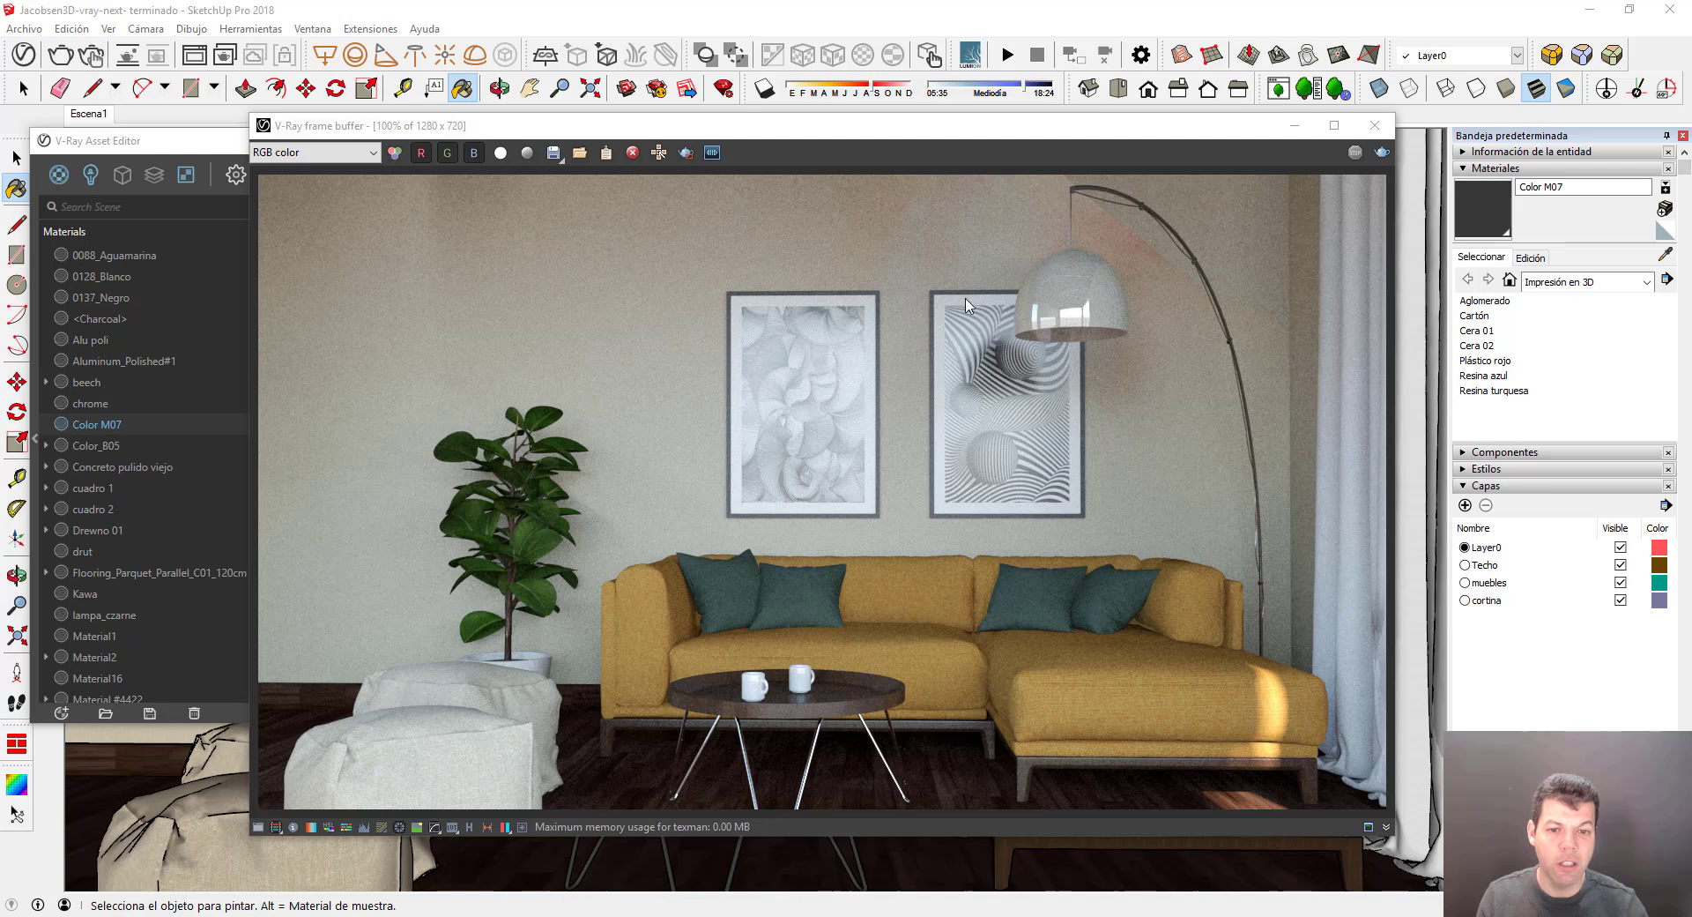
Close the V-Ray frame buffer so Color M07's settings show again in the Asset Editor
click(1374, 124)
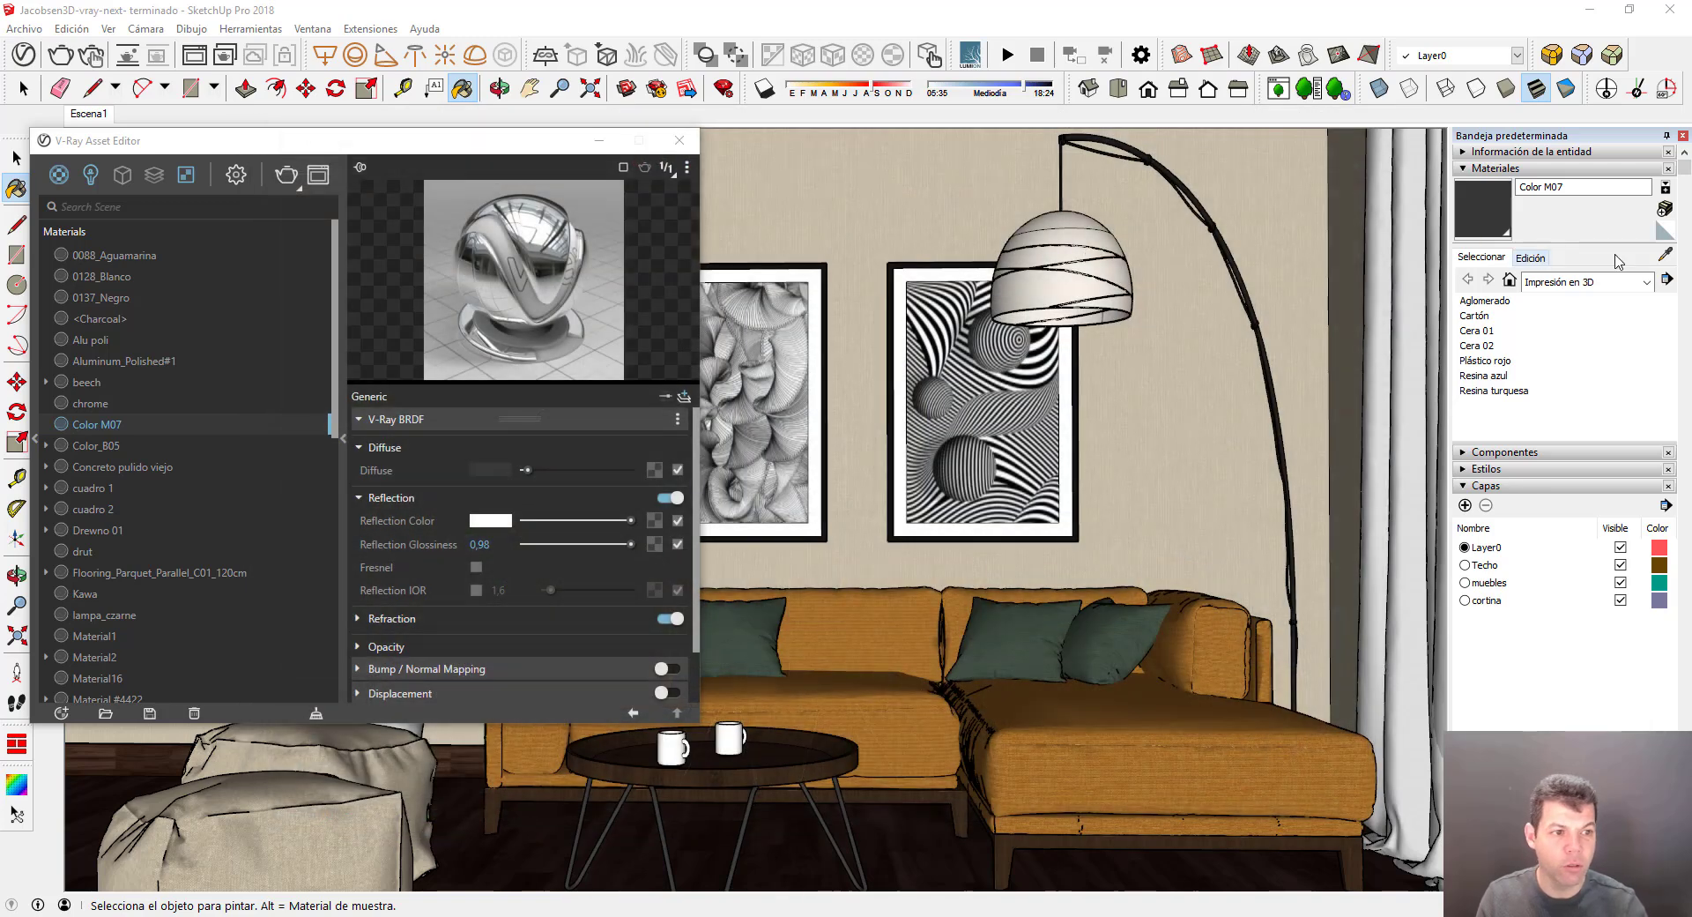
Sample the Moldura del cuadro frame material and make its diffuse colour slightly darker
click(1666, 256)
click(908, 265)
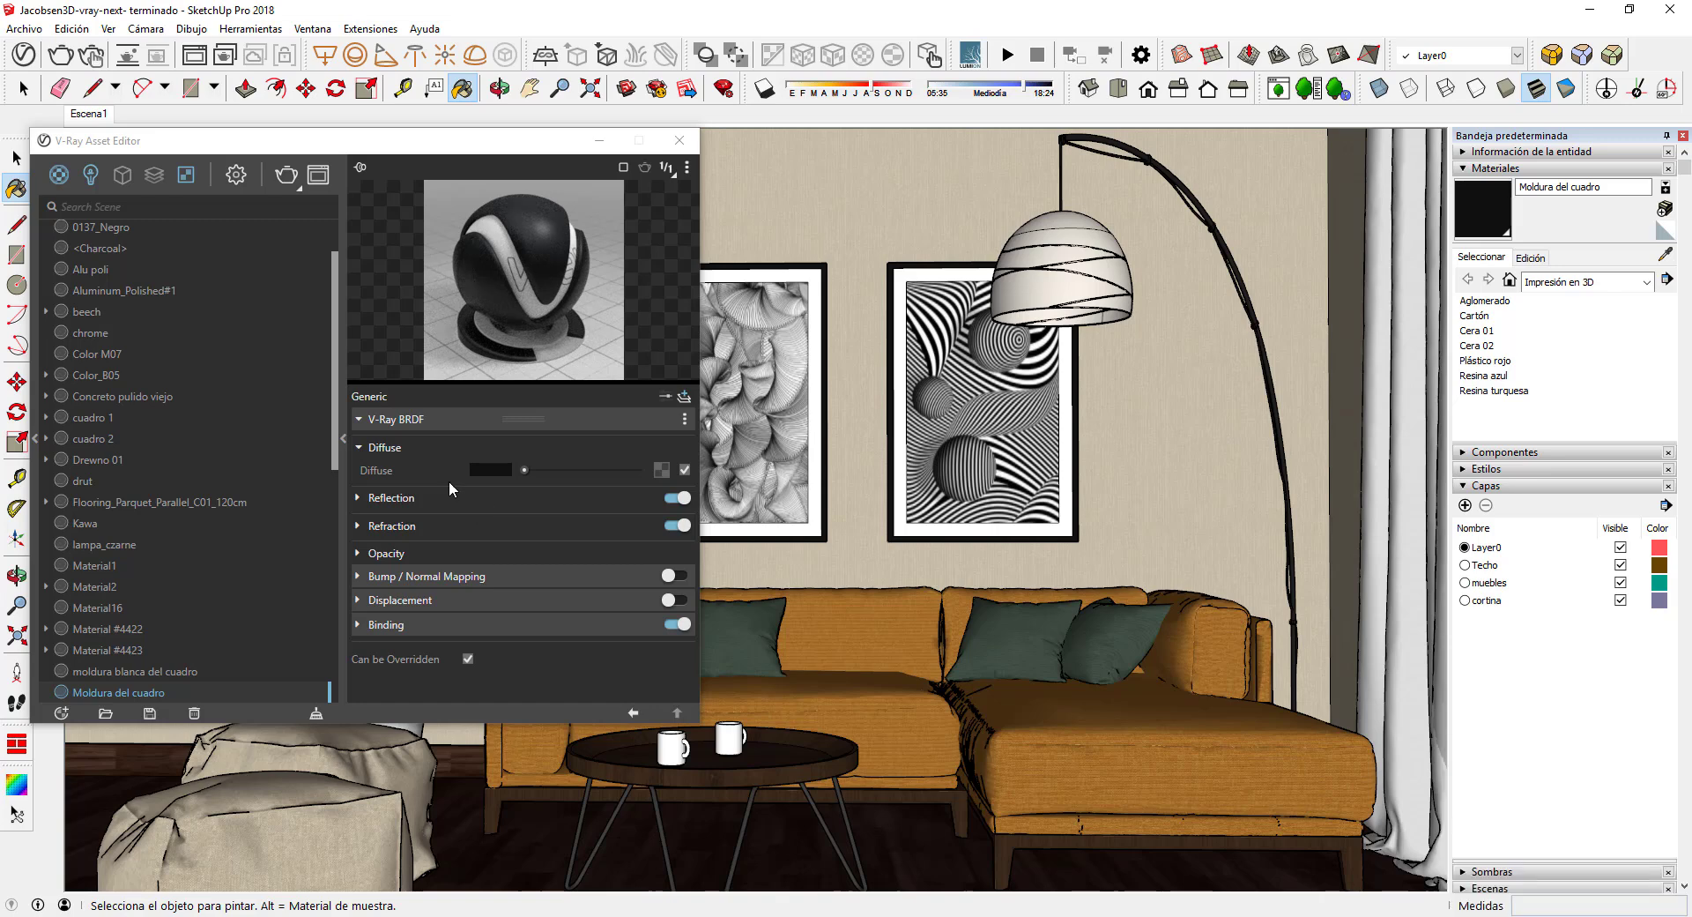
click(489, 470)
click(487, 463)
click(567, 549)
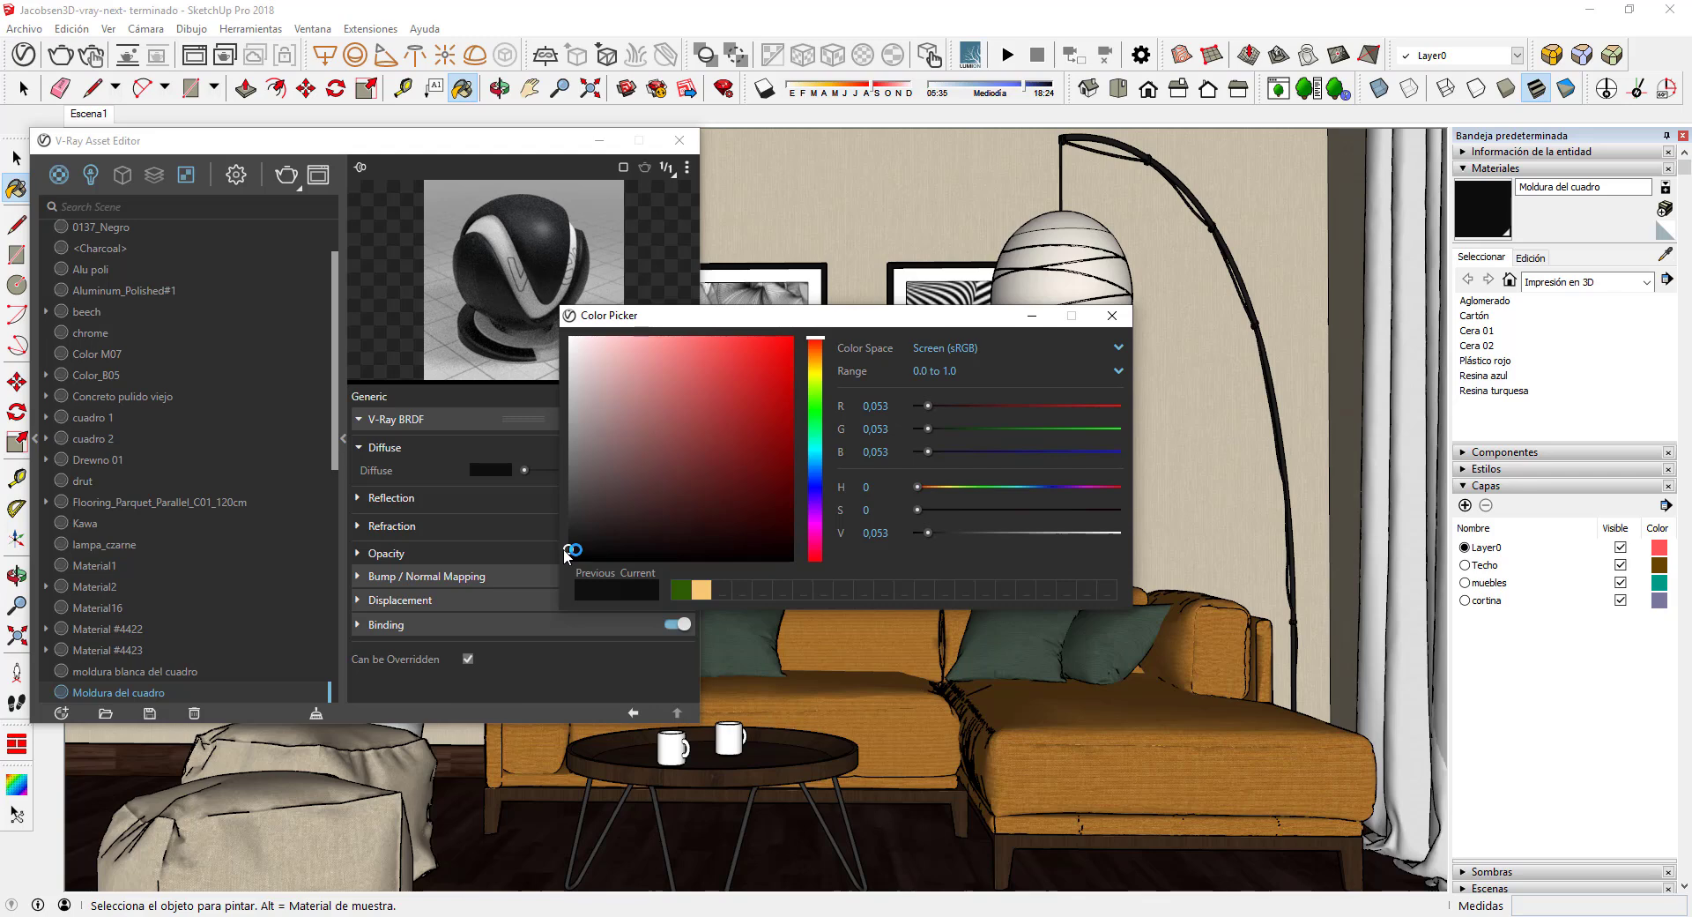
click(1116, 323)
Give the frame material grey reflections, raising glossiness from 0,65 to 0,75
click(451, 499)
mouse_move(534, 521)
mouse_down()
mouse_move(573, 521)
mouse_move(546, 521)
mouse_up()
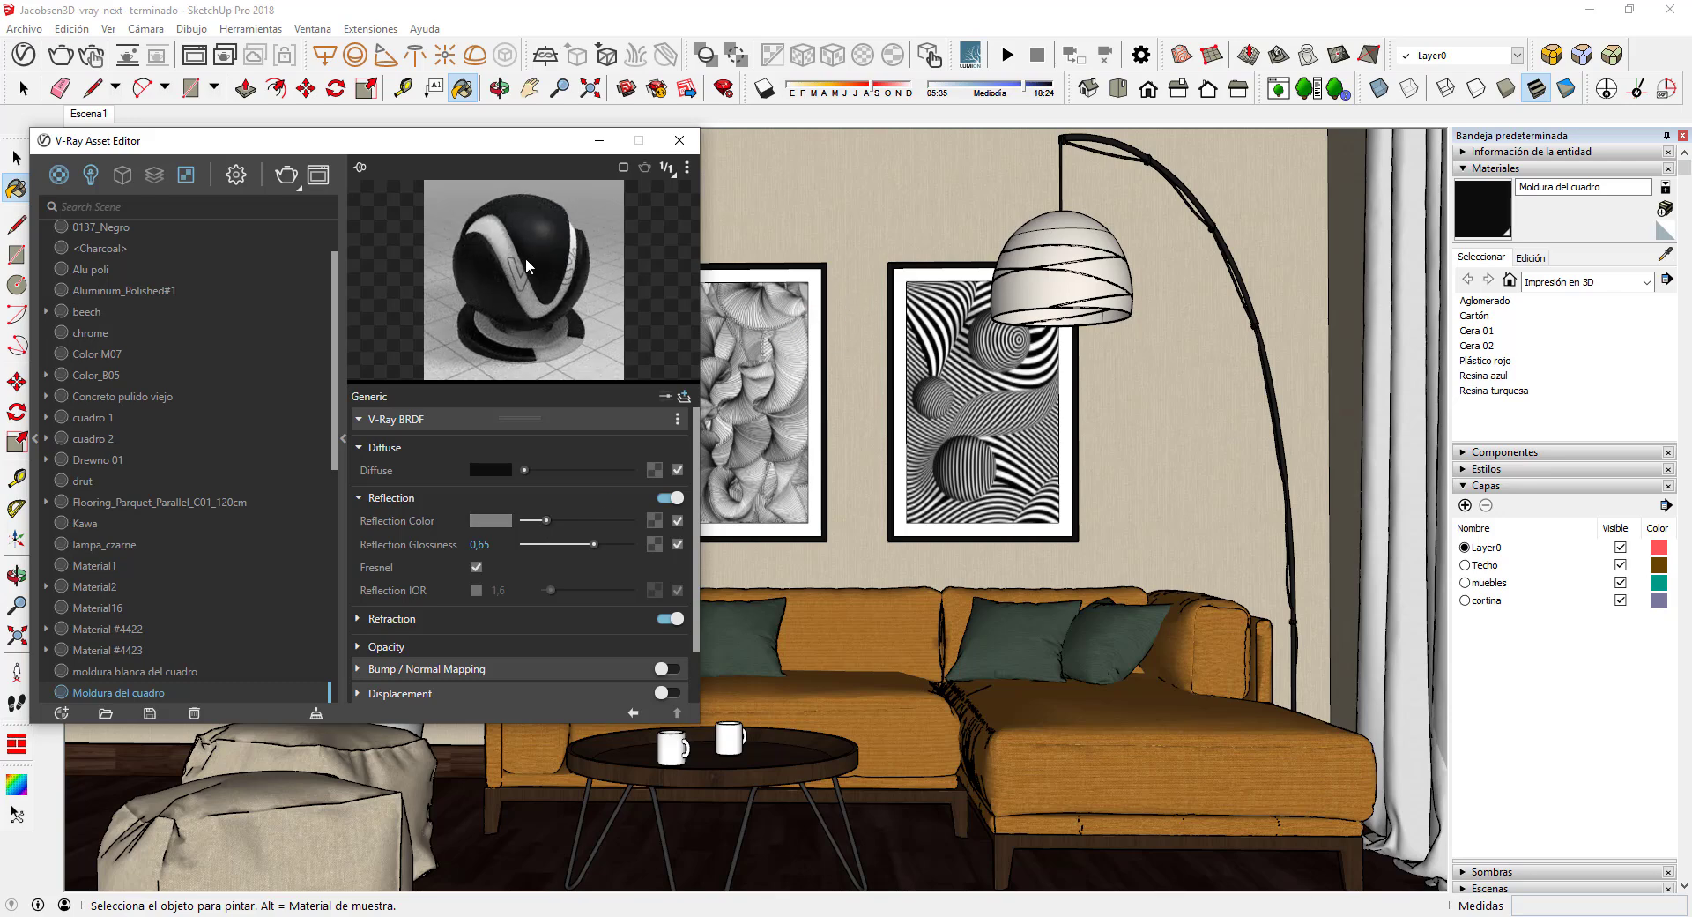
drag(594, 543, 603, 544)
key(alt)
alt+click(1073, 369)
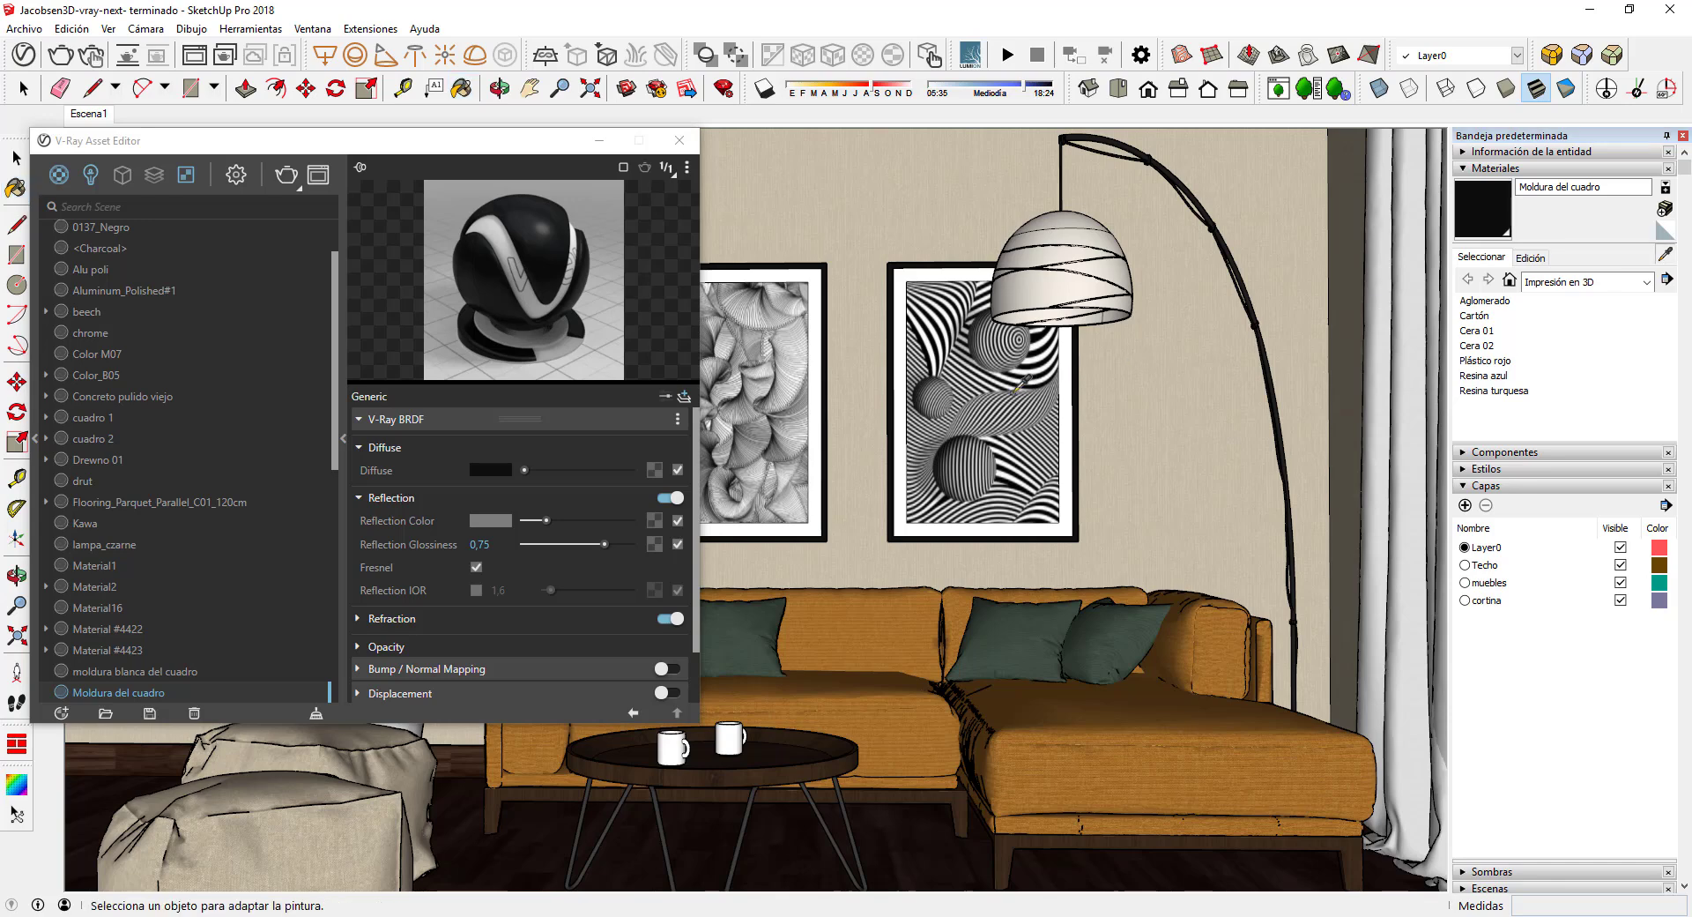
Test-render the frame, close the render, and sample the left picture's cuadro 1 material
click(319, 174)
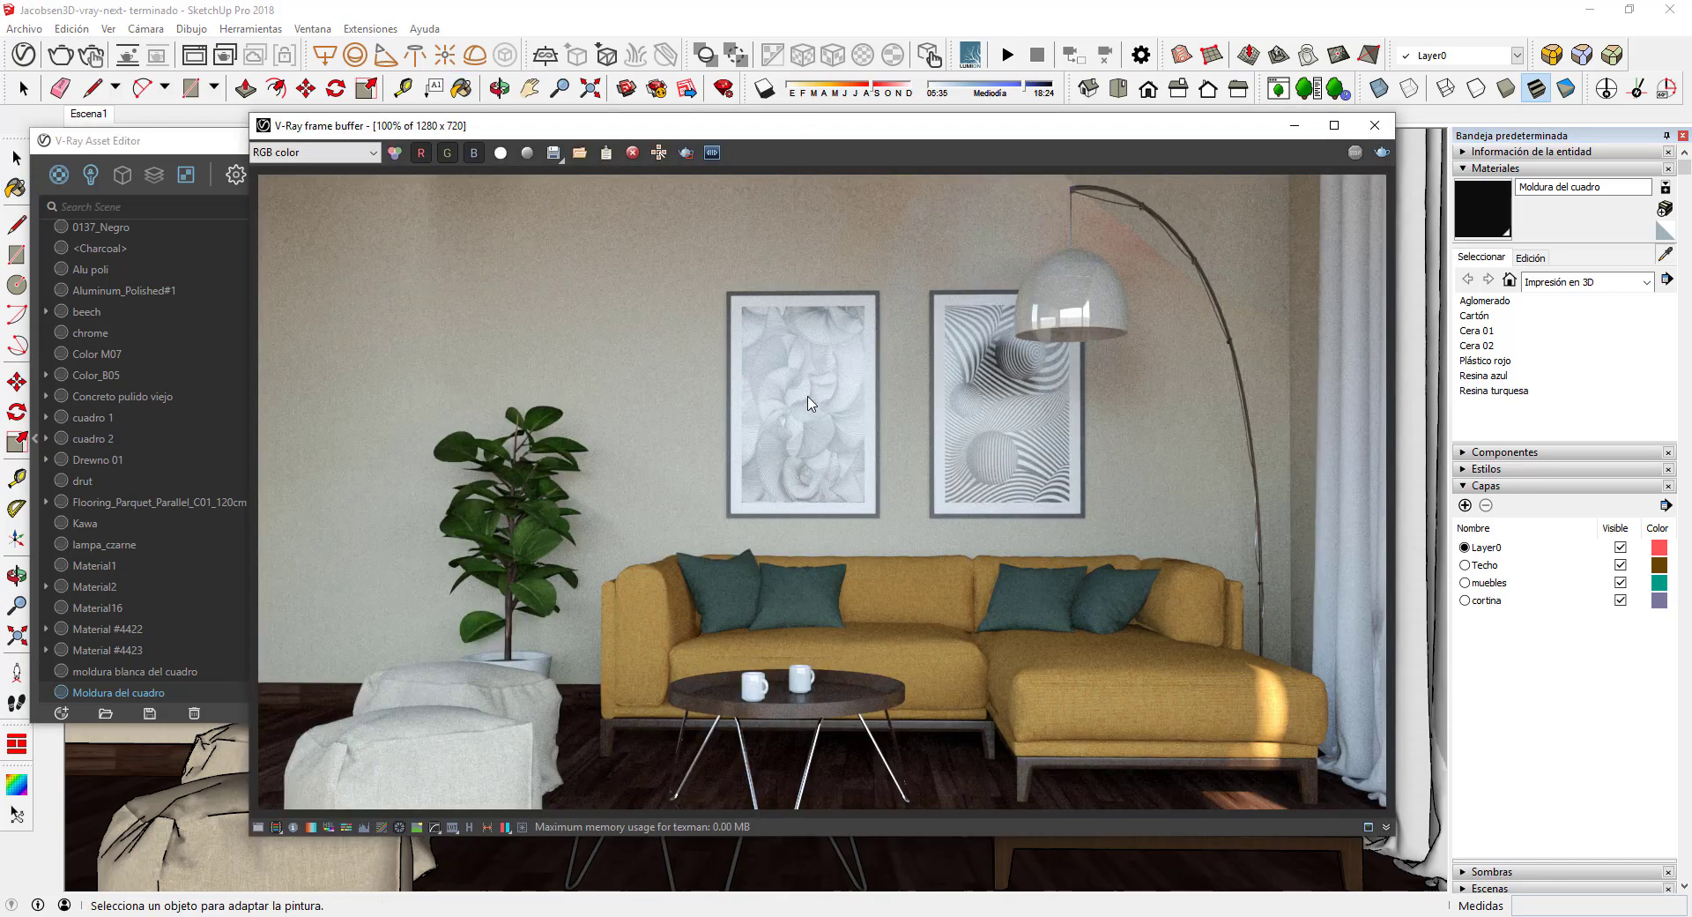
click(1374, 125)
click(754, 407)
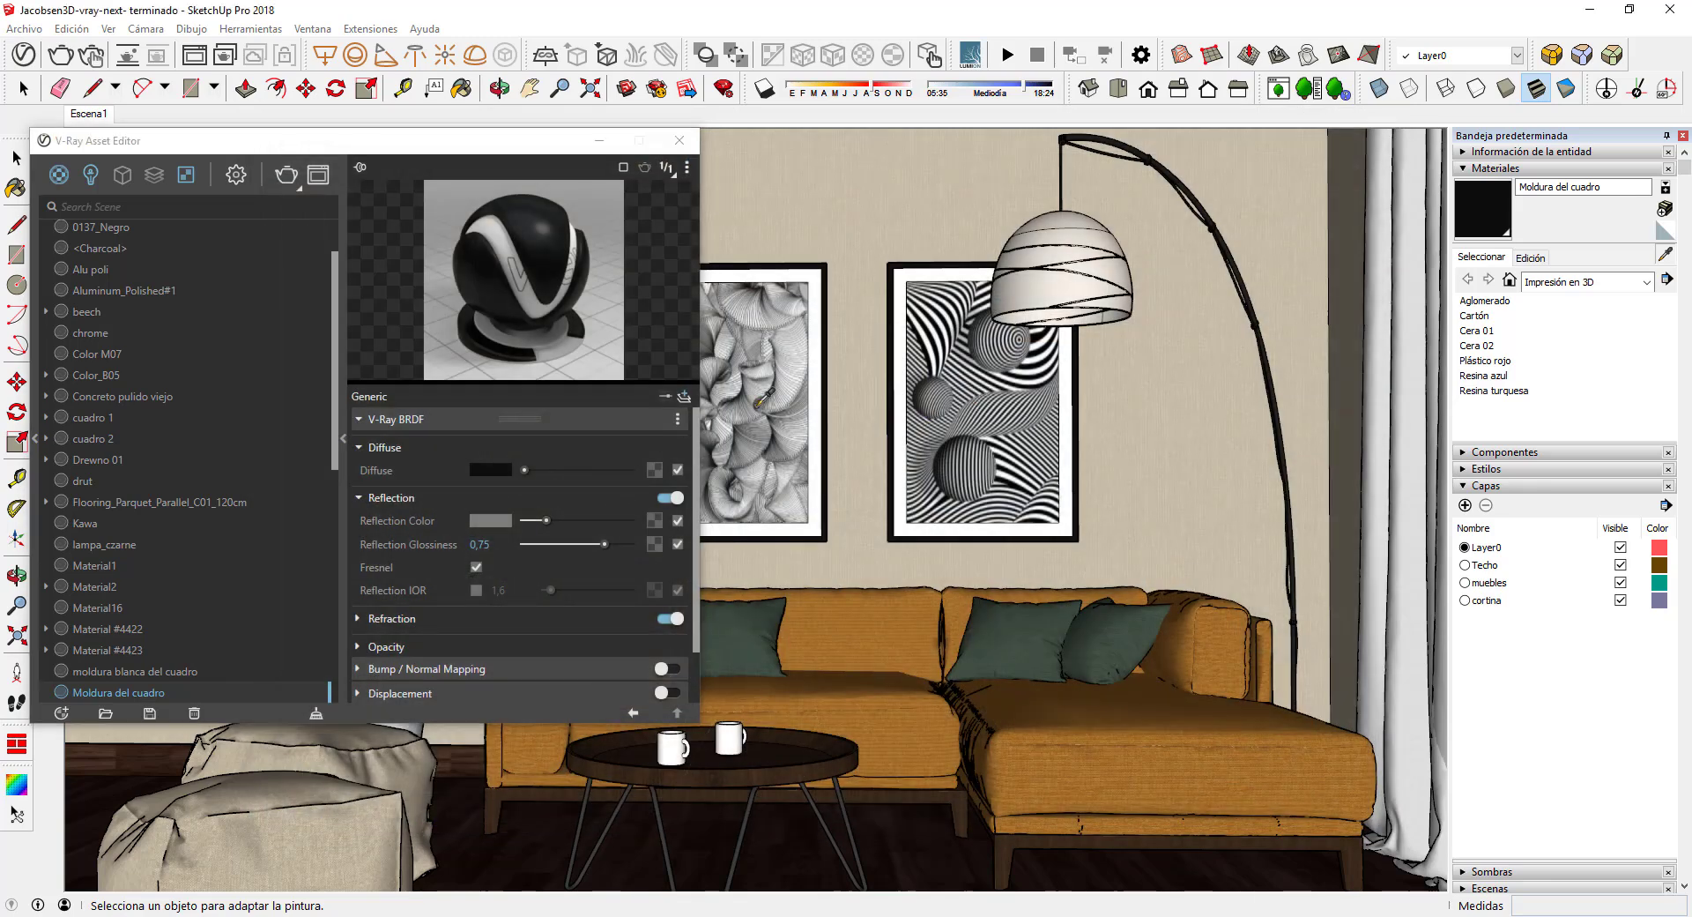
Raise reflection glossiness to 1 on cuadro 1 and the zebra picture's cuadro 2, then render
click(452, 495)
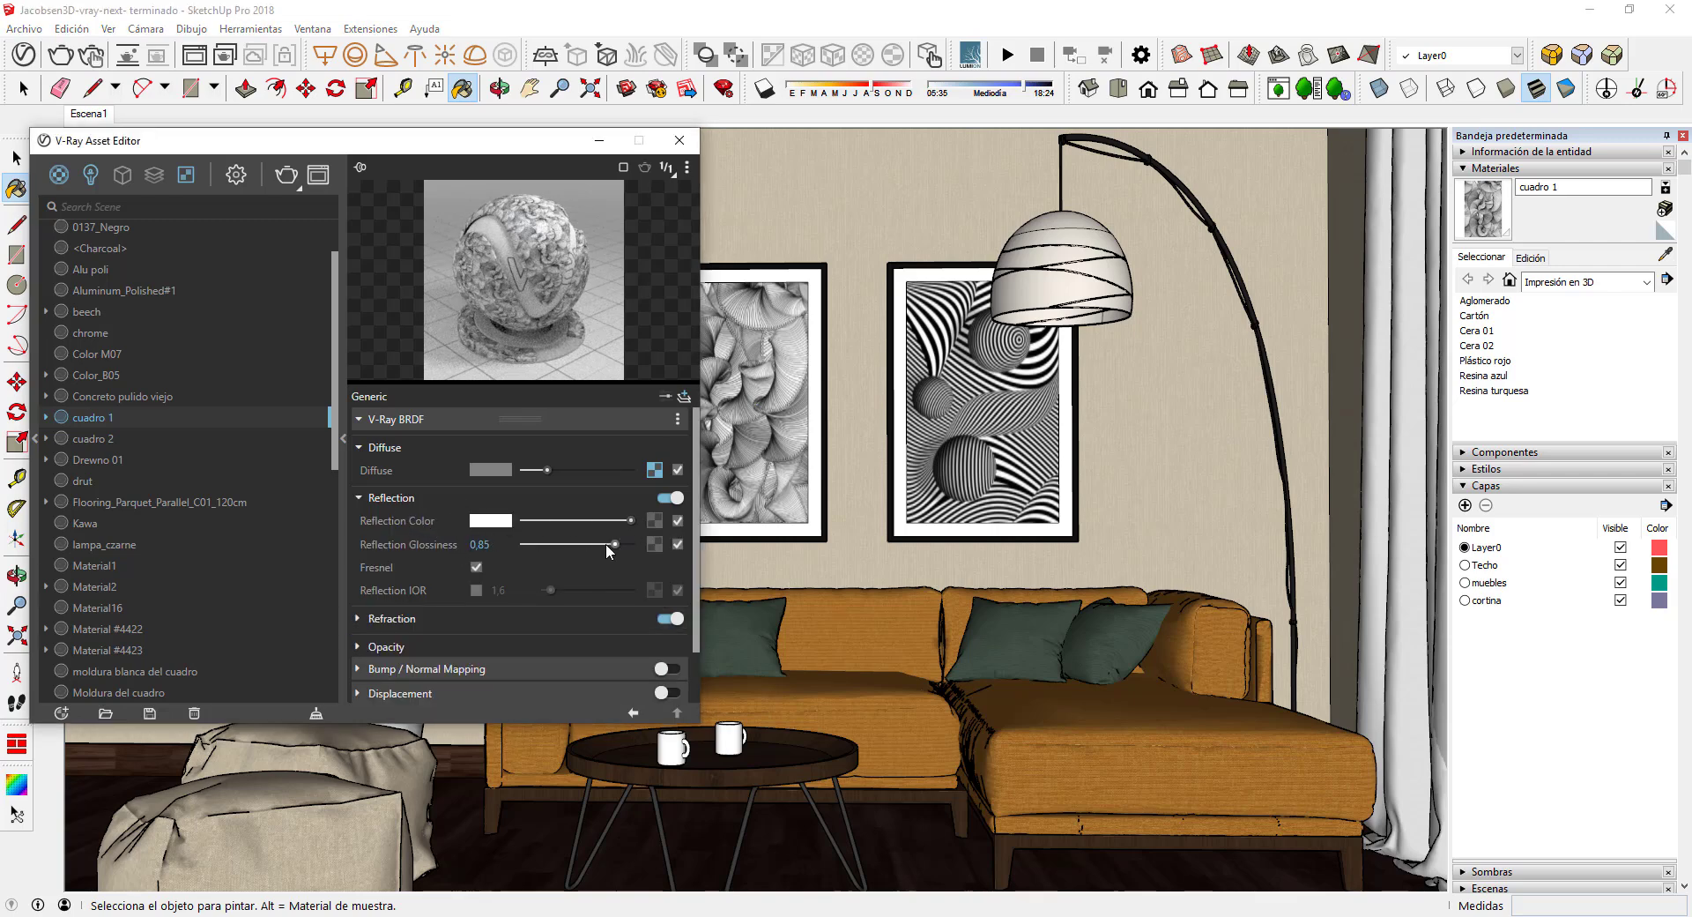
drag(615, 544, 646, 549)
click(1665, 253)
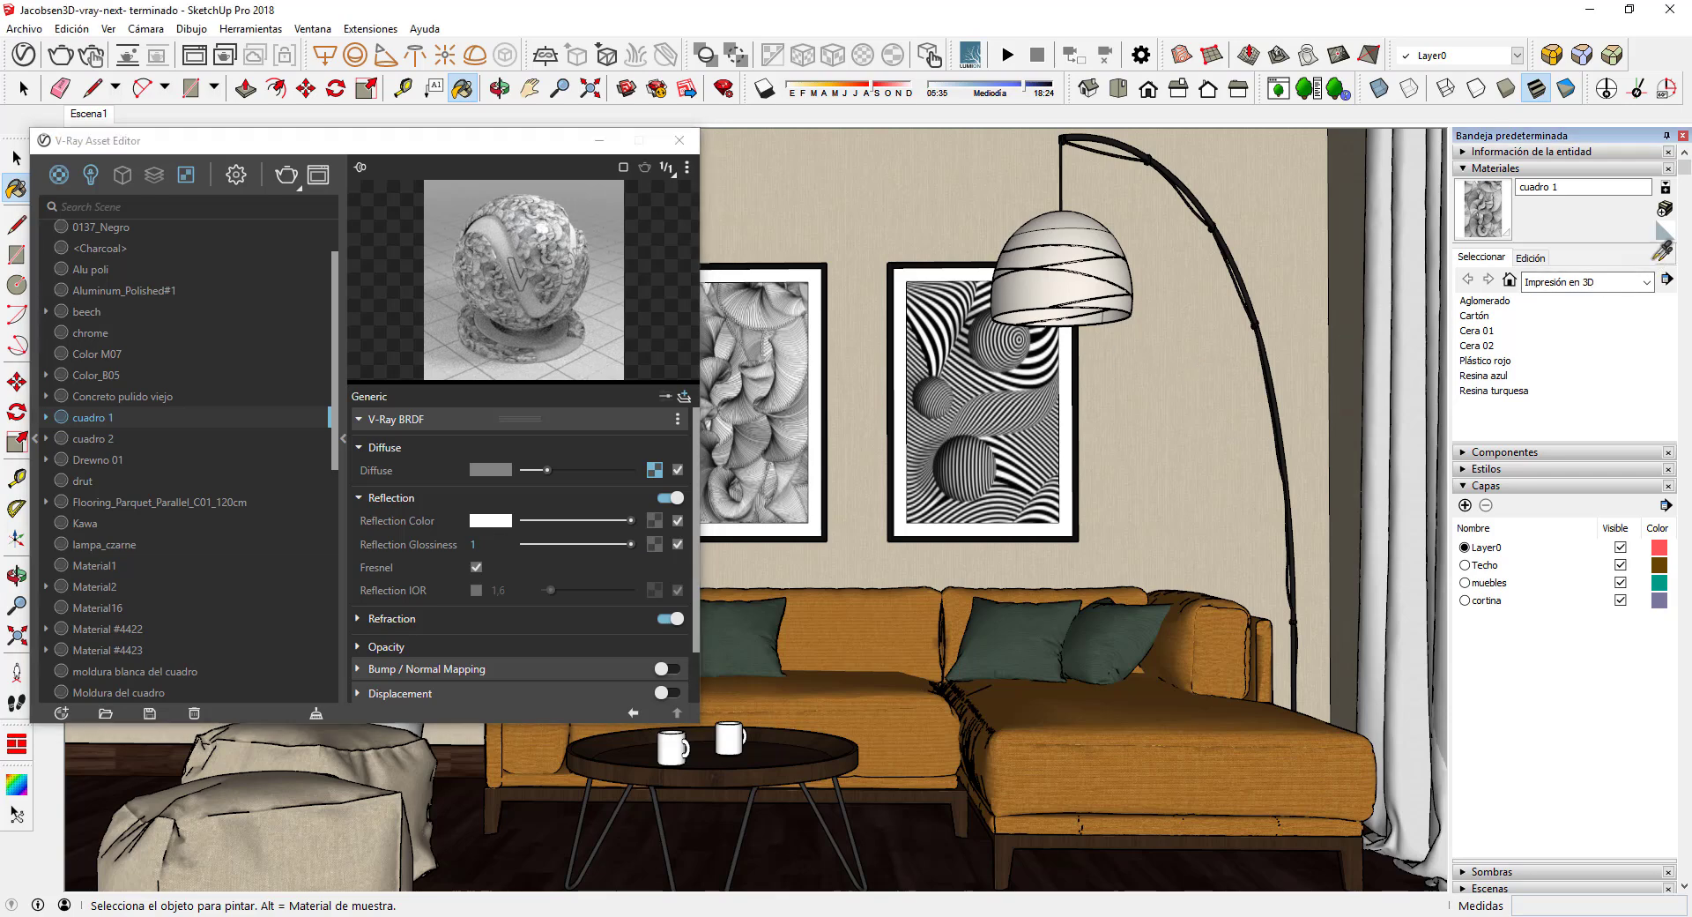
click(991, 390)
click(464, 495)
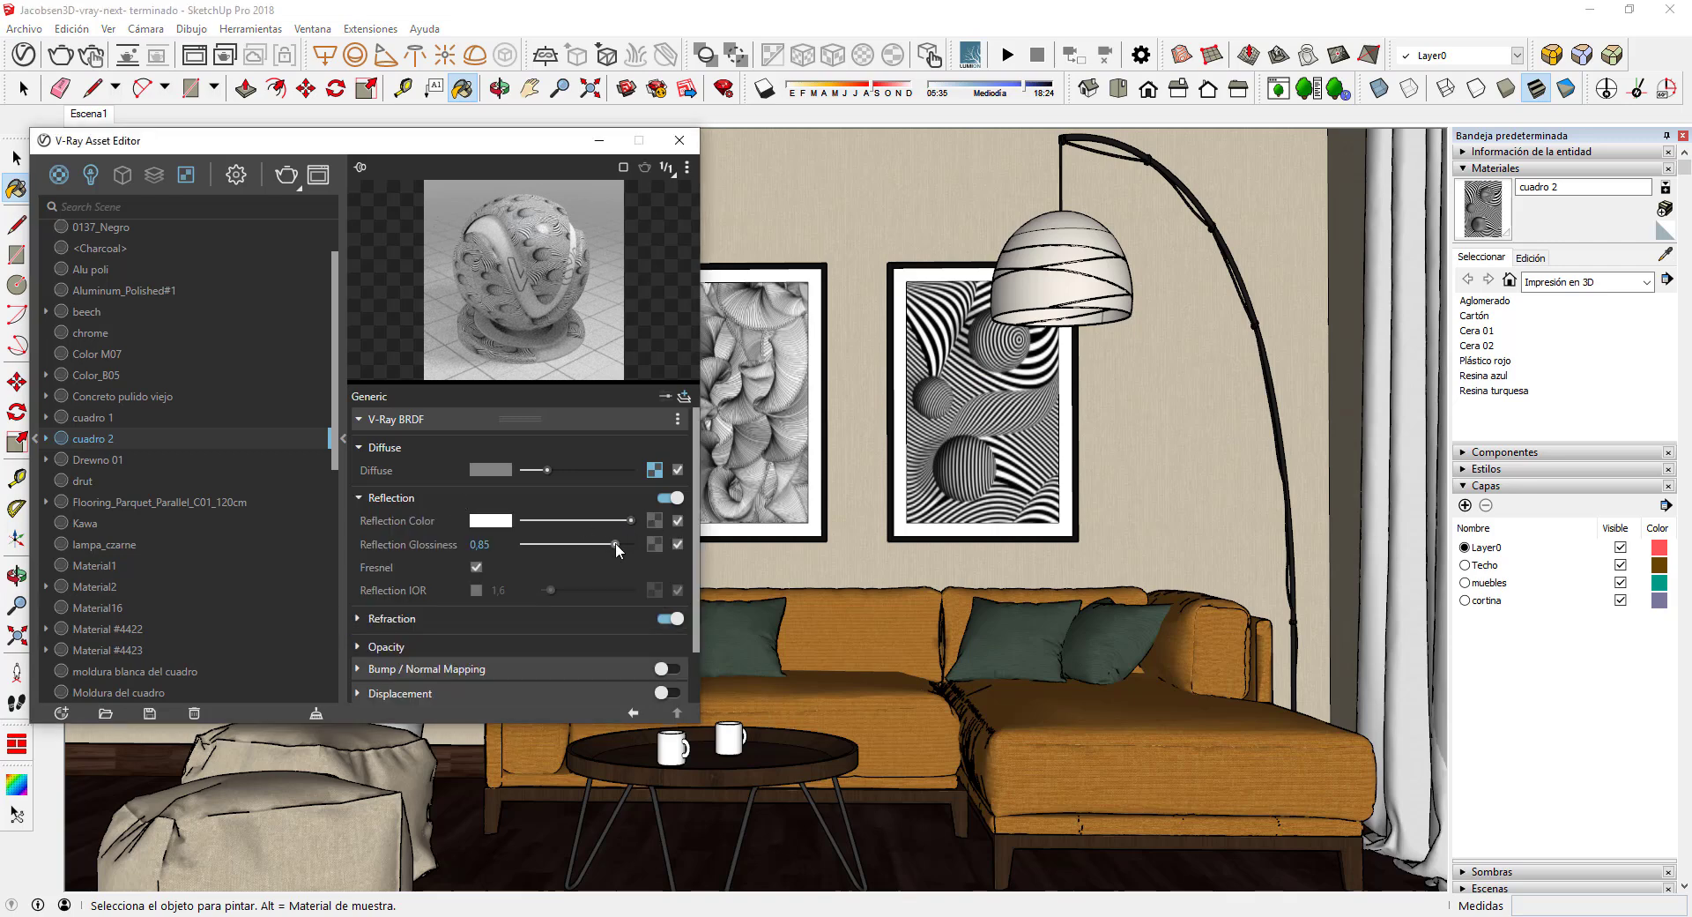
drag(615, 542, 644, 543)
click(318, 175)
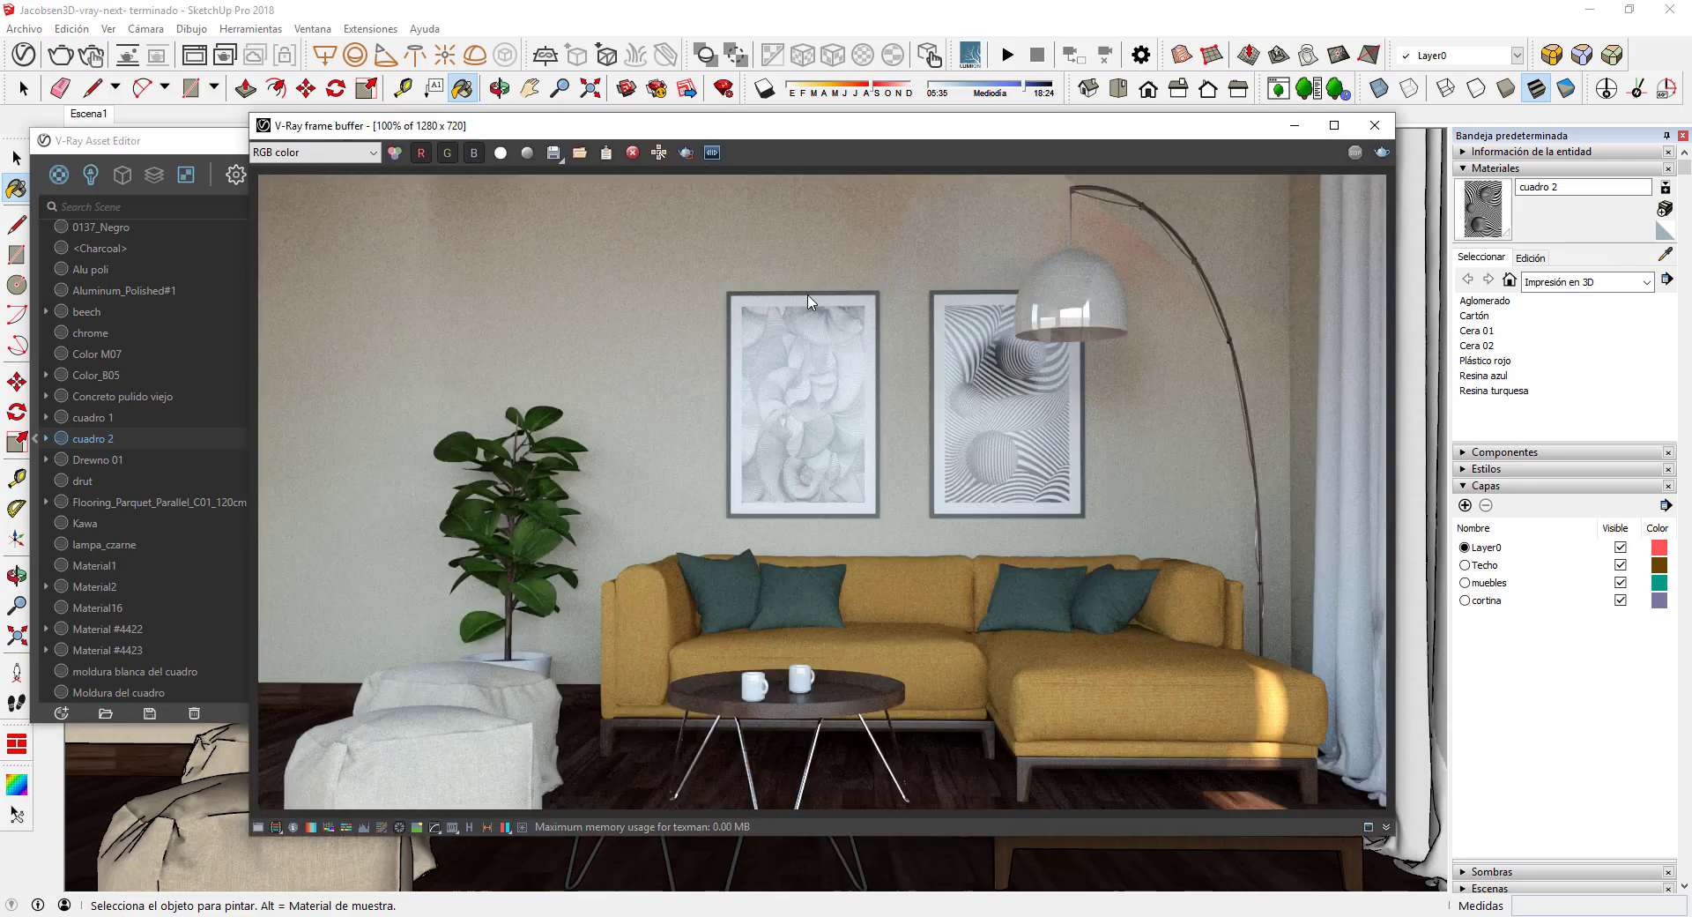
Re-render only a region boxed around the two pictures, then clear the region and close the render window
click(685, 152)
drag(676, 245, 1114, 550)
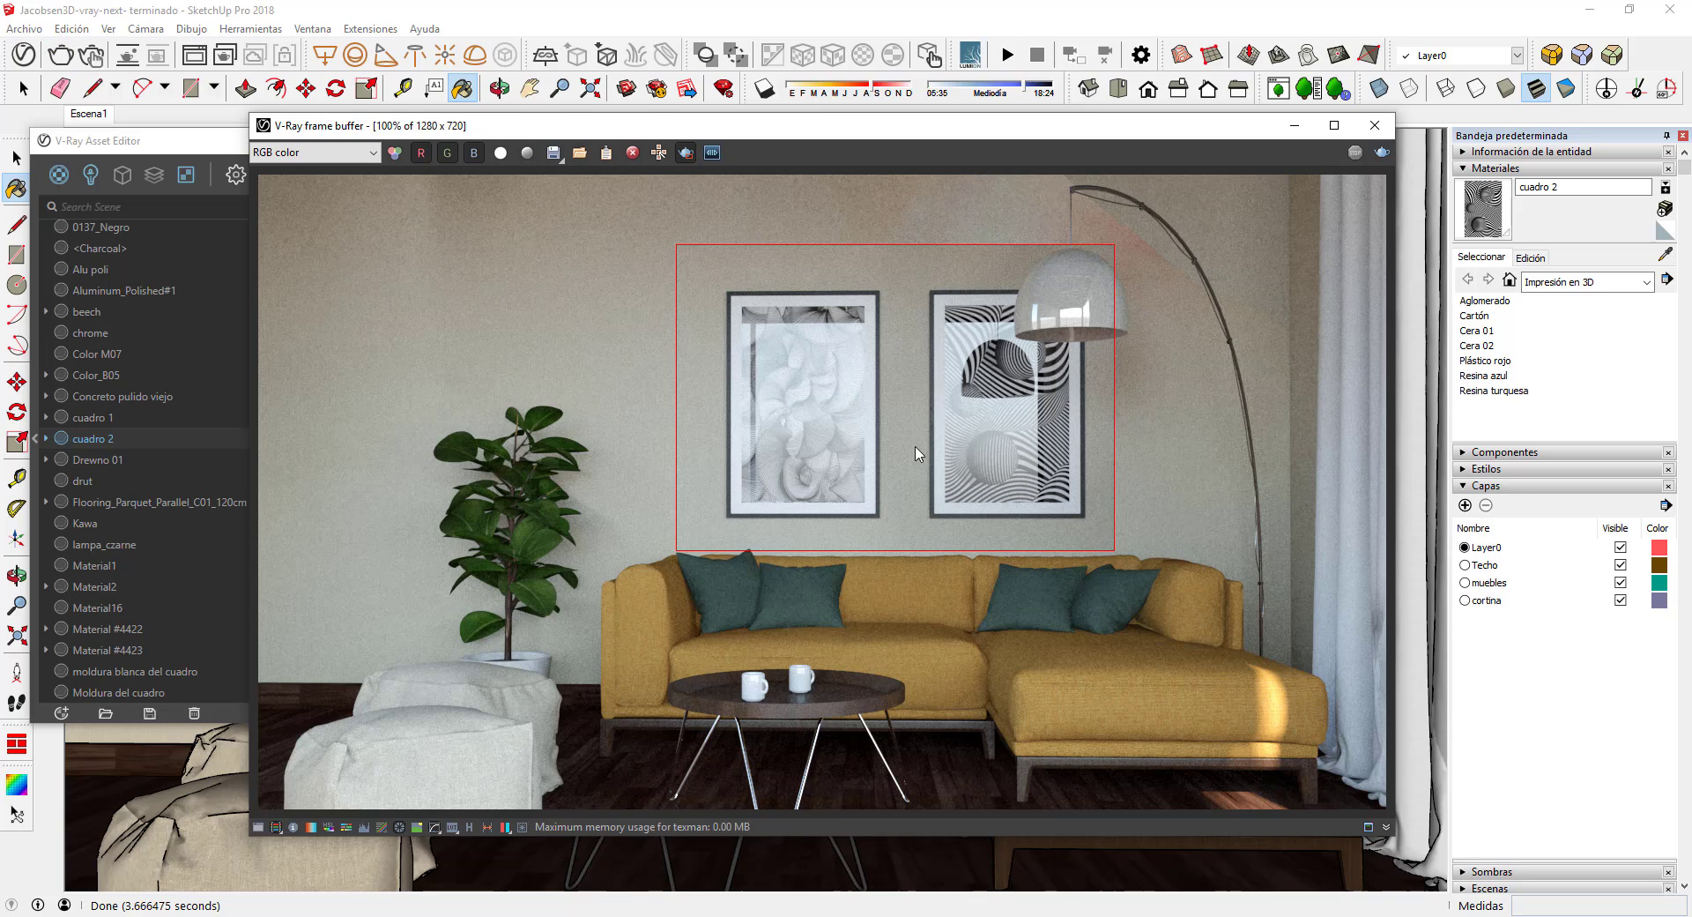
click(686, 153)
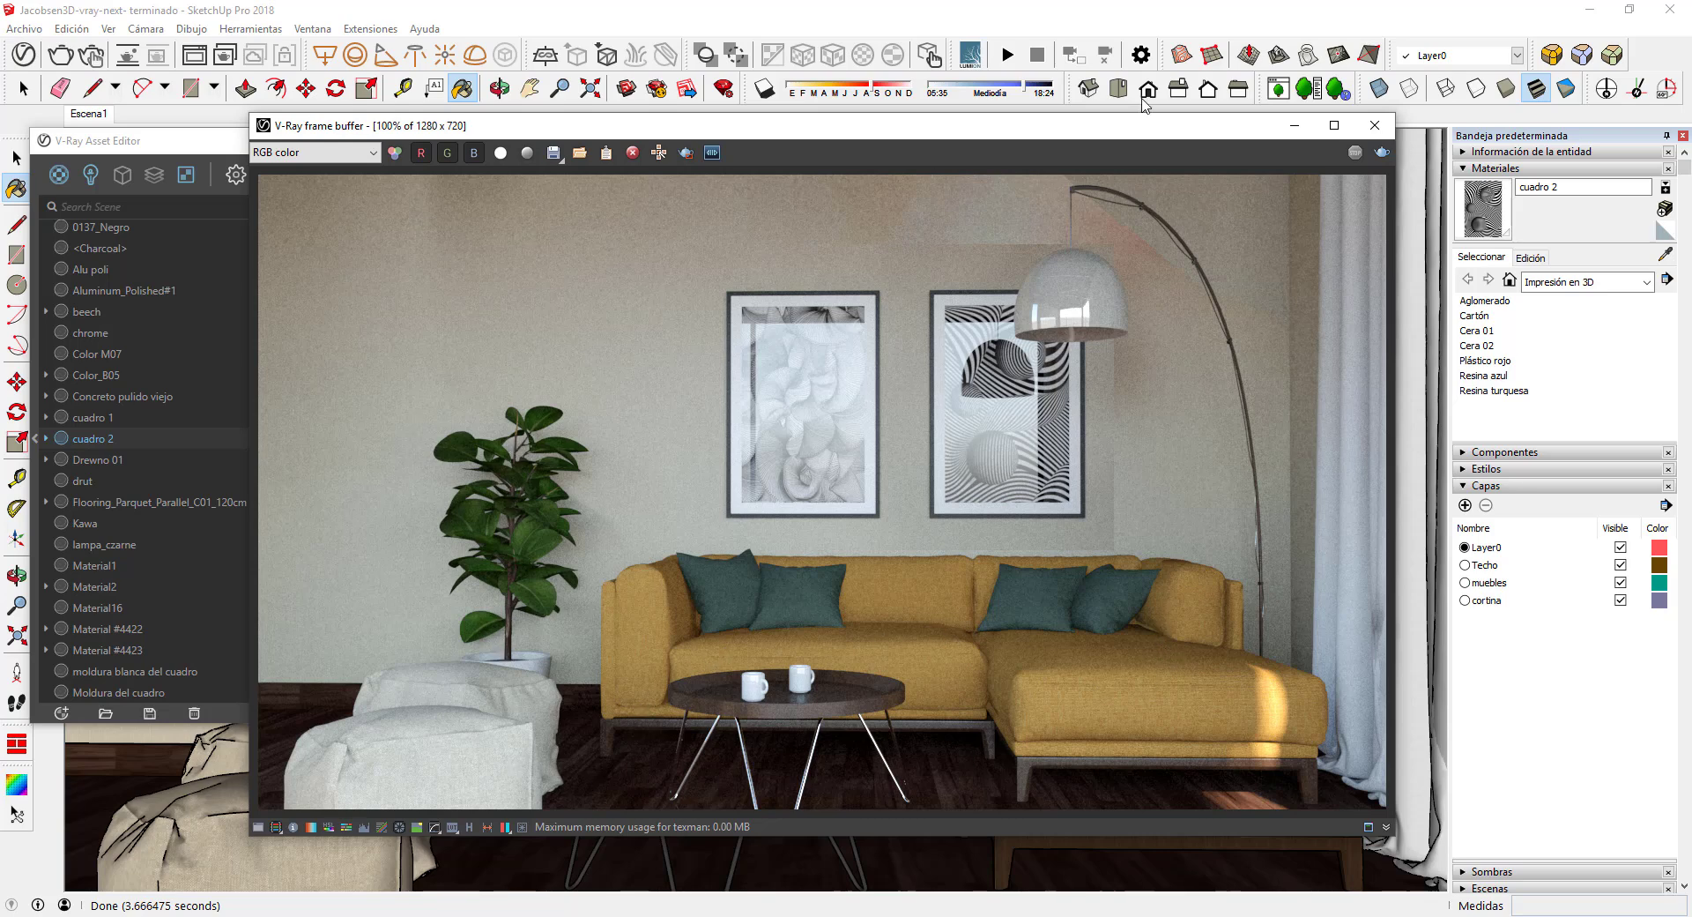
click(1374, 125)
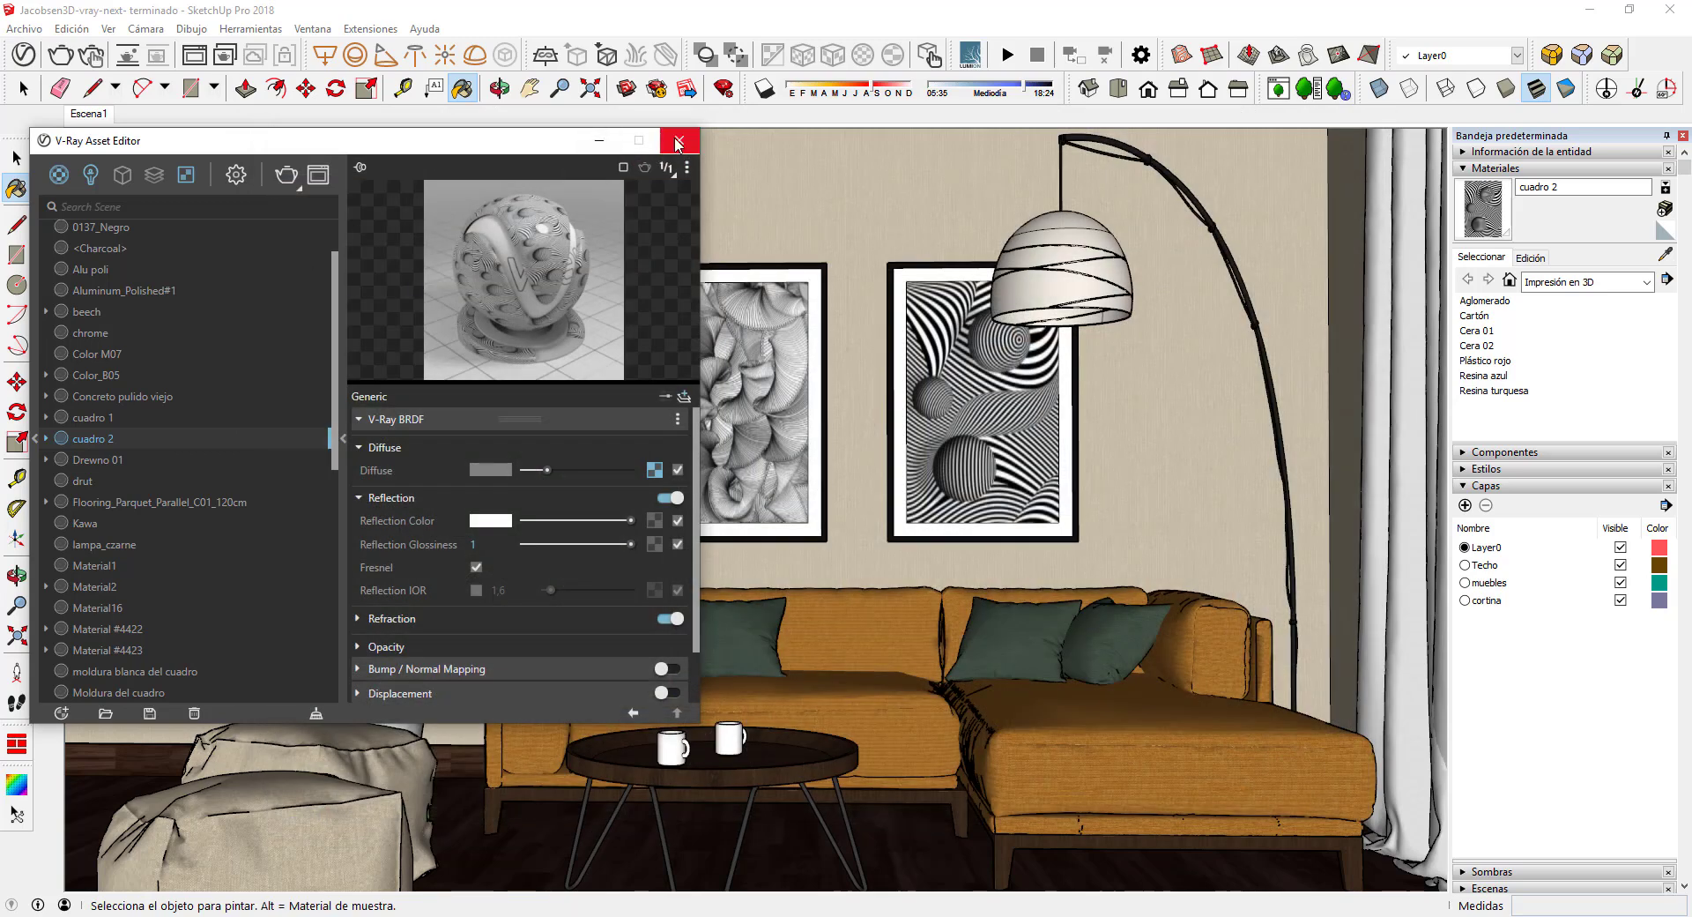
Collapse and move the Asset Editor aside, sample the VP ficus elastica leaf 1 material, and show its settings
click(343, 438)
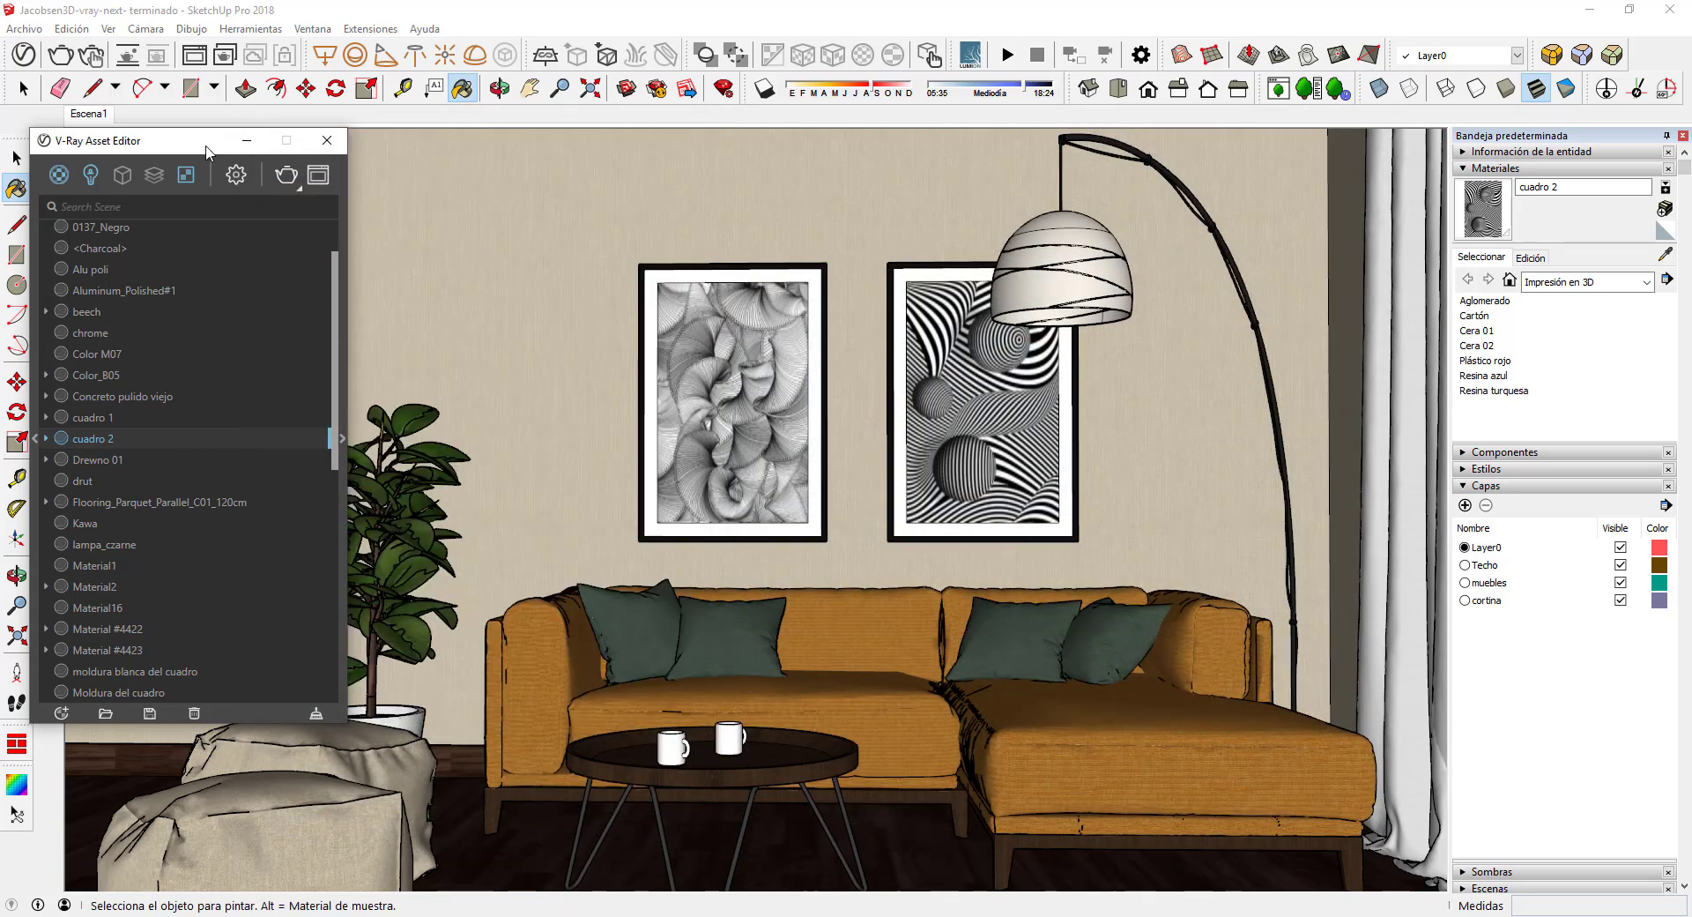
drag(205, 147, 949, 175)
click(1665, 257)
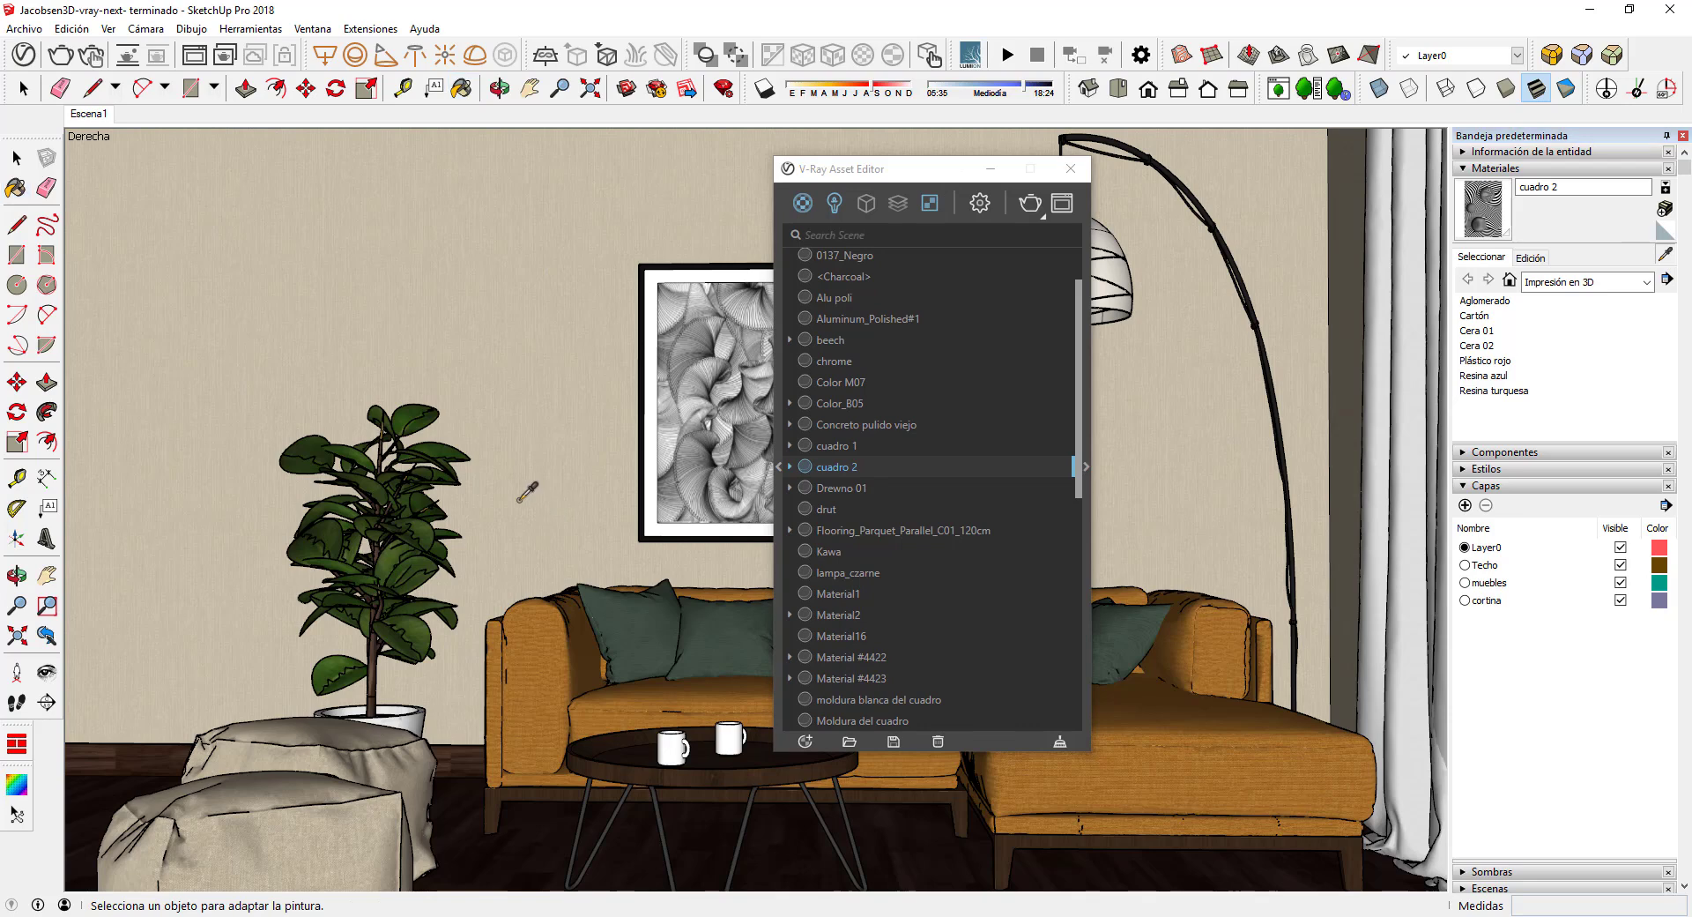
click(432, 449)
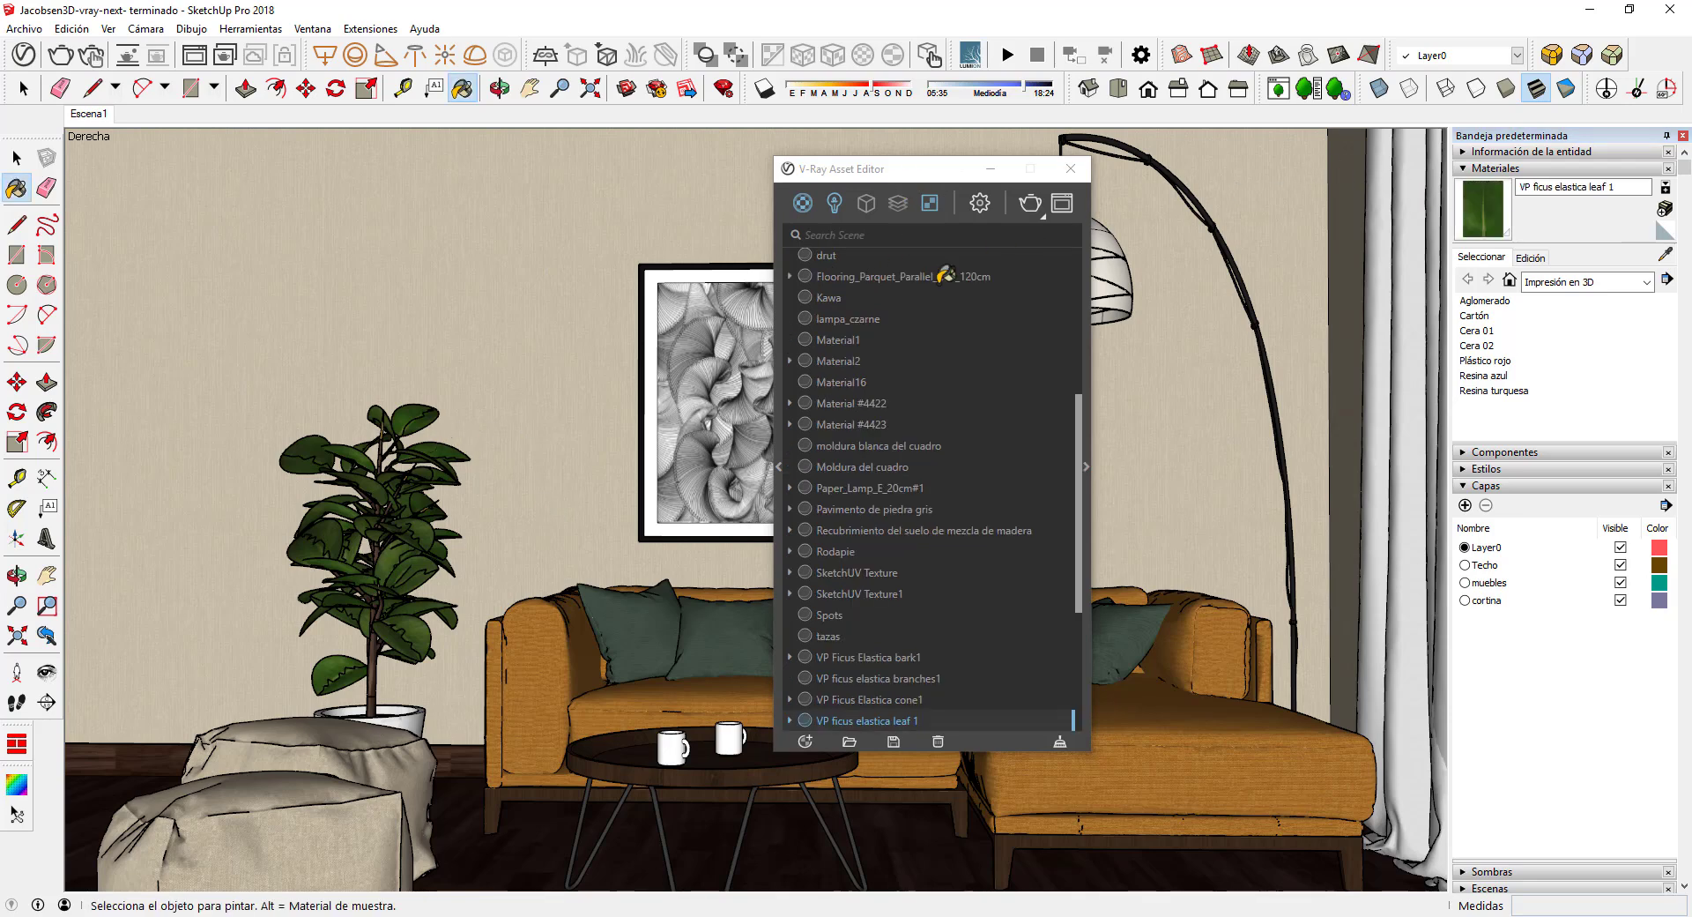
drag(921, 168, 658, 154)
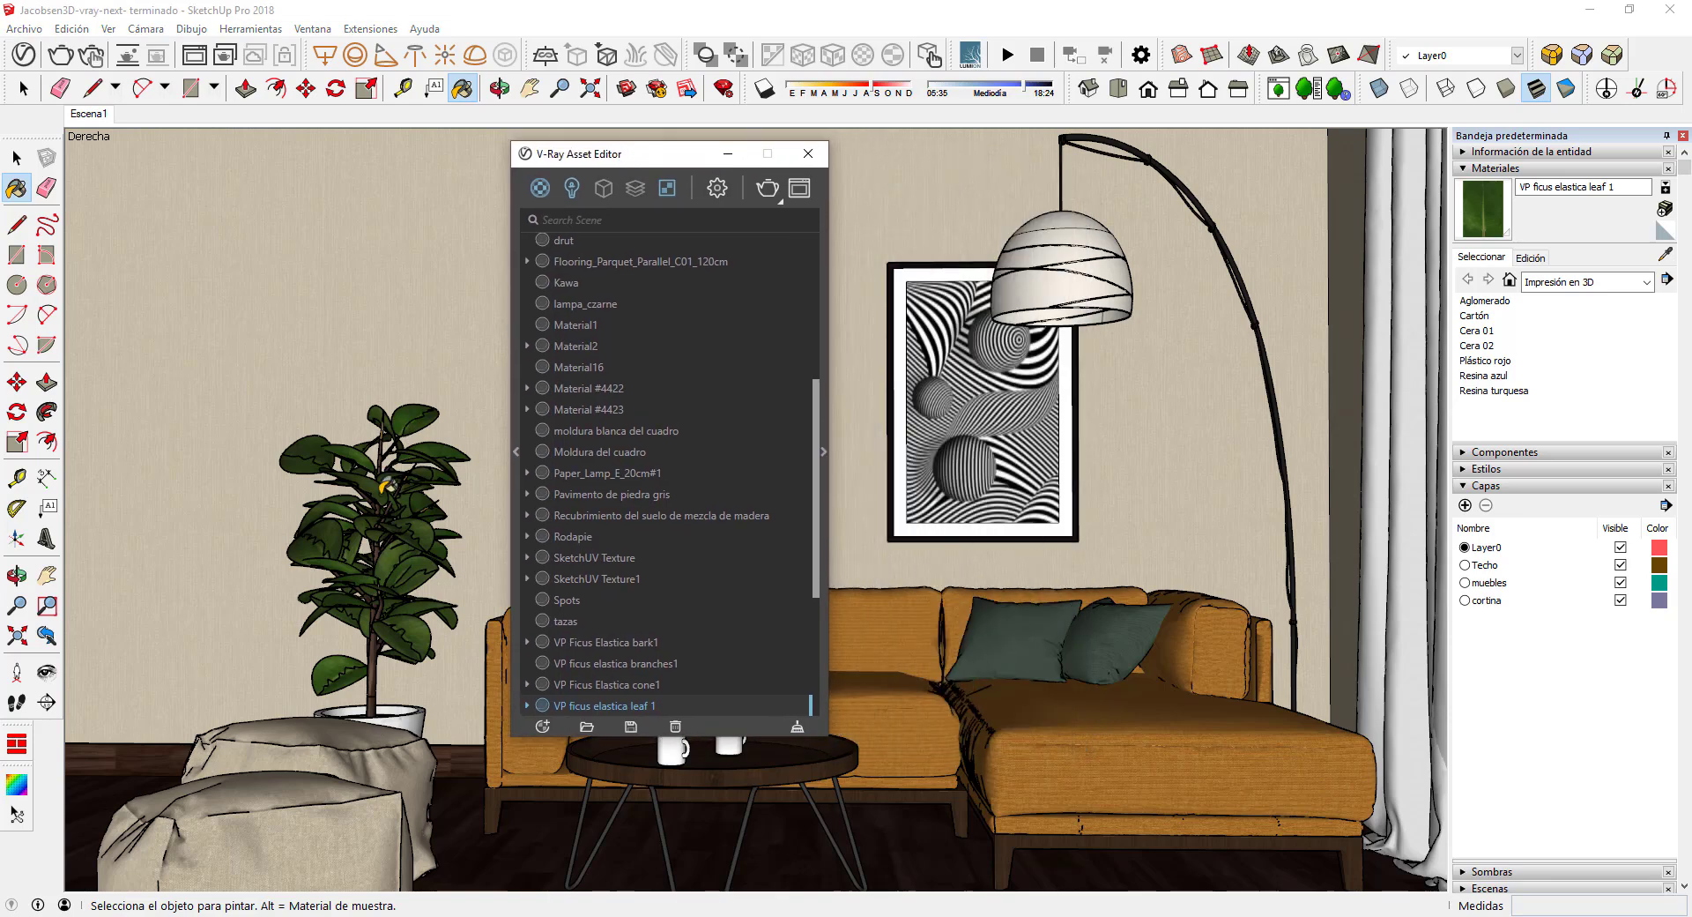
click(824, 451)
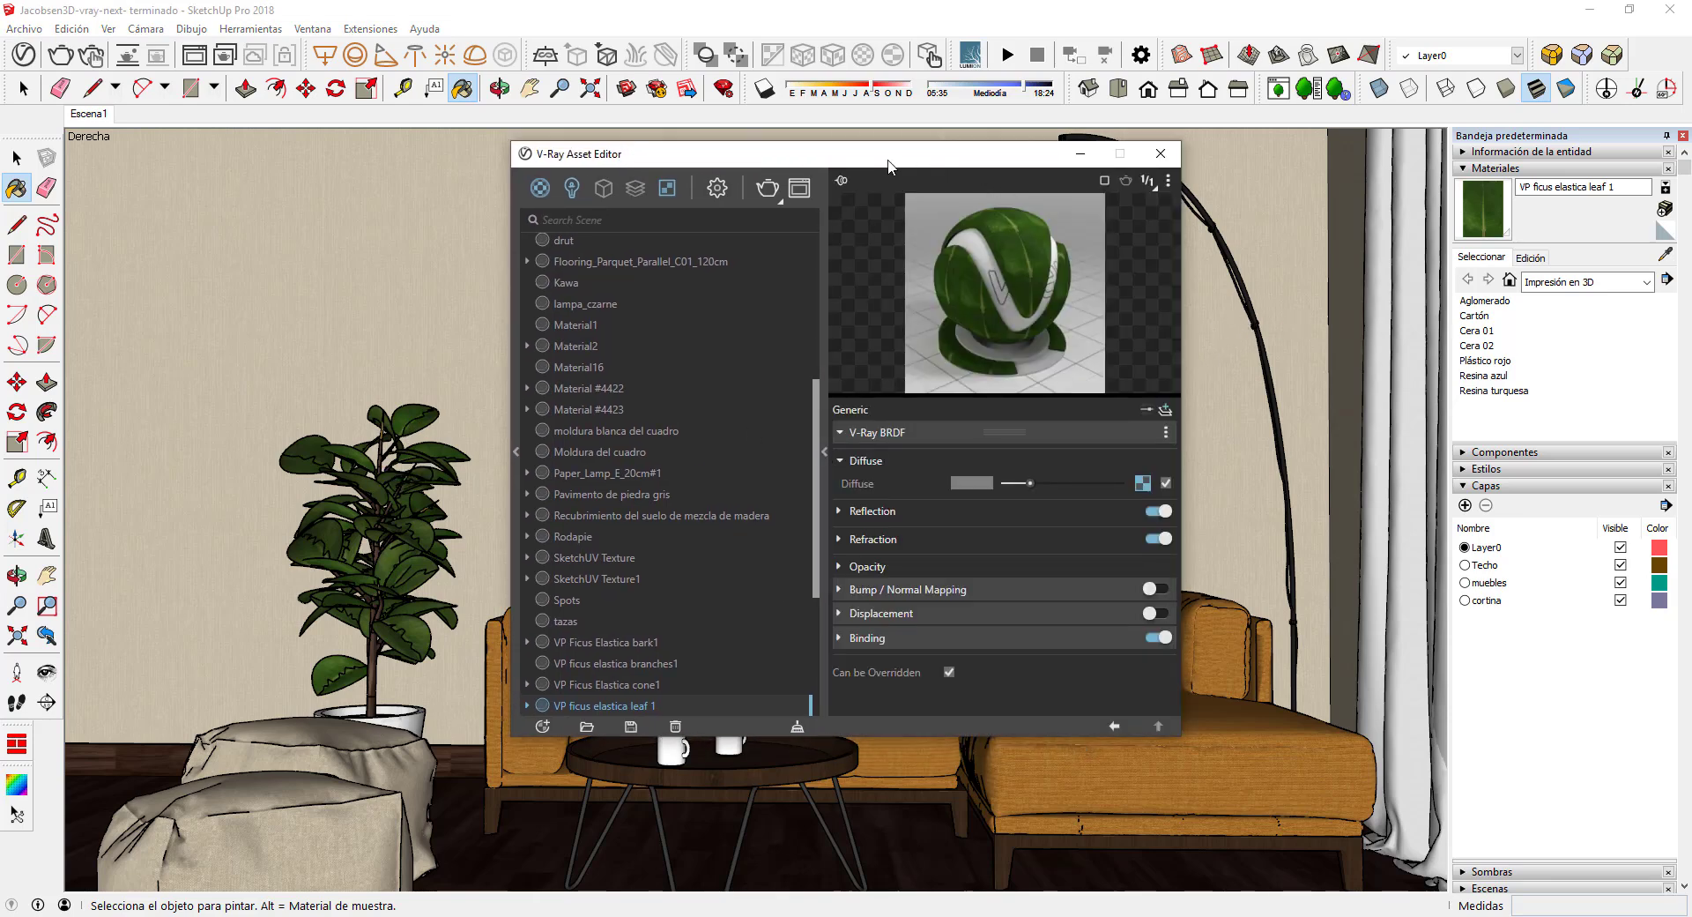
mouse_move(898, 161)
mouse_down()
mouse_move(836, 152)
mouse_move(891, 167)
mouse_up()
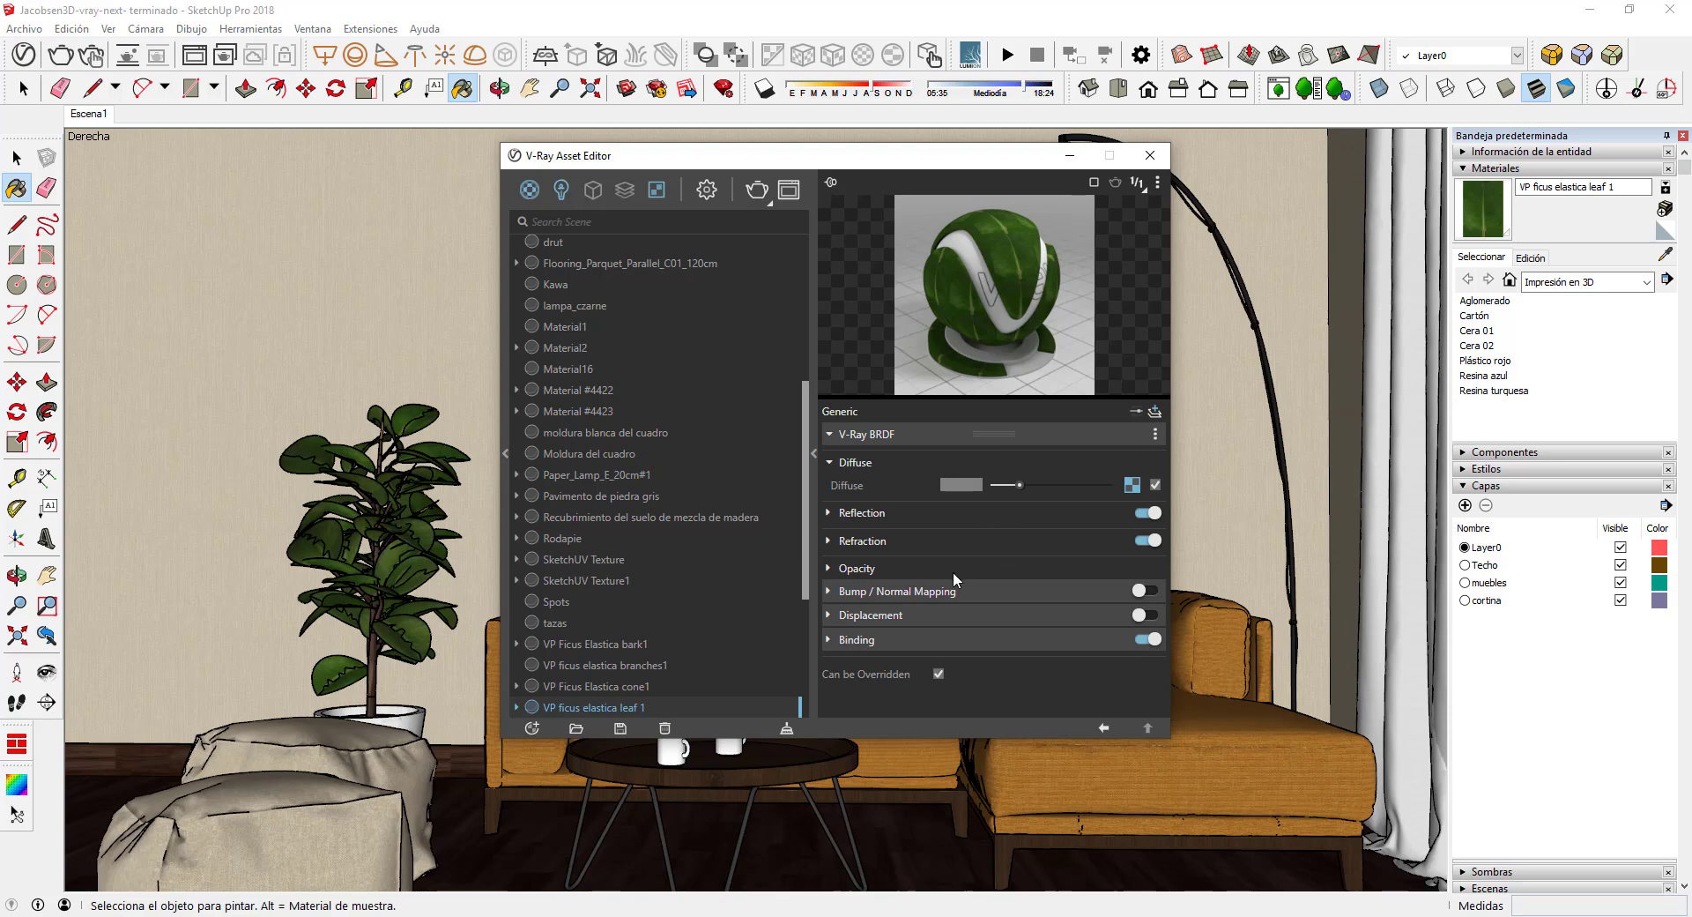
Give the ficus leaf light grey reflections with glossiness lowered from 0,9 to 0,75, then close the editor
click(934, 511)
drag(1005, 539, 1045, 536)
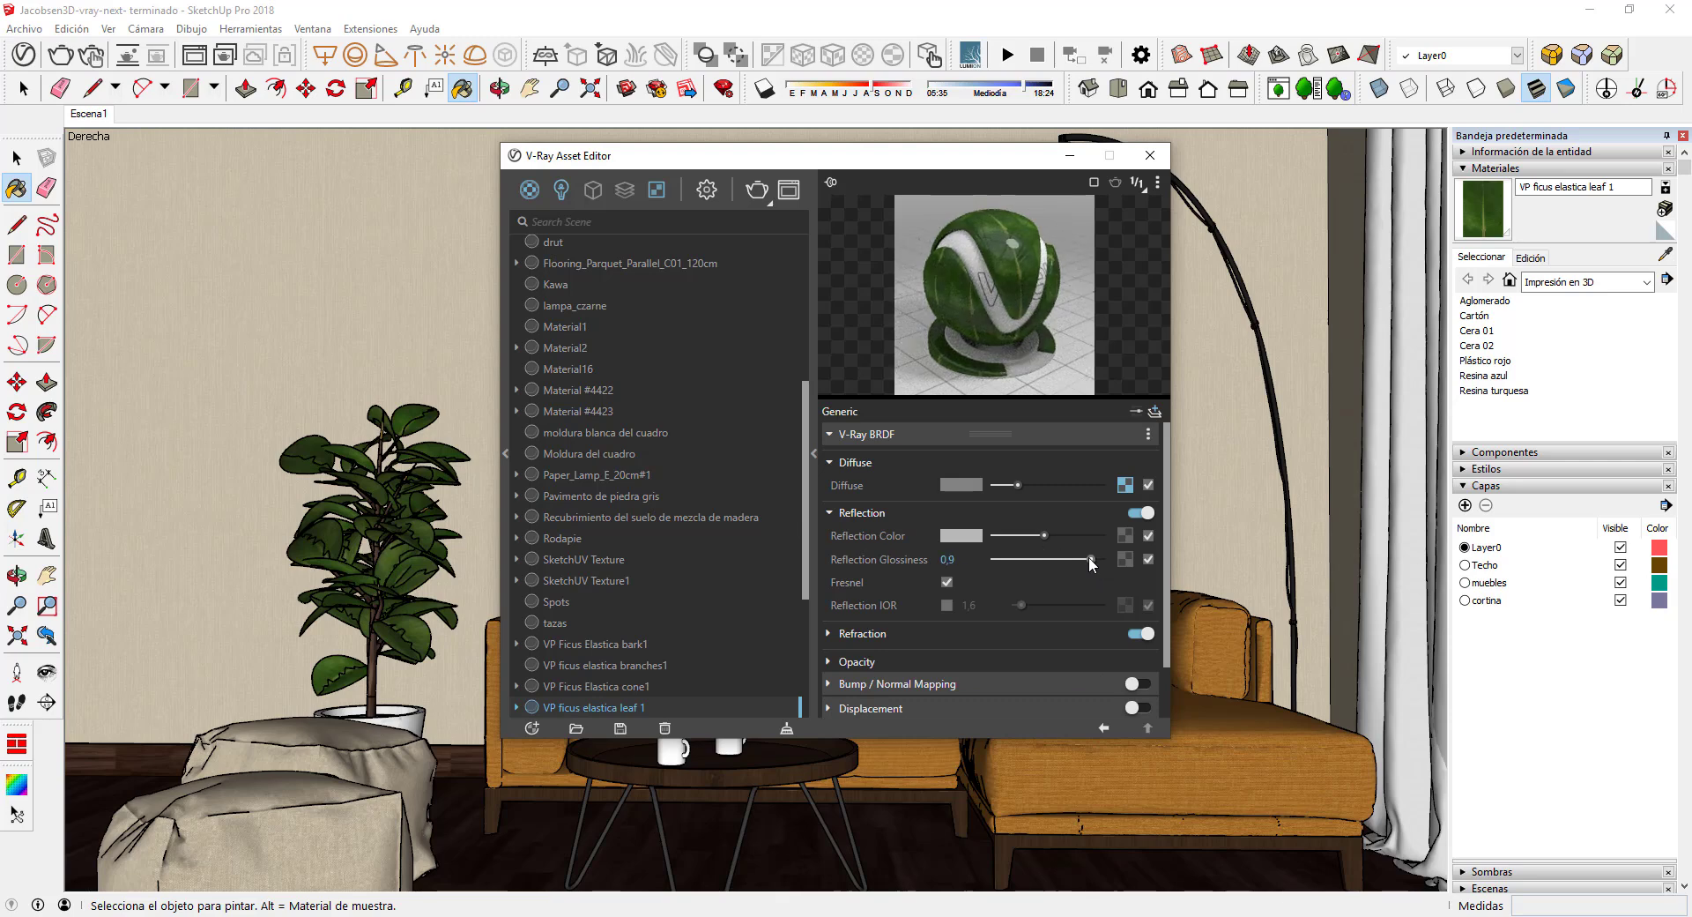
drag(1089, 559, 1075, 559)
click(1150, 155)
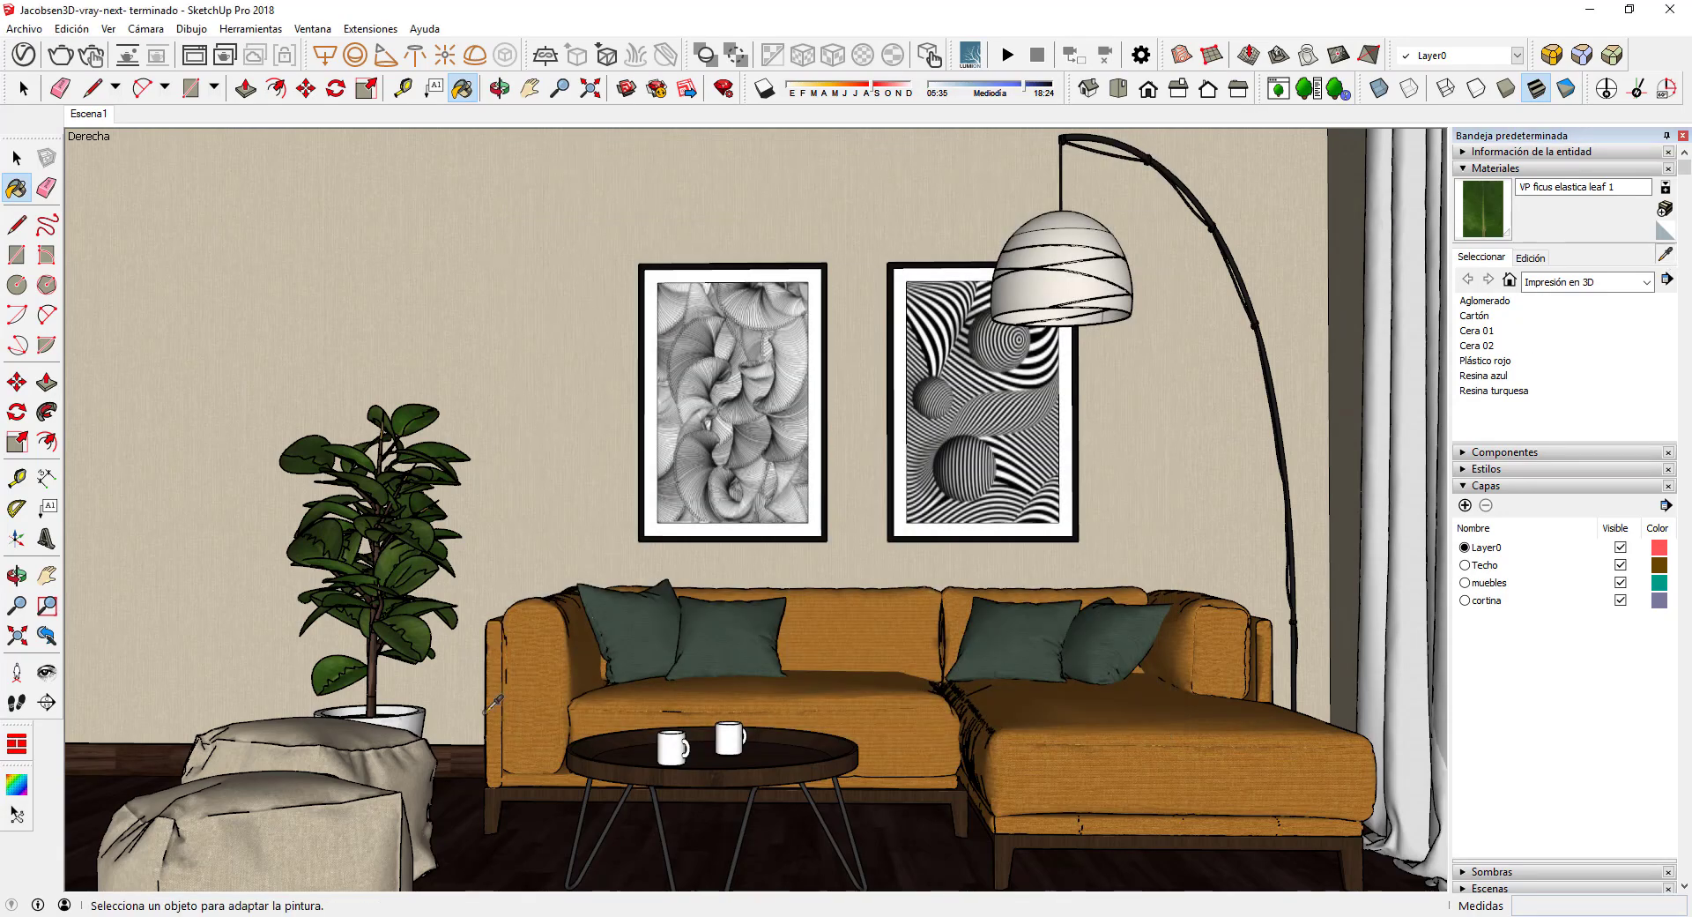
alt+scroll(362, 638, up, 2)
alt+scroll(361, 639, up, 2)
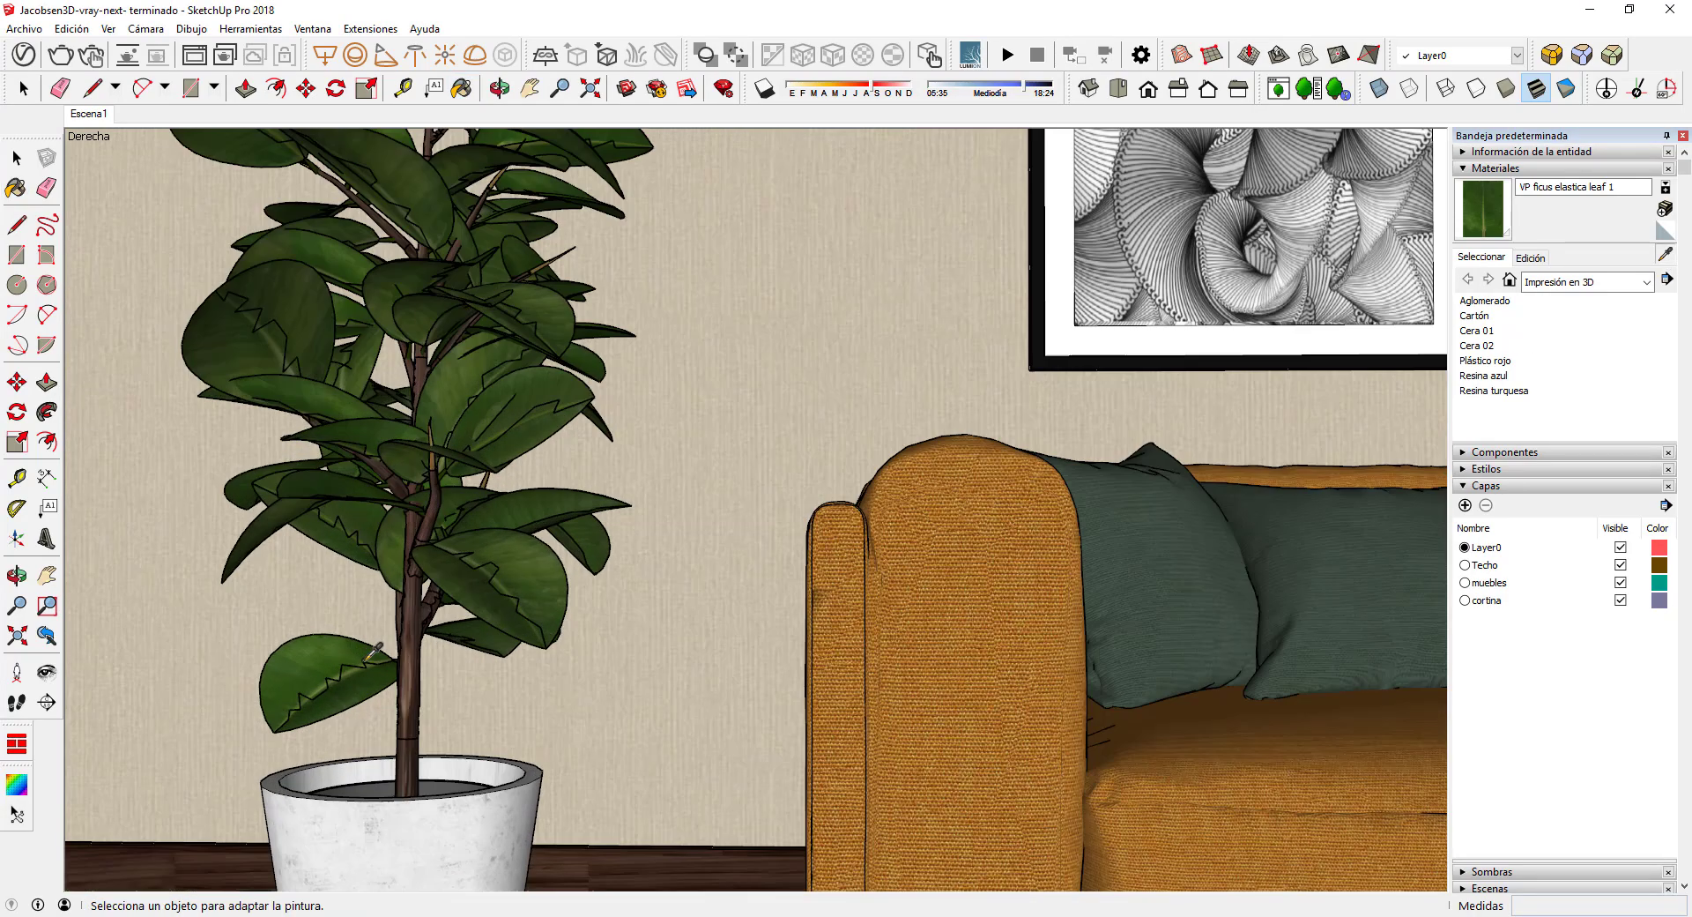
alt+scroll(397, 652, up, 2)
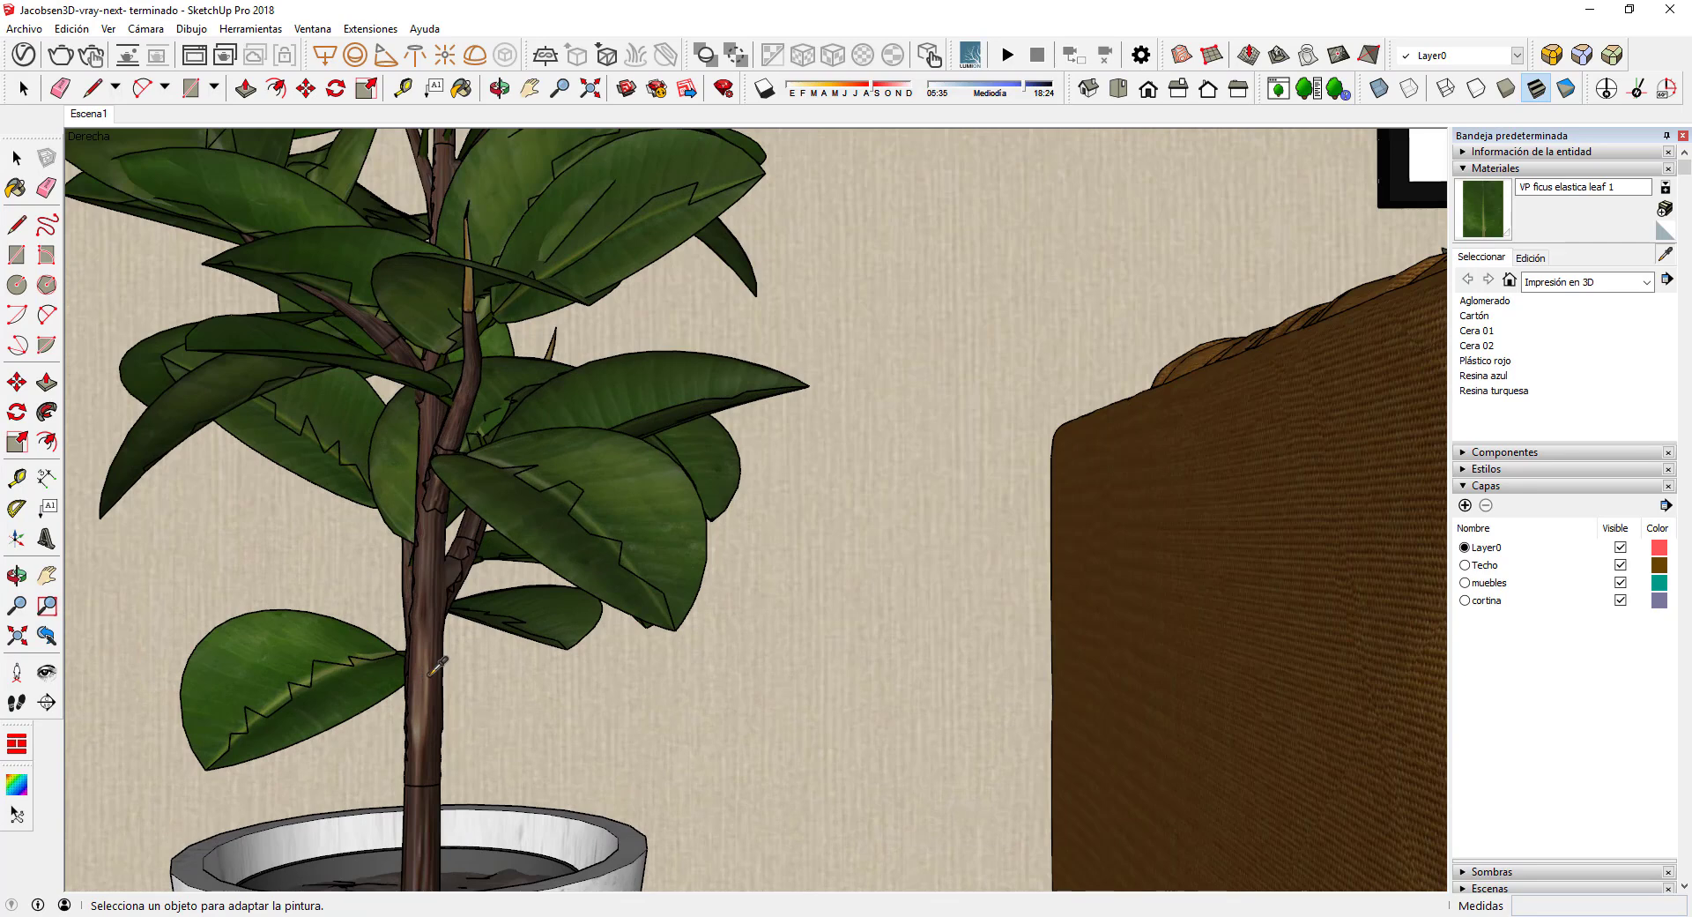
Sample the ficus trunk's VP Ficus Elastica bark1 material and change its reflection colour from black to grey
alt+click(438, 665)
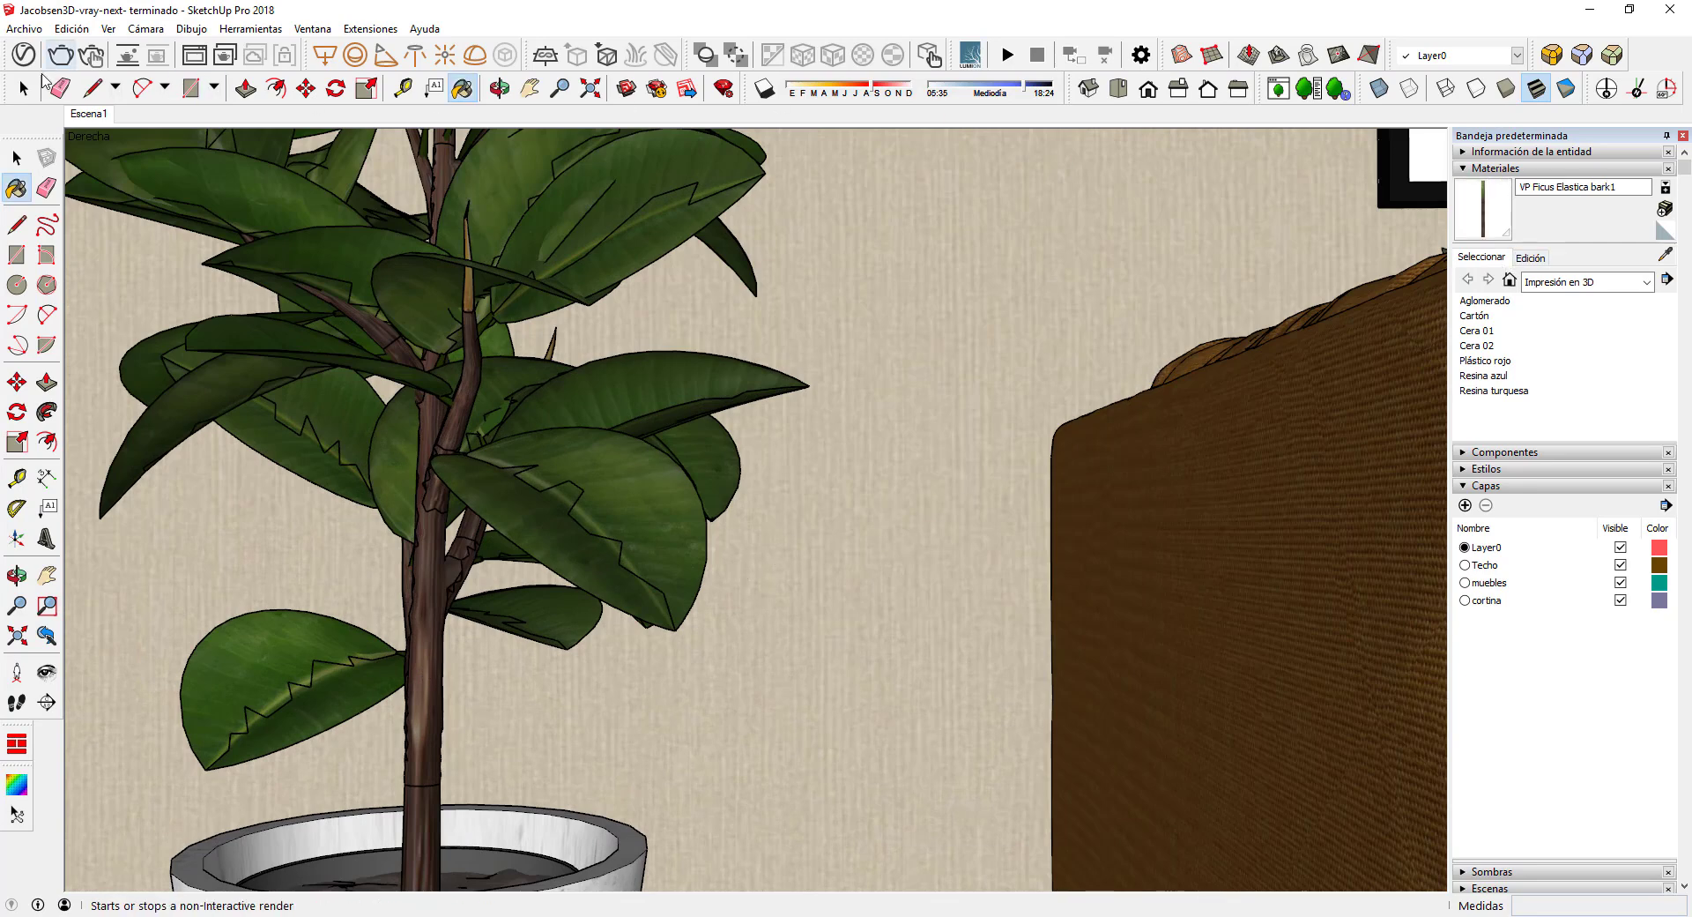
click(24, 55)
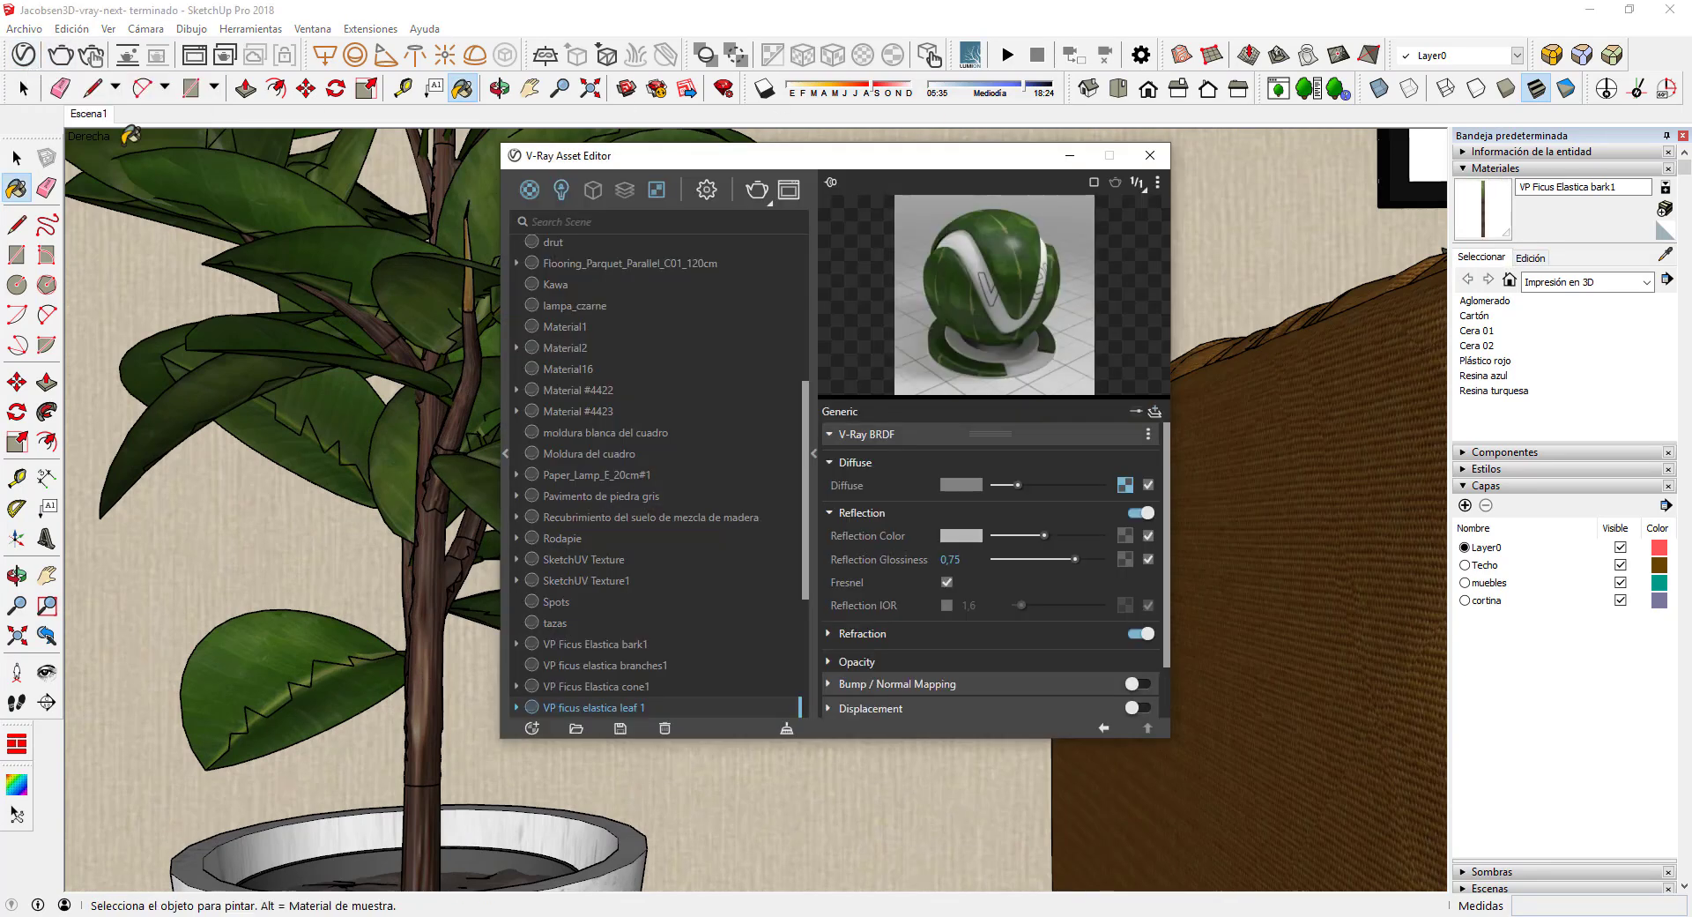
click(939, 512)
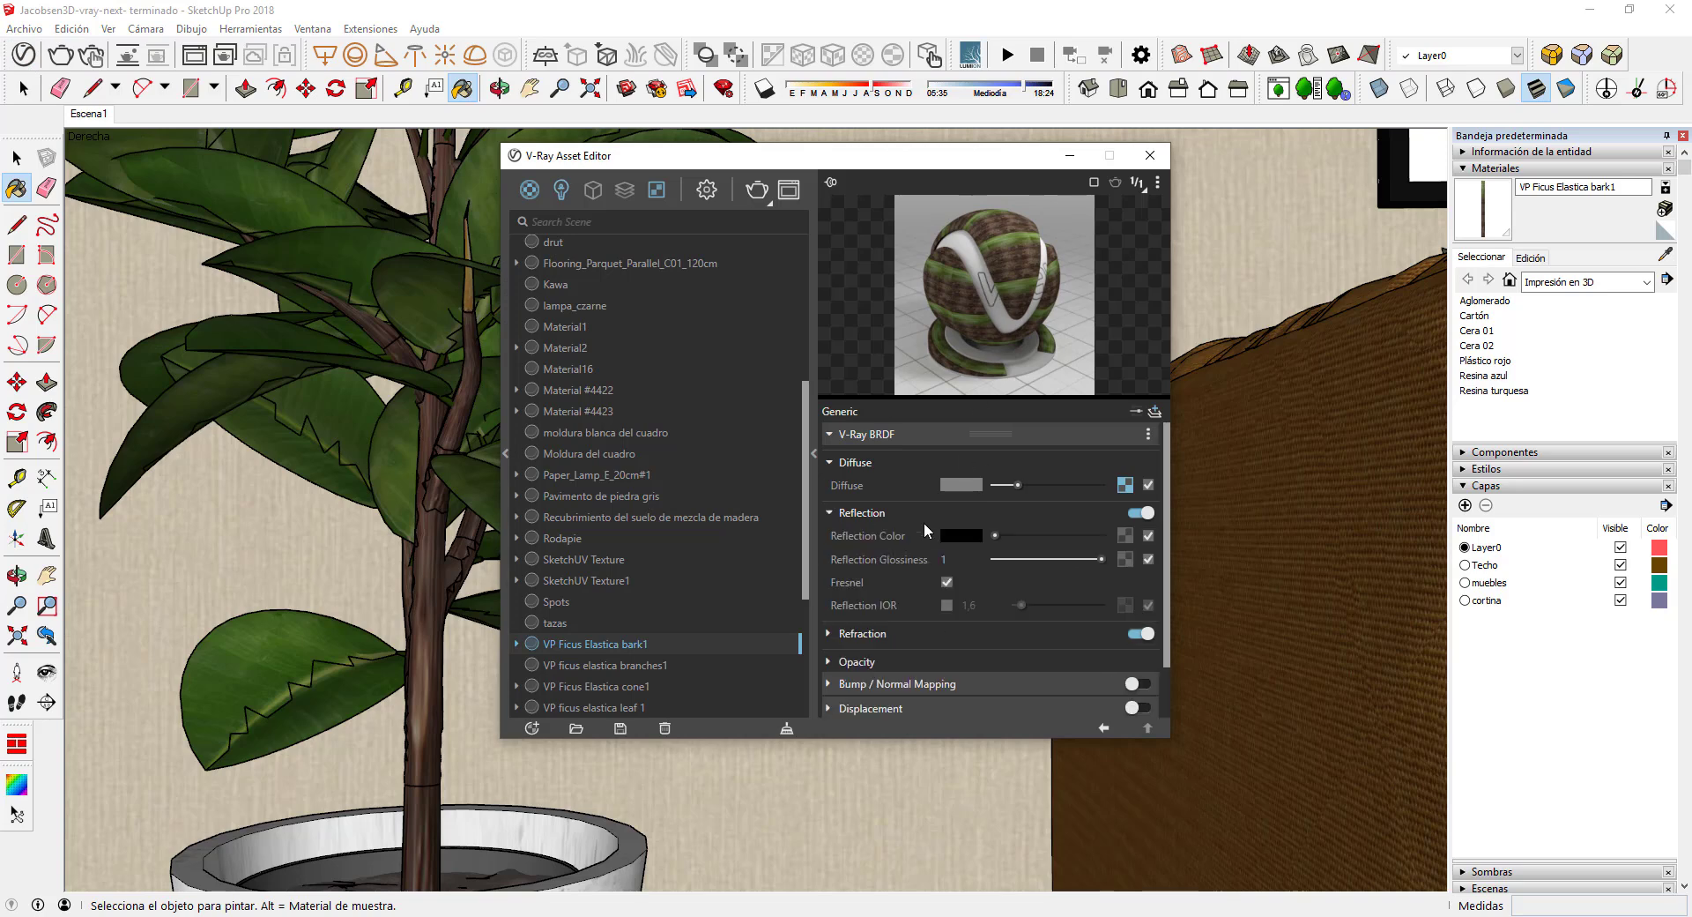
drag(1002, 537, 1075, 558)
click(1150, 156)
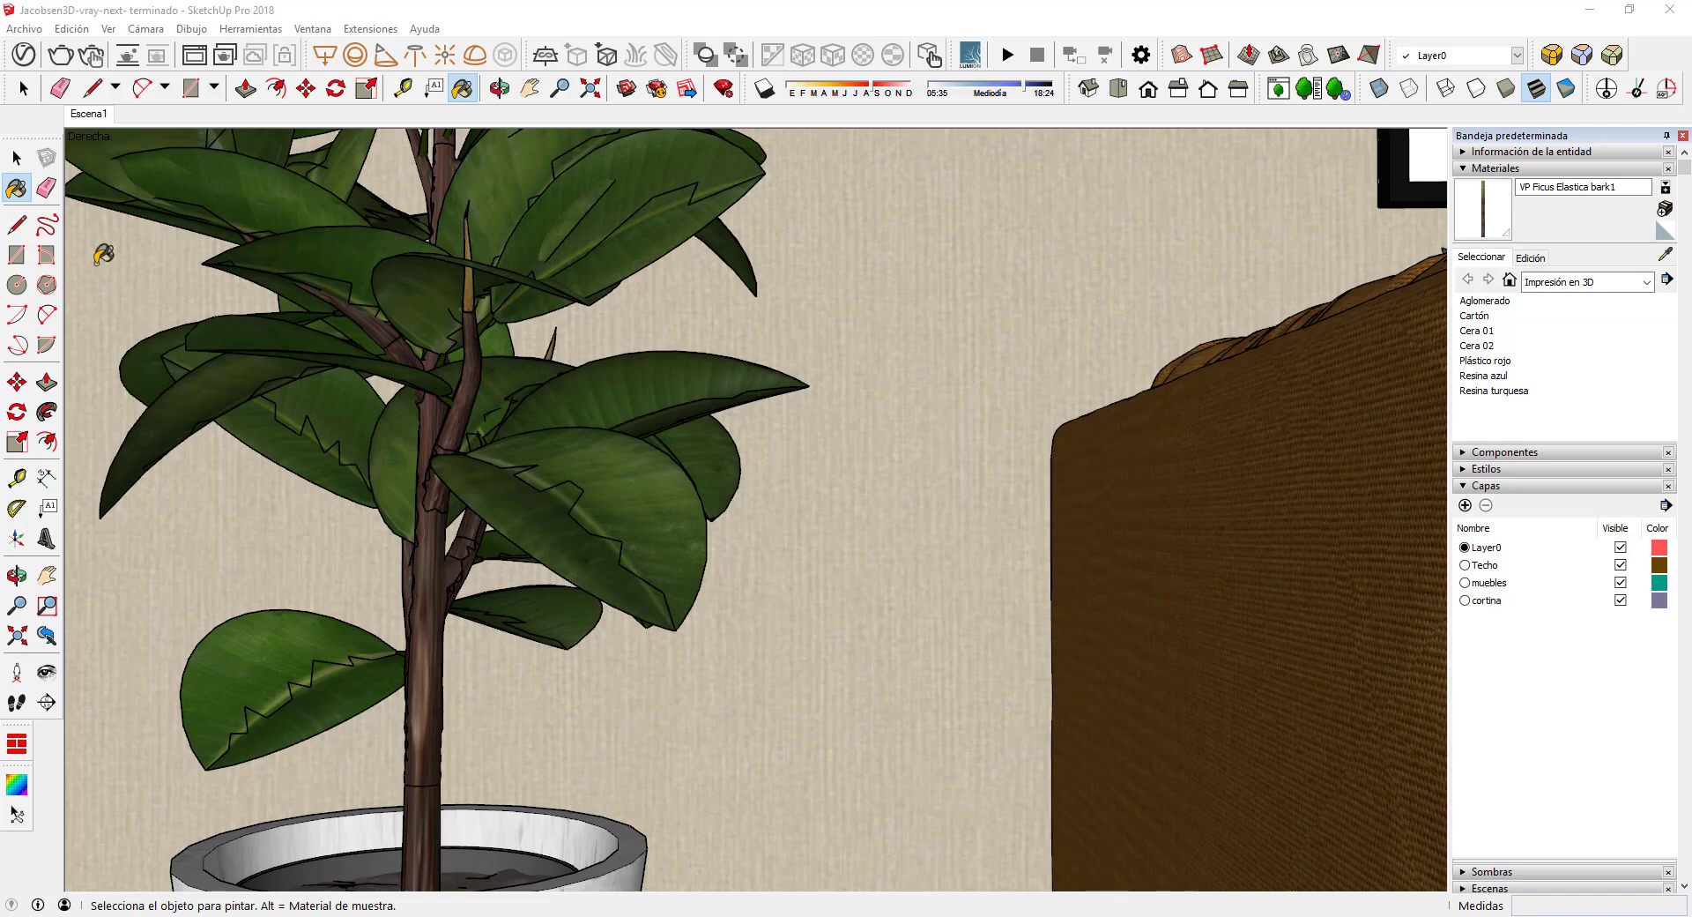
Pan and orbit to the plant pot and sample its Concreto pulido viejo material
key(space)
key(h)
scroll(518, 559, up, 3)
scroll(546, 476, up, 5)
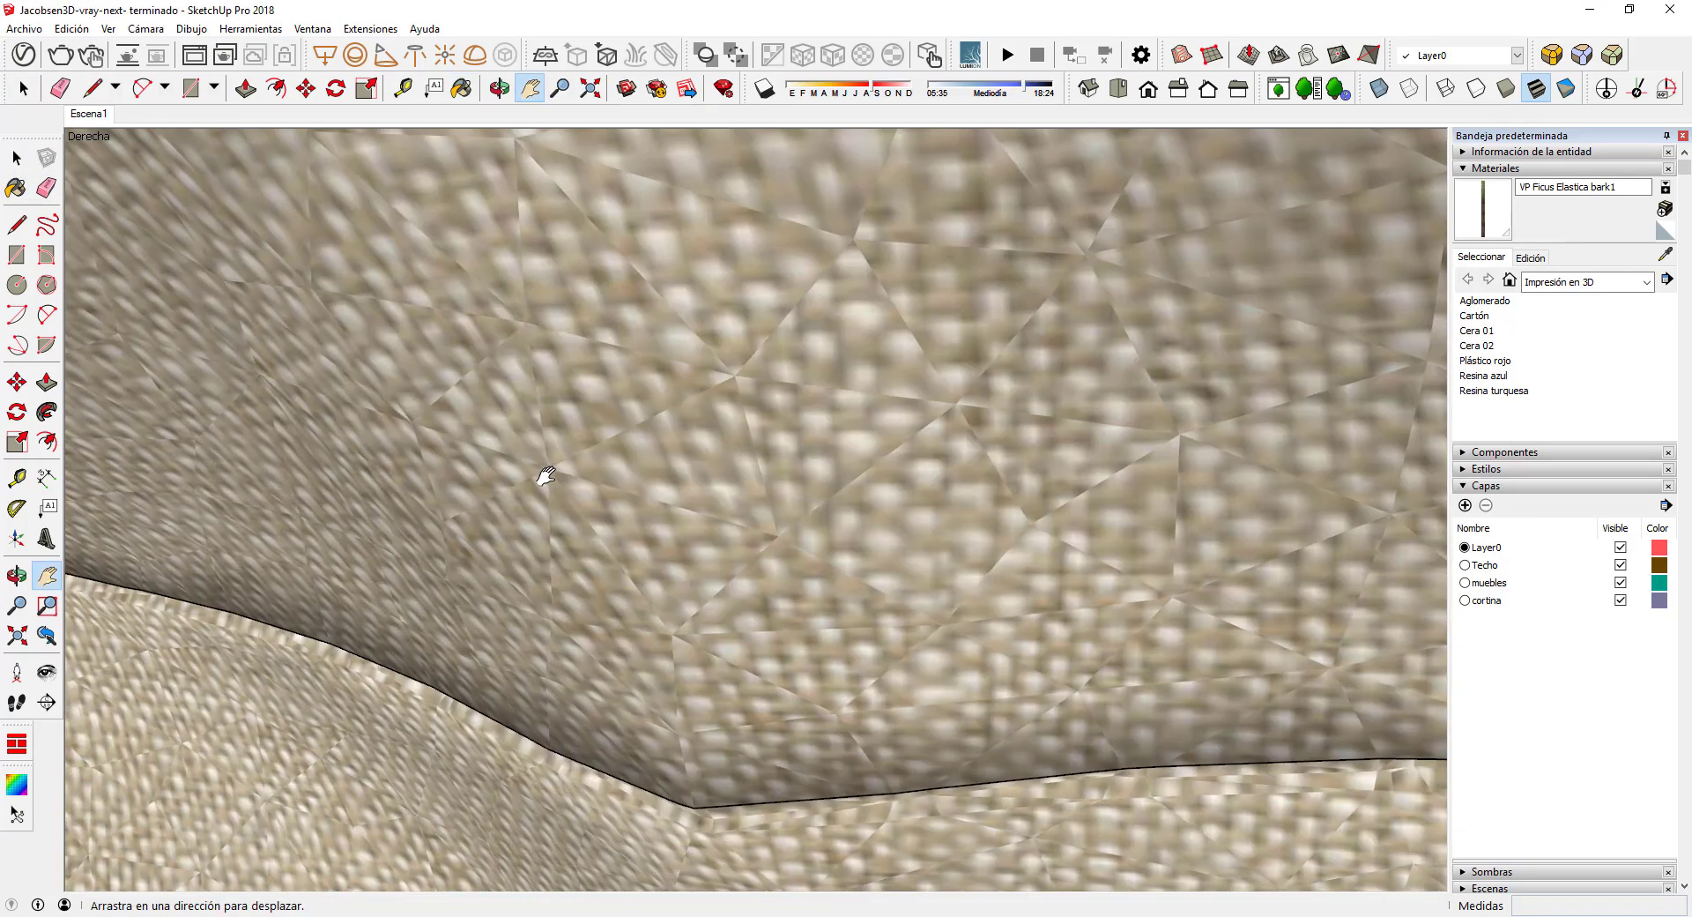
scroll(545, 476, down, 8)
scroll(507, 820, up, 2)
scroll(520, 850, up, 1)
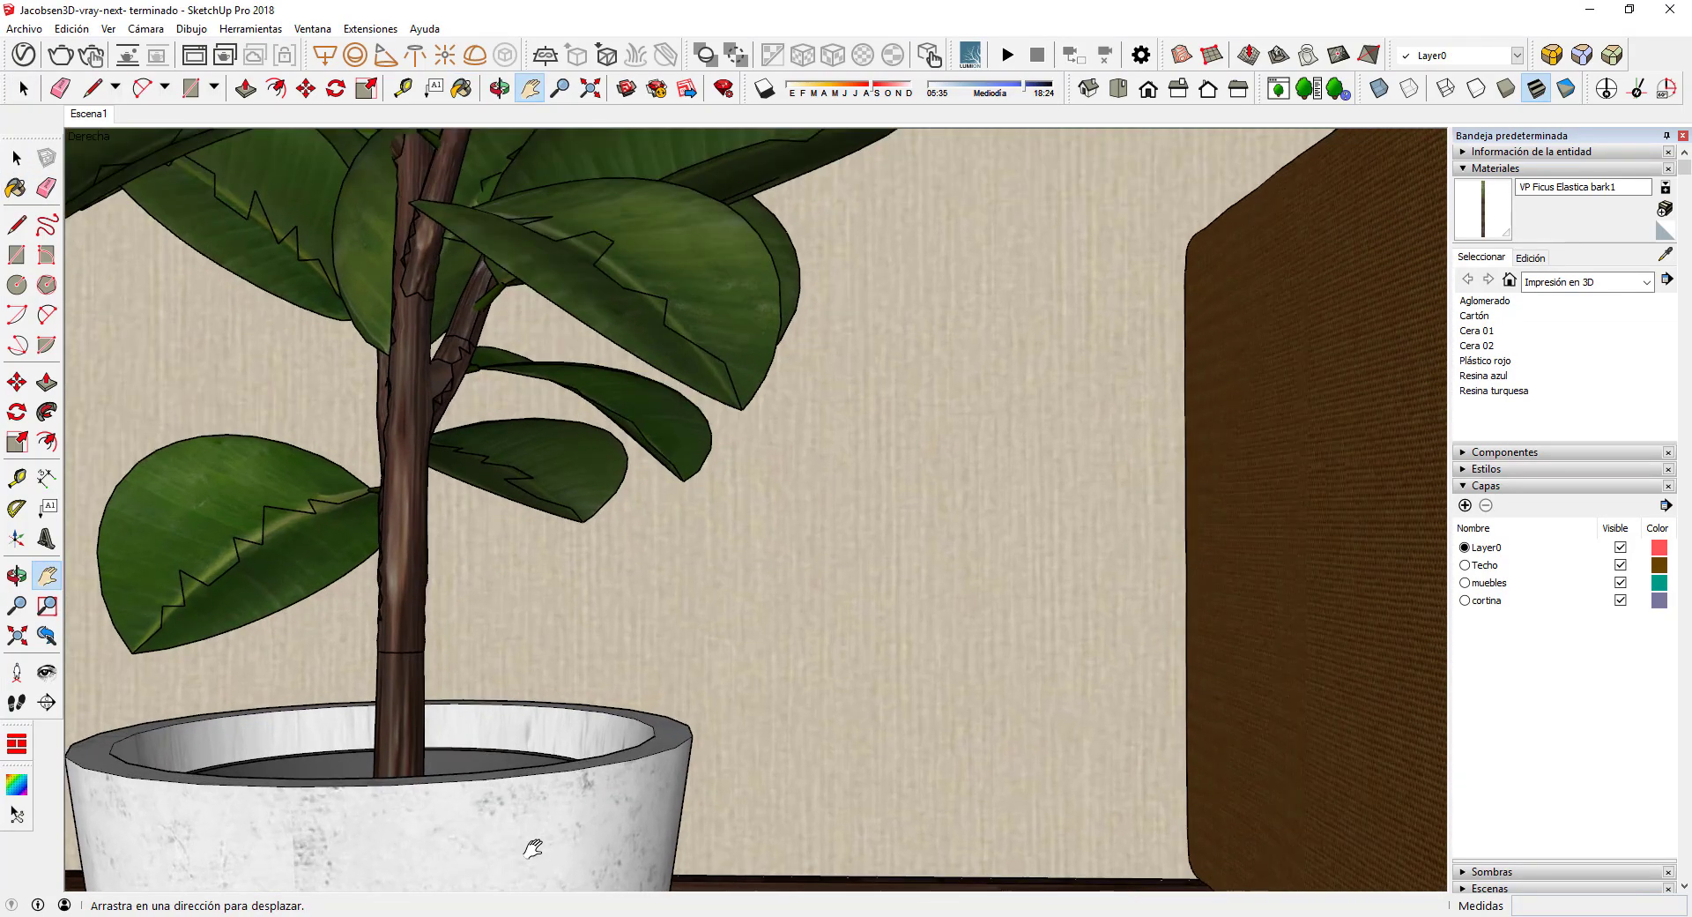
key(o)
mouse_move(615, 814)
mouse_down()
mouse_move(545, 836)
mouse_move(566, 847)
mouse_move(723, 563)
mouse_up()
key(h)
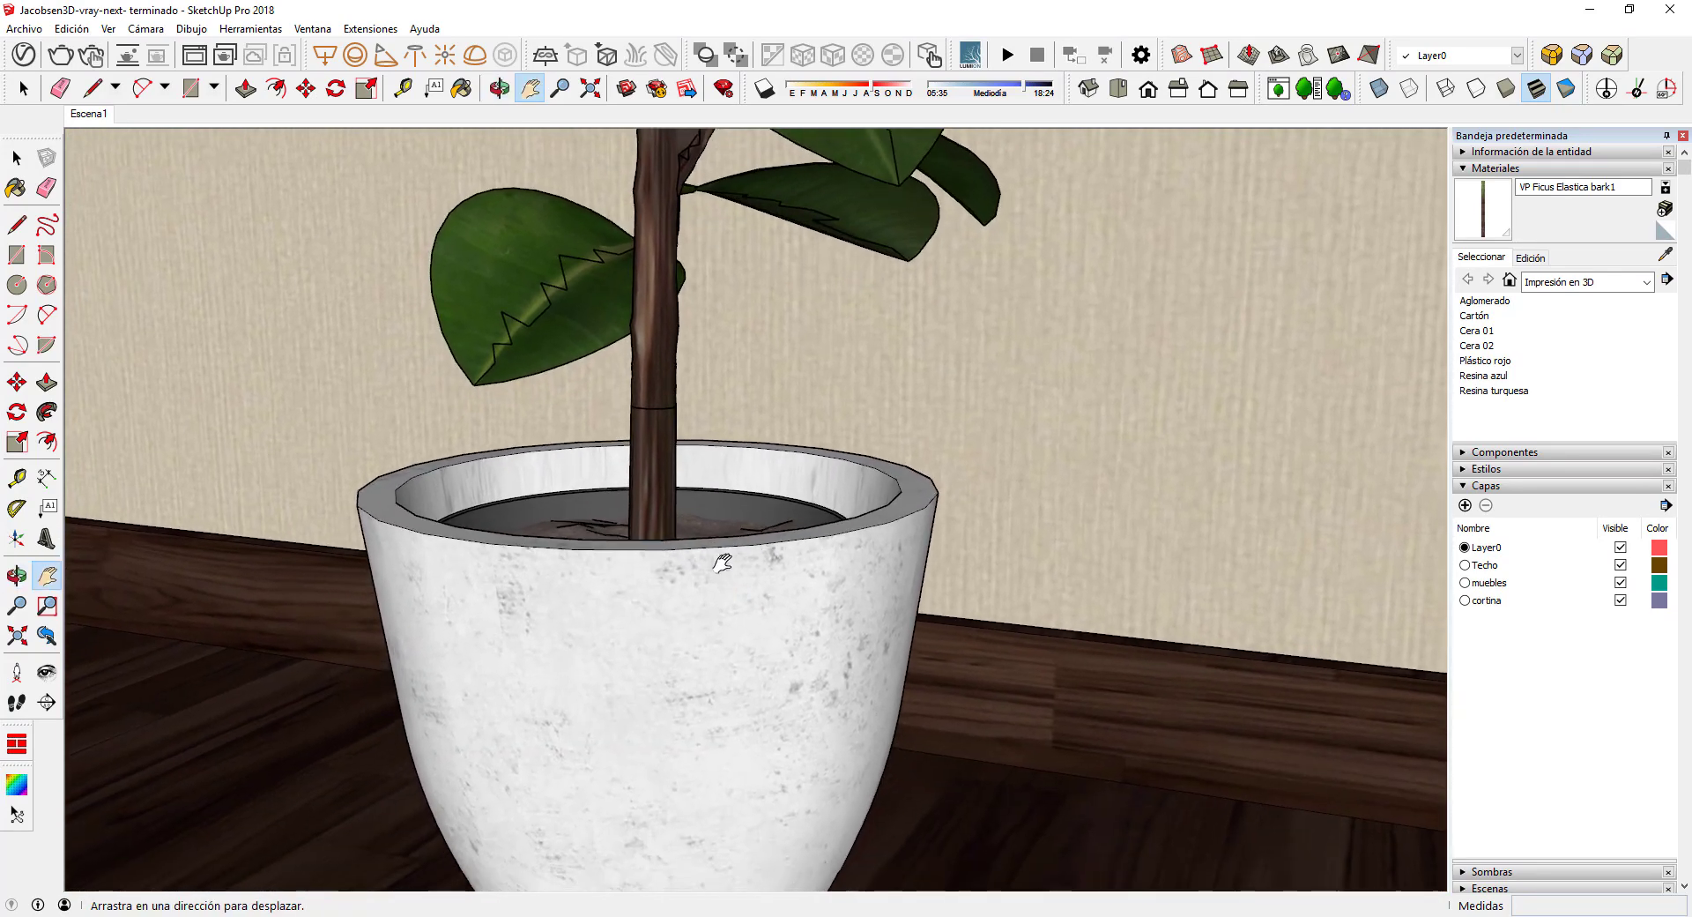
click(1666, 255)
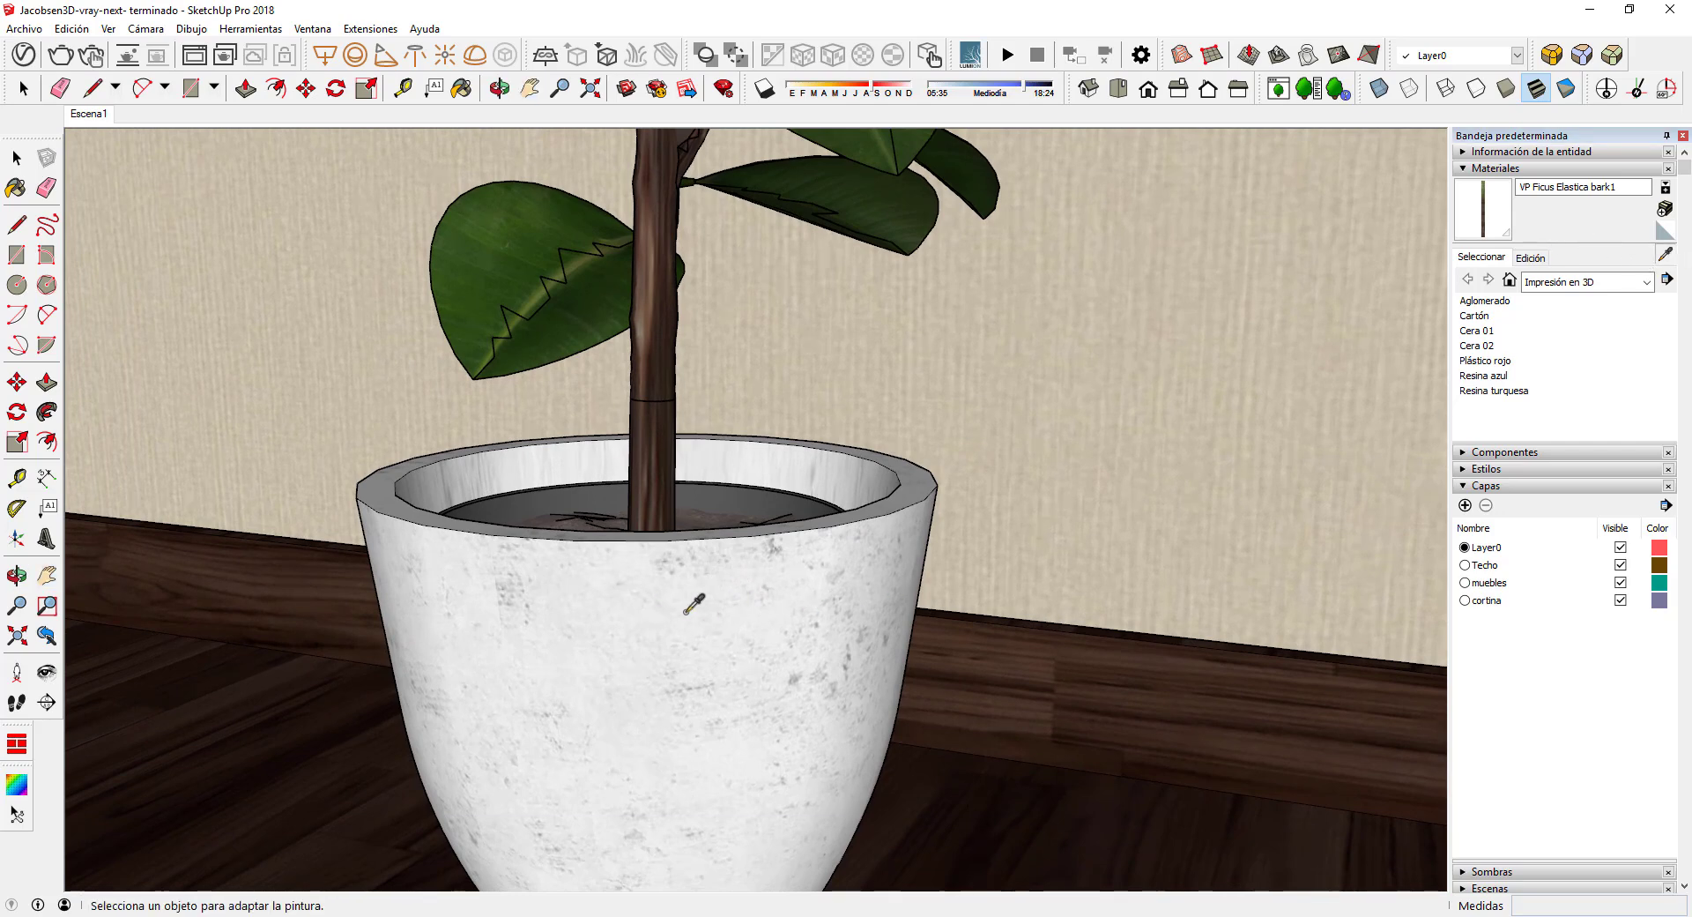
click(685, 611)
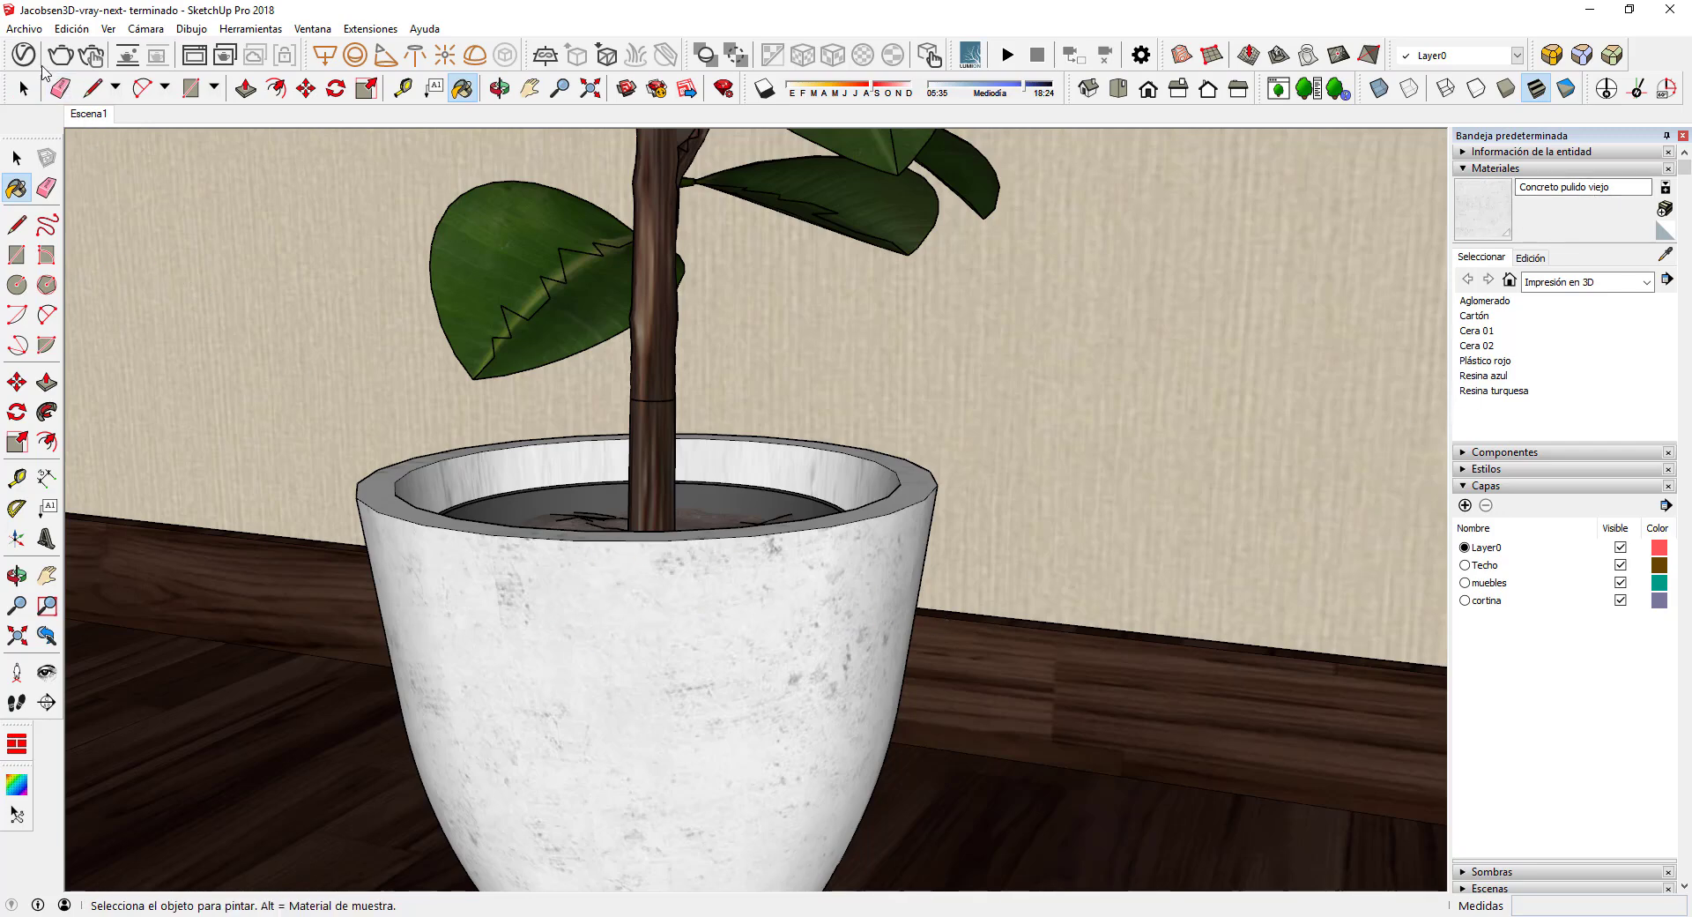
Give Concreto pulido viejo grey reflections with glossiness lowered to 0,8
click(25, 55)
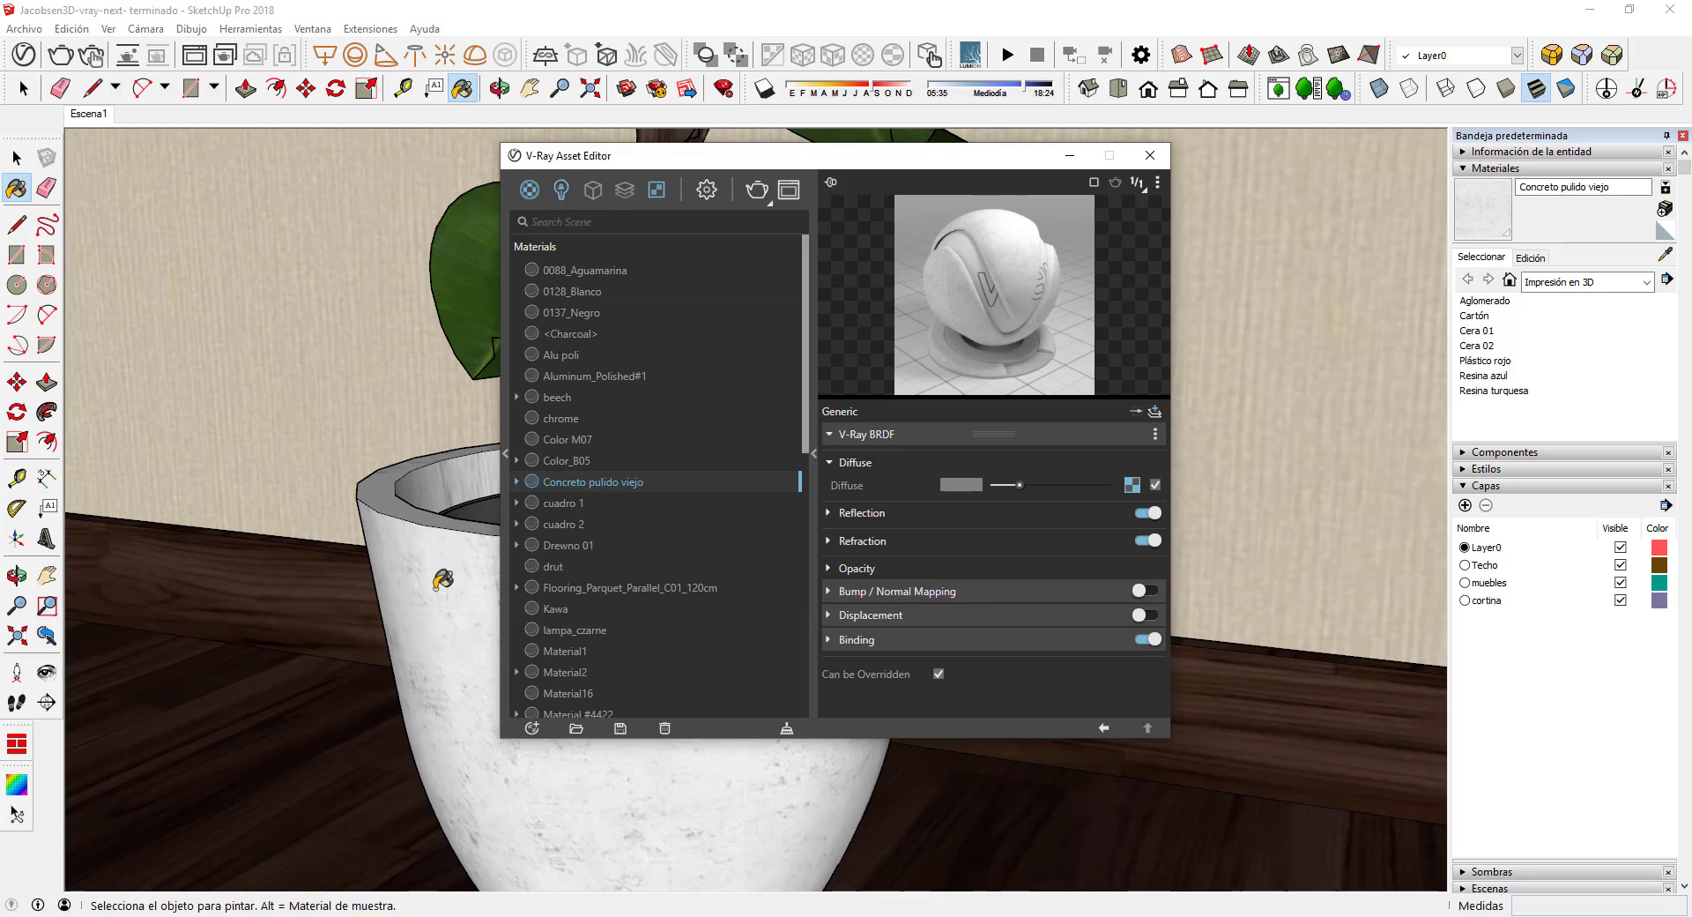
mouse_move(864, 159)
mouse_down()
mouse_move(1190, 508)
mouse_move(1183, 369)
mouse_move(1119, 184)
mouse_move(1077, 147)
mouse_up()
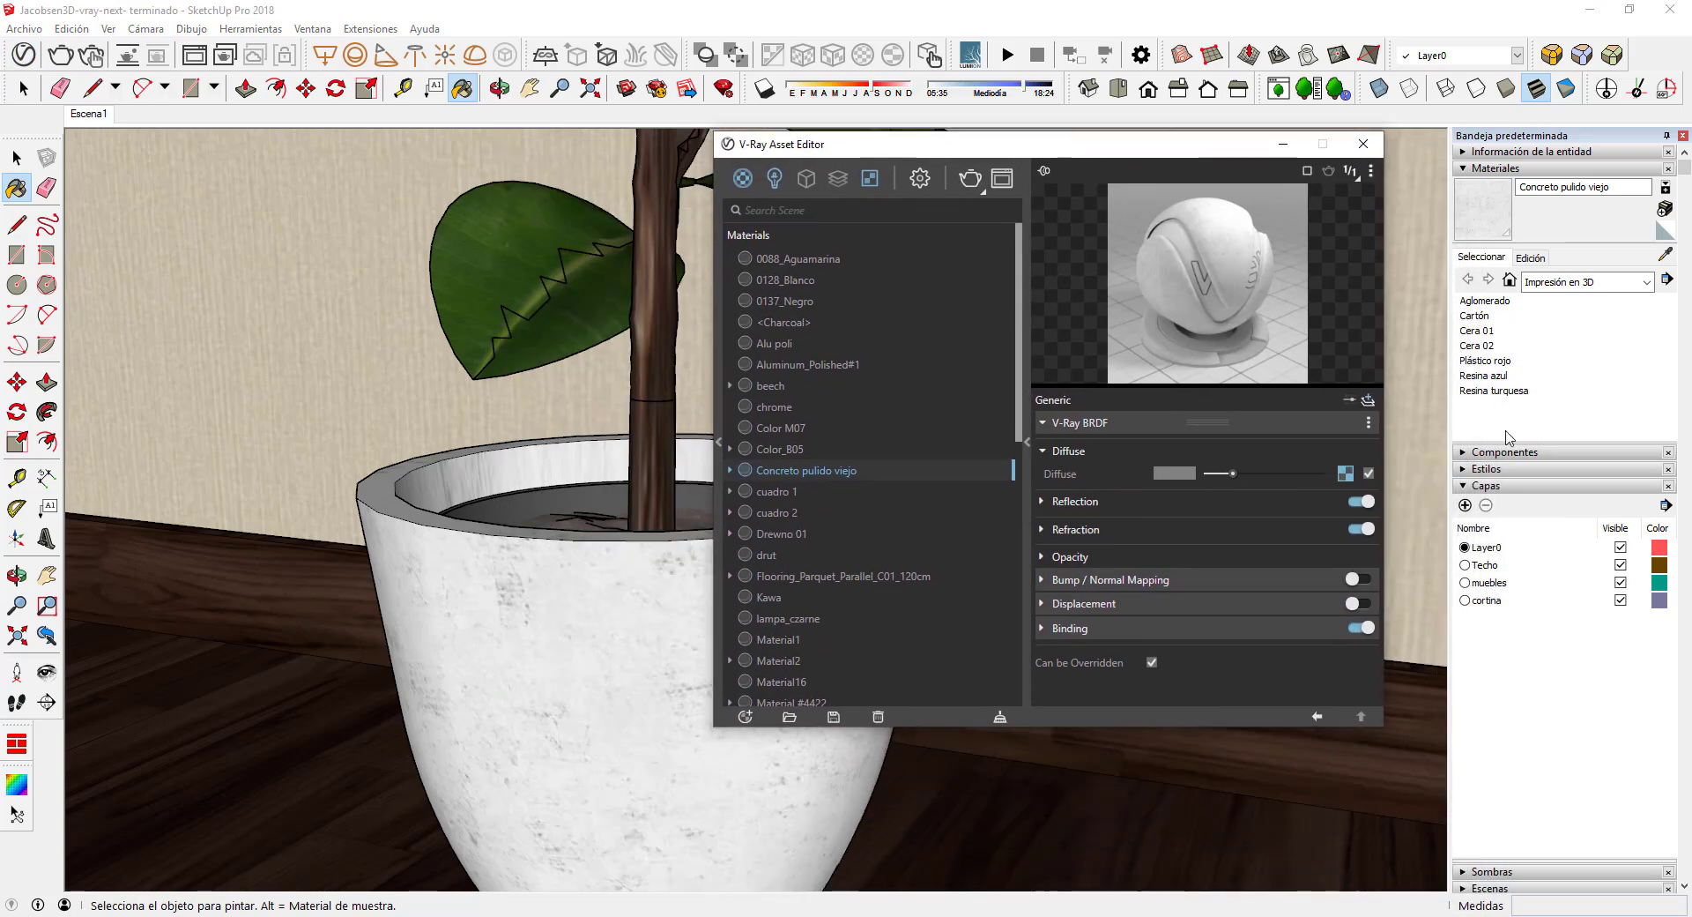
click(1141, 504)
drag(1206, 523, 1223, 521)
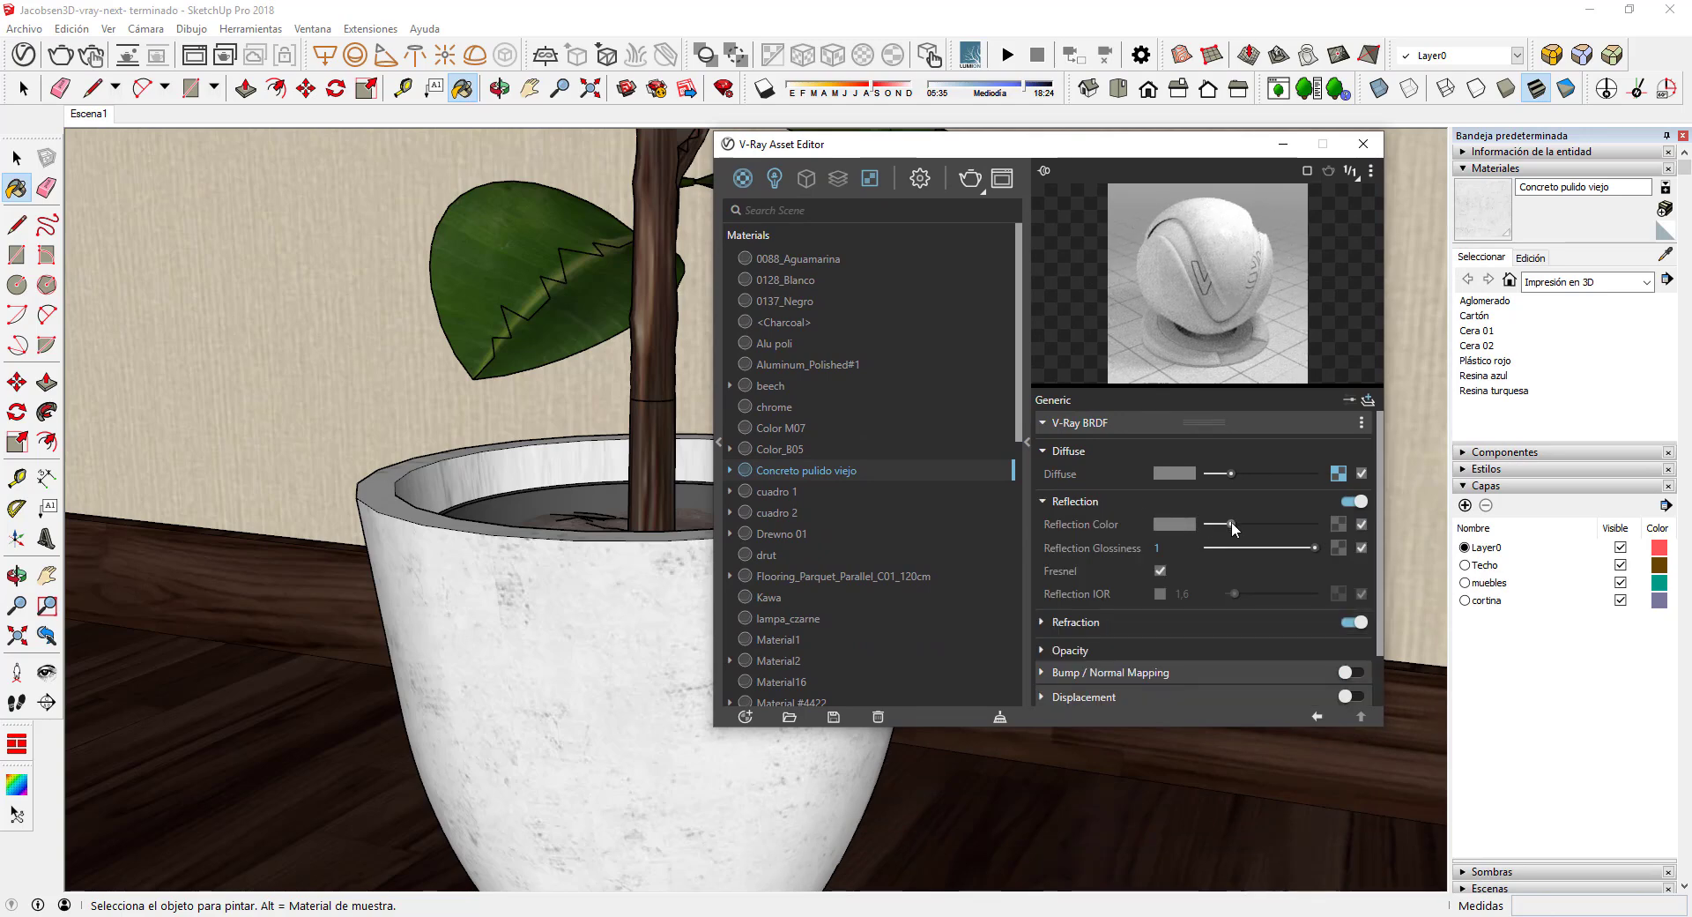
drag(1309, 545, 1241, 524)
click(1363, 144)
Zoom to the pouf, sample its Color_B05 fabric material, and switch to Photoshop
scroll(691, 663, down, 1)
scroll(708, 686, down, 1)
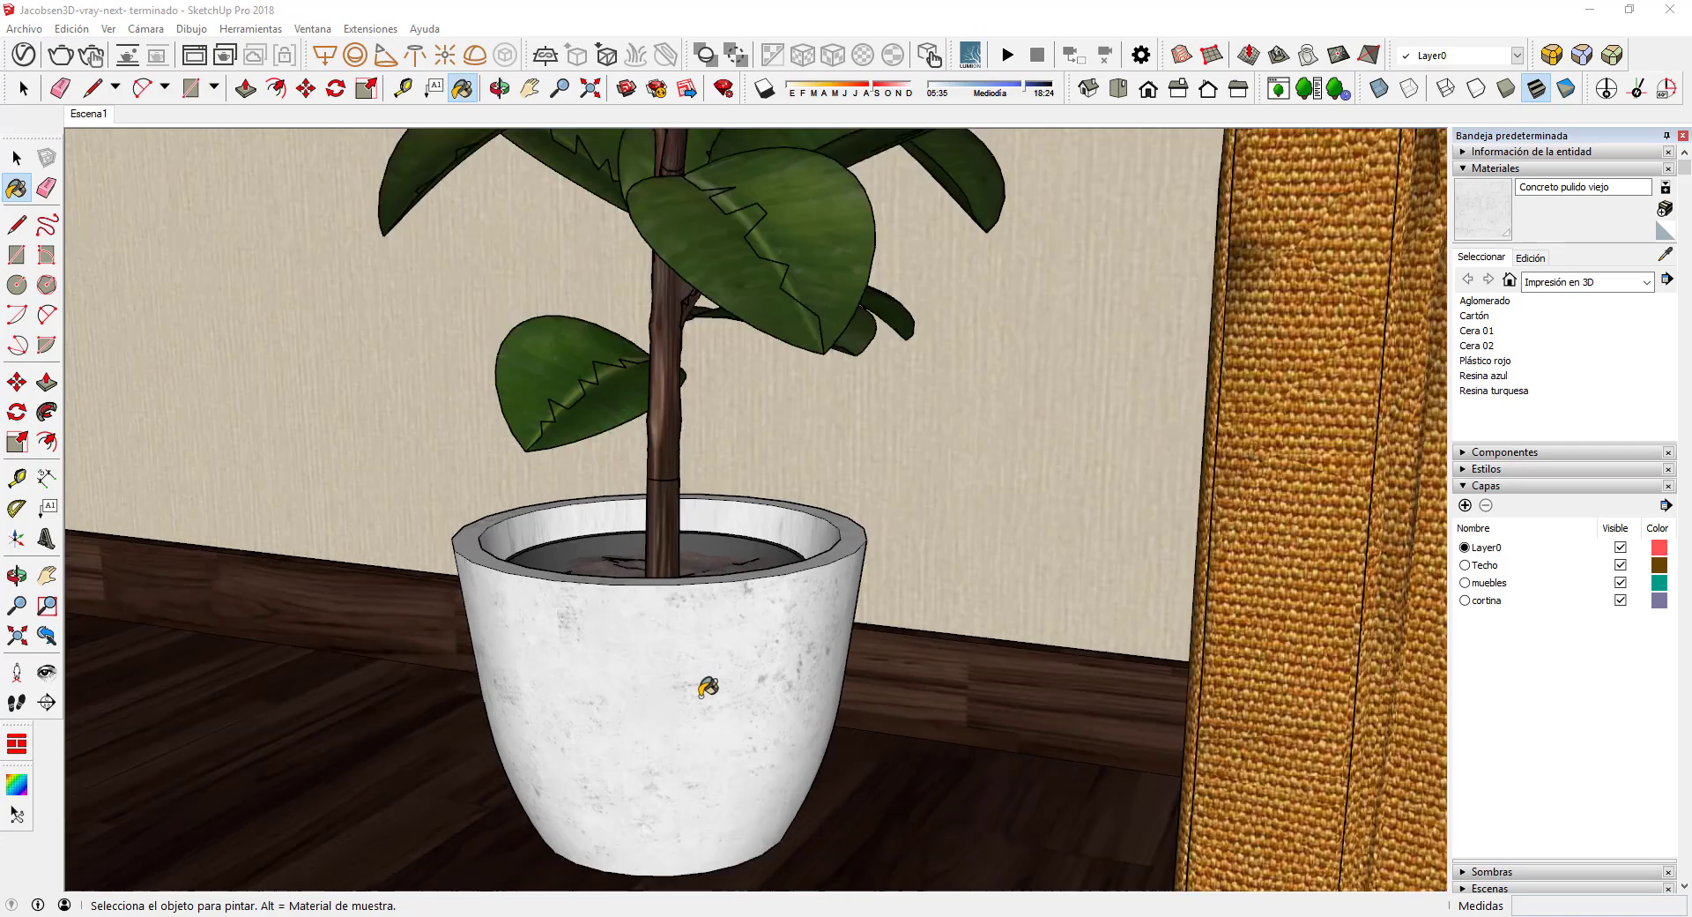
scroll(707, 687, down, 1)
scroll(701, 705, down, 2)
scroll(705, 714, down, 1)
scroll(714, 728, down, 2)
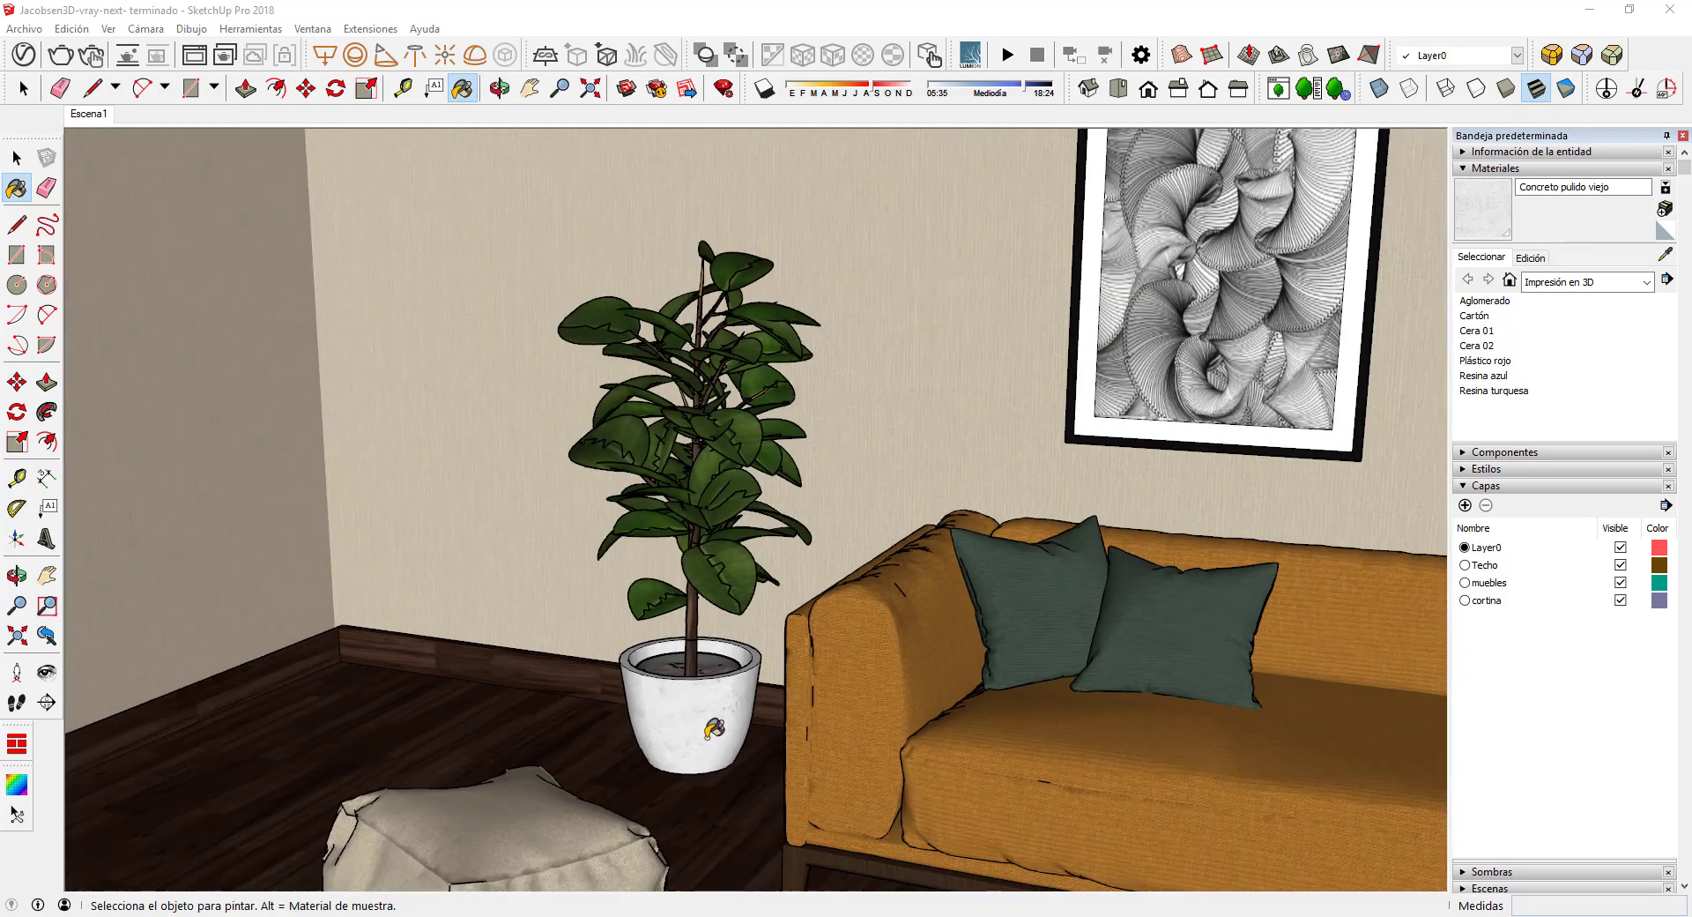
key(space)
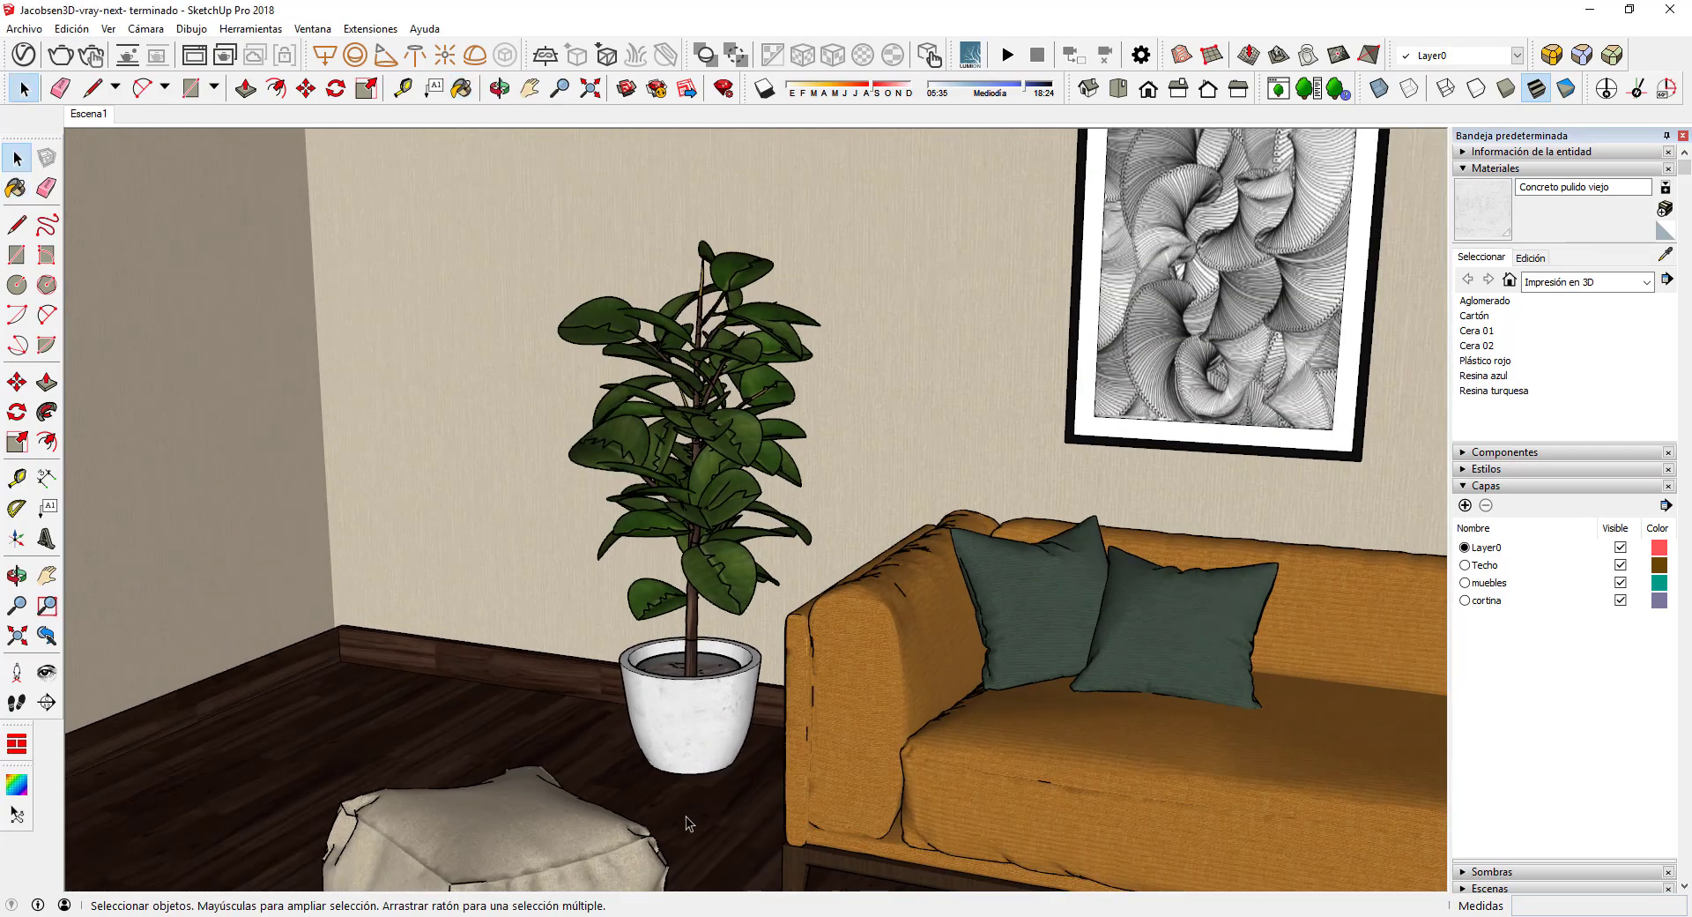
key(h)
scroll(686, 816, up, 2)
scroll(749, 705, up, 2)
scroll(793, 649, up, 2)
scroll(784, 614, up, 1)
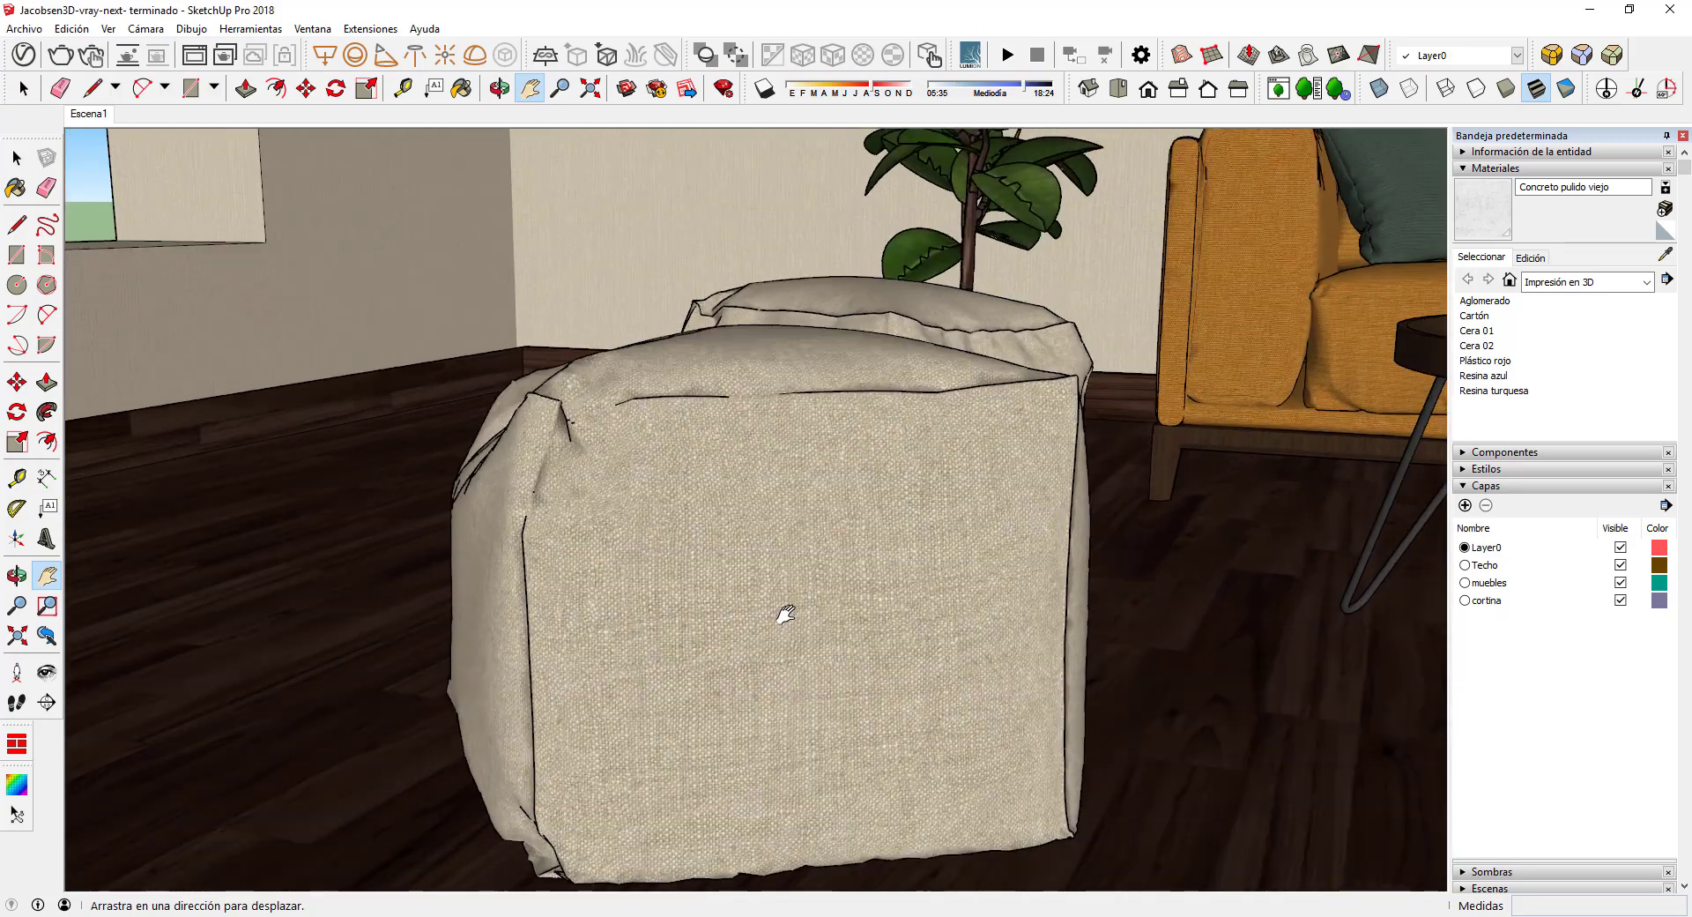
scroll(784, 614, up, 1)
click(1665, 255)
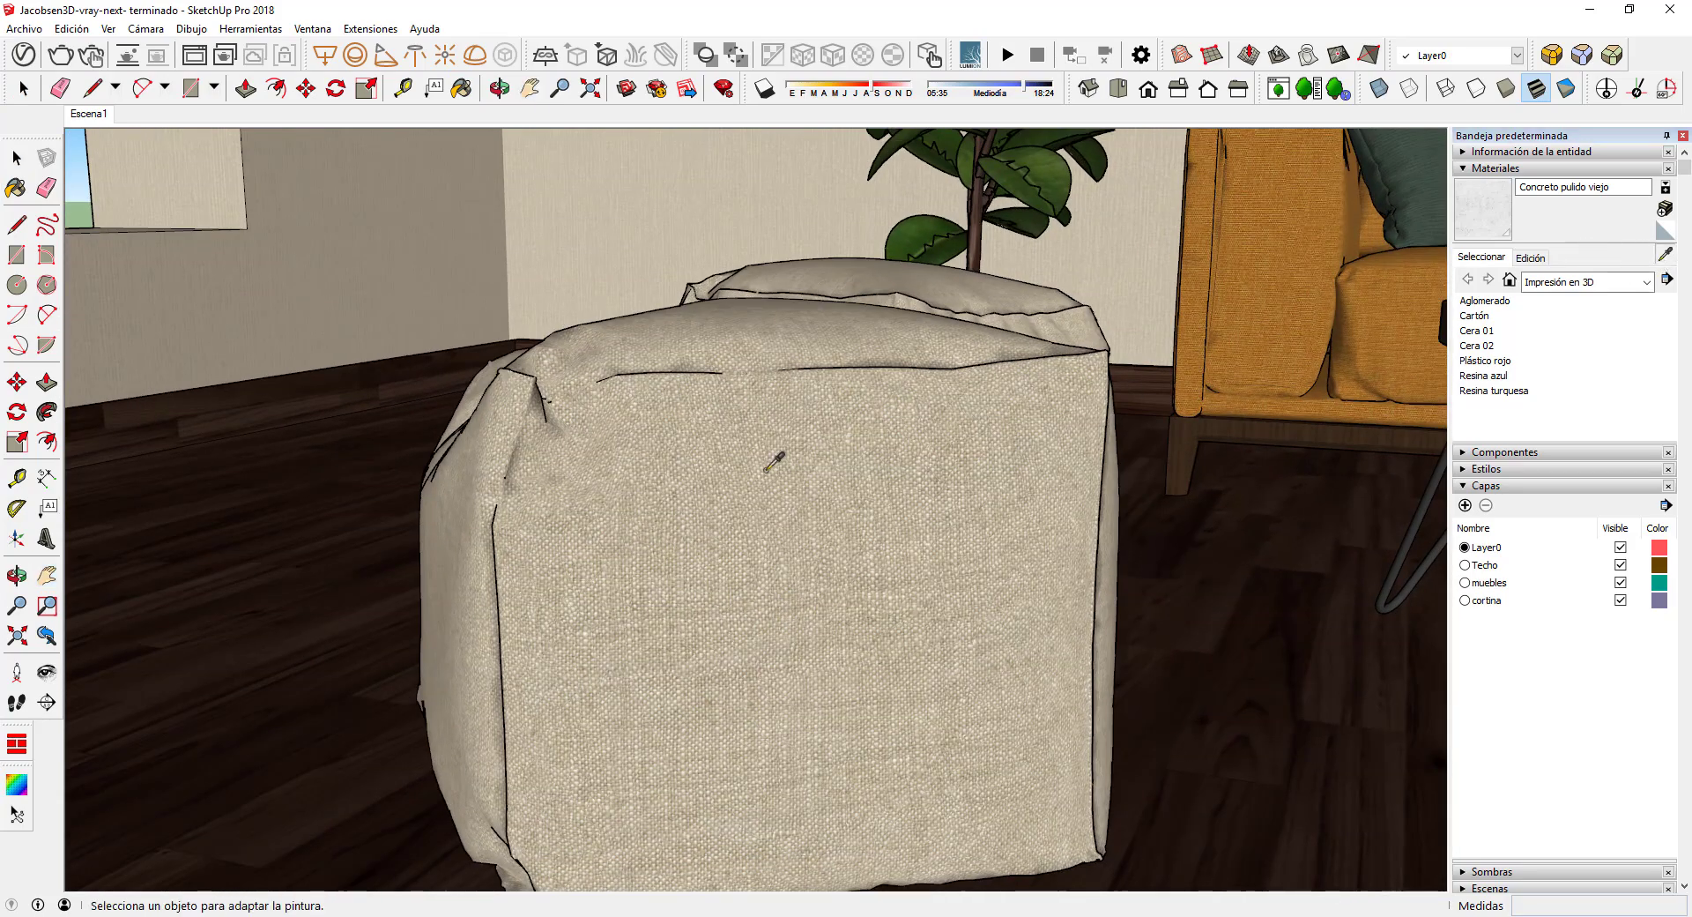
click(765, 470)
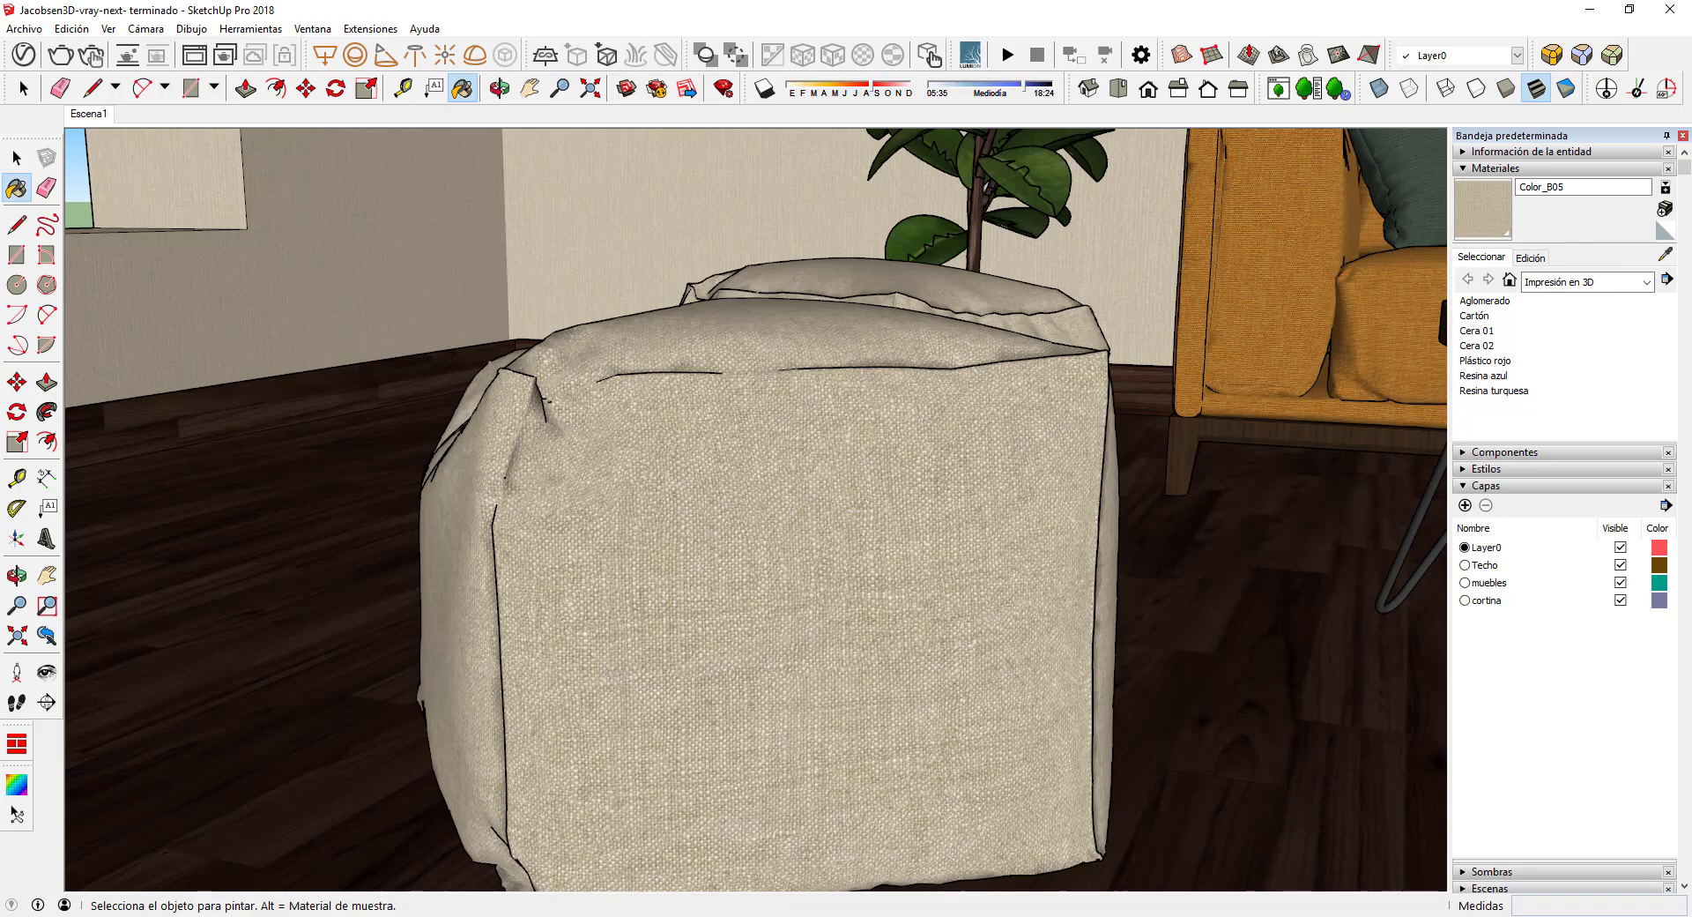
click(582, 846)
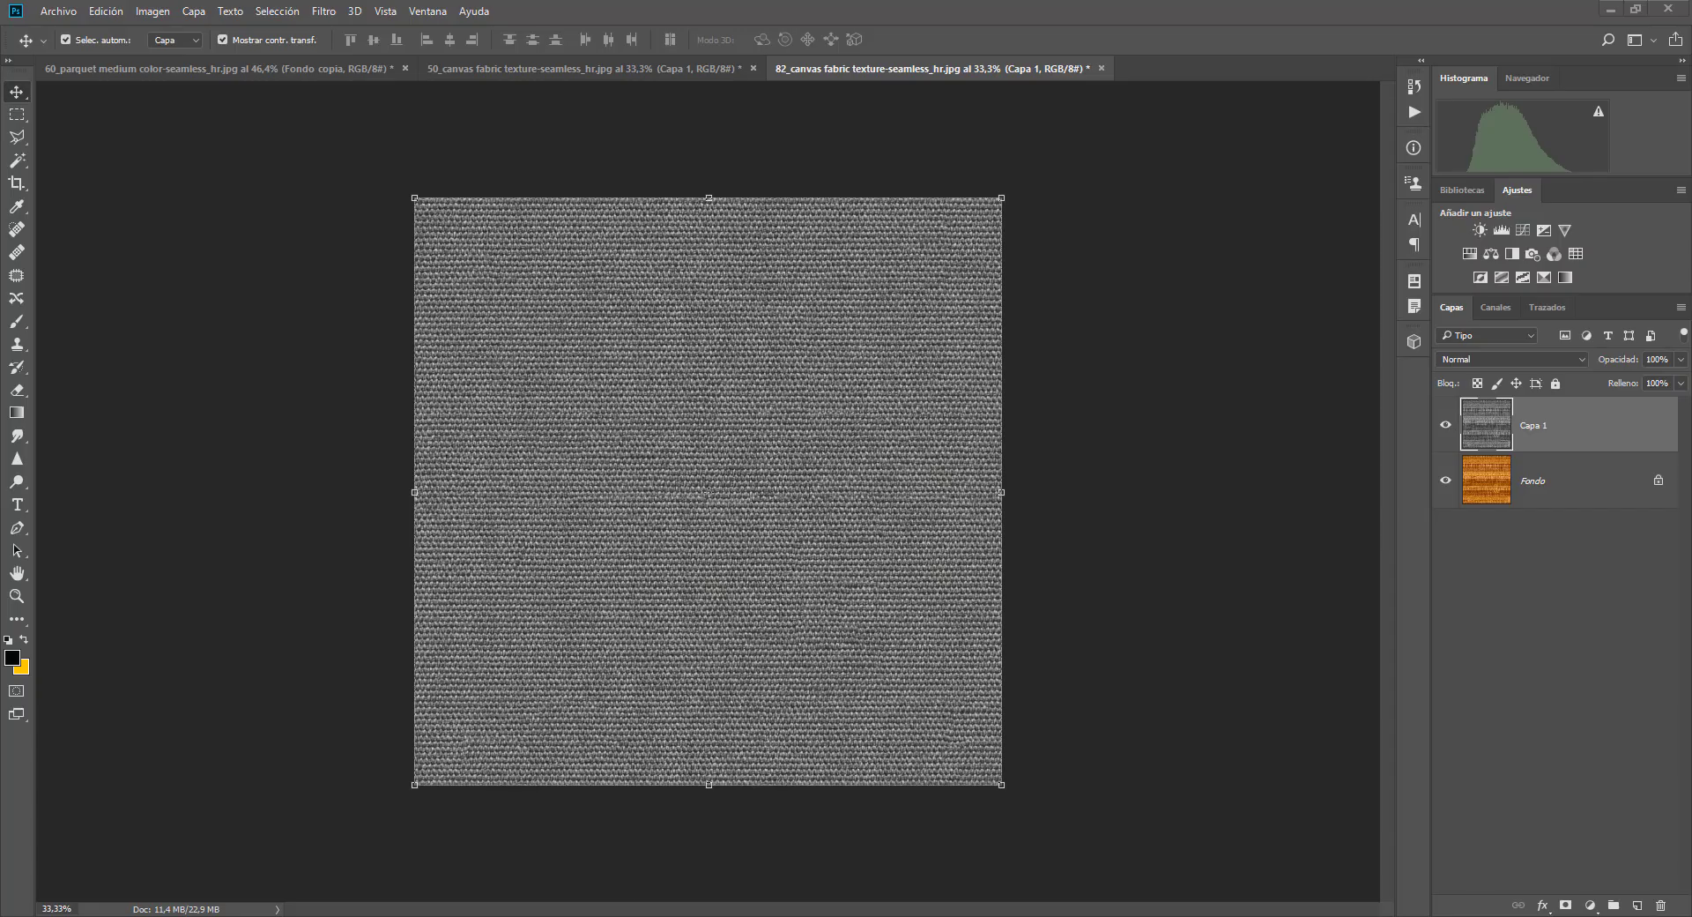
Open A015-A.jpg keeping its embedded profile and duplicate the background layer as Capa 1
click(58, 12)
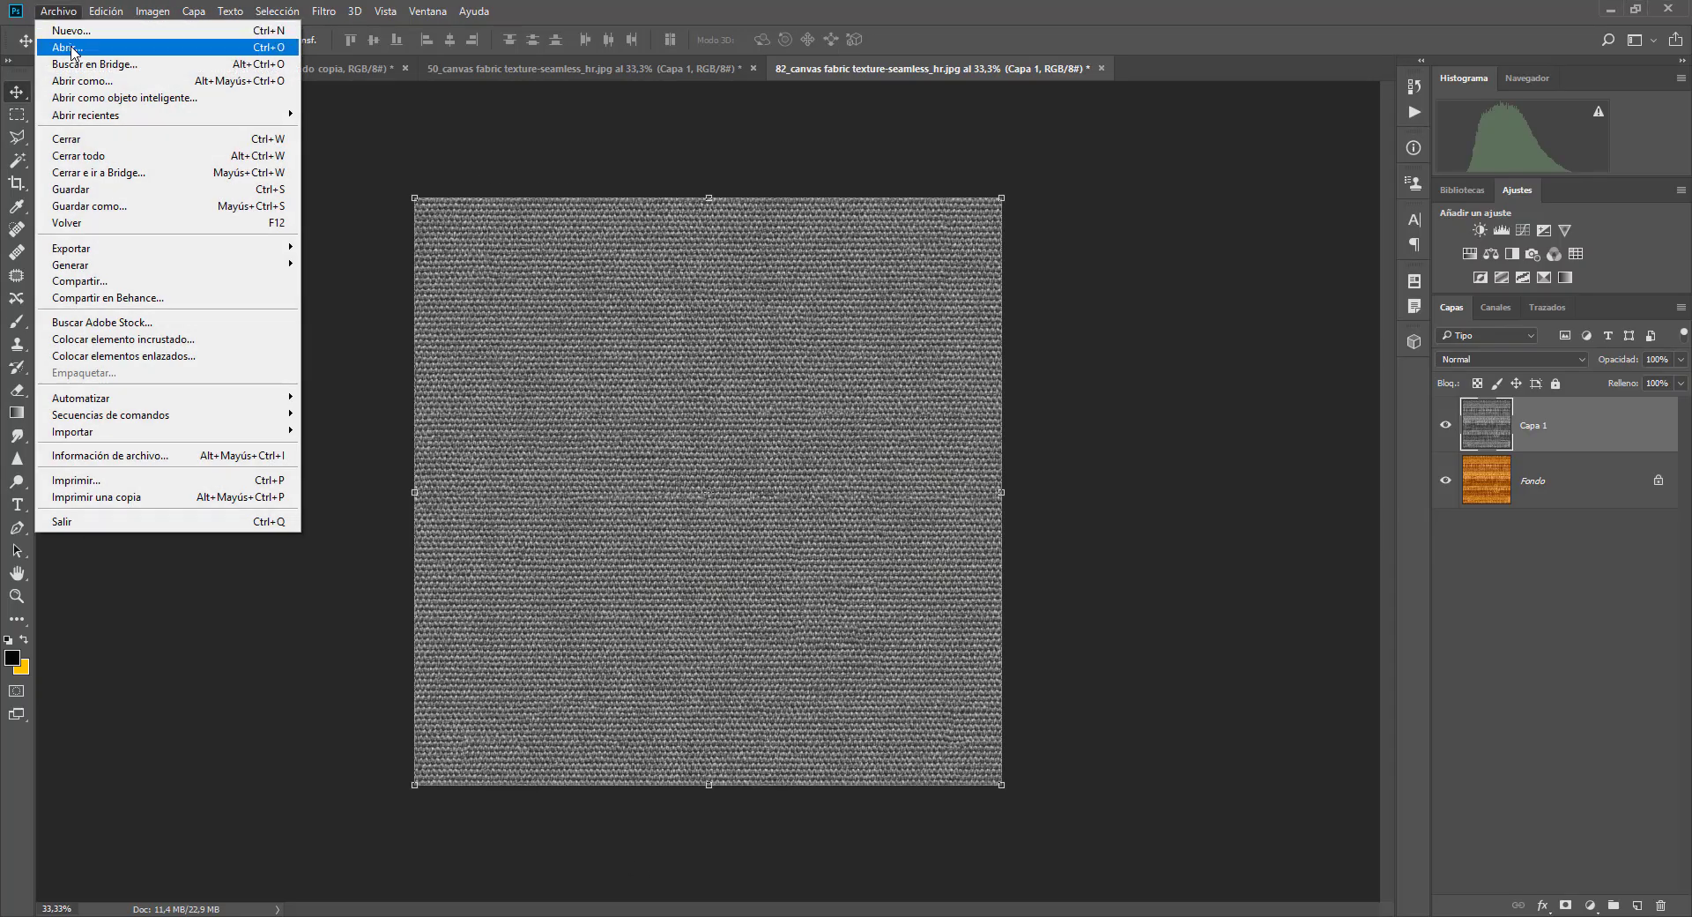
click(56, 33)
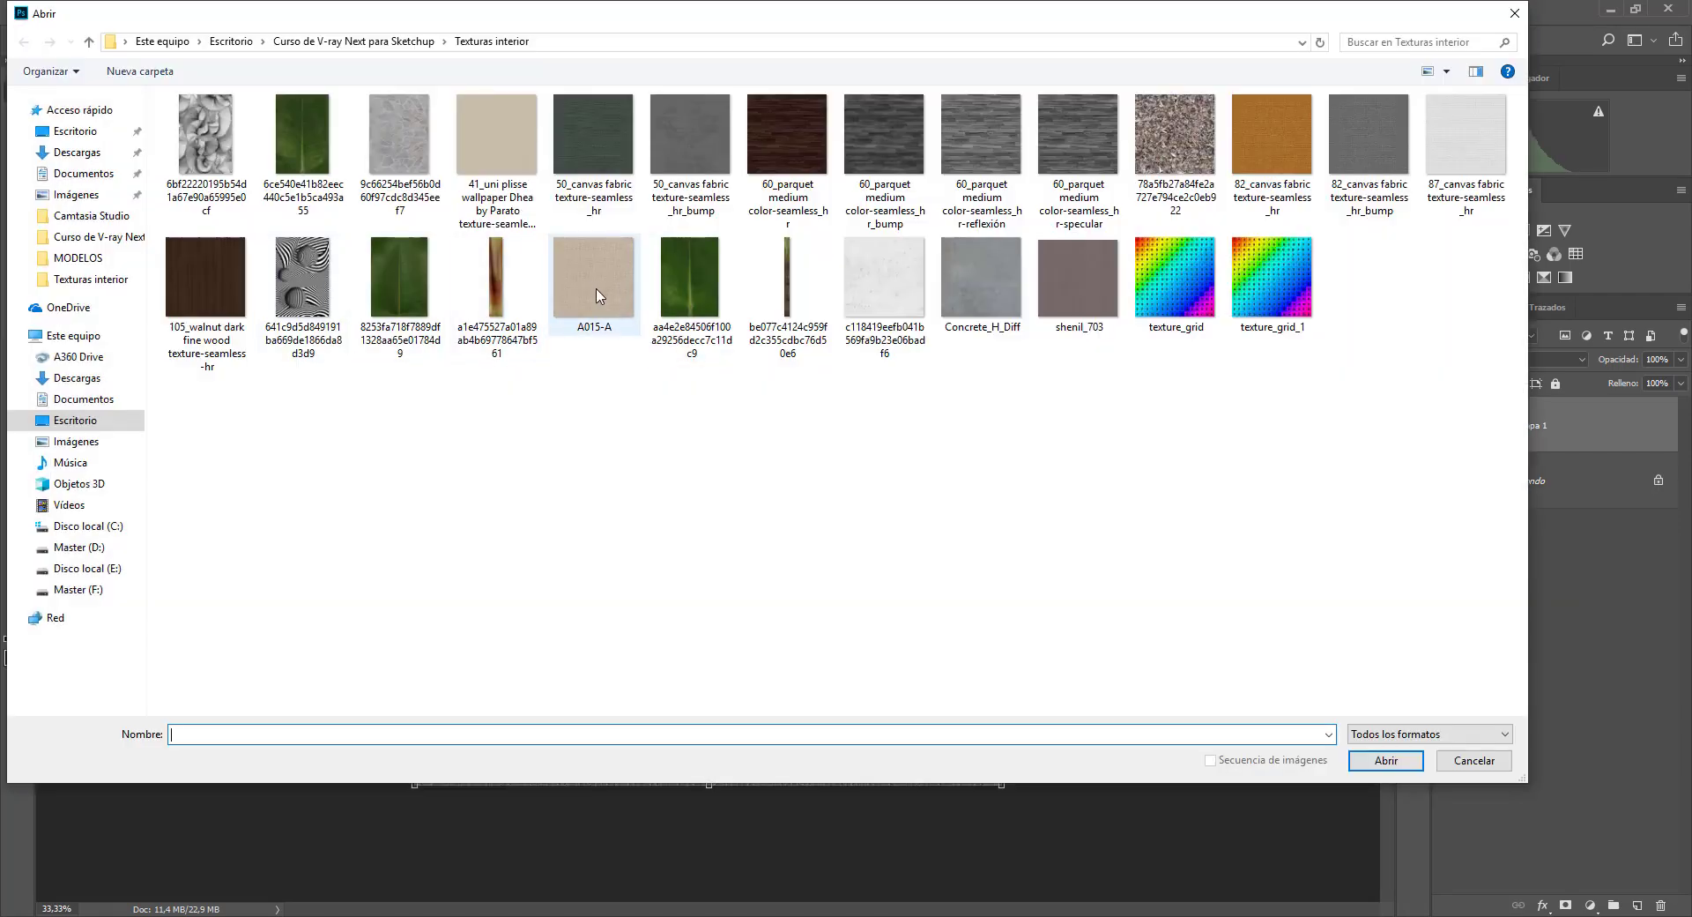
click(593, 280)
click(1386, 759)
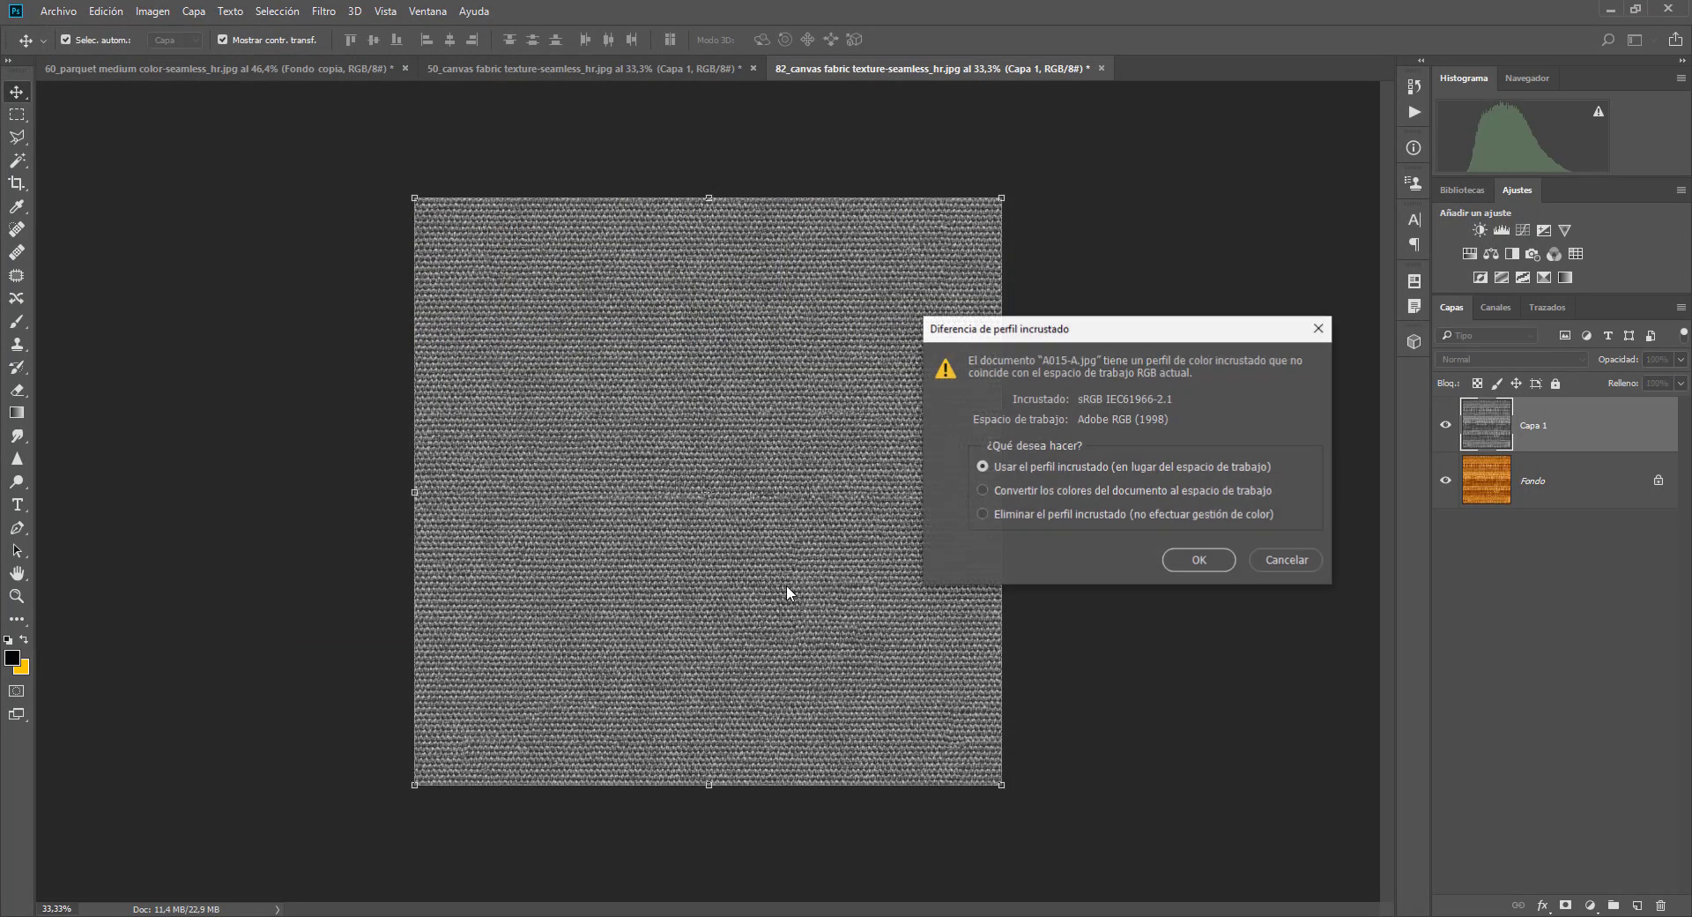
click(1200, 561)
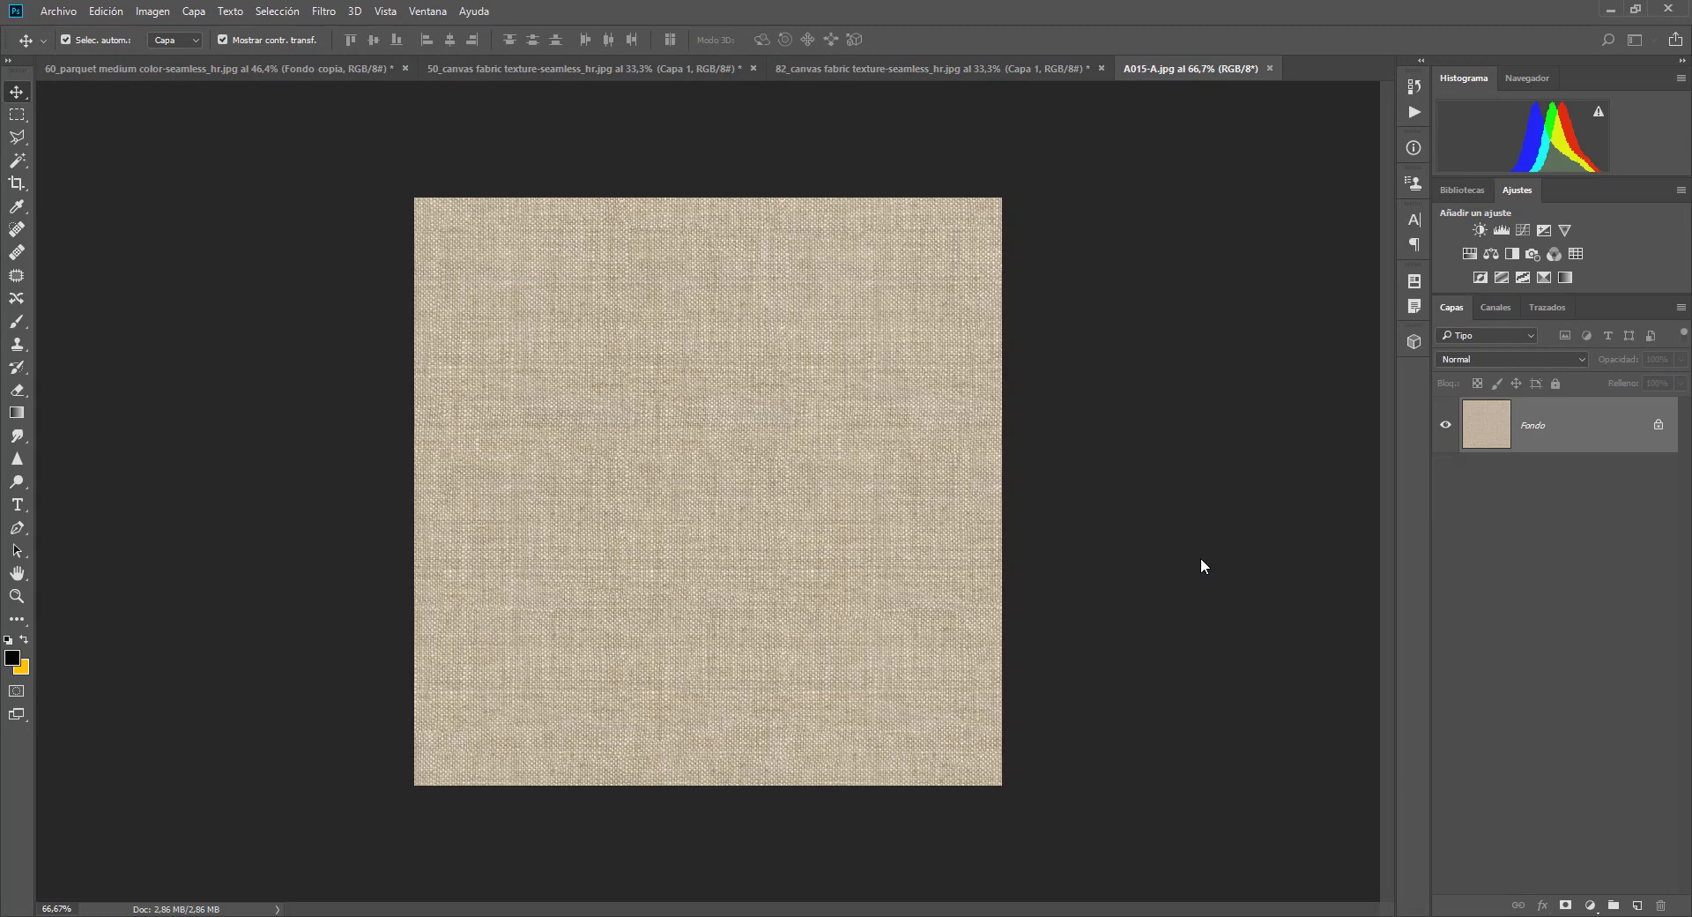
key(ctrl+j)
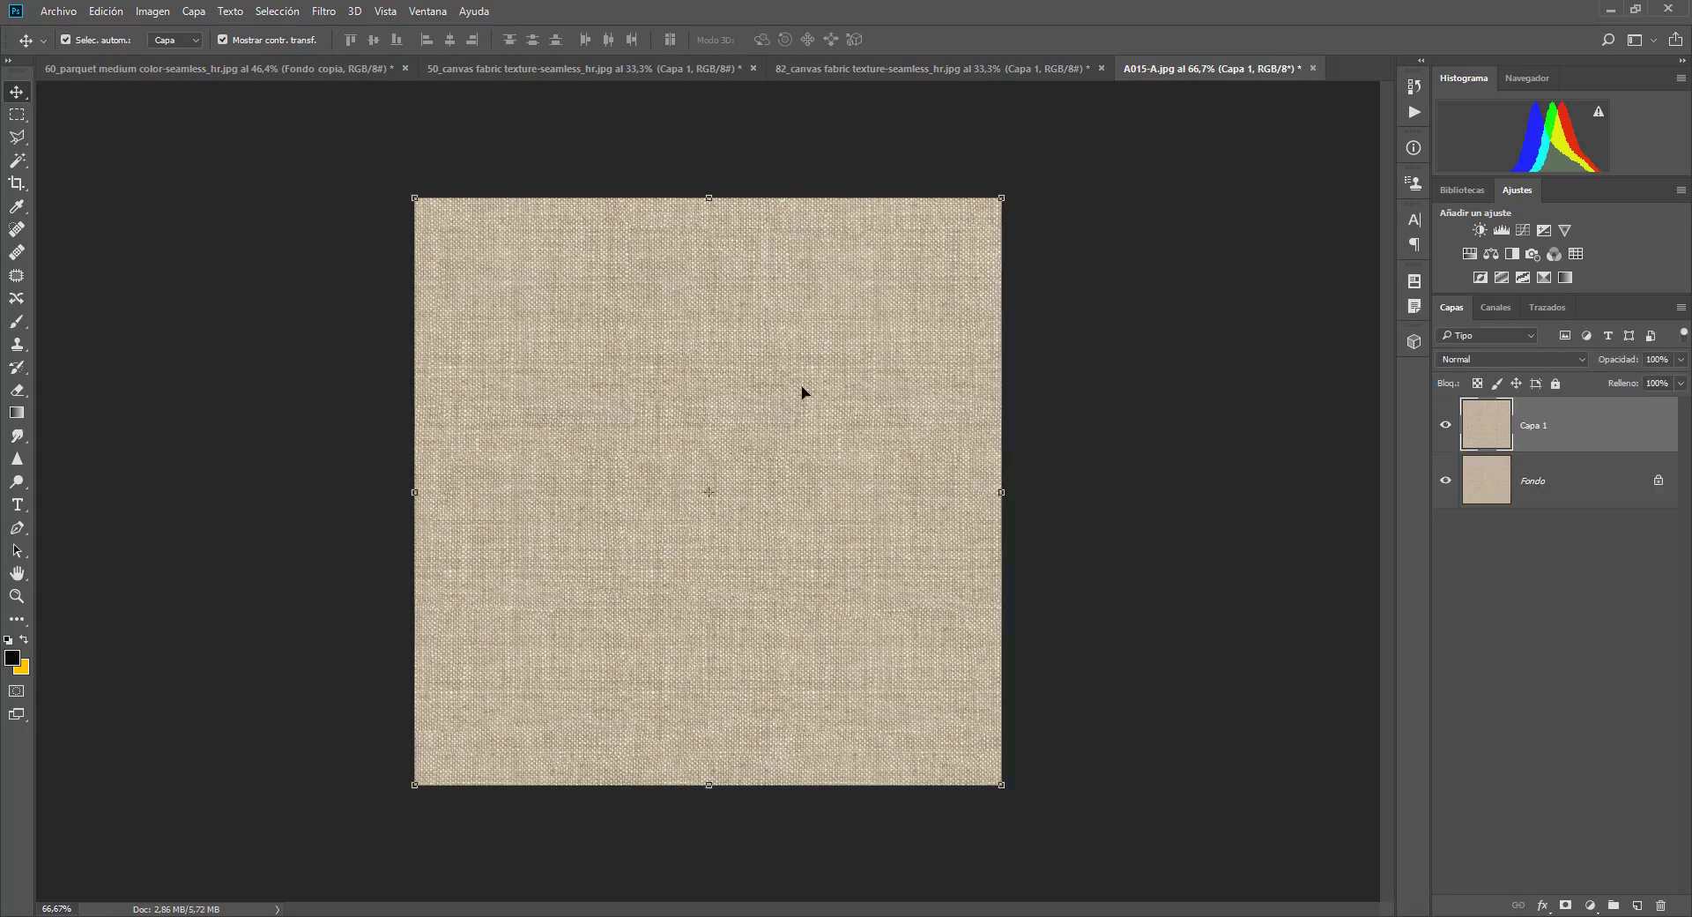
click(152, 10)
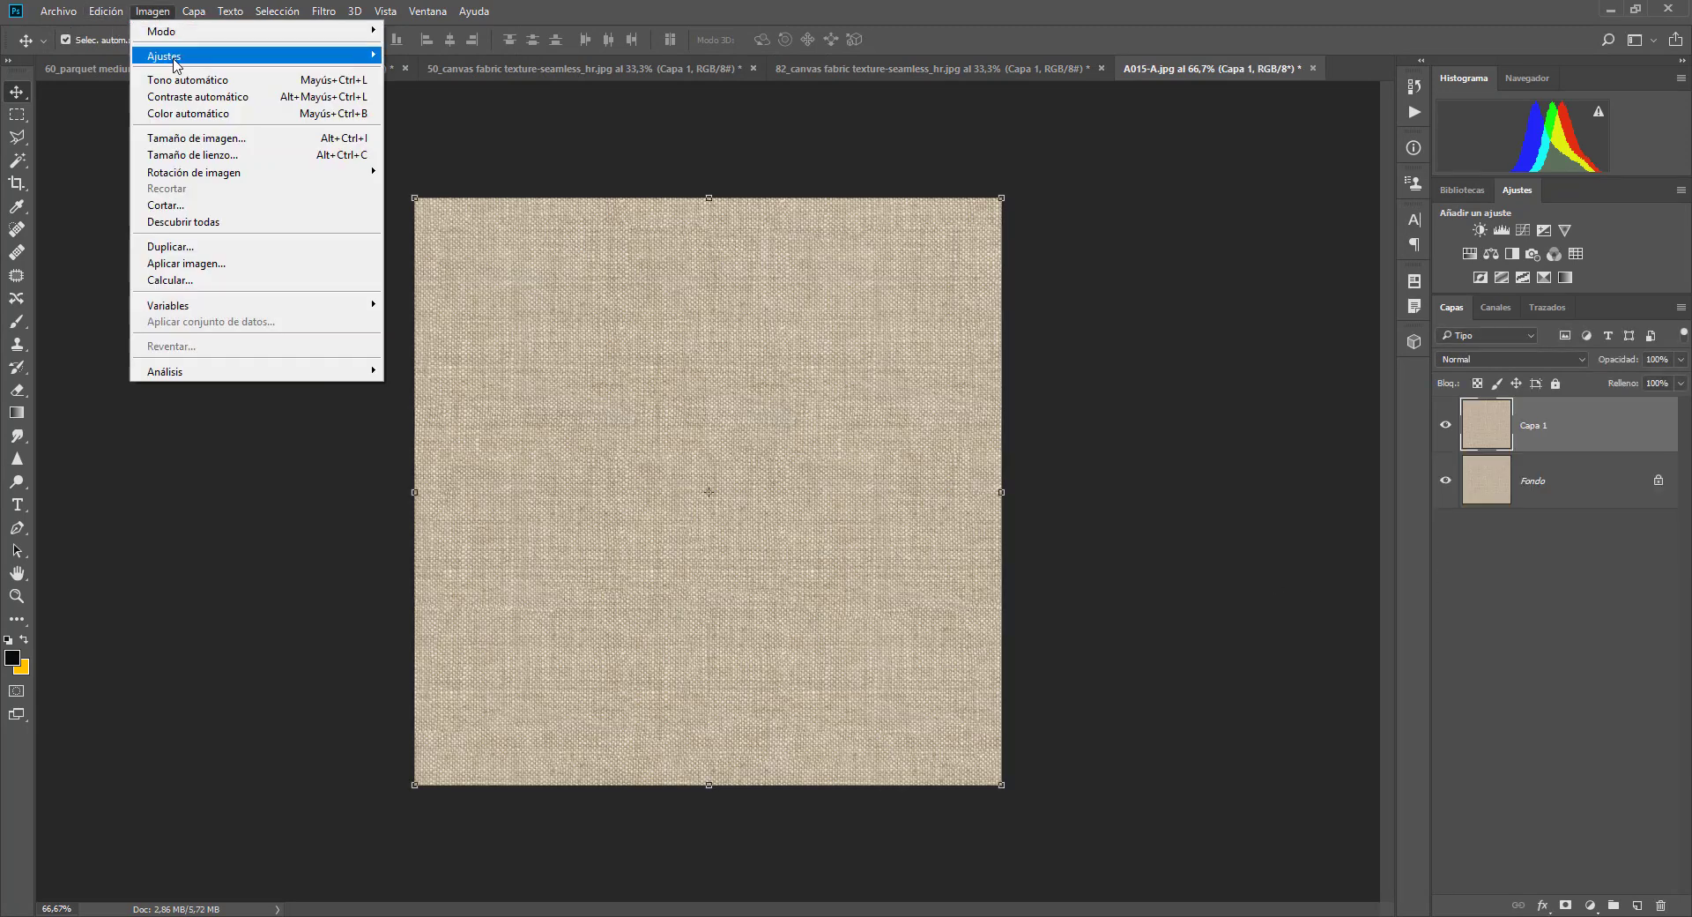
Convert Capa 1 to black and white, then apply Brightness -38 and Contrast 99
mouse_move(166, 56)
click(495, 183)
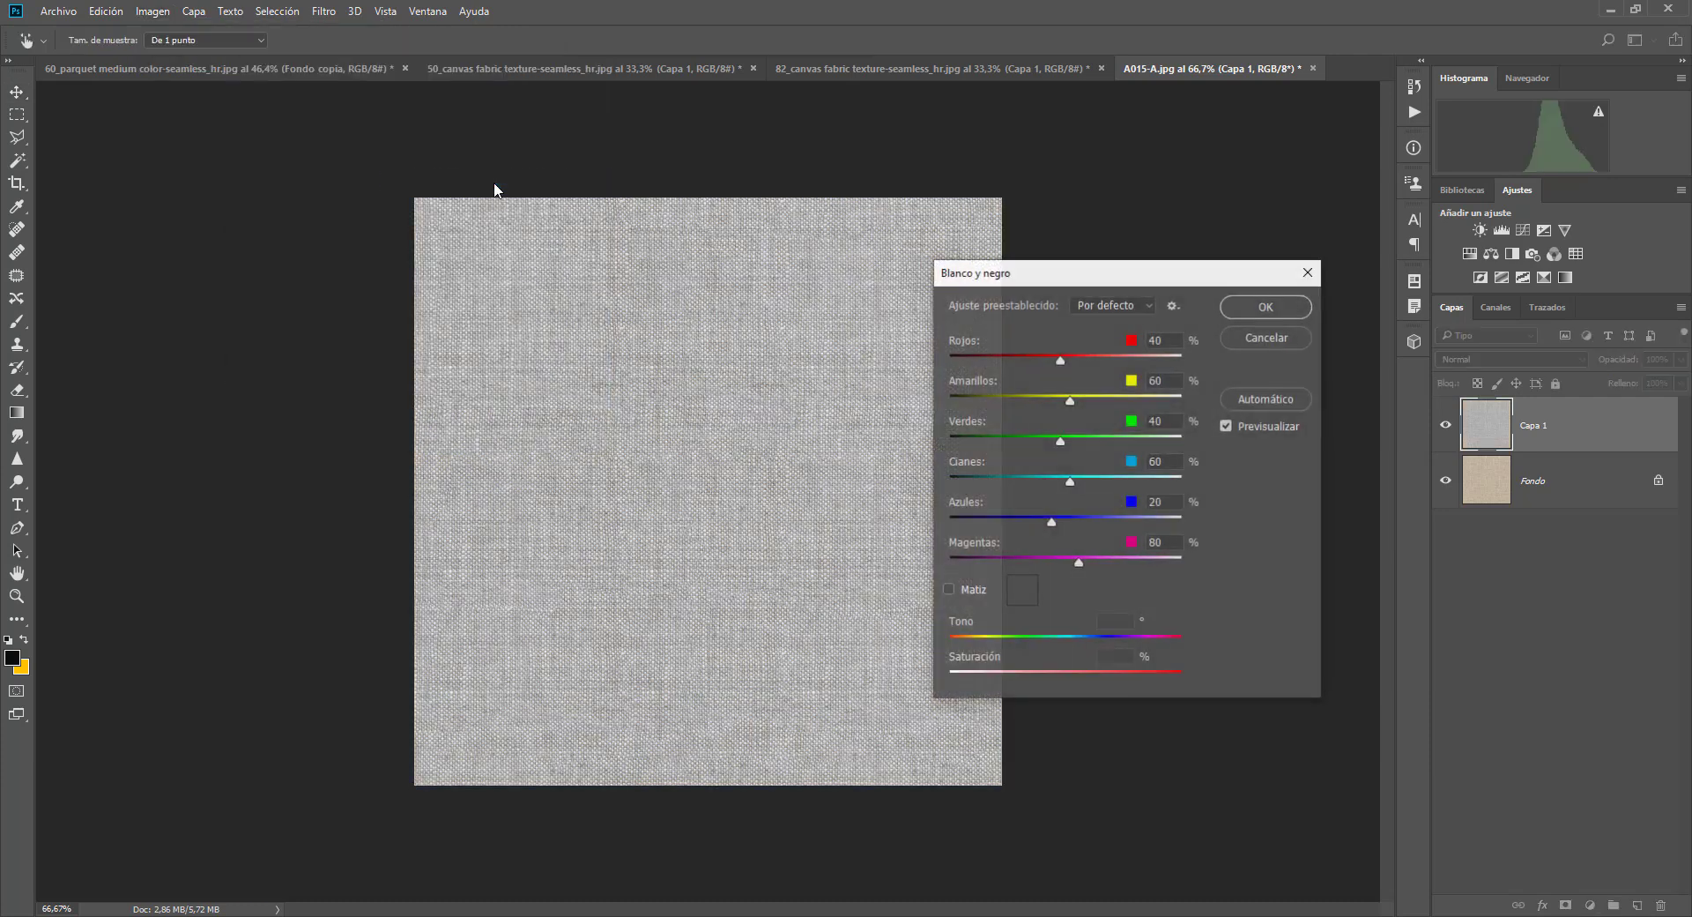
click(1265, 307)
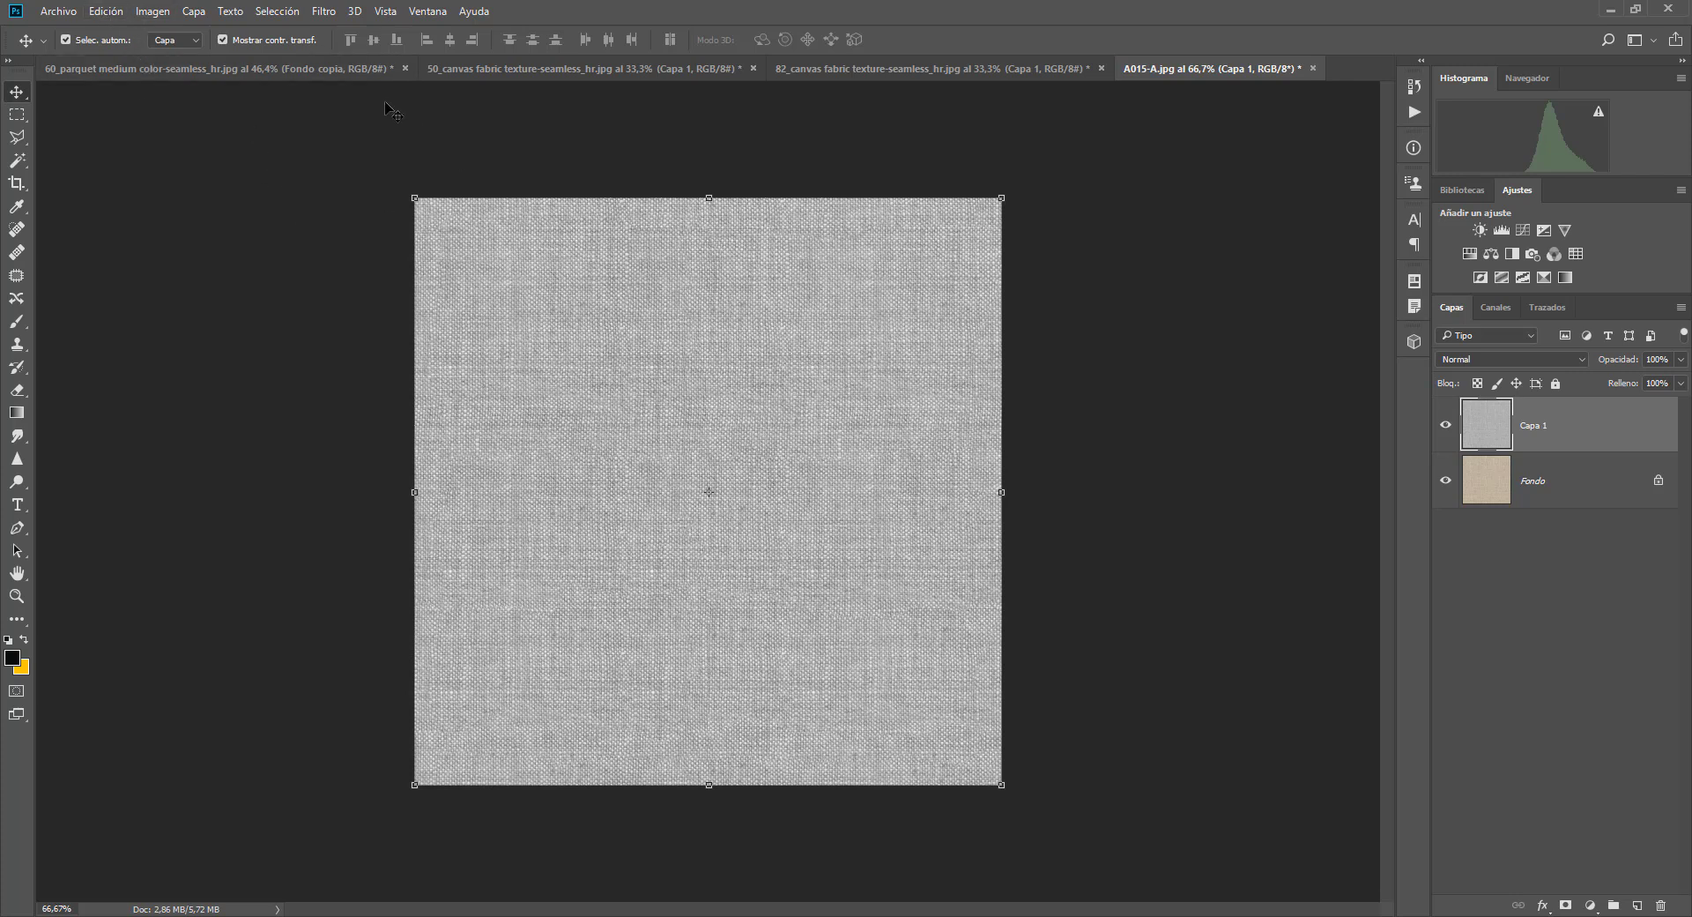
click(141, 12)
mouse_move(251, 56)
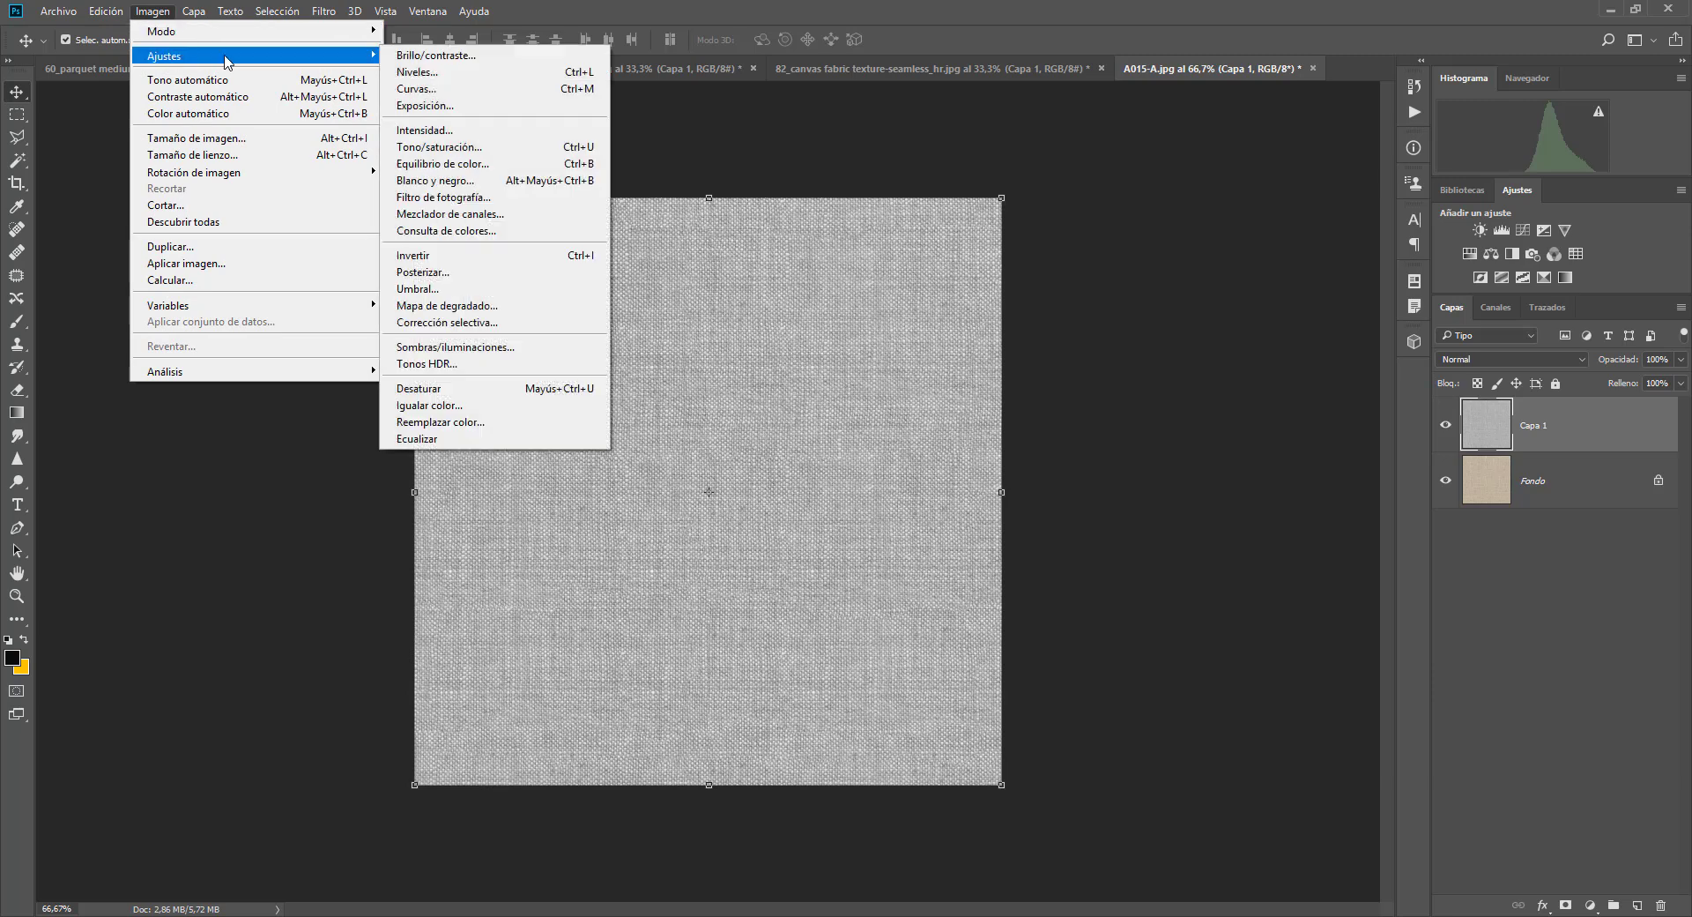
click(437, 56)
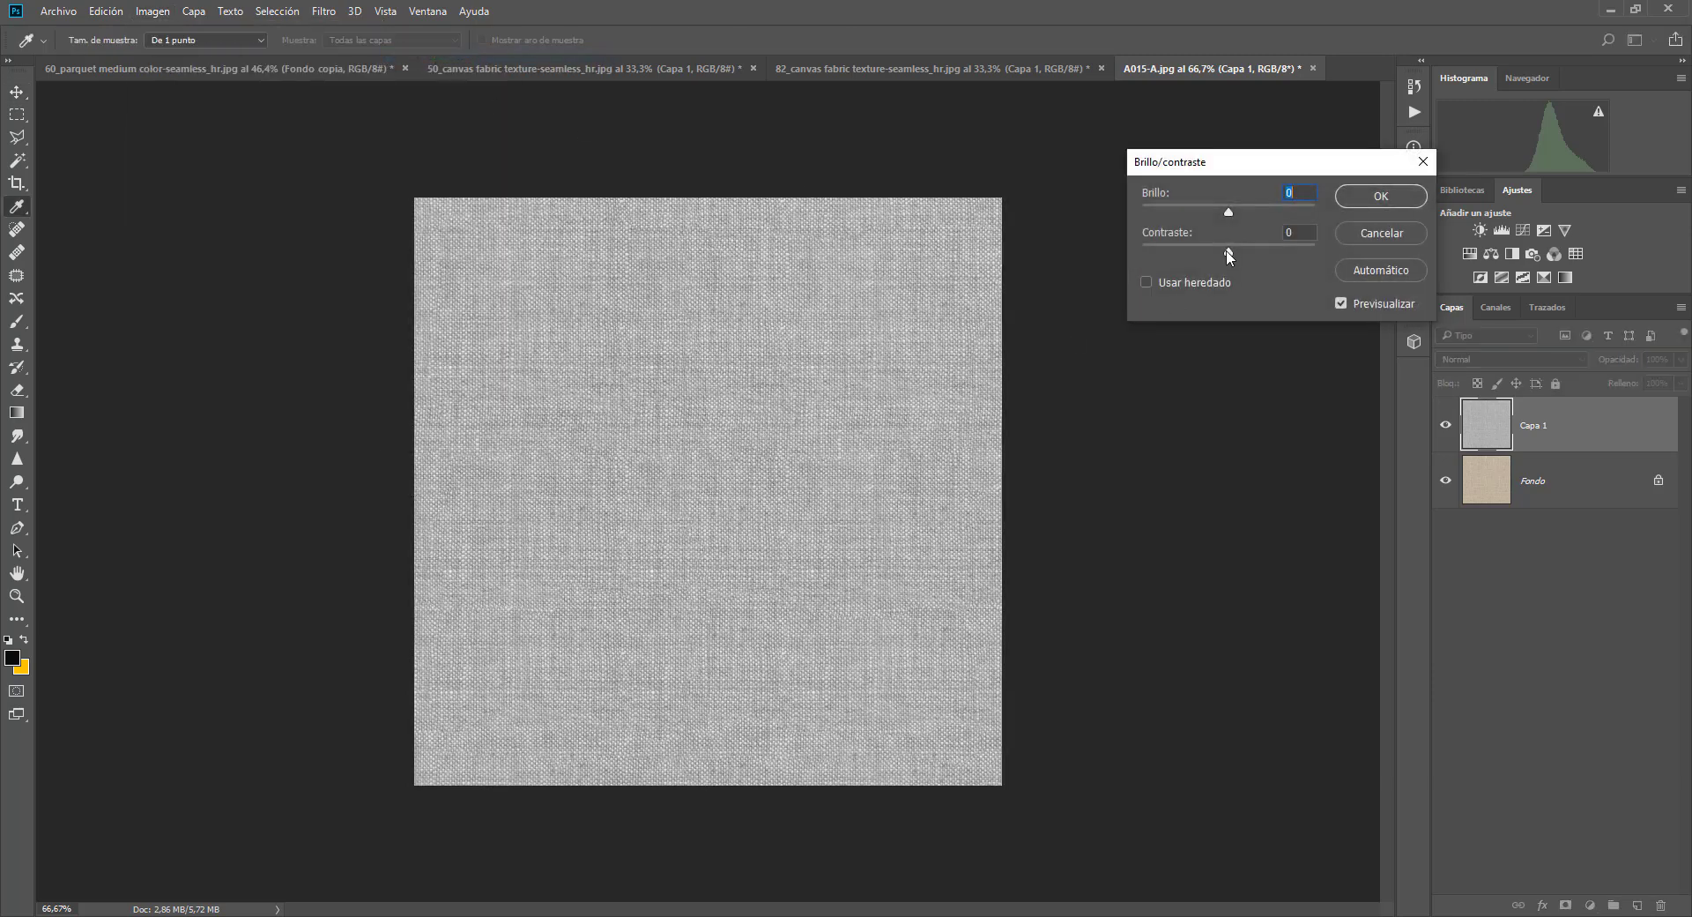
drag(1231, 252, 1338, 254)
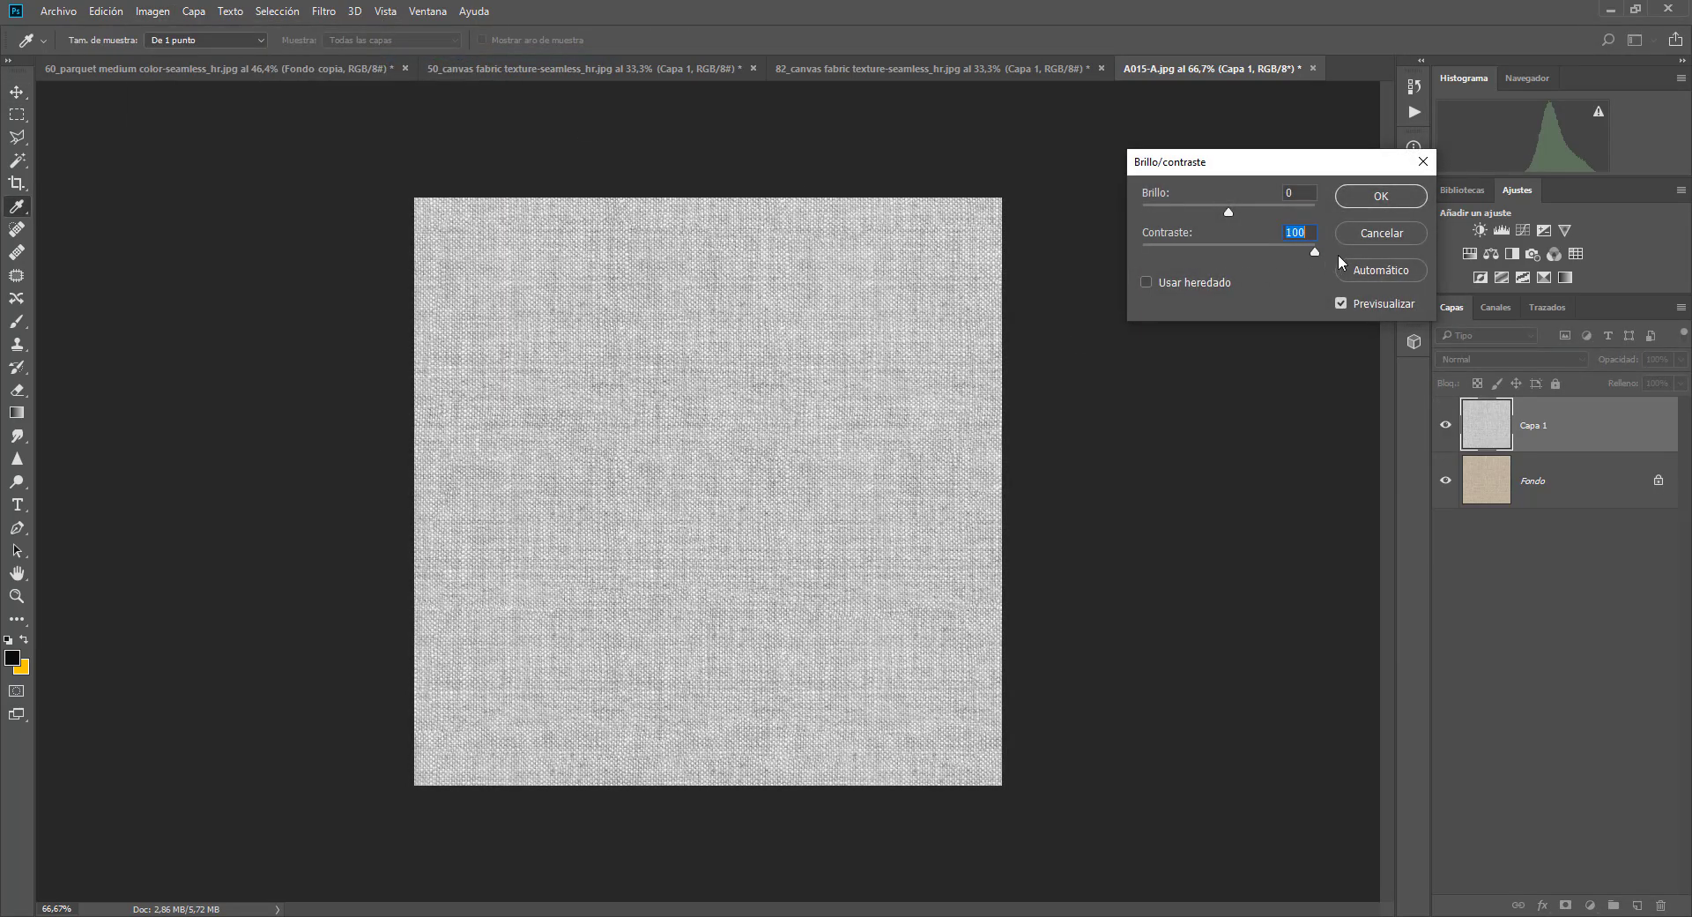
mouse_move(1229, 213)
mouse_down()
mouse_move(1256, 216)
mouse_move(1209, 216)
mouse_up()
mouse_move(1310, 254)
mouse_down()
mouse_move(1130, 263)
mouse_move(1323, 280)
mouse_up()
drag(1227, 231, 1208, 233)
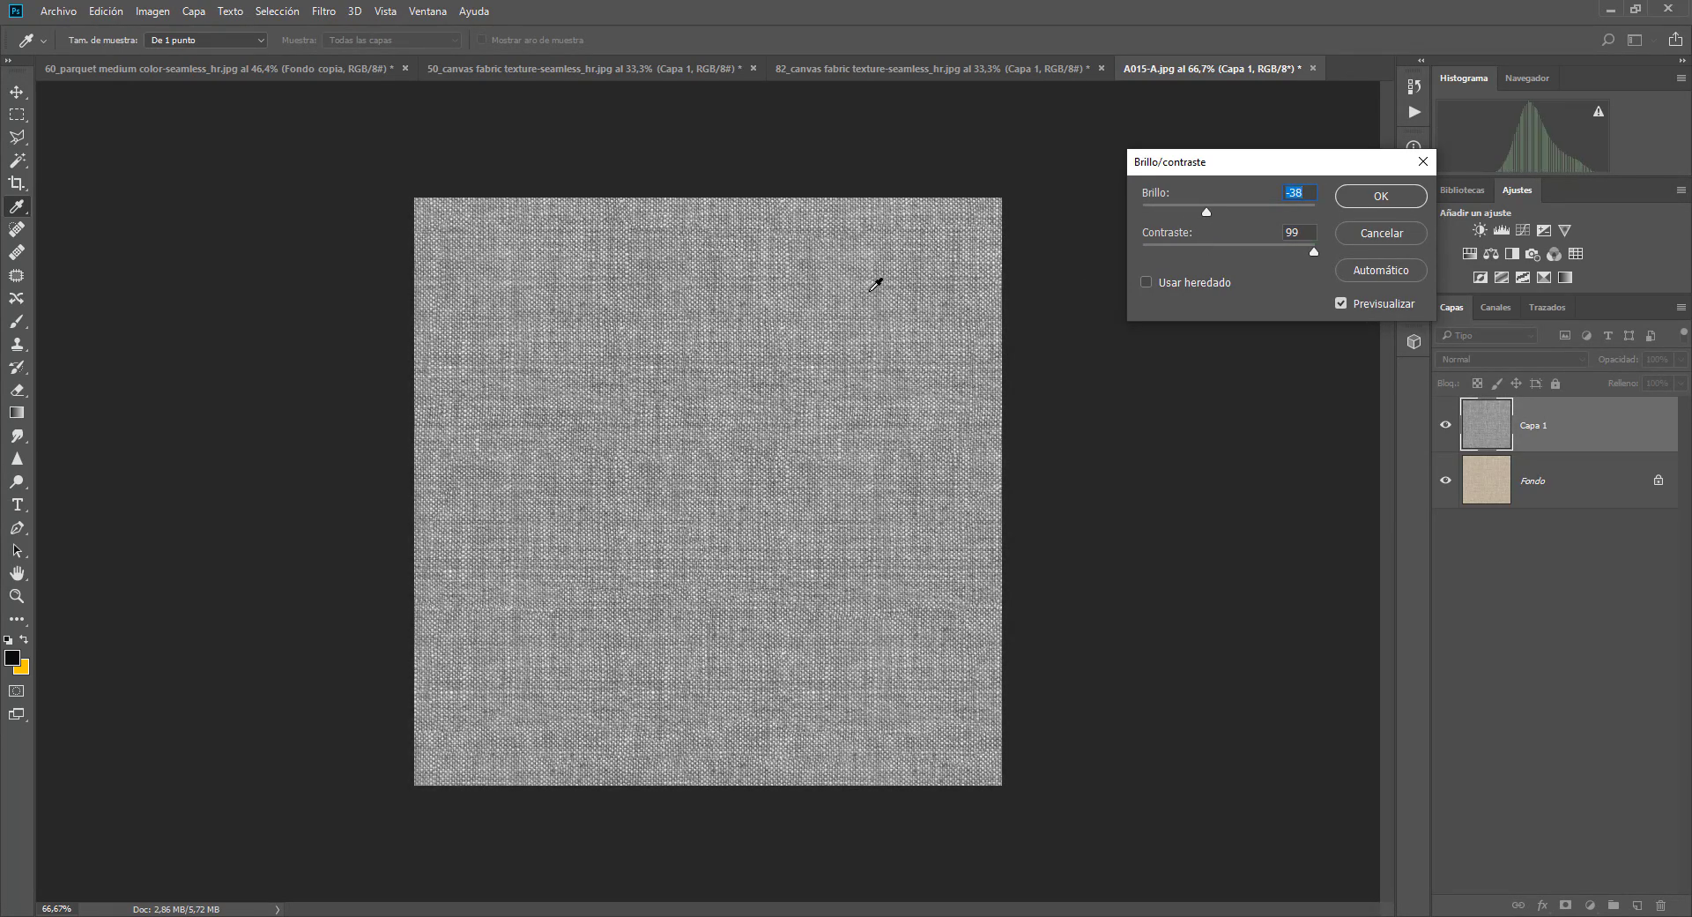
click(1380, 199)
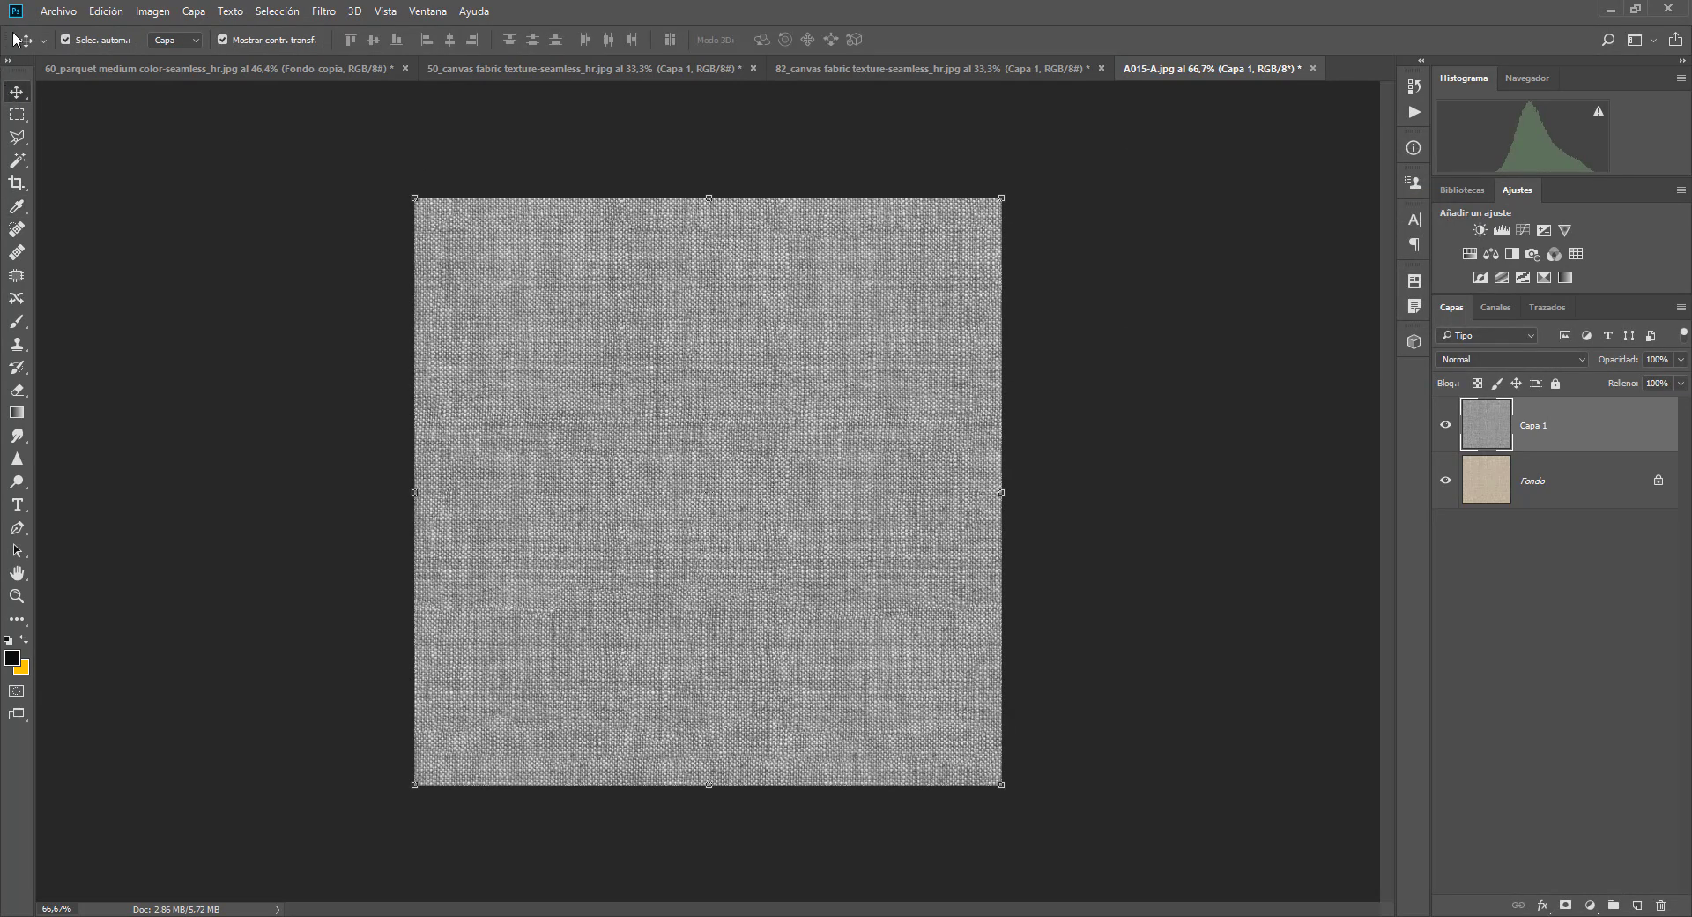
Save the grey fabric as JPEG A015-A_bump at quality 12 in Texturas interior, then return to SketchUp
click(55, 12)
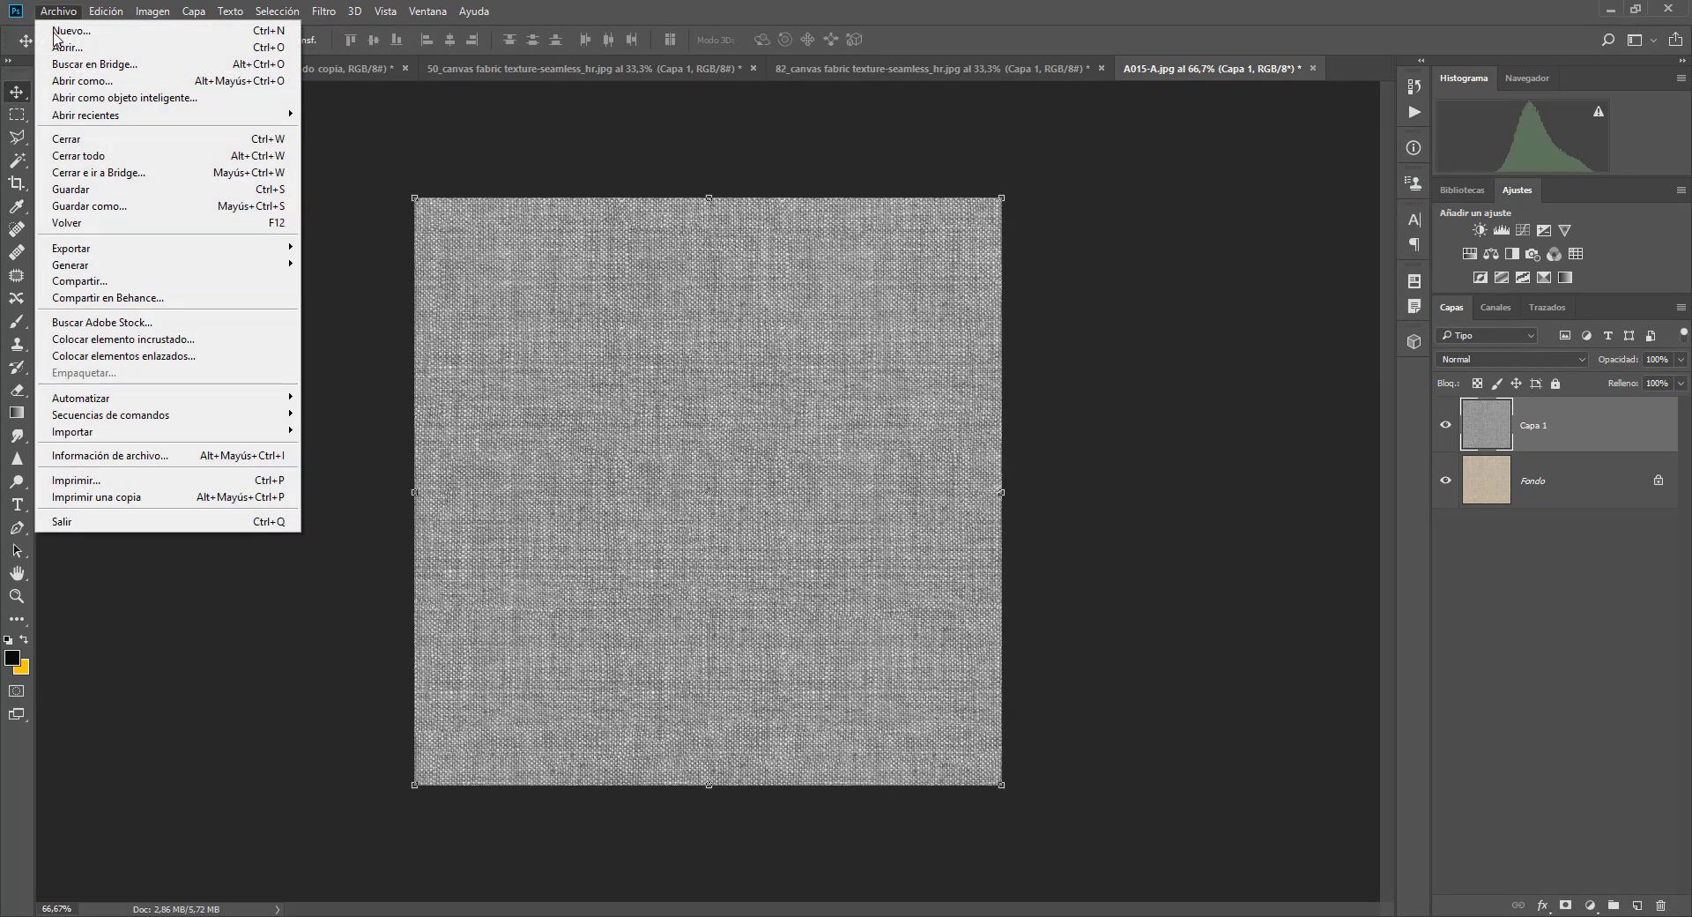
click(97, 207)
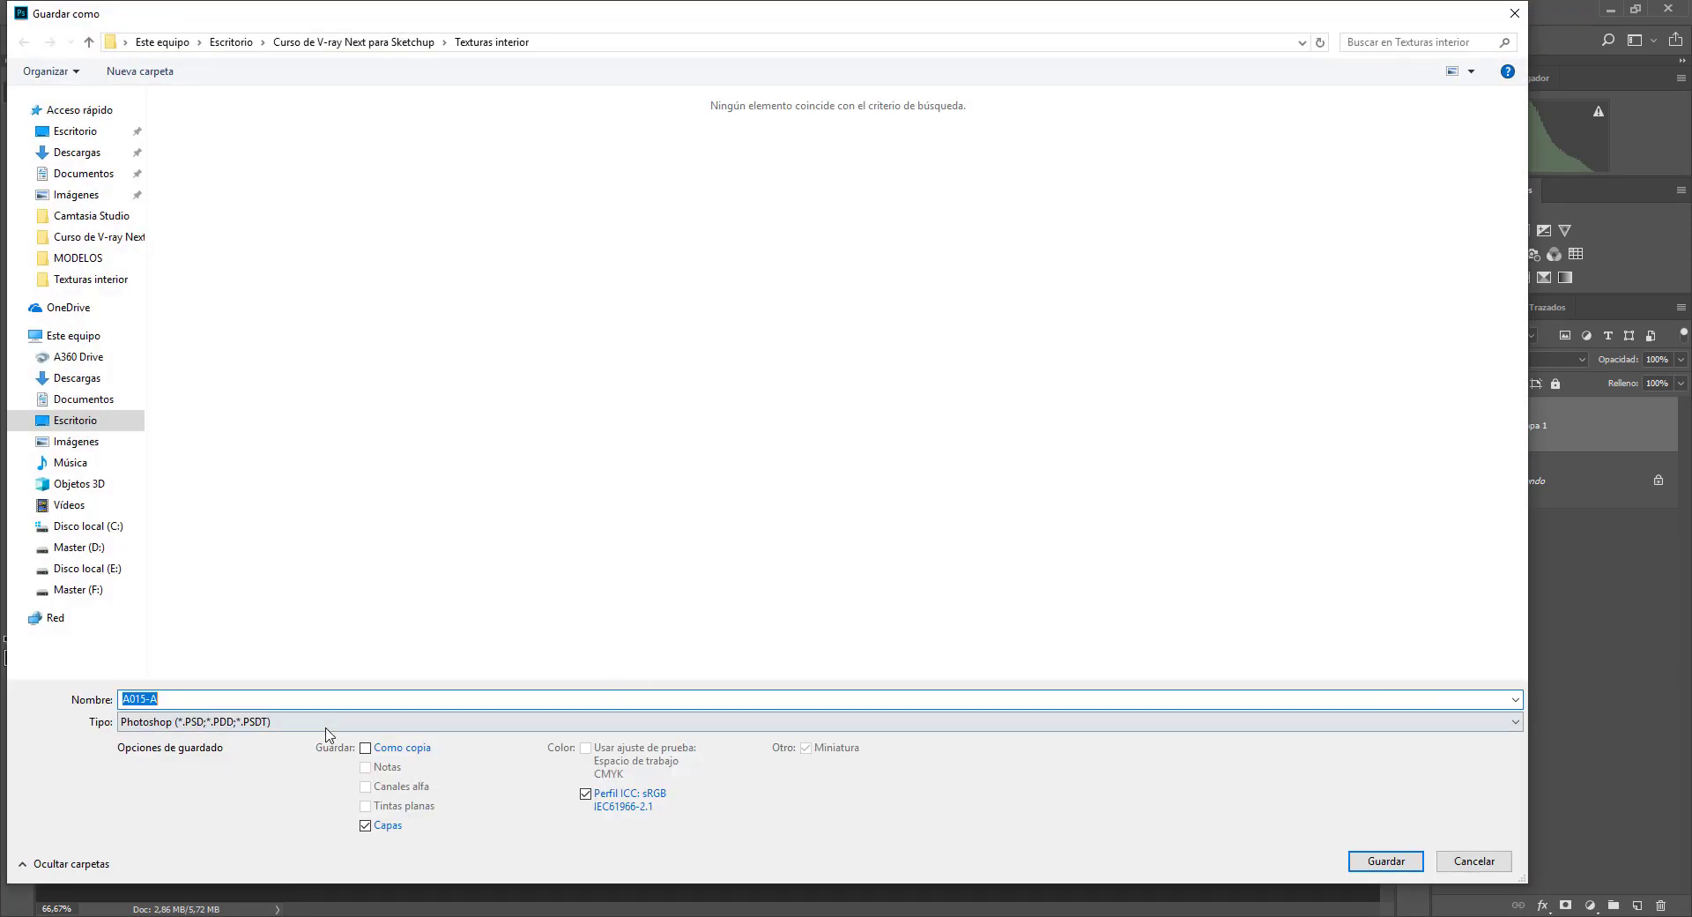
click(323, 723)
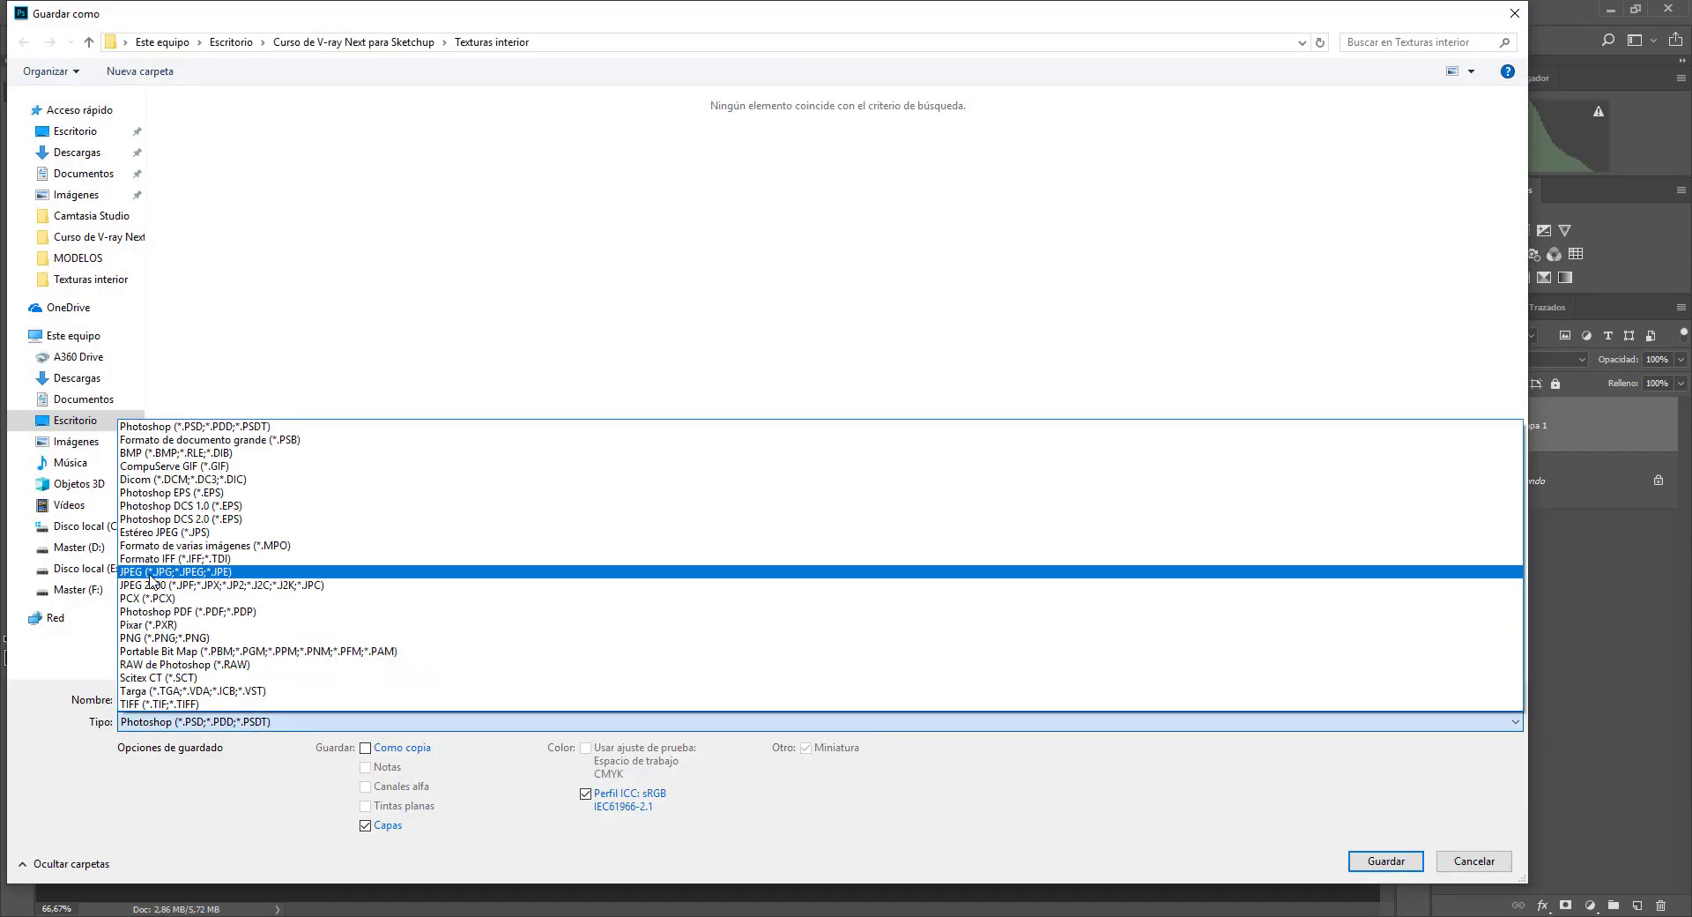
click(152, 573)
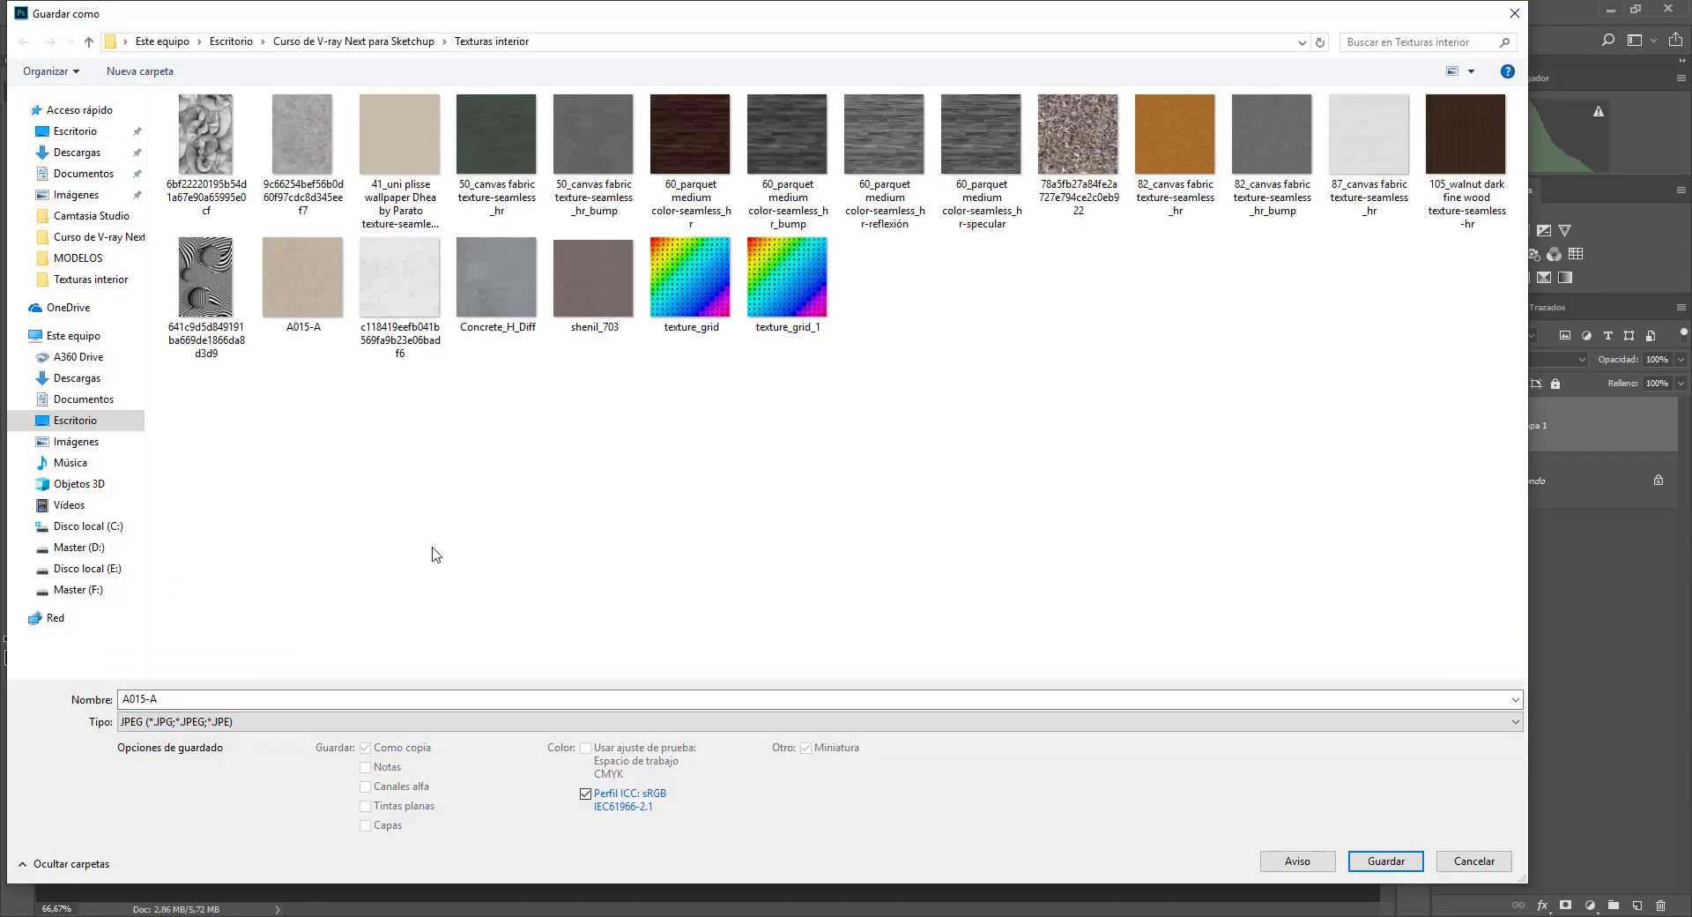
click(179, 700)
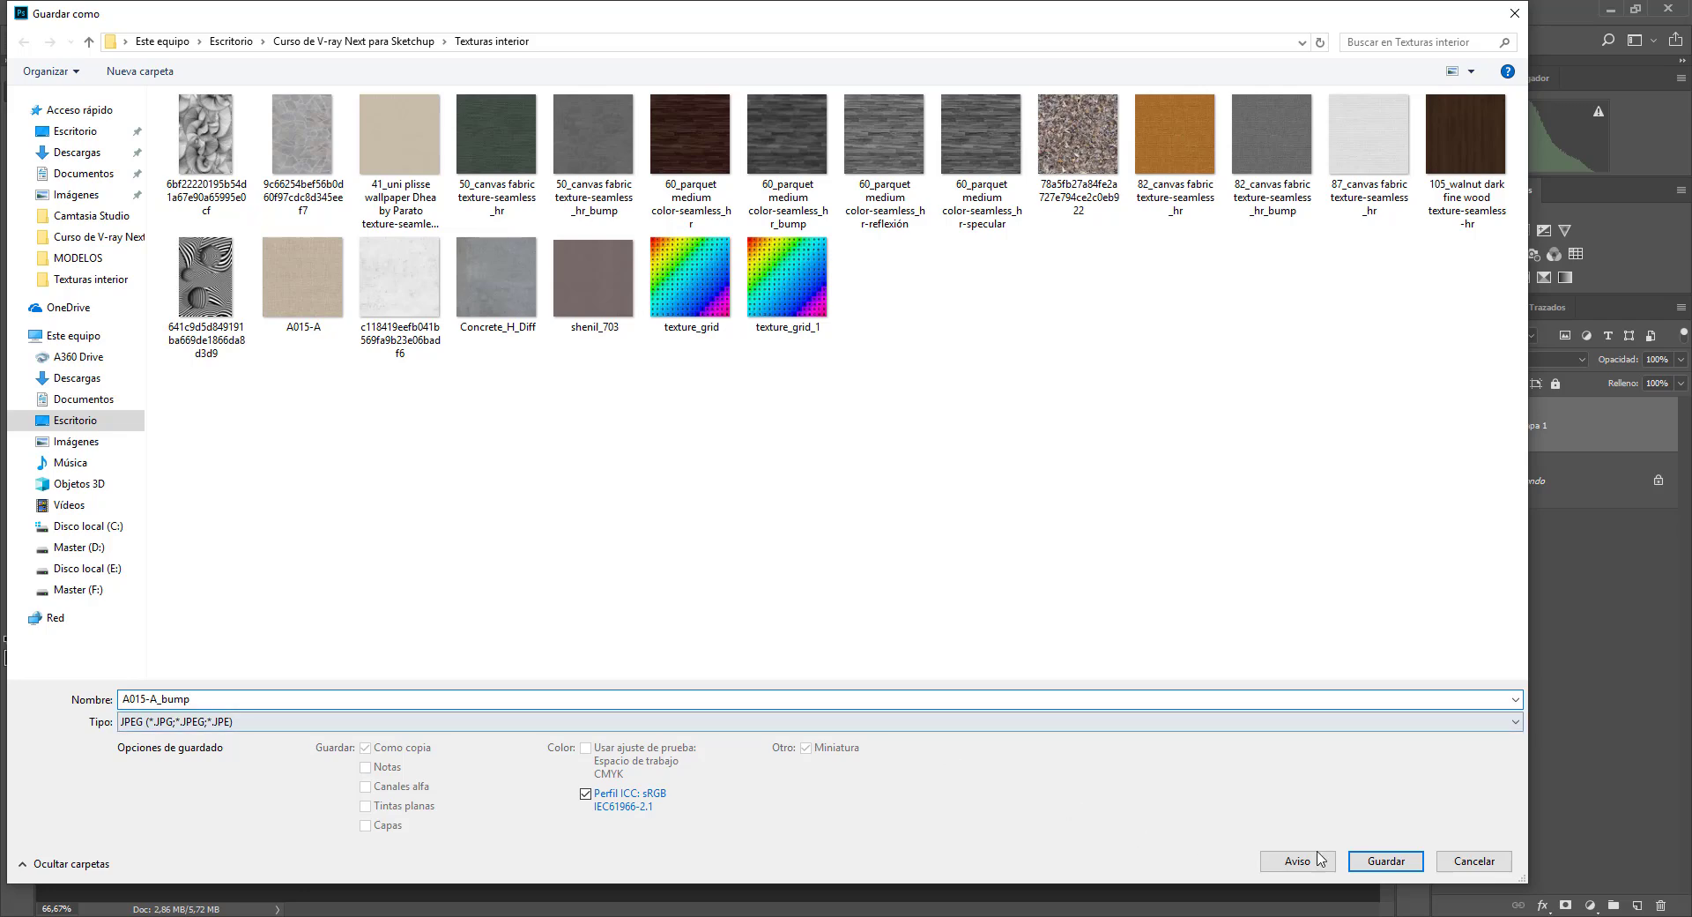
click(1386, 860)
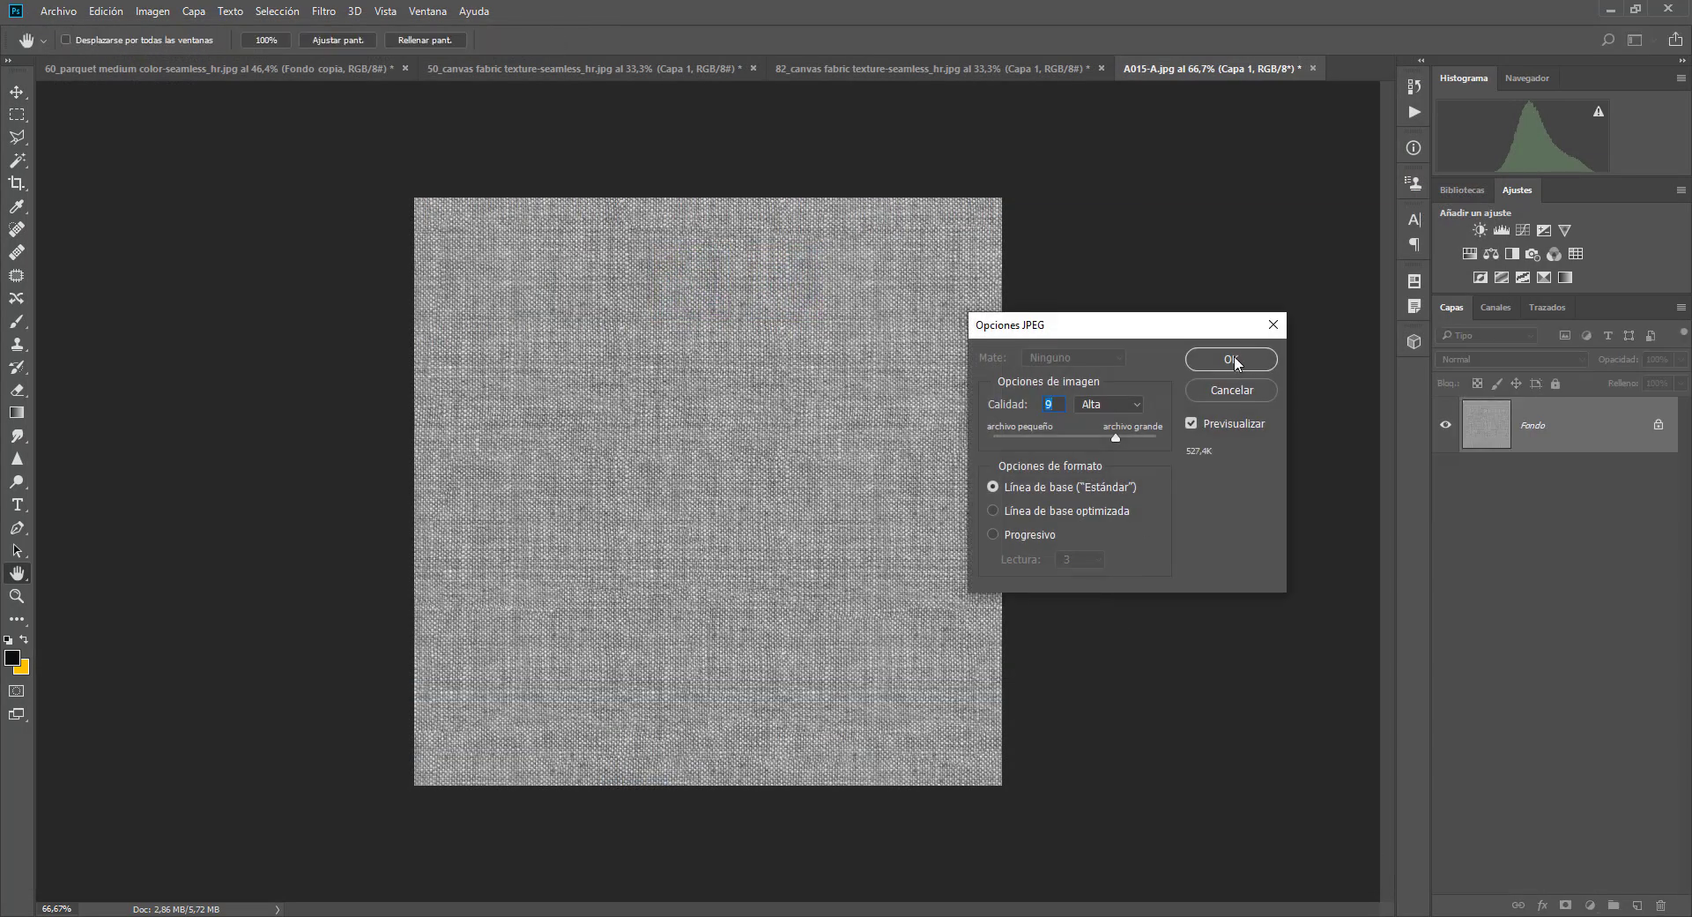
drag(1116, 440, 1191, 463)
click(1212, 365)
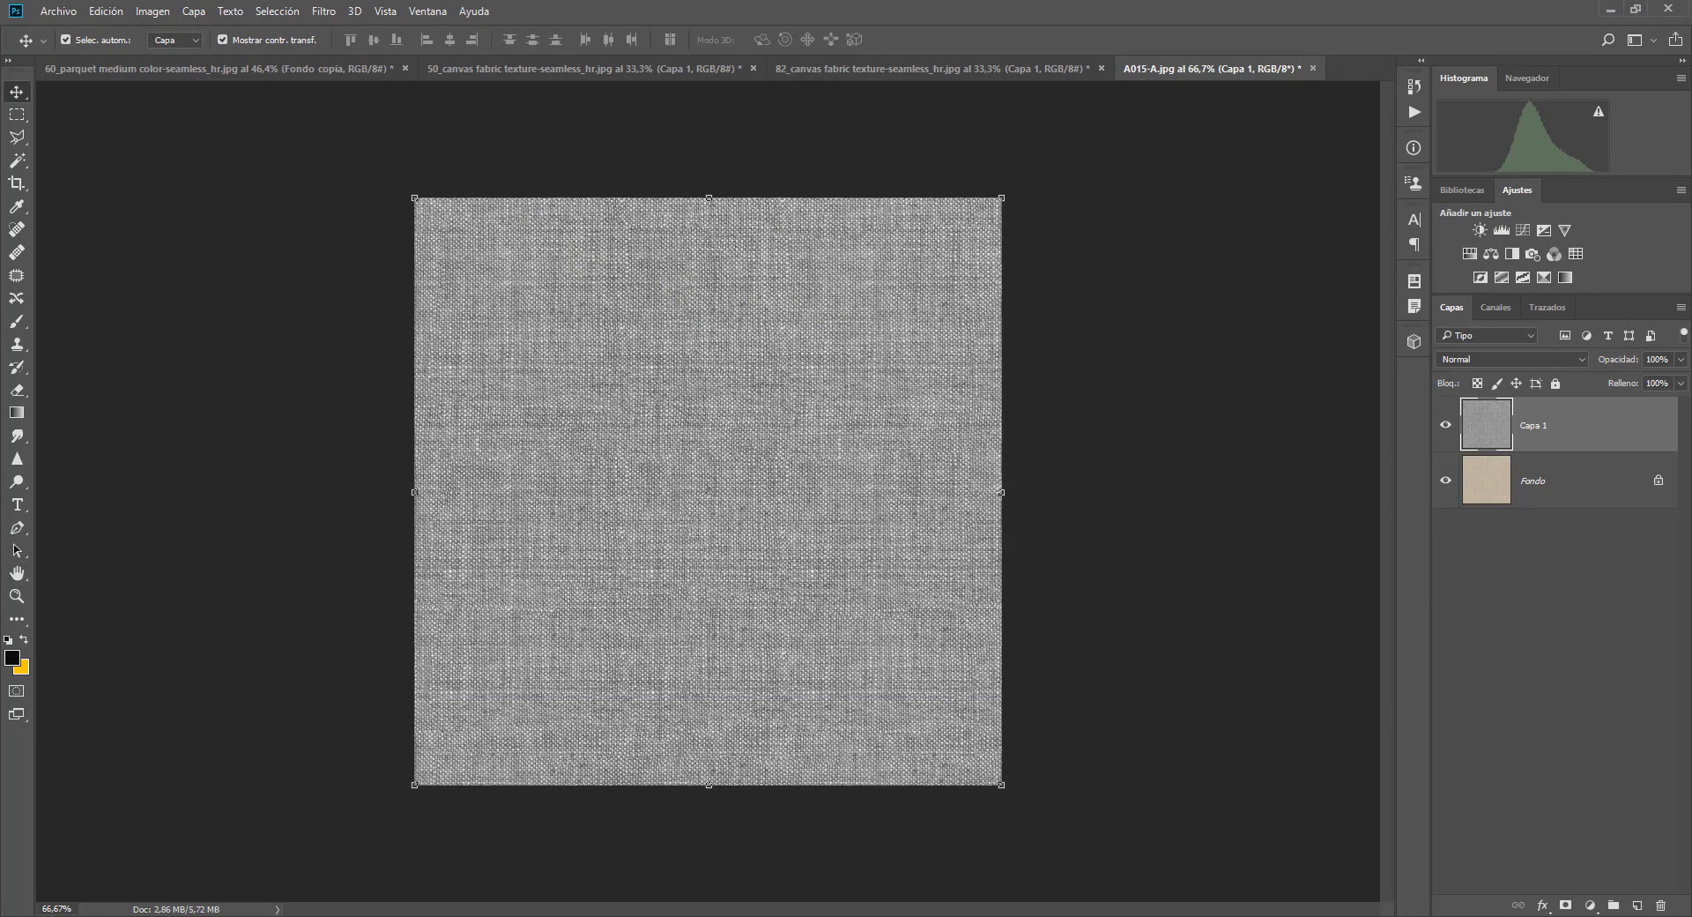
key(alt+Tab)
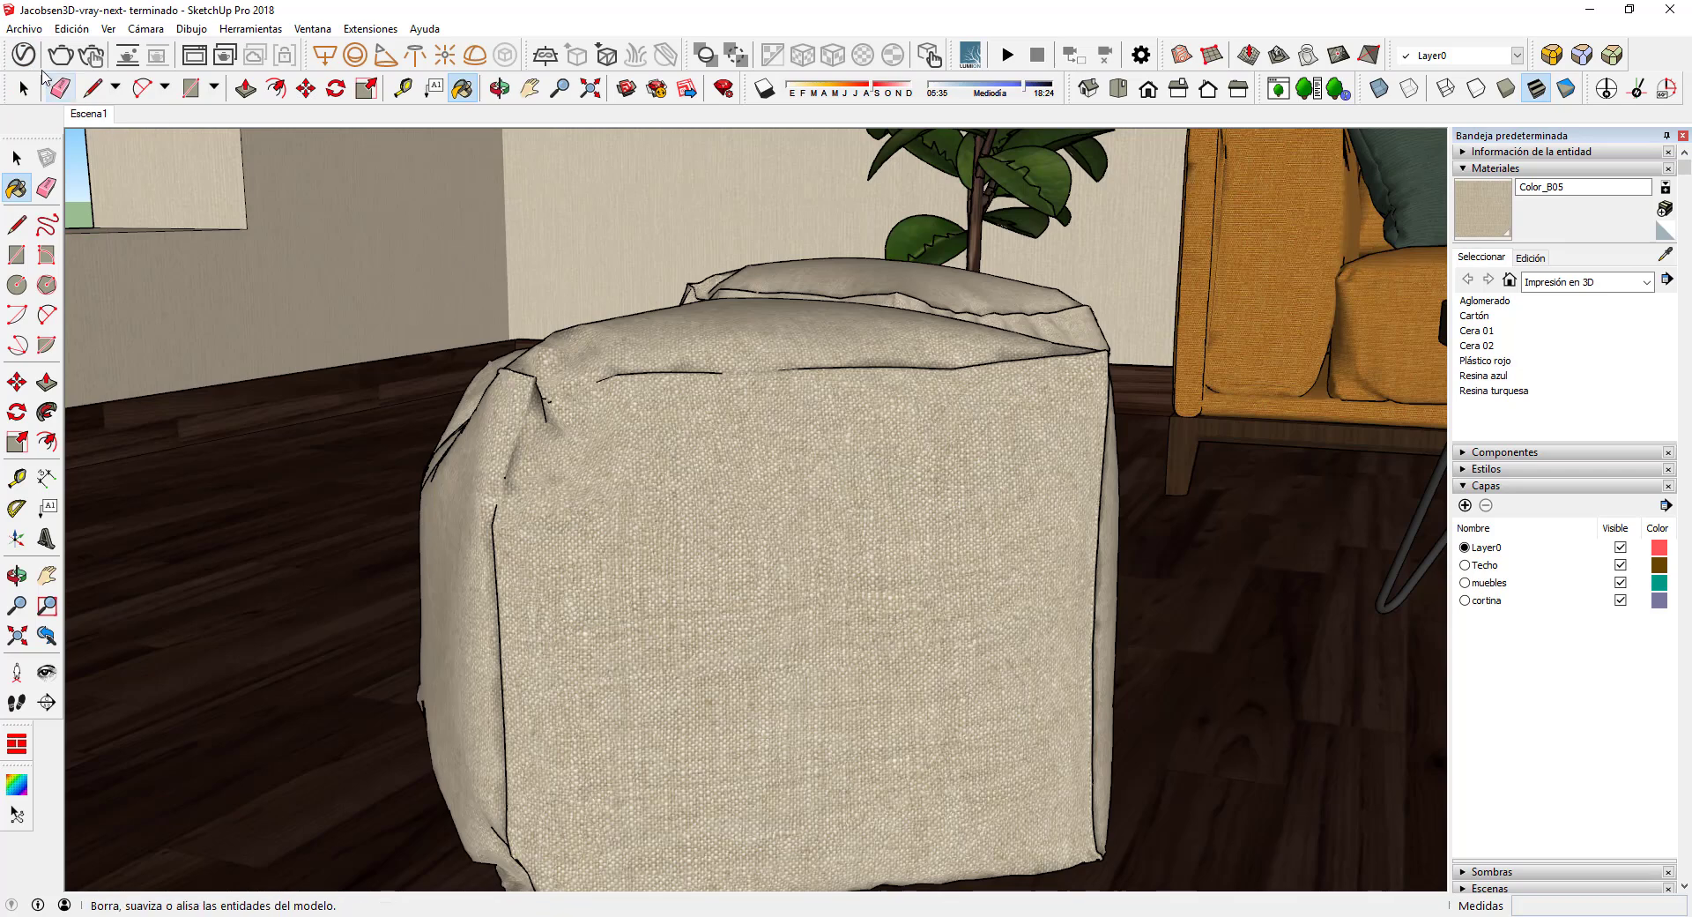
In the V-Ray Asset Editor, enable bump mapping on Color_B05 with a Bitmap texture
click(25, 60)
drag(993, 149, 491, 129)
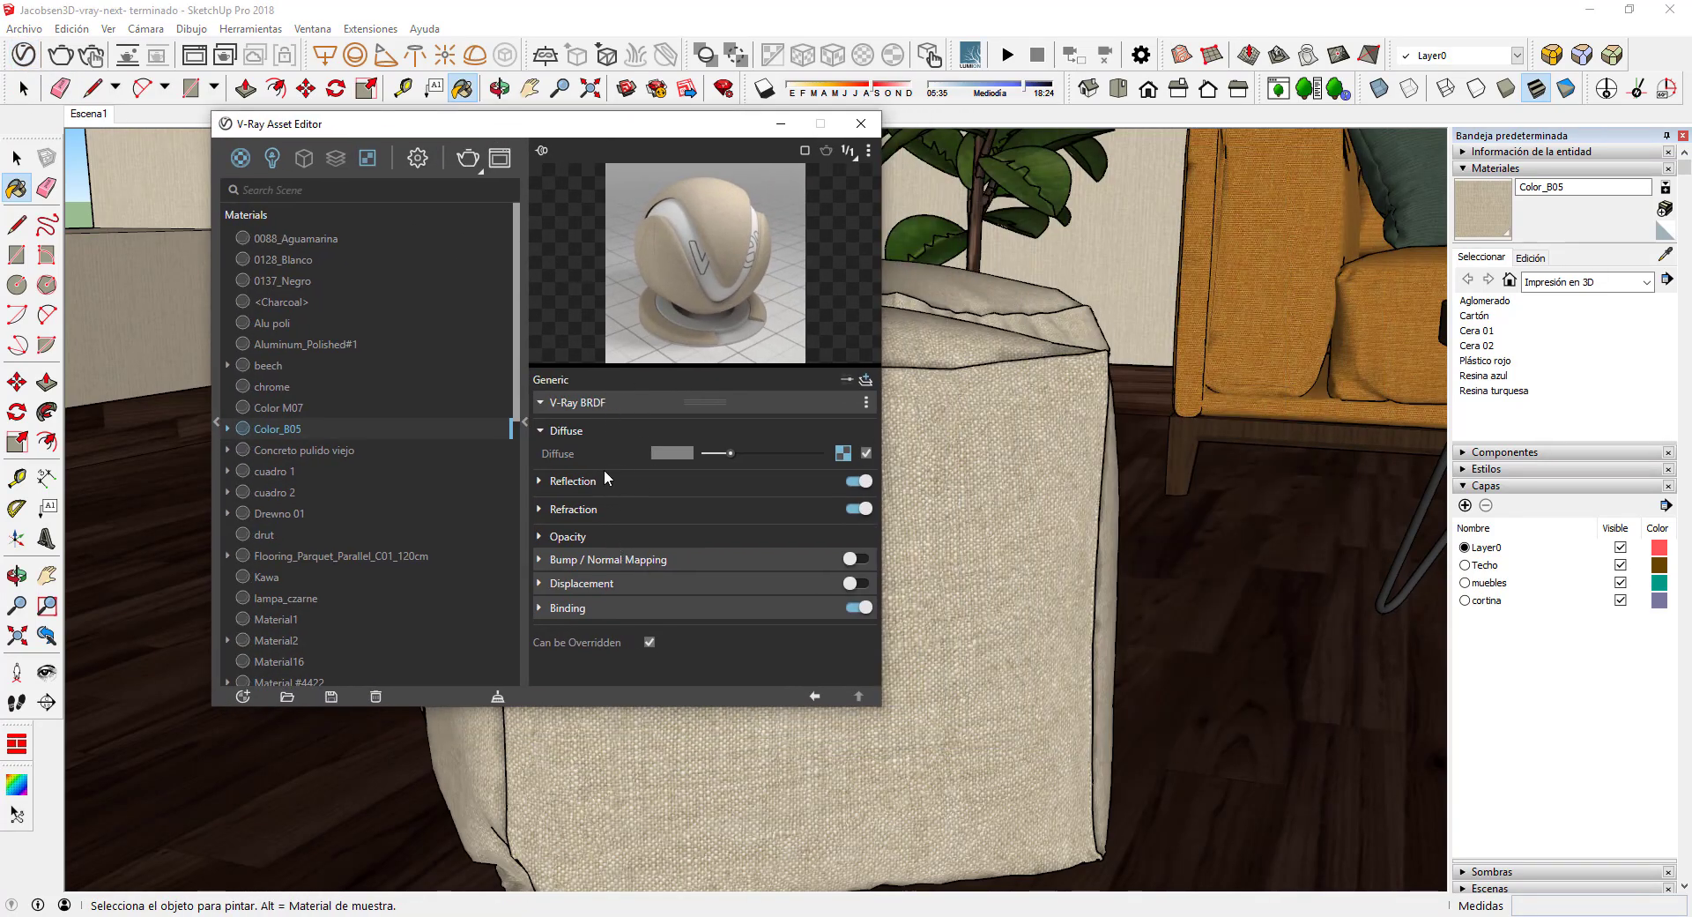
click(646, 559)
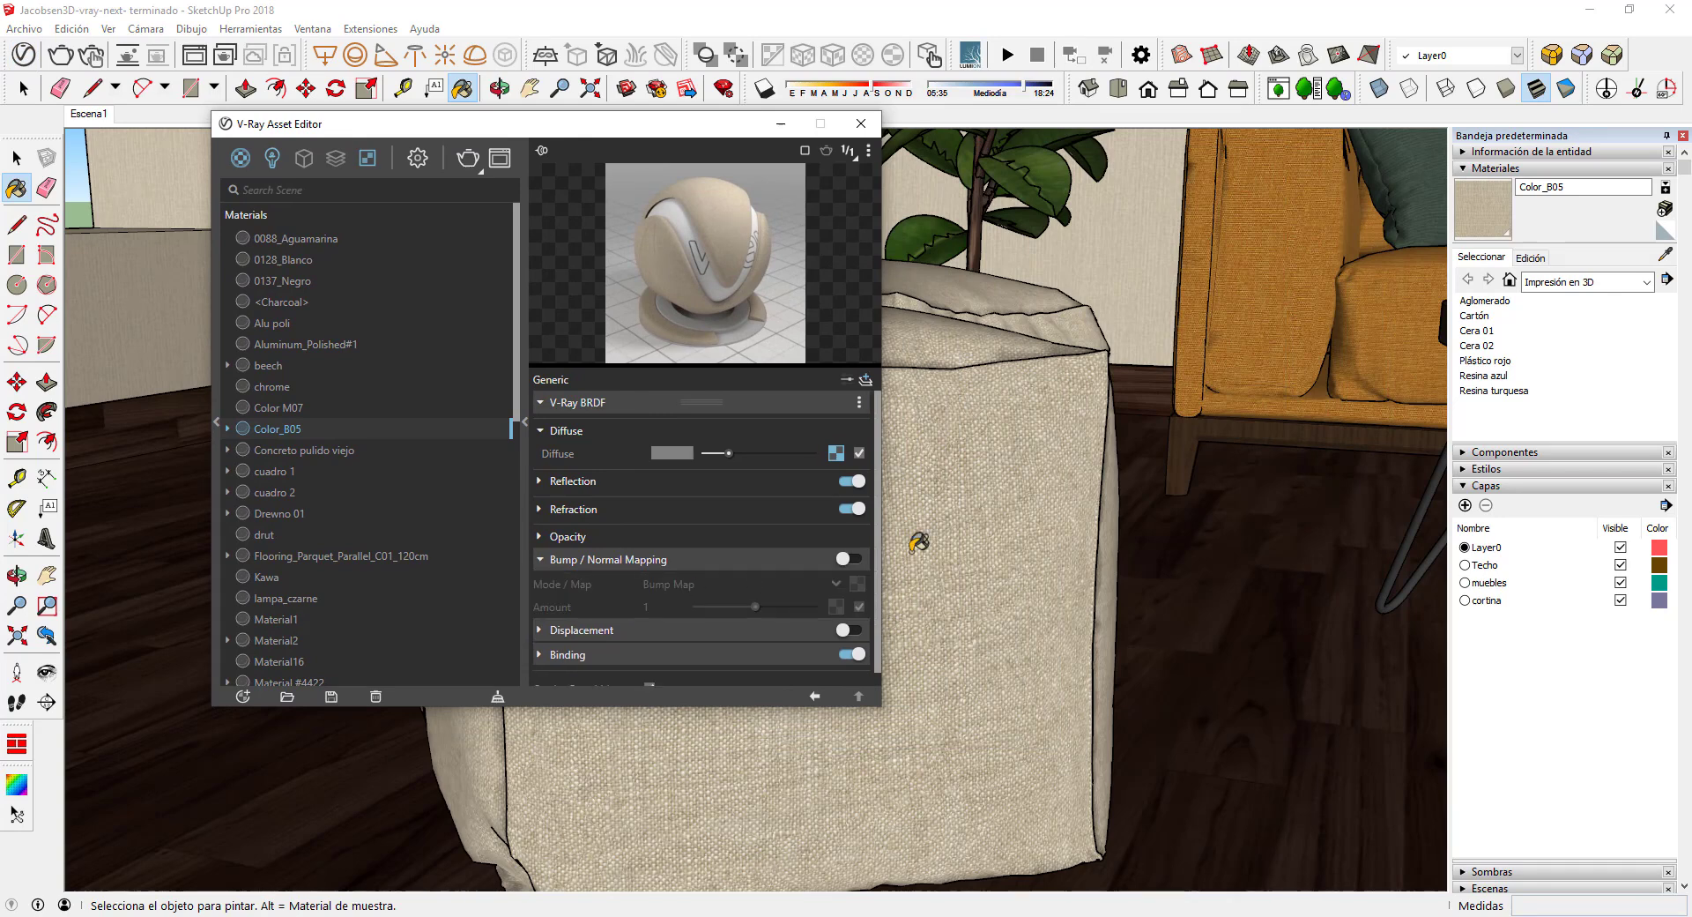
click(850, 559)
click(856, 584)
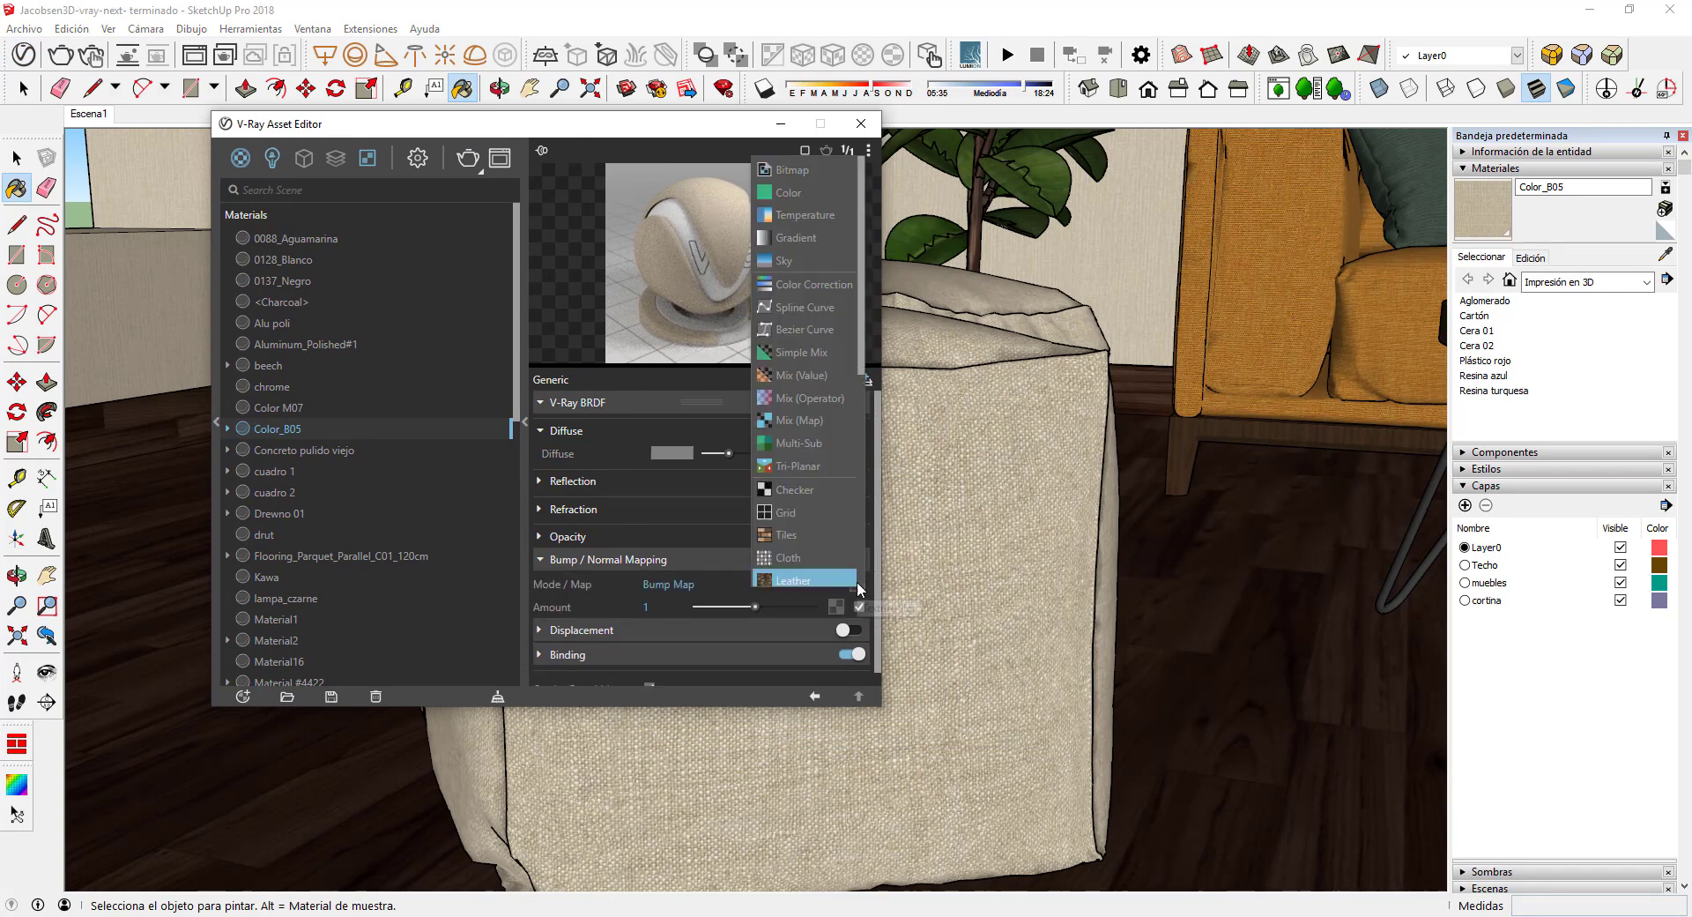
click(800, 170)
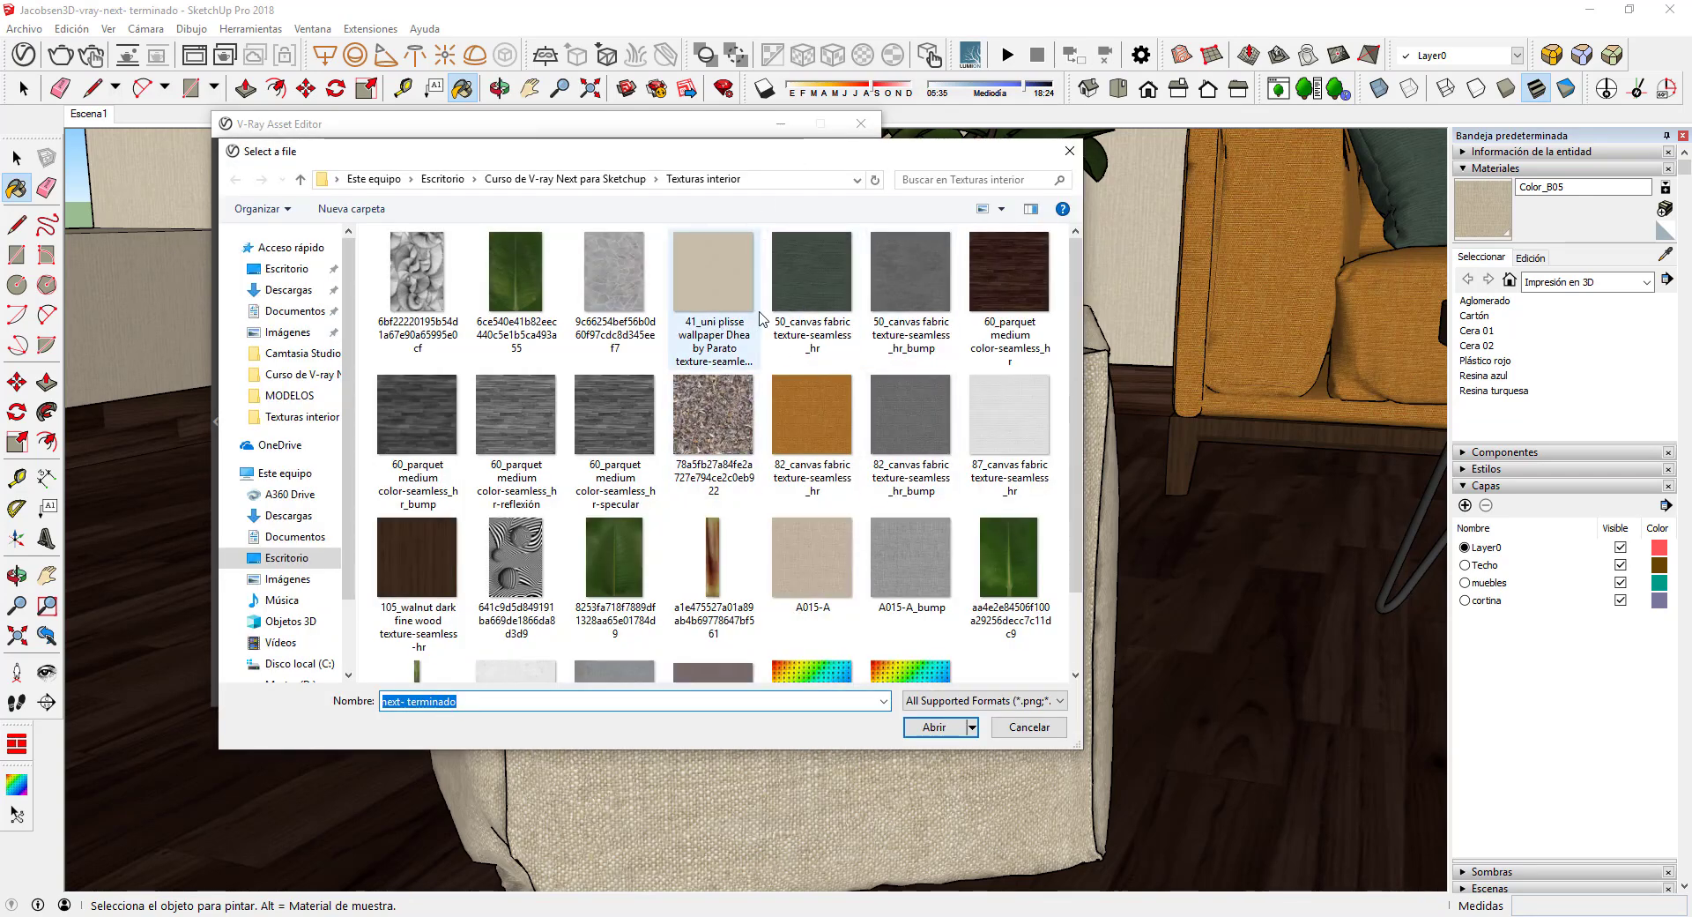
Load A015-A_bump as the bump bitmap and close the Asset Editor
scroll(817, 425, down, 3)
click(878, 490)
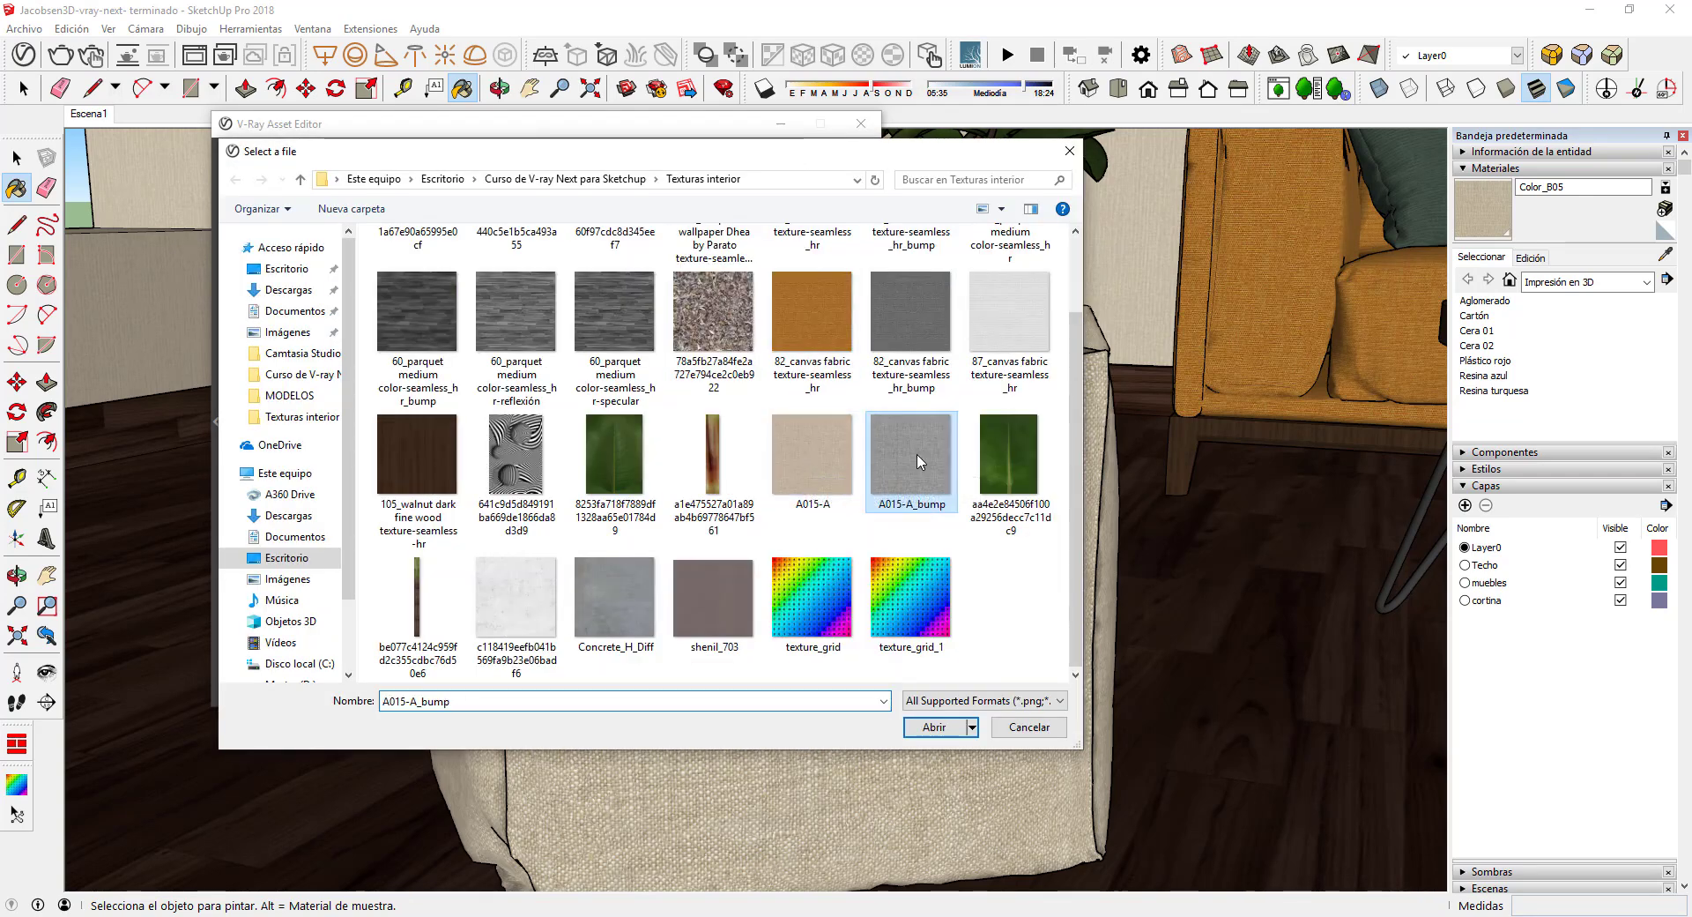
click(956, 728)
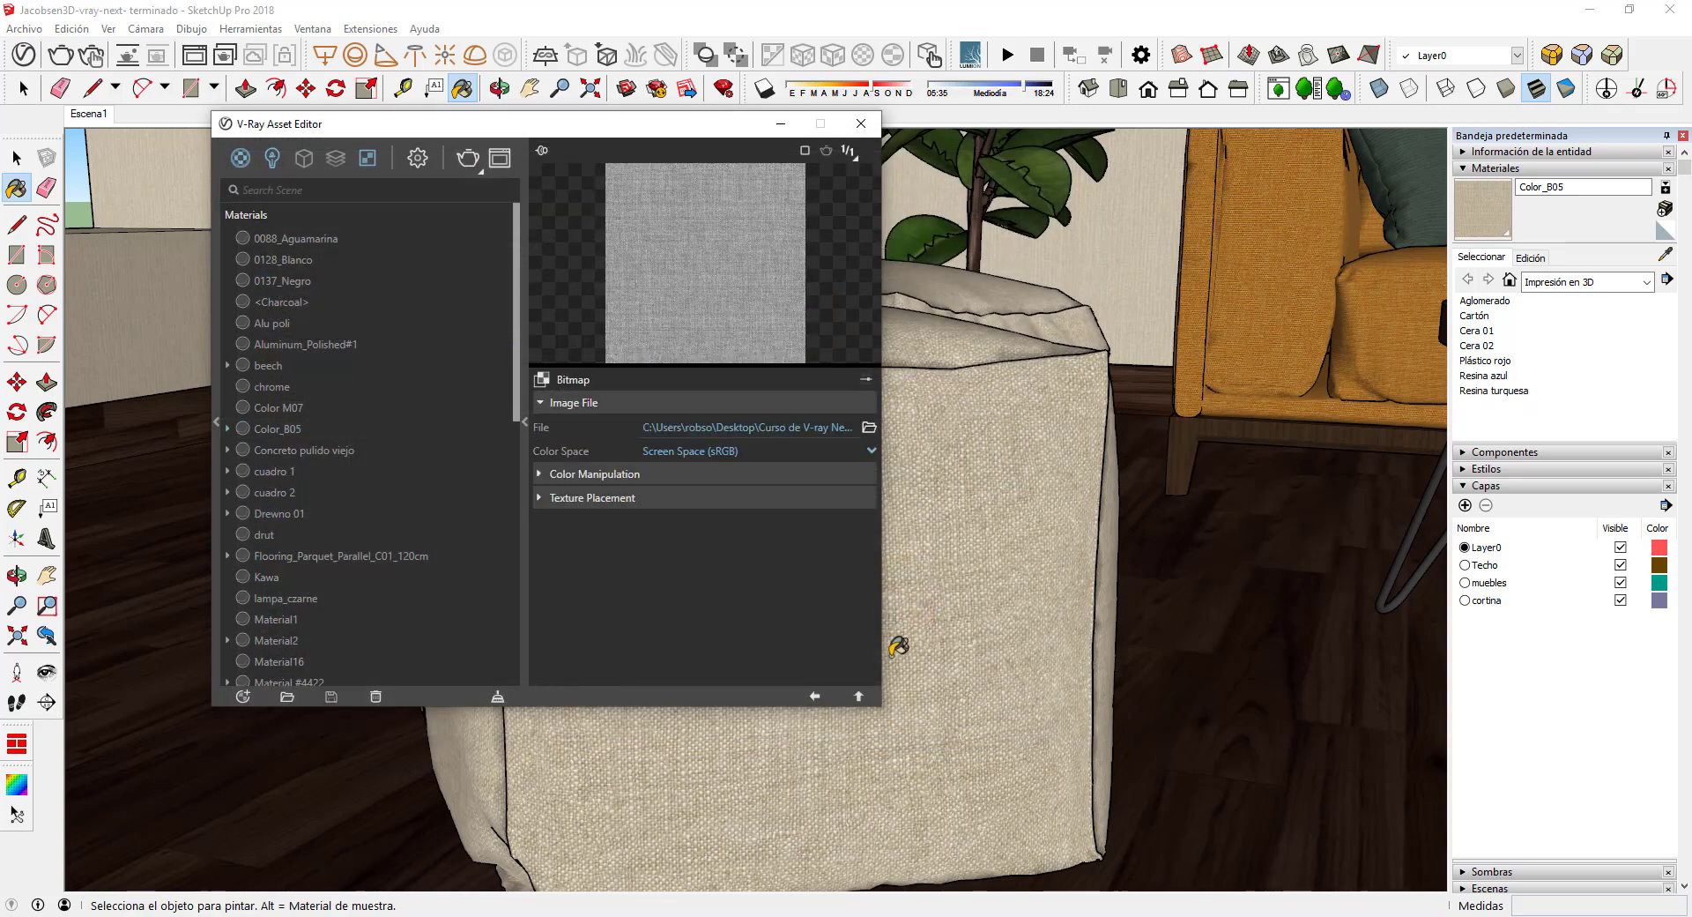
click(815, 698)
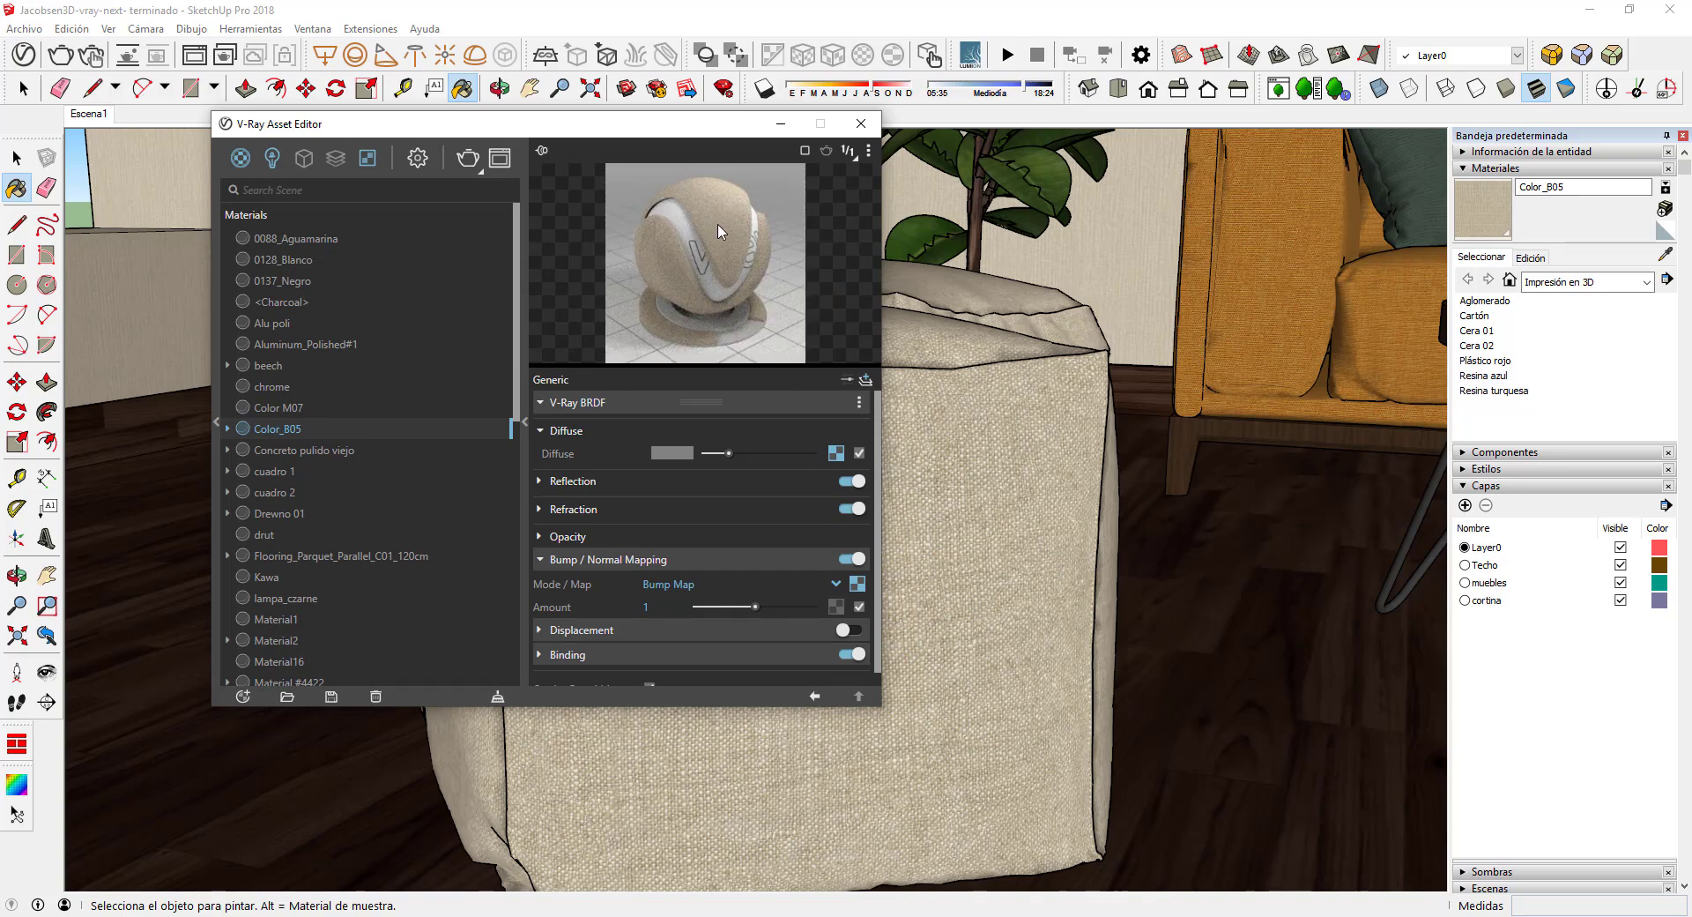
click(526, 438)
click(515, 124)
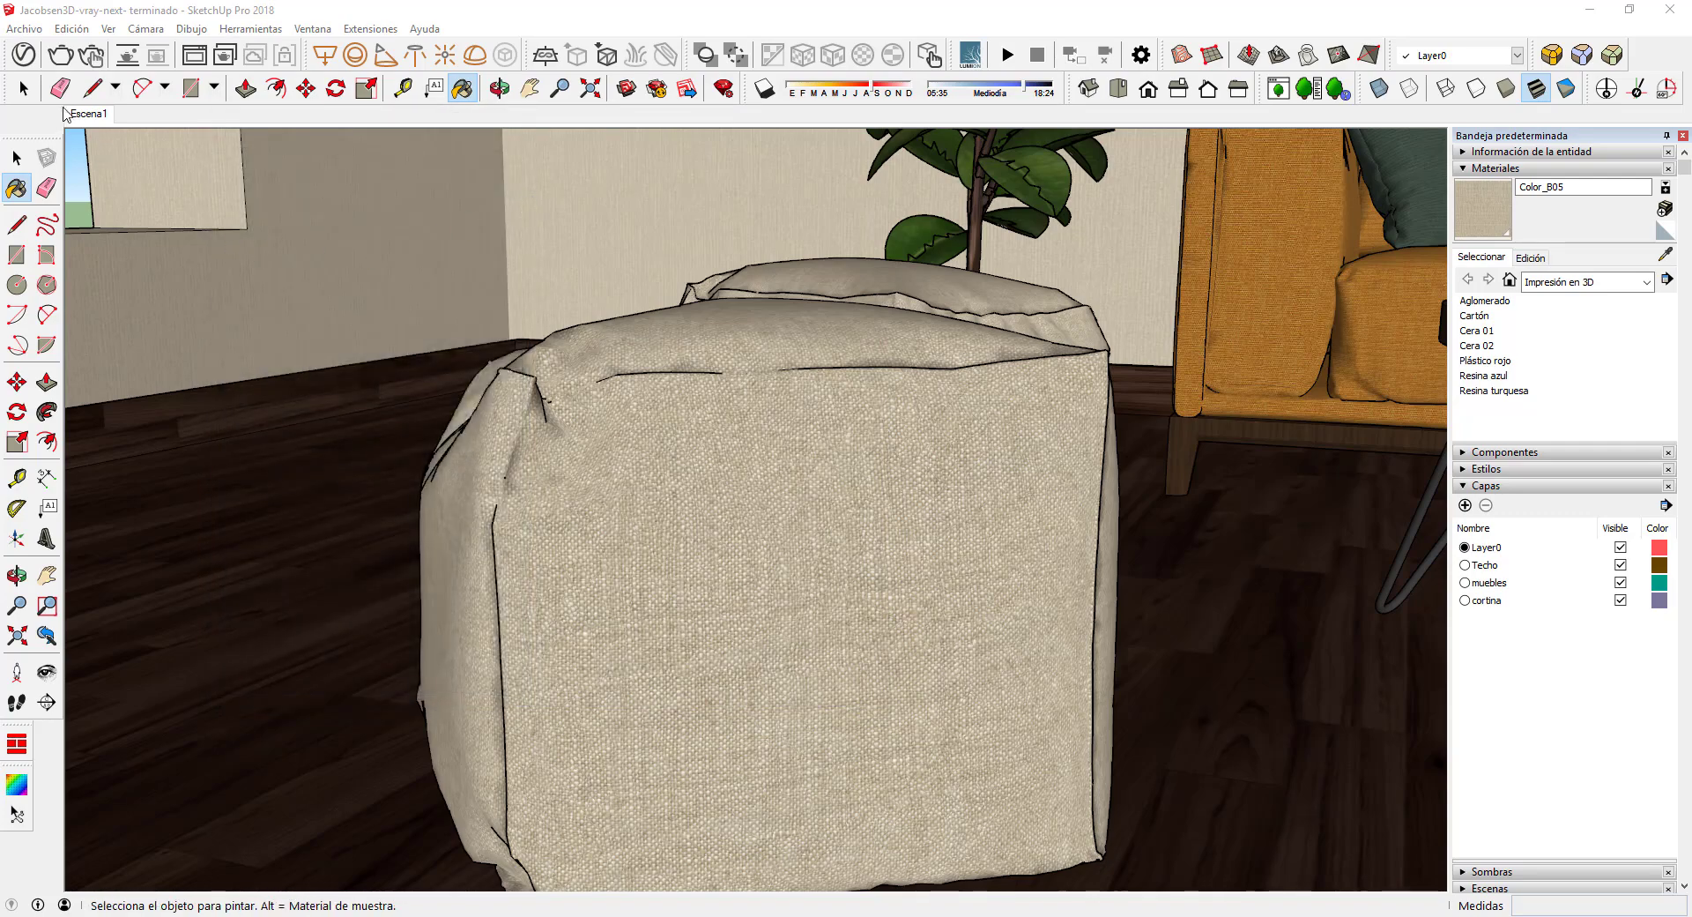
click(89, 115)
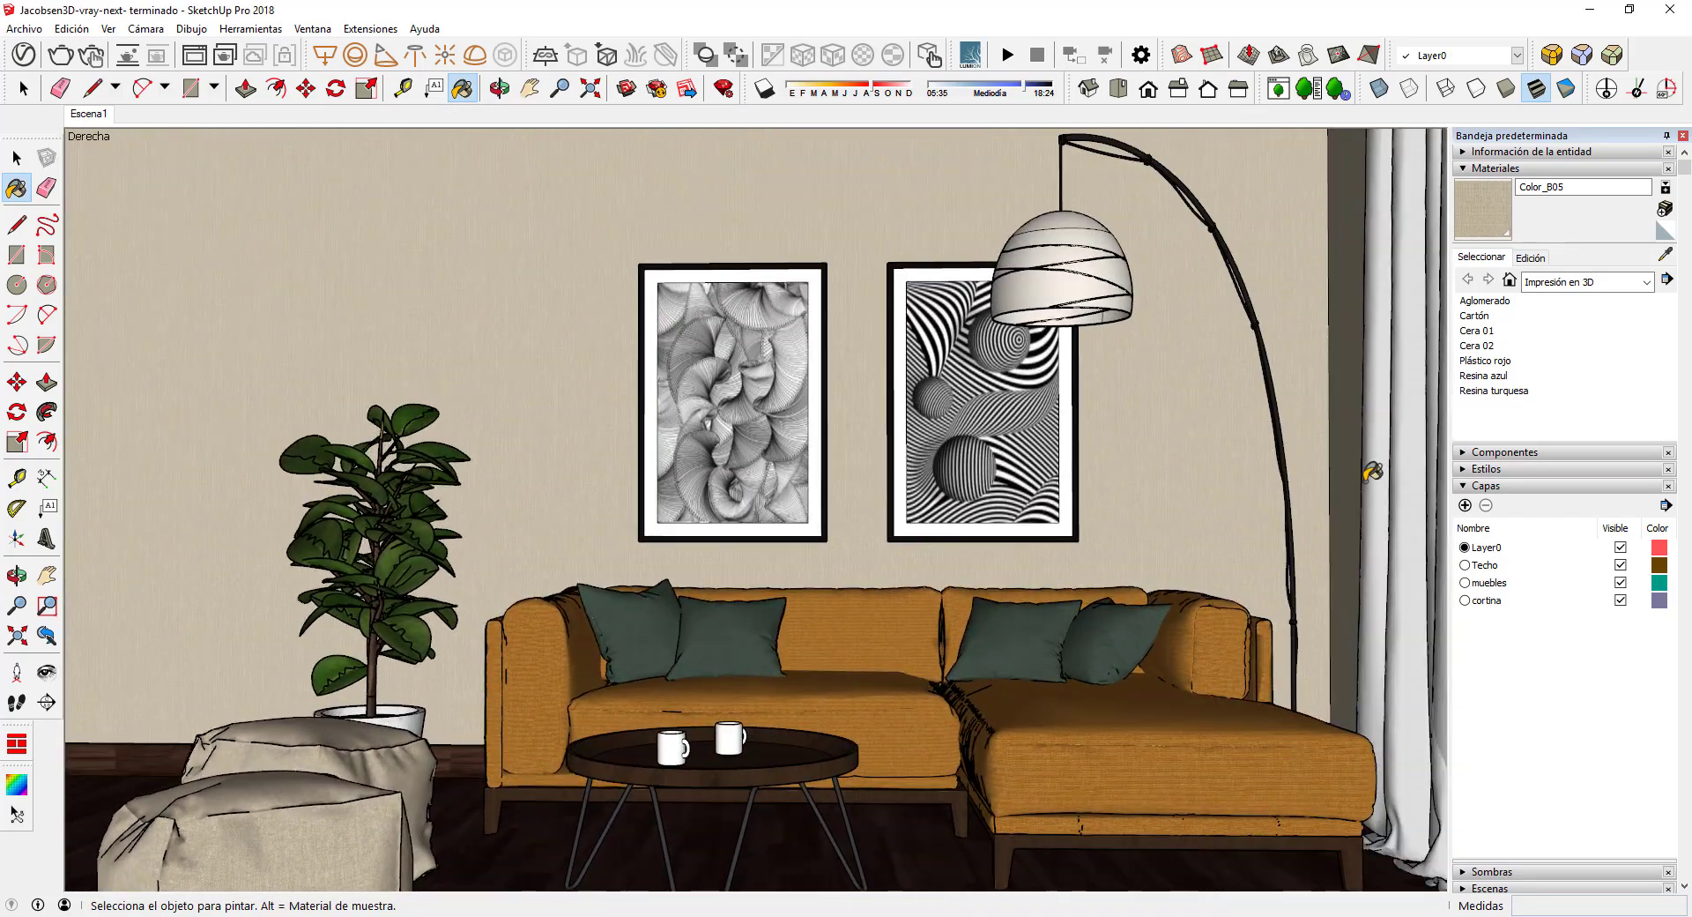
Zoom toward the curtain and sample its Paper_Lamp_E_20cm#1 material as the current paint
key(h)
scroll(1320, 476, up, 1)
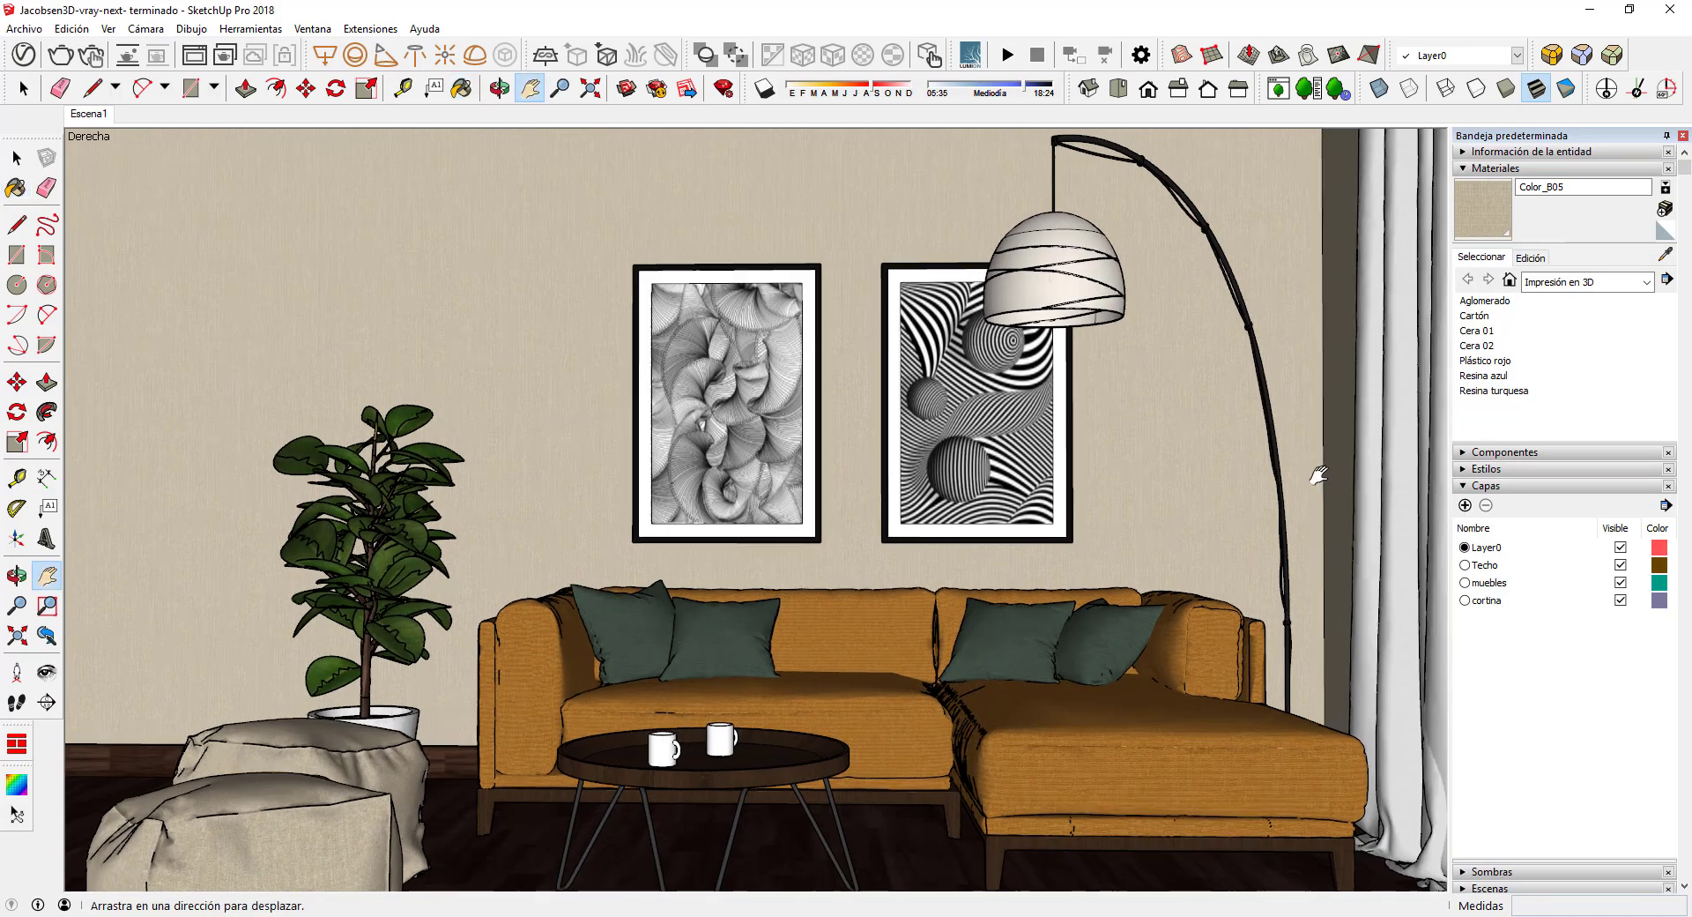
scroll(1316, 472, up, 2)
scroll(1243, 555, up, 2)
scroll(1258, 586, up, 1)
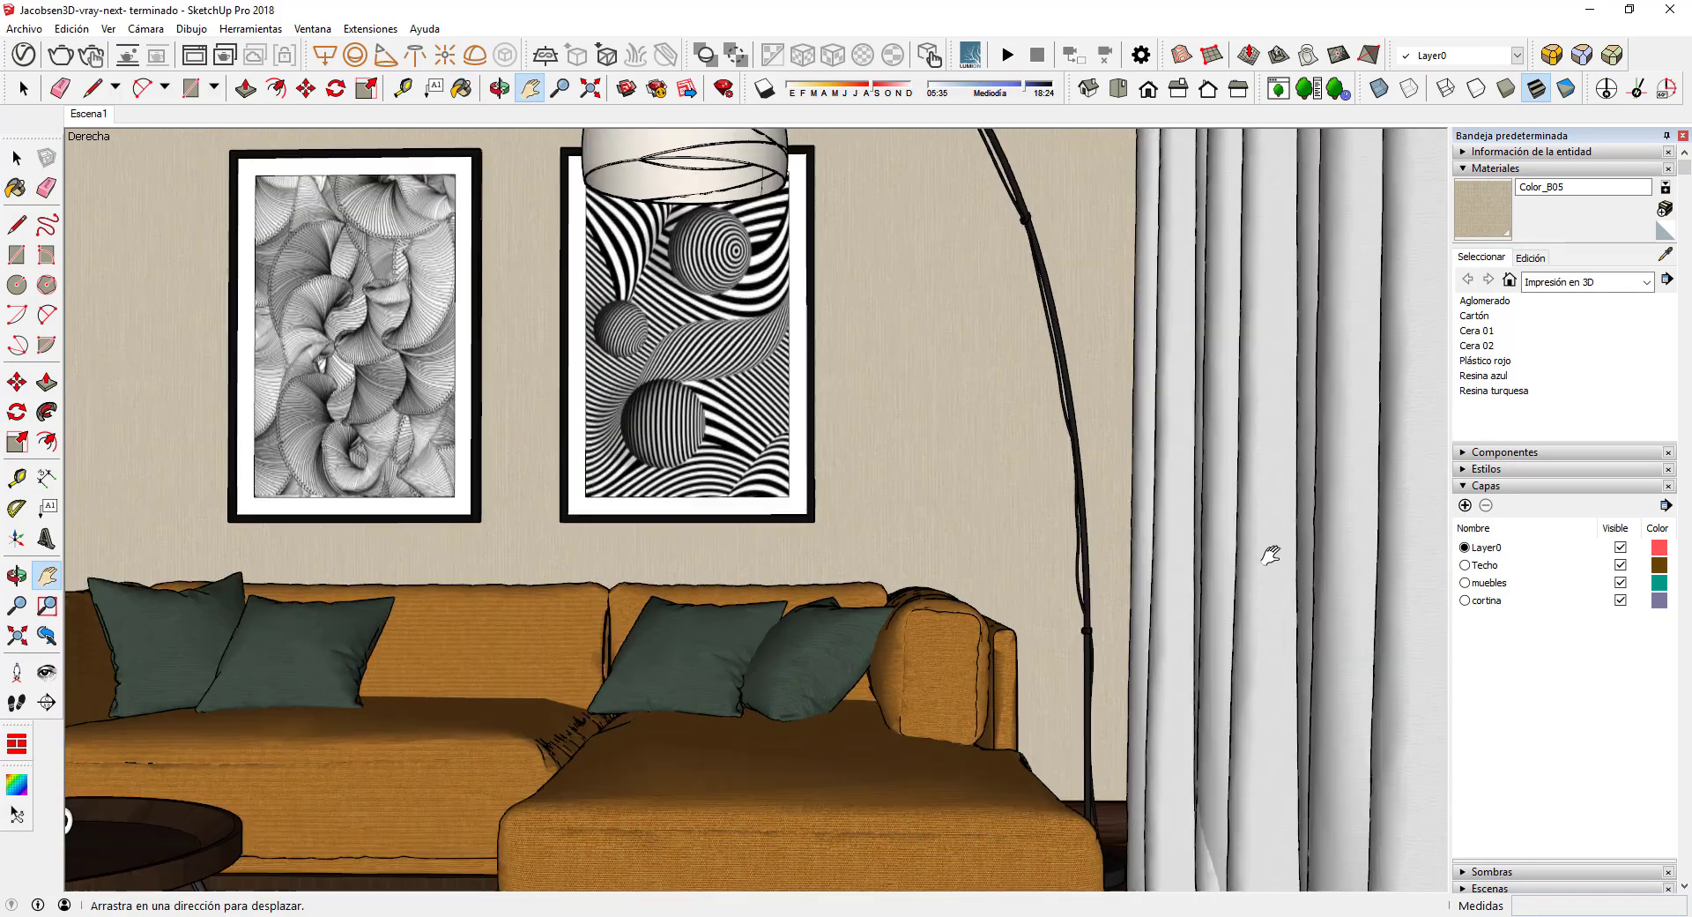
scroll(1269, 555, up, 1)
scroll(1277, 526, up, 1)
scroll(1281, 503, up, 1)
scroll(1283, 495, up, 2)
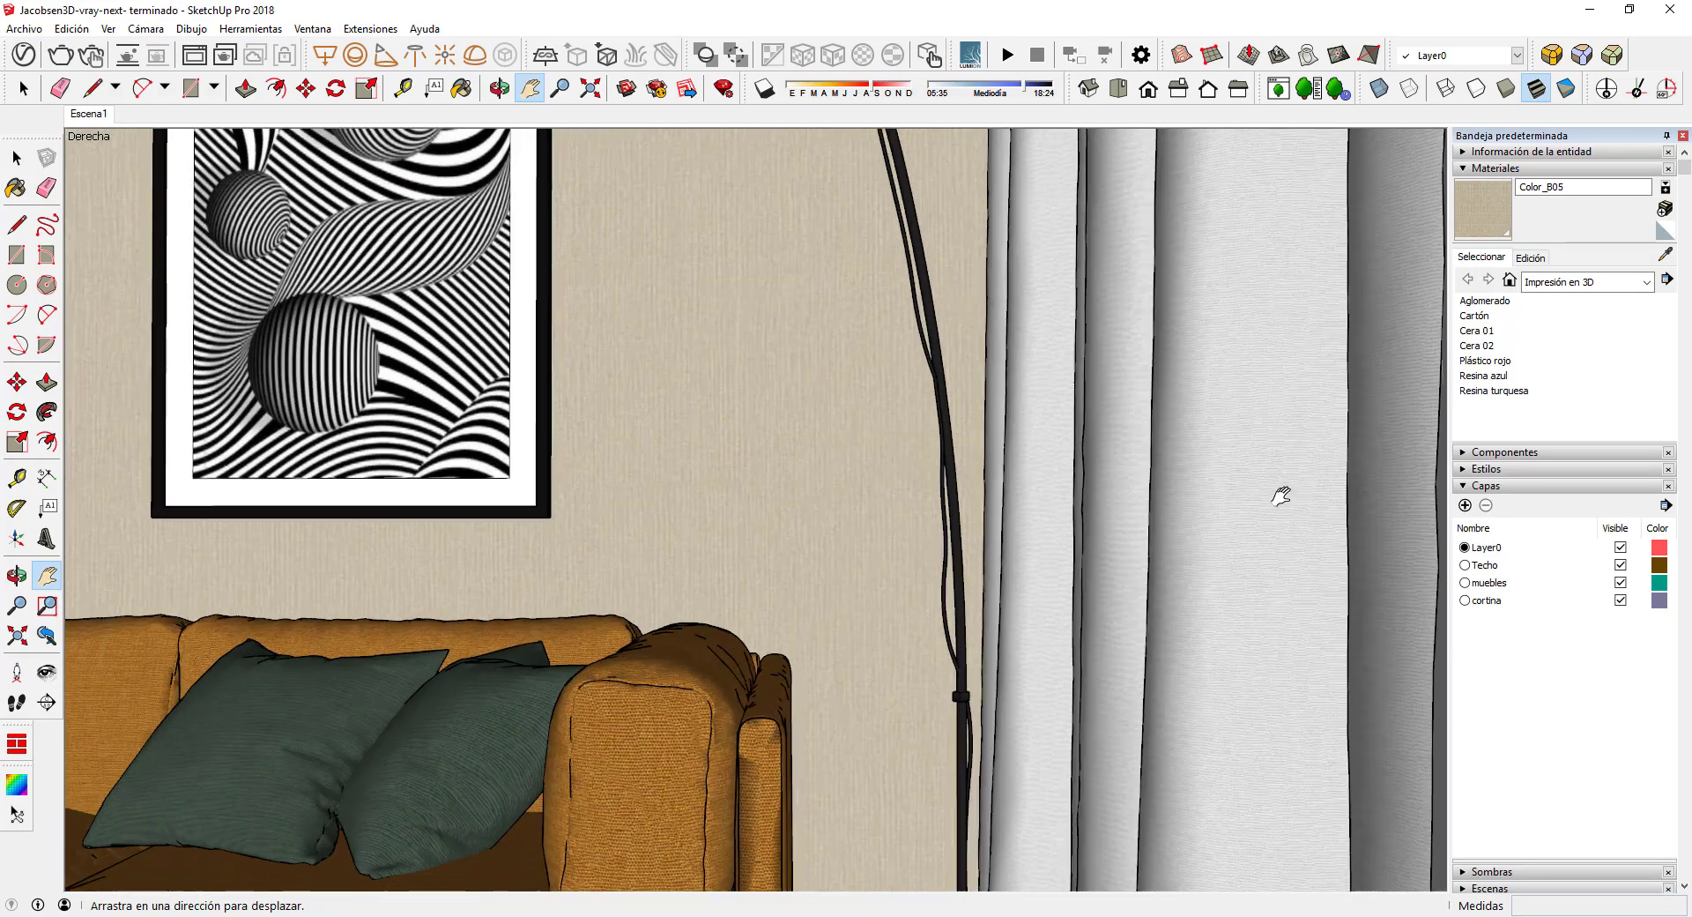
scroll(1278, 493, up, 1)
scroll(1252, 491, up, 2)
scroll(1230, 467, up, 1)
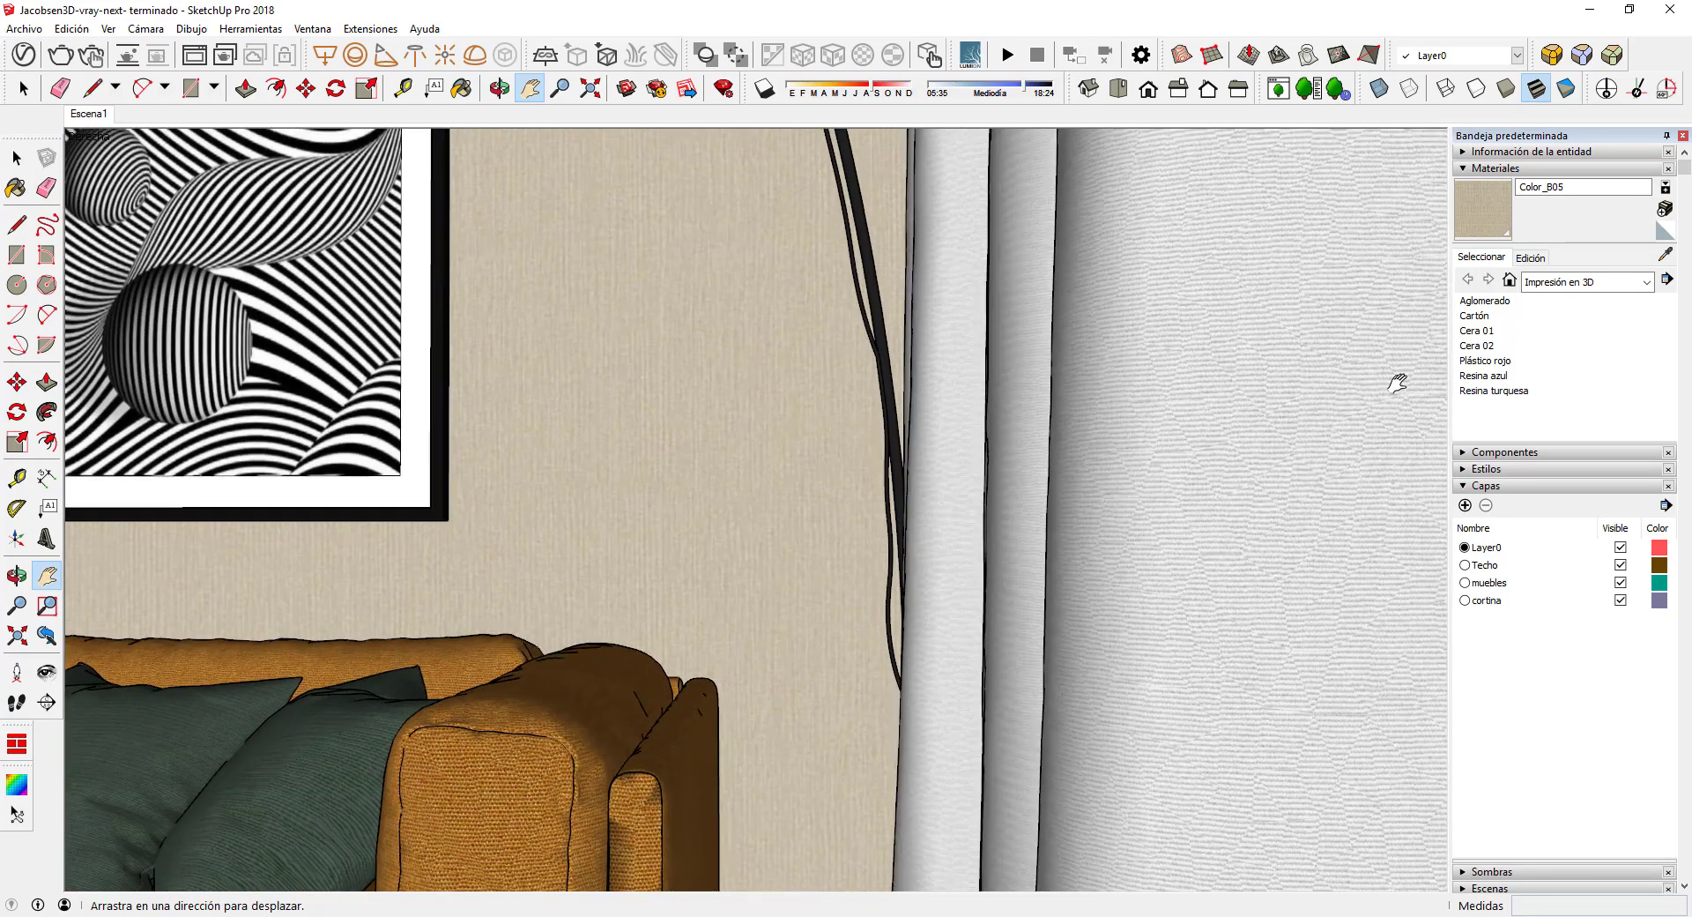
click(1665, 255)
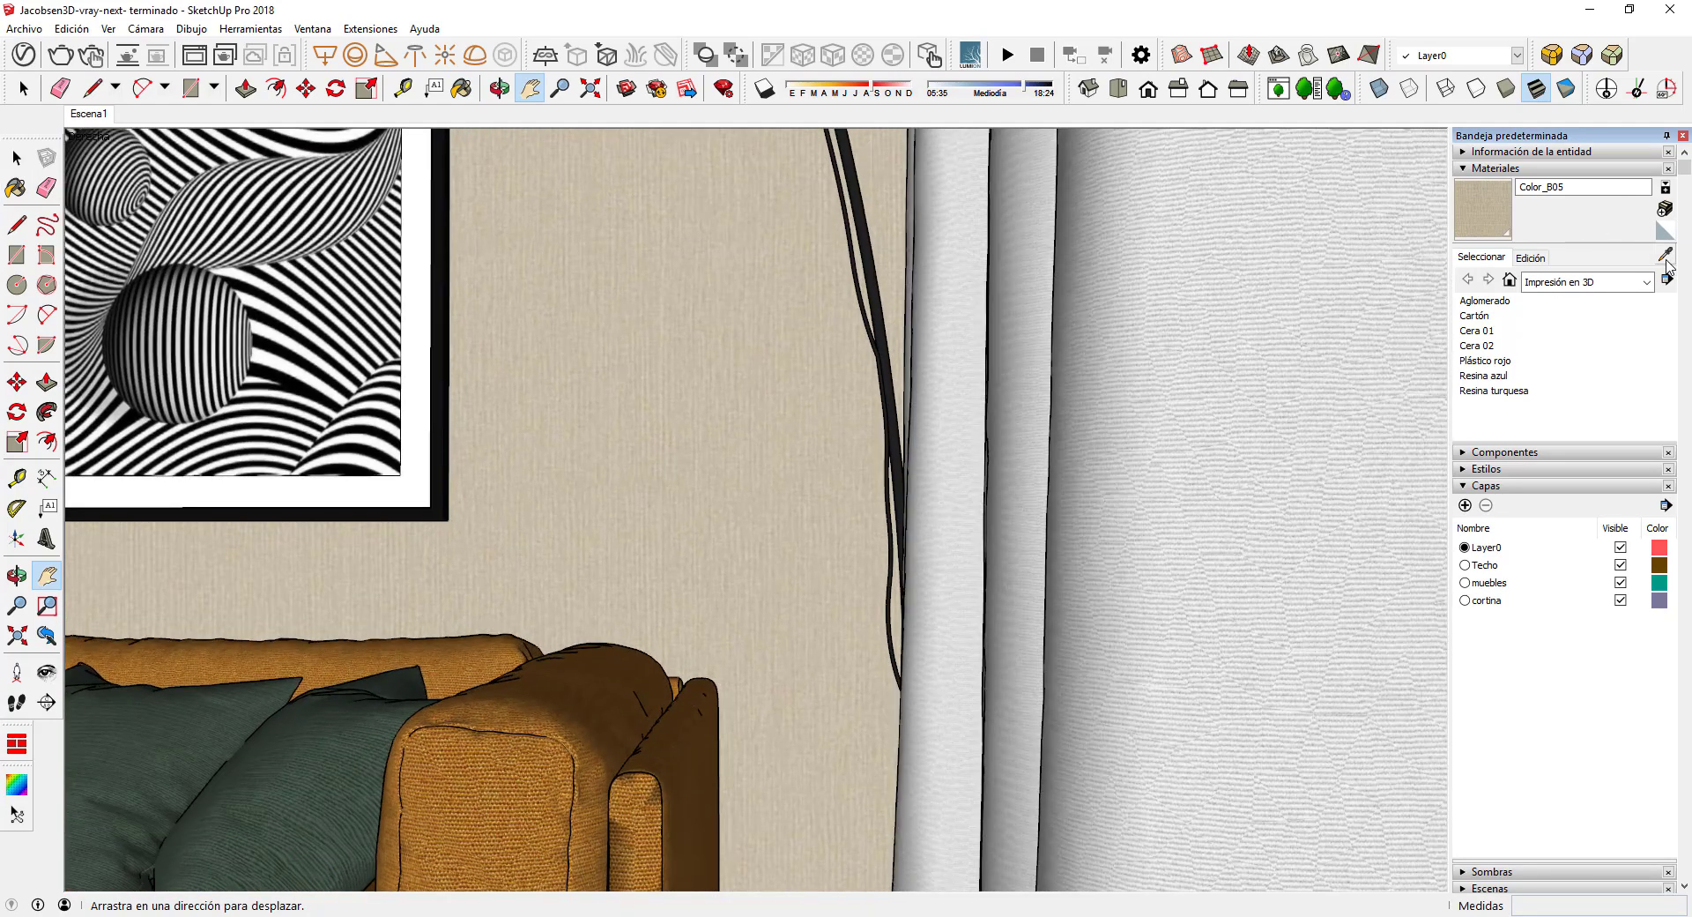
click(1175, 382)
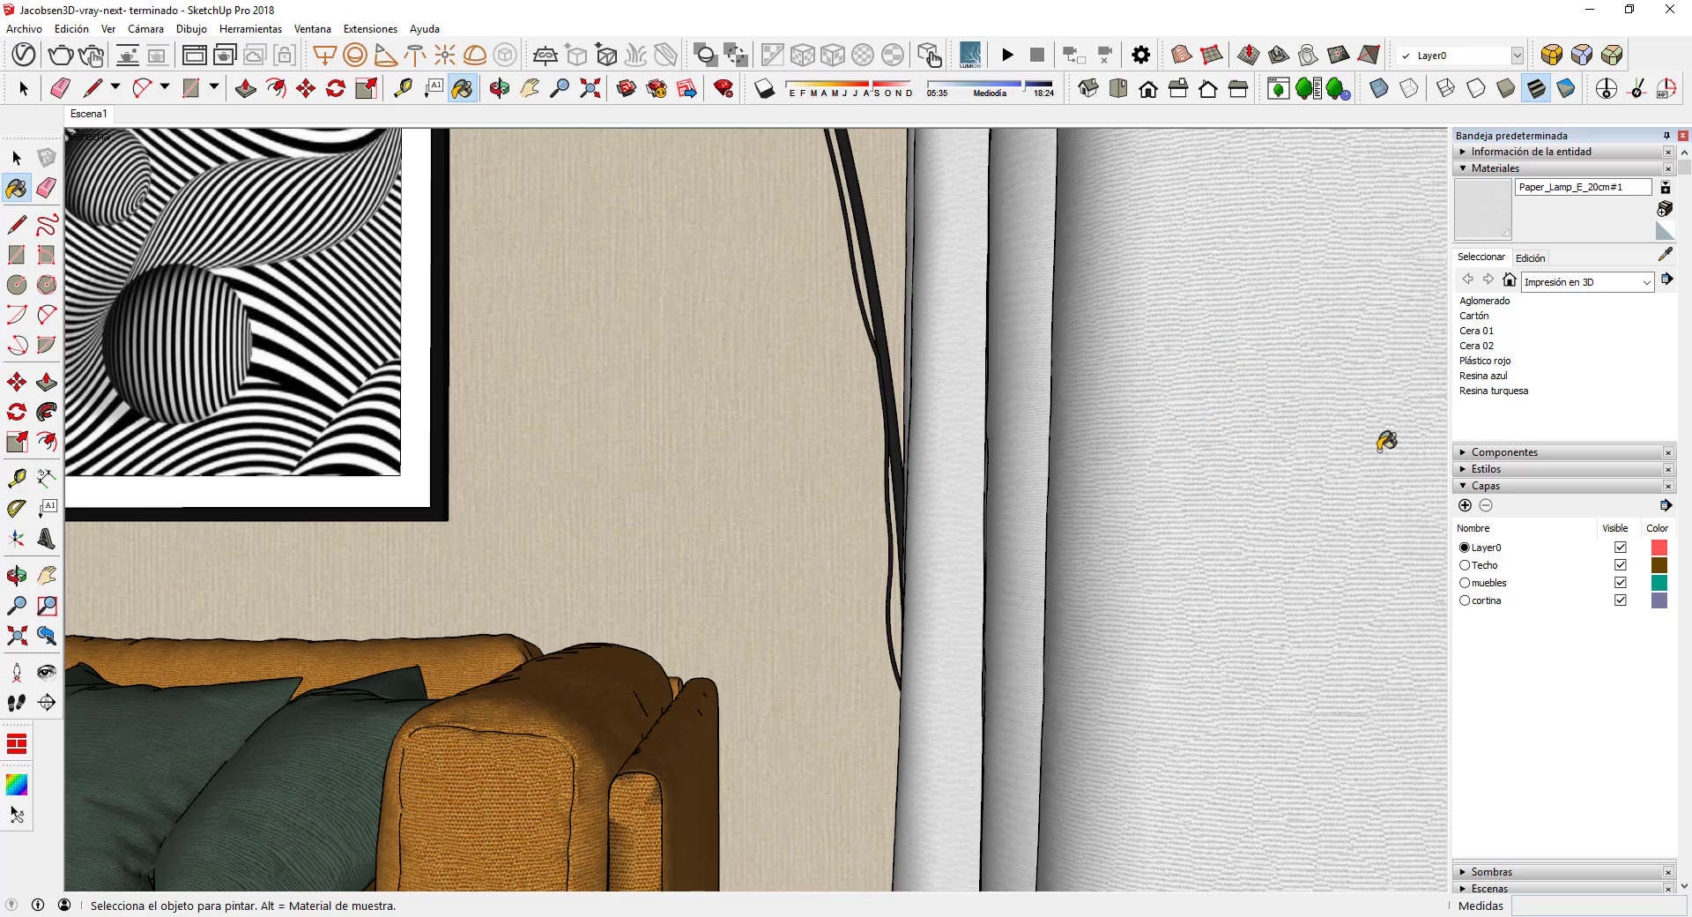
Reopen the V-Ray Asset Editor
click(24, 31)
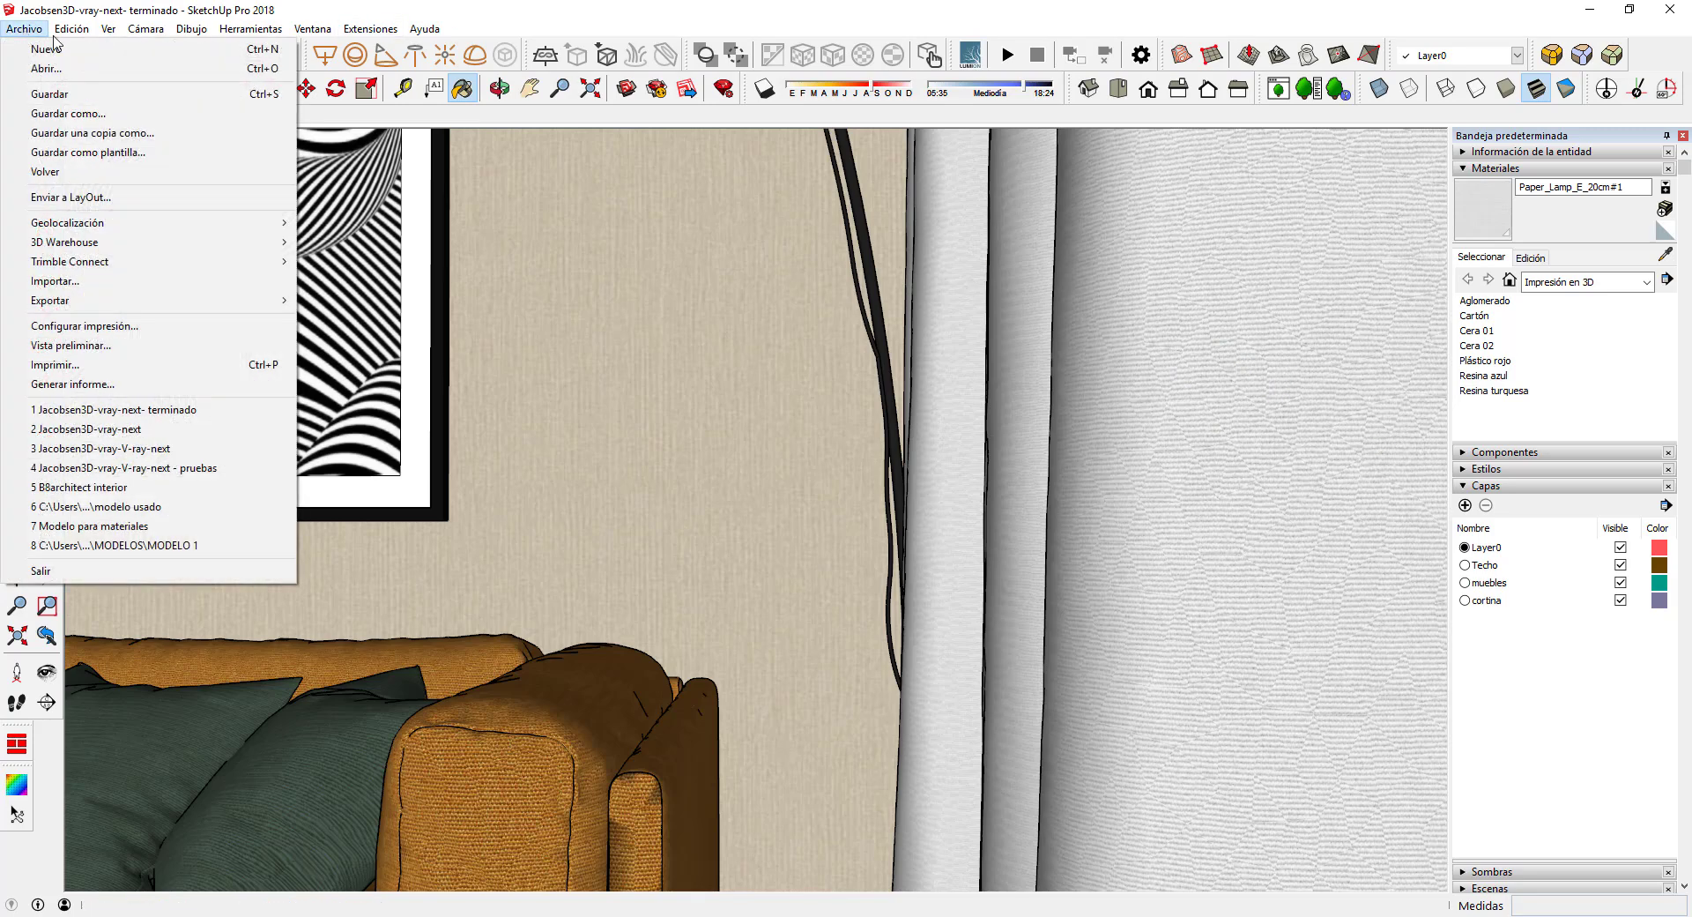
click(555, 278)
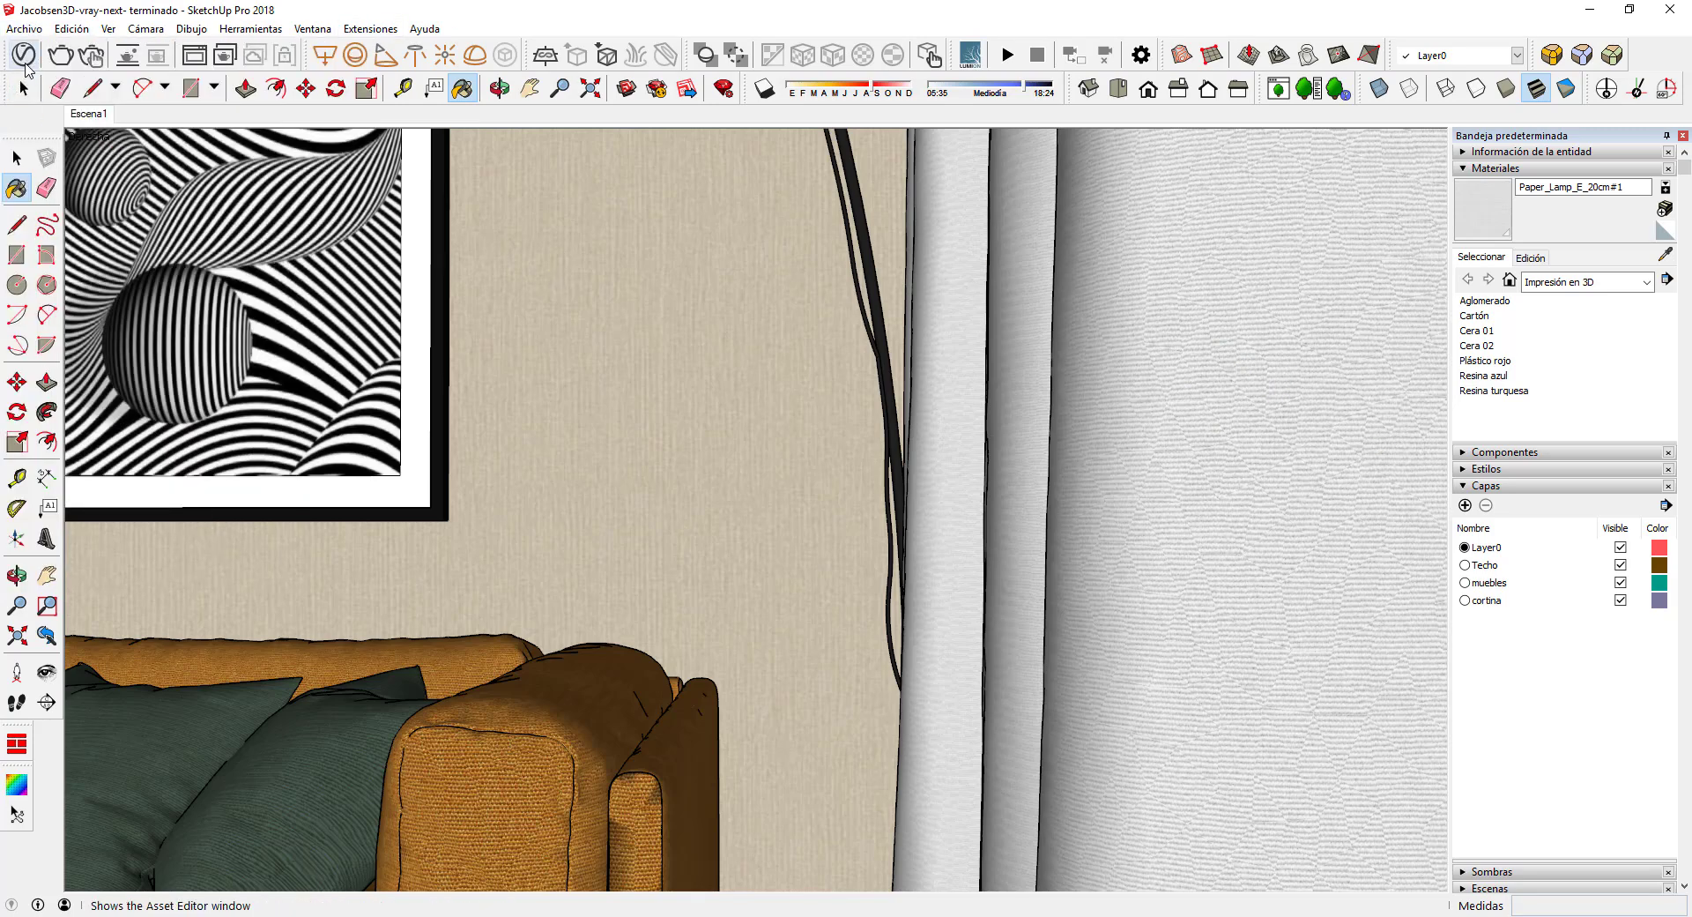
click(26, 63)
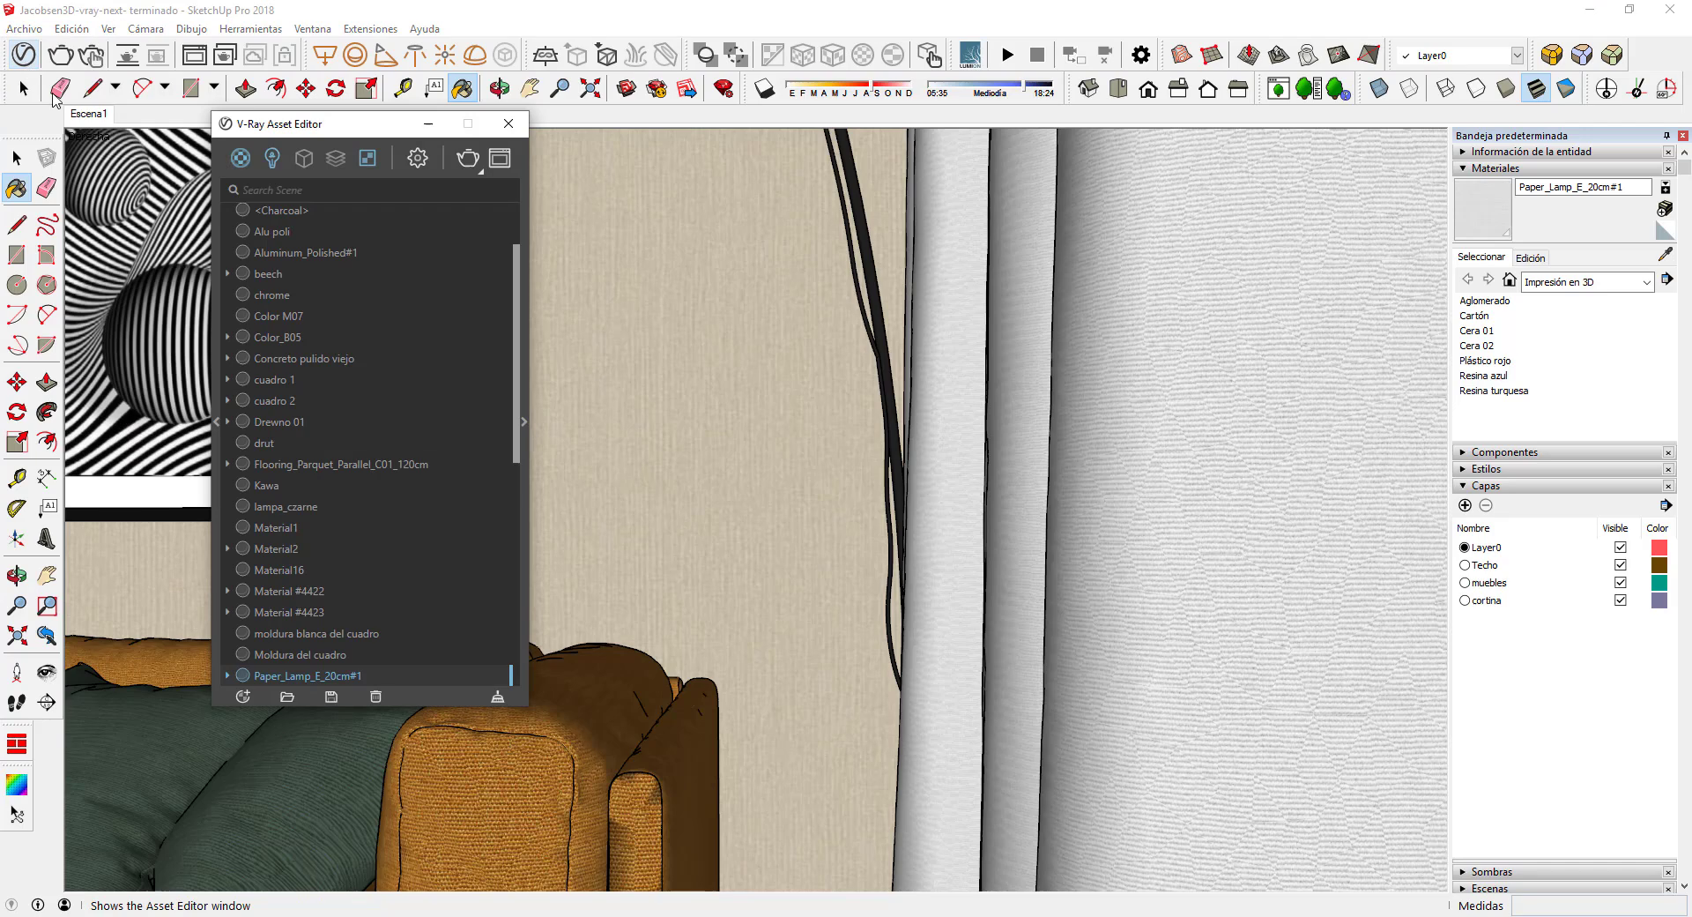
Give Paper_Lamp_E_20cm#1 a grey reflection colour and lower its reflection glossiness from 1 to 0,8
click(523, 419)
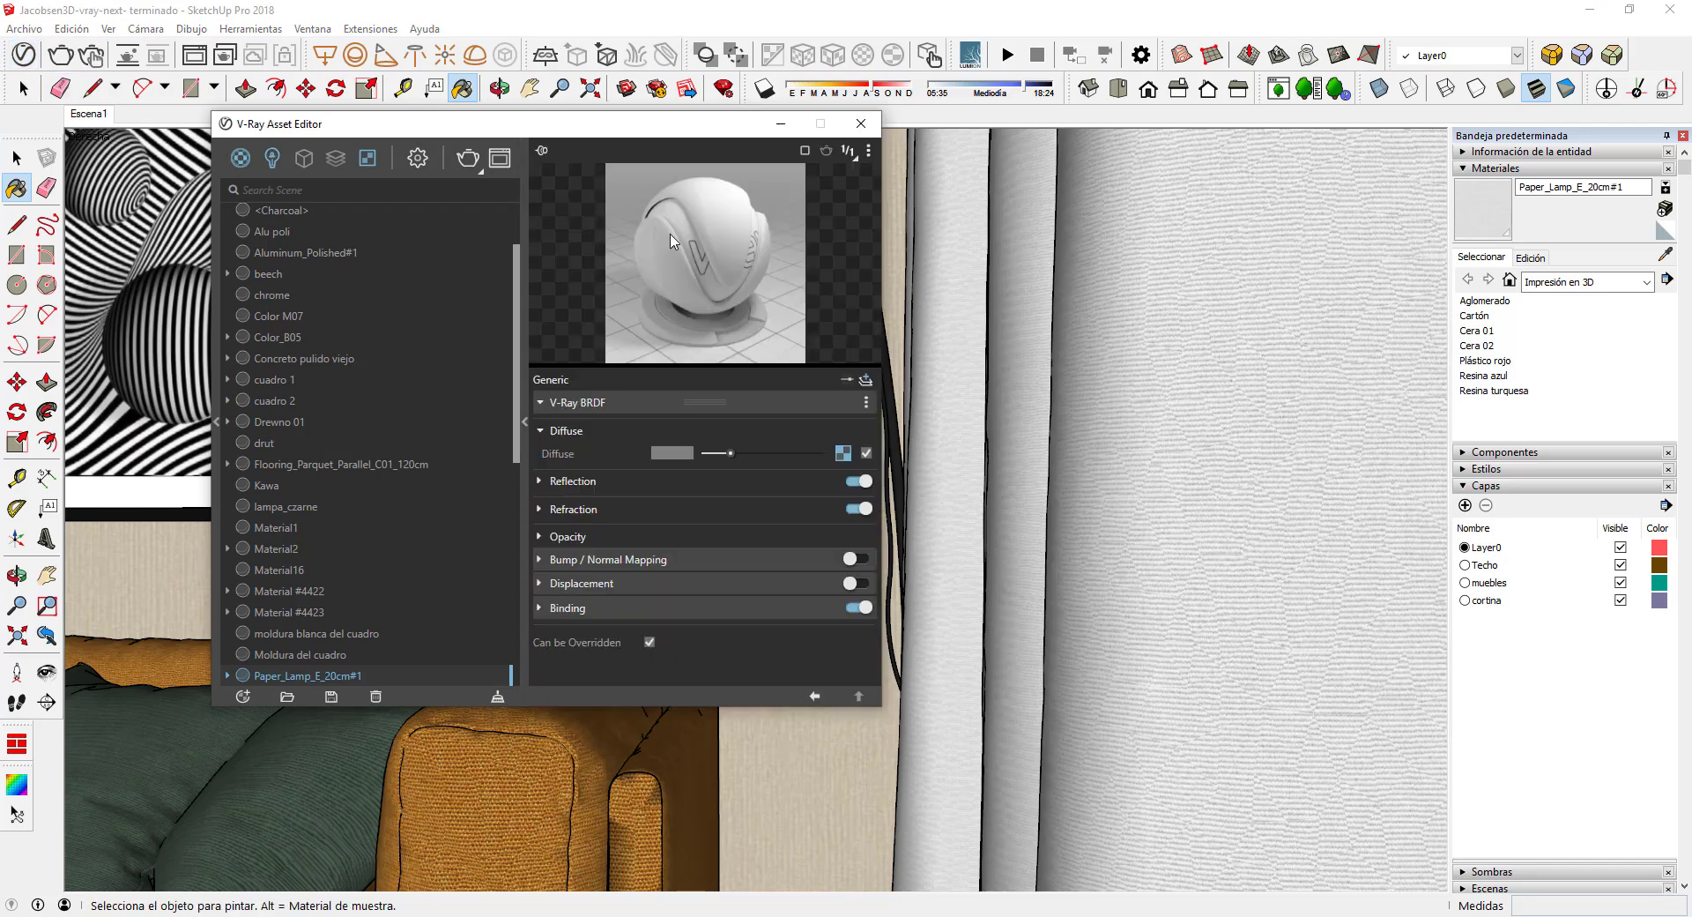
click(664, 479)
drag(705, 508, 728, 518)
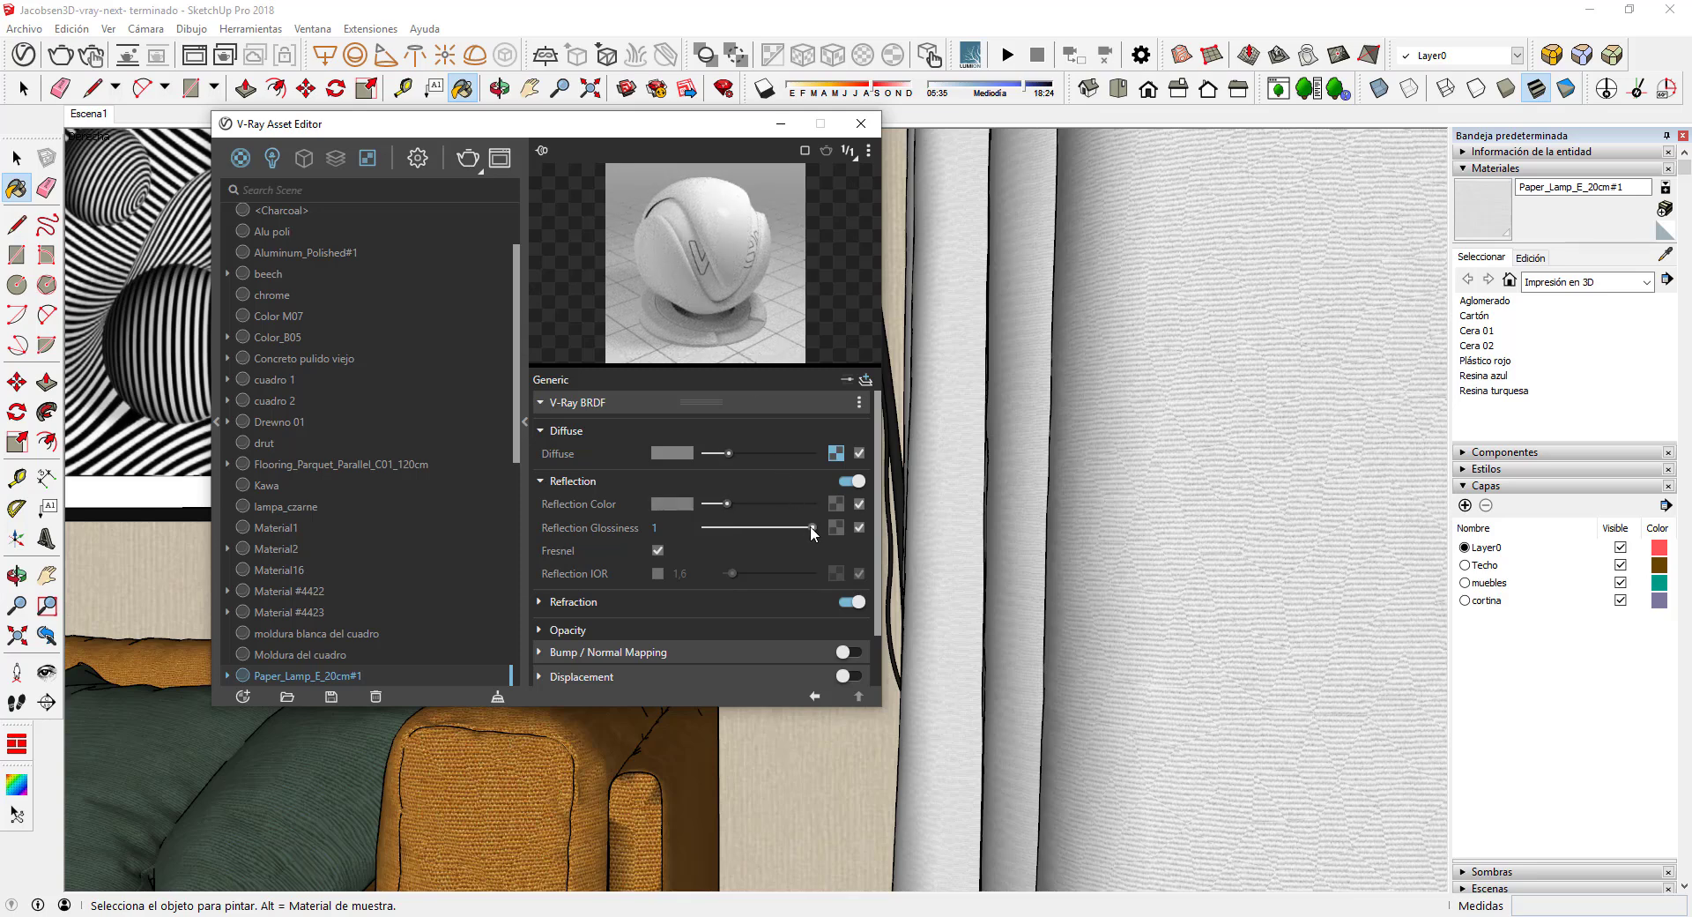
drag(801, 526, 743, 504)
click(525, 427)
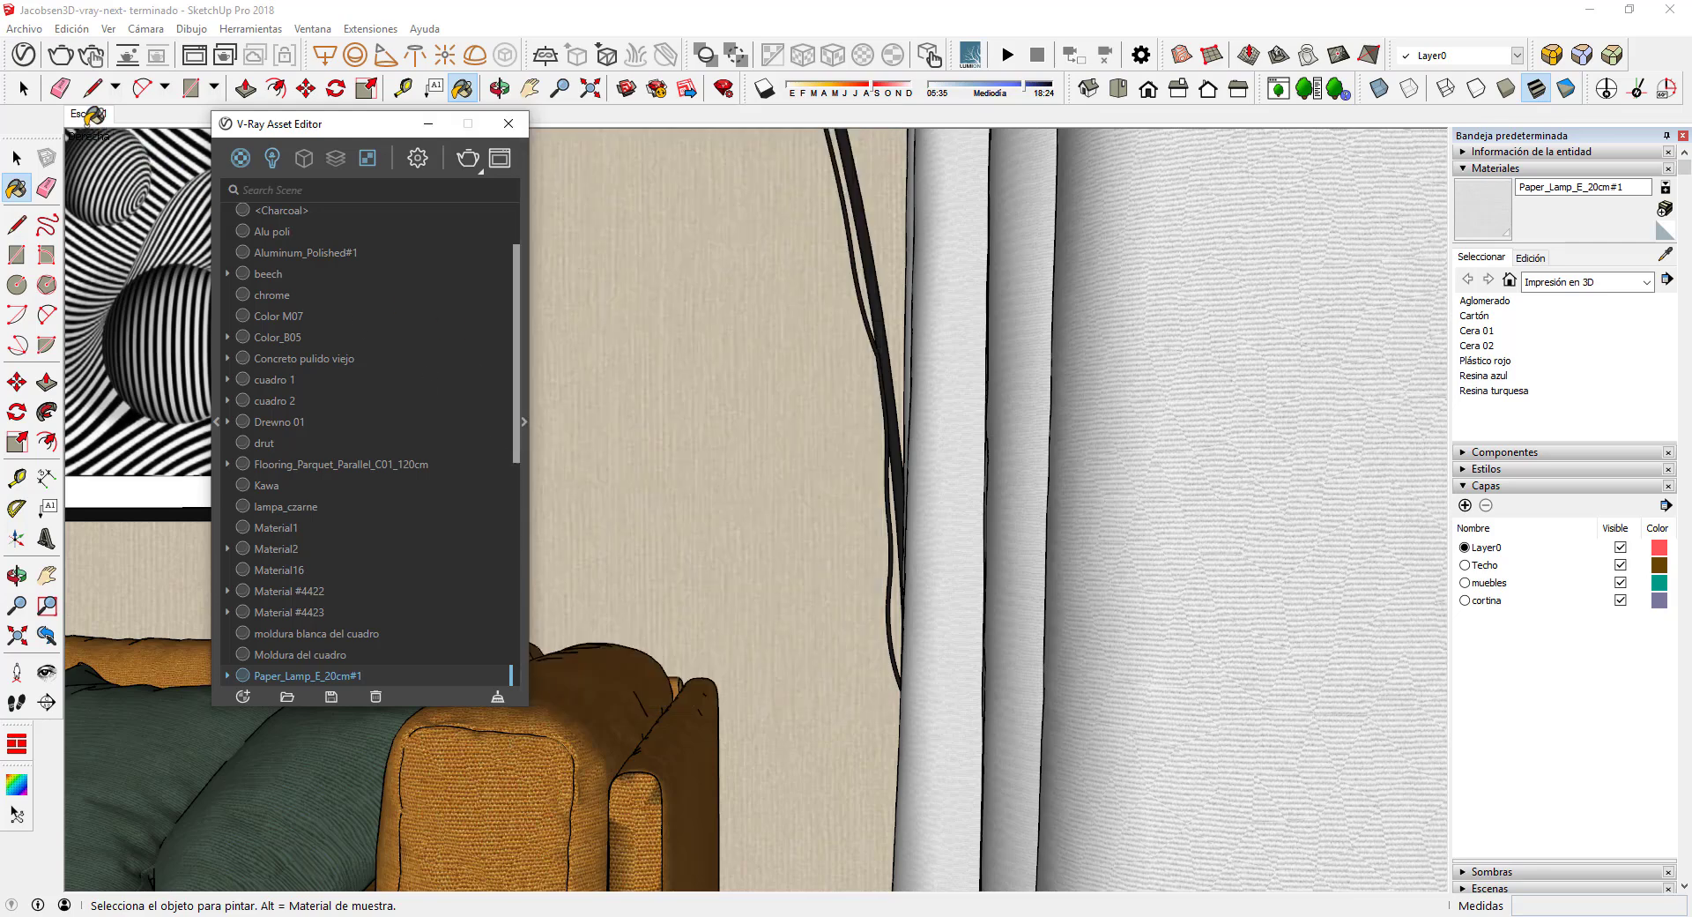
Return to the wide living room view and render it at 1280 x 720 in V-Ray
click(19, 161)
click(90, 118)
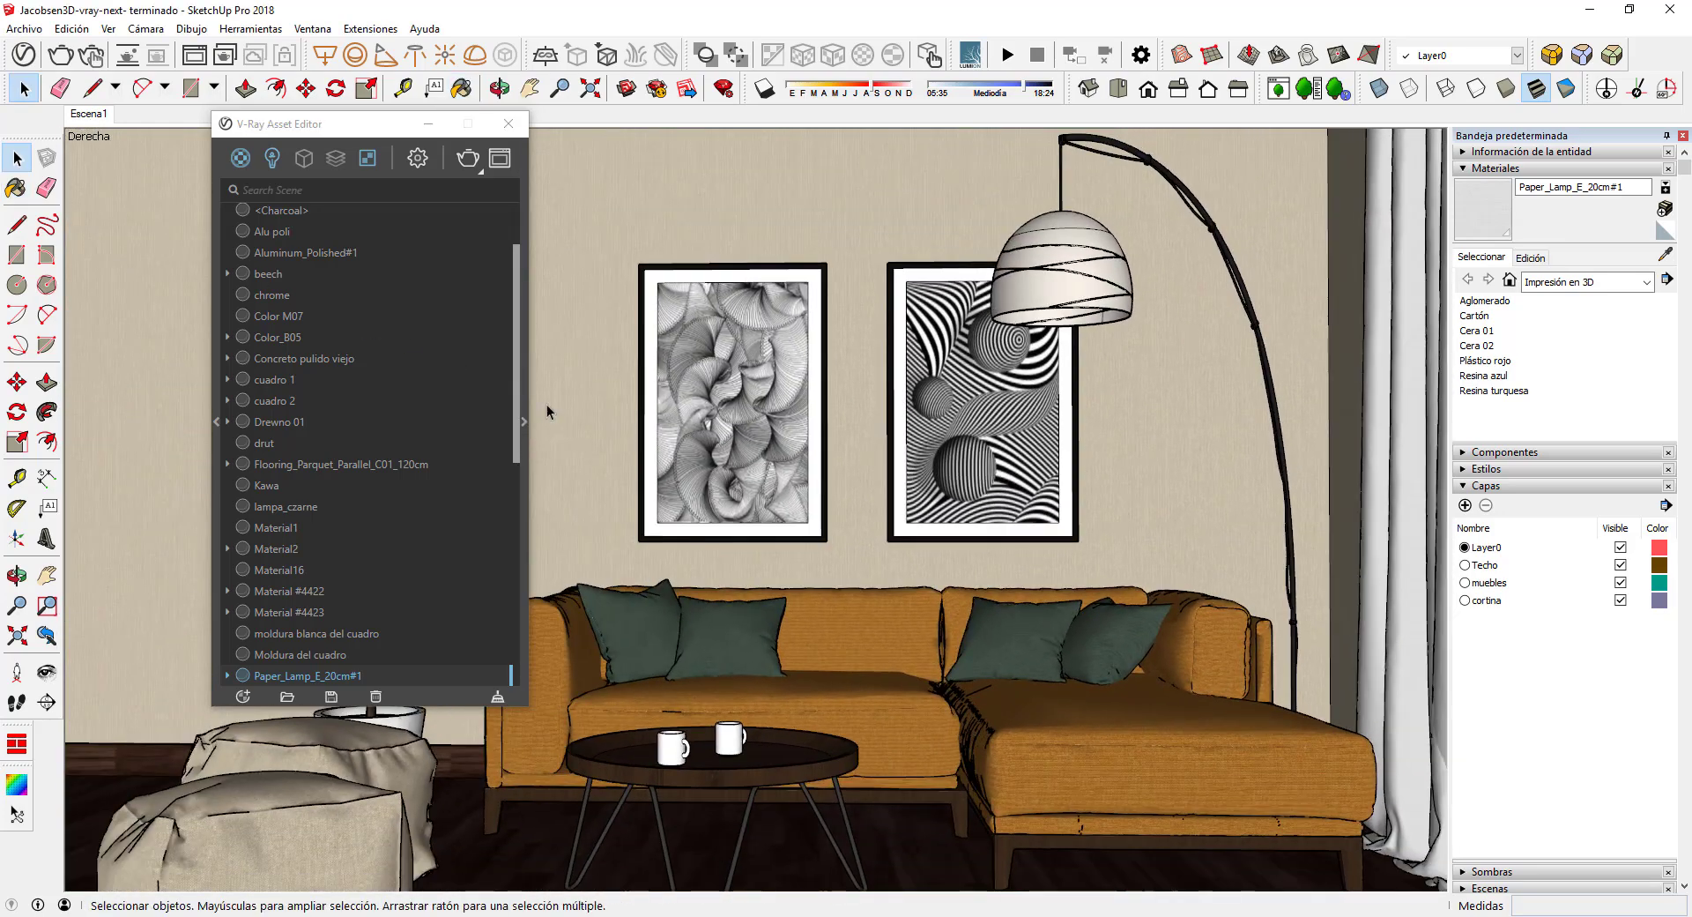
click(467, 158)
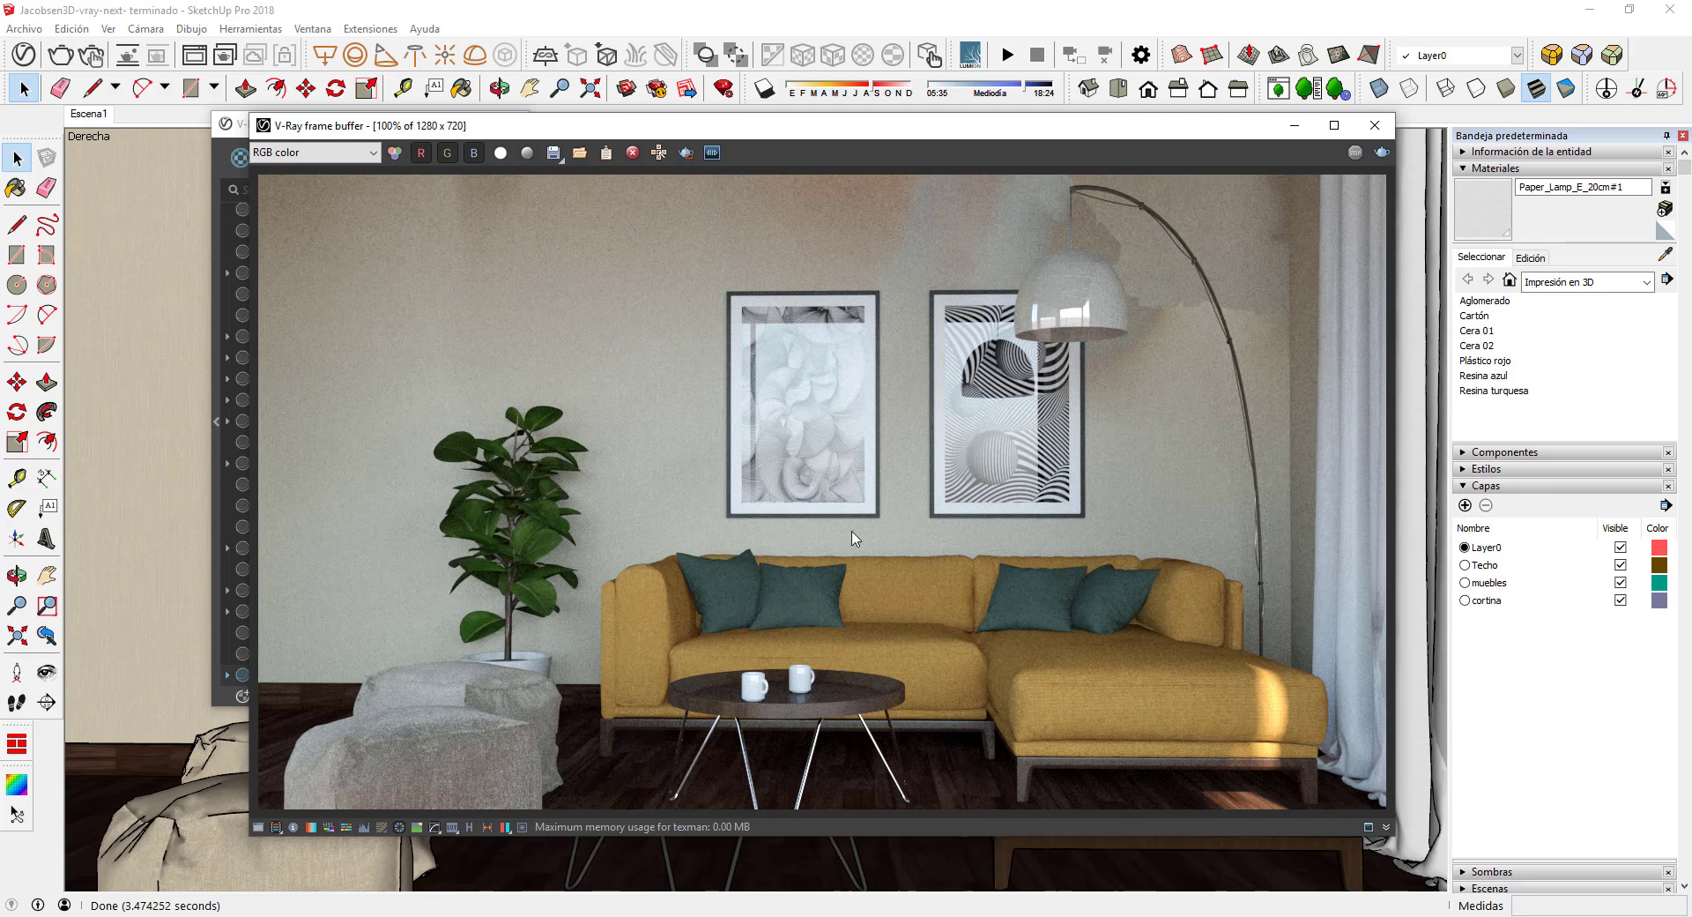
Close the render and slightly darken cuadro 1's reflection colour
click(1375, 125)
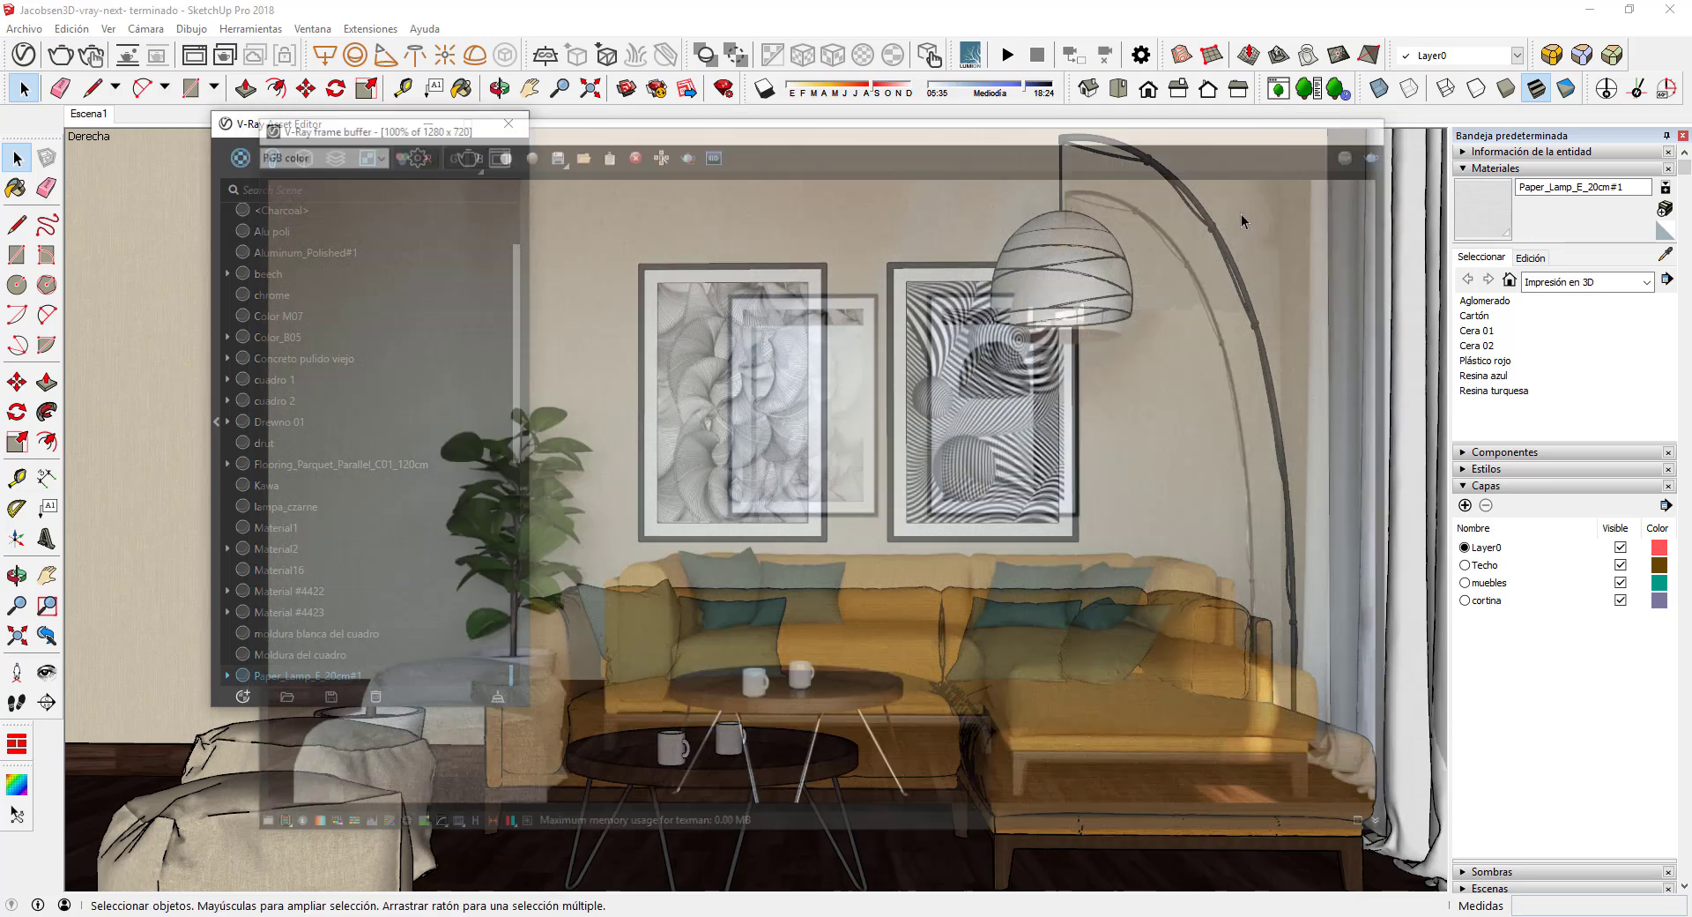
click(1666, 255)
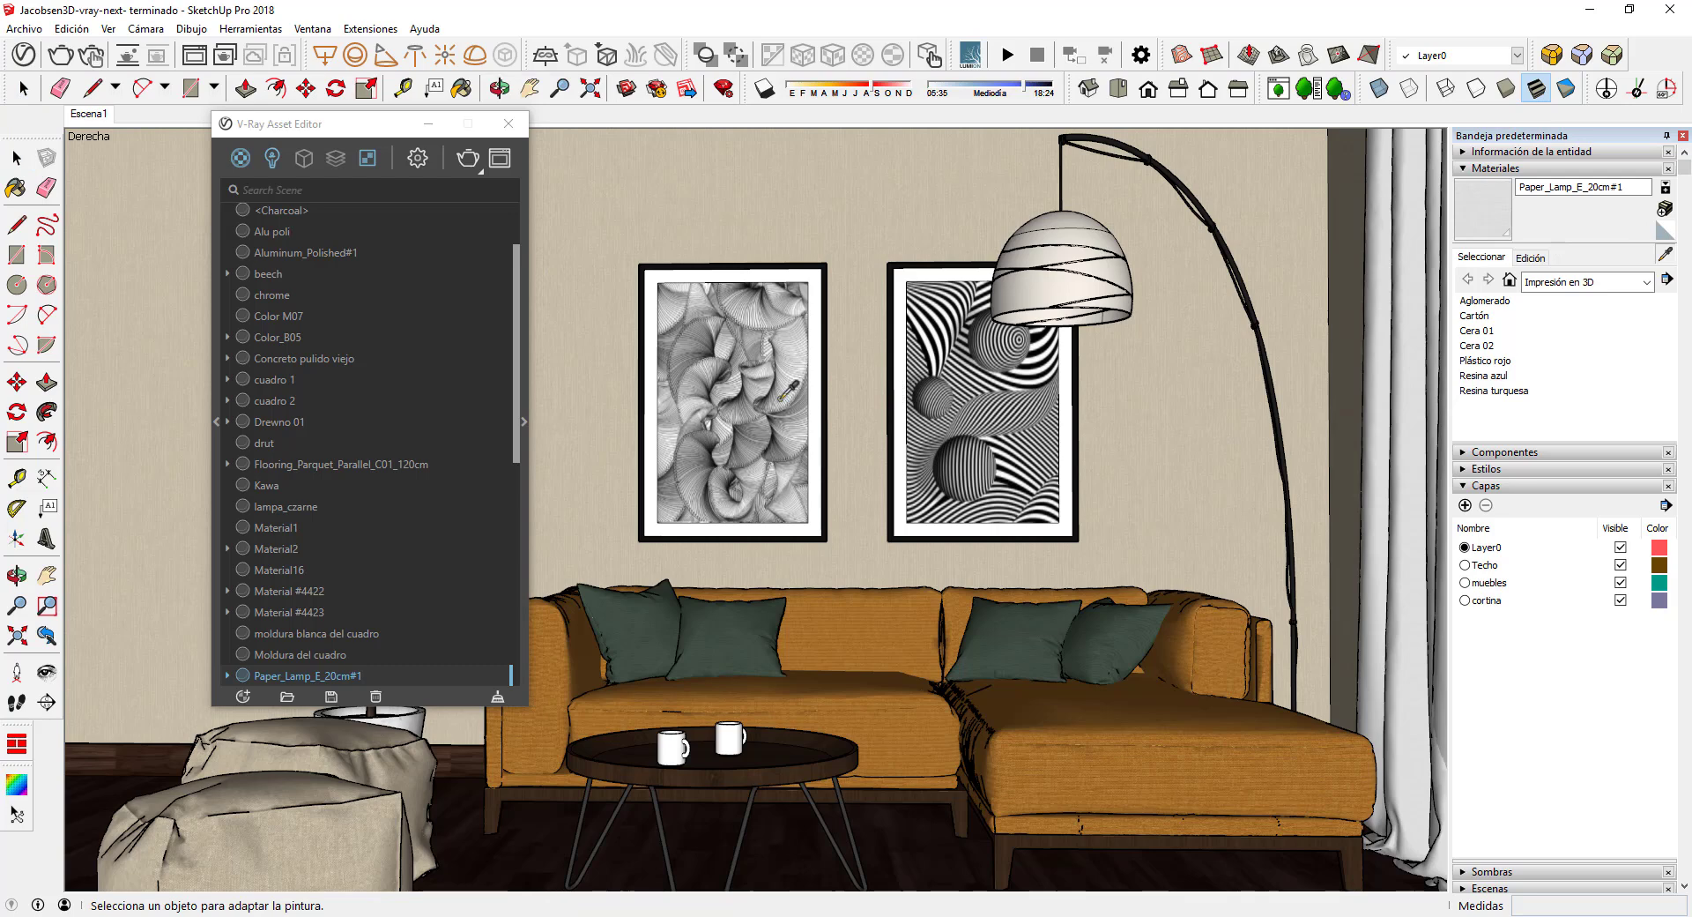
click(758, 380)
click(523, 389)
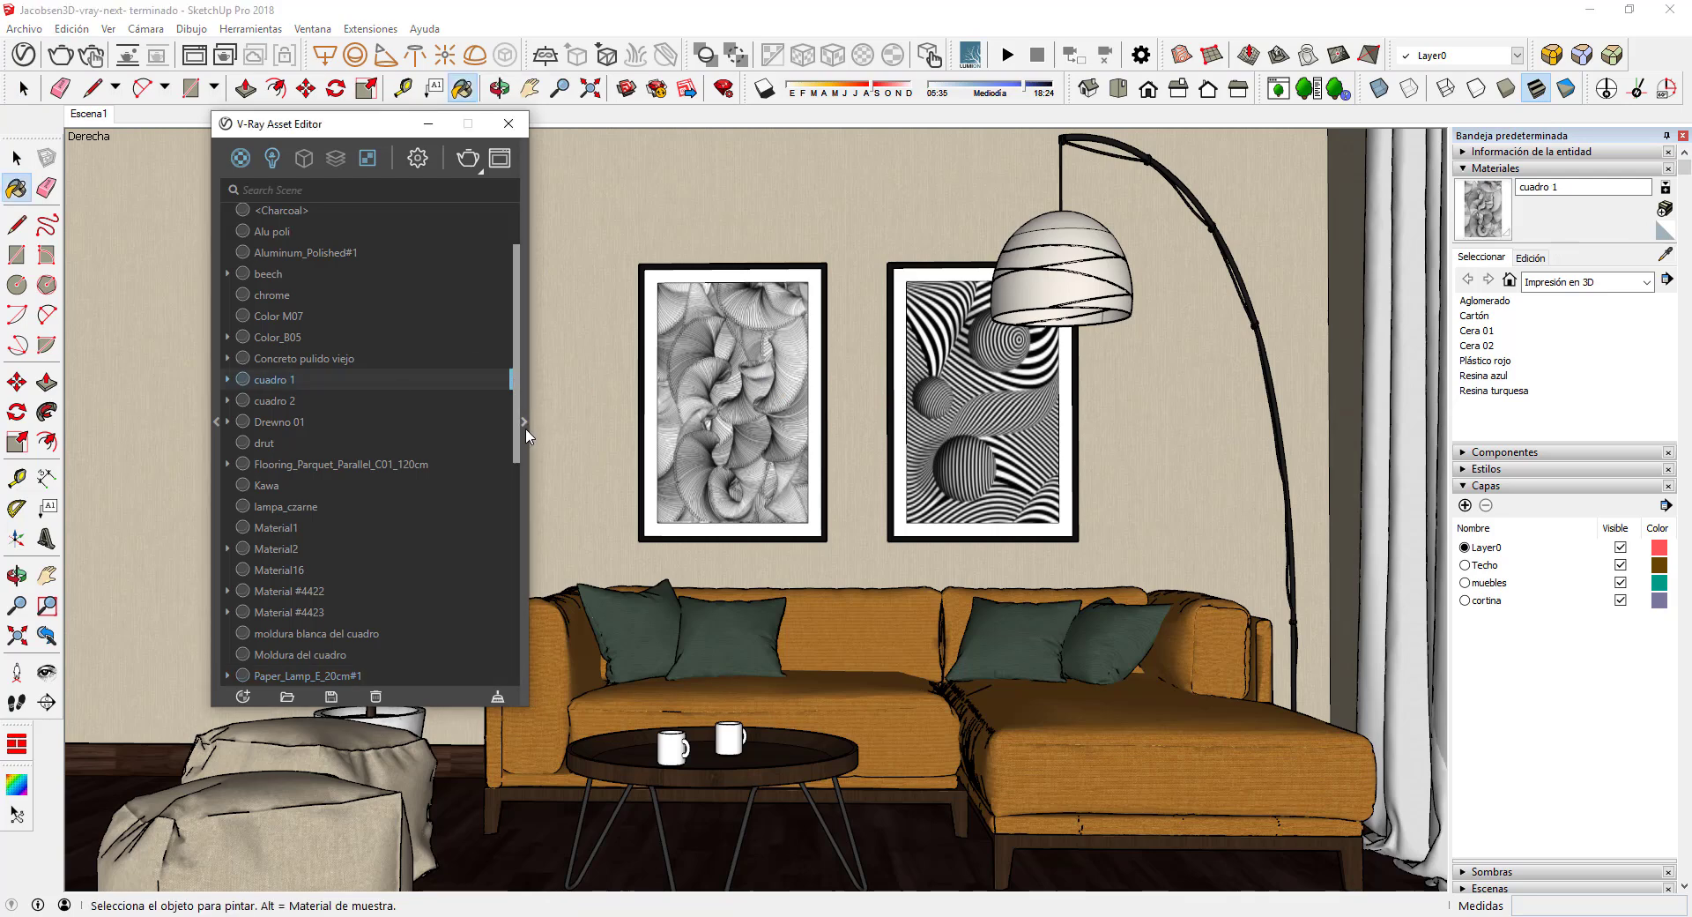
drag(725, 124, 585, 146)
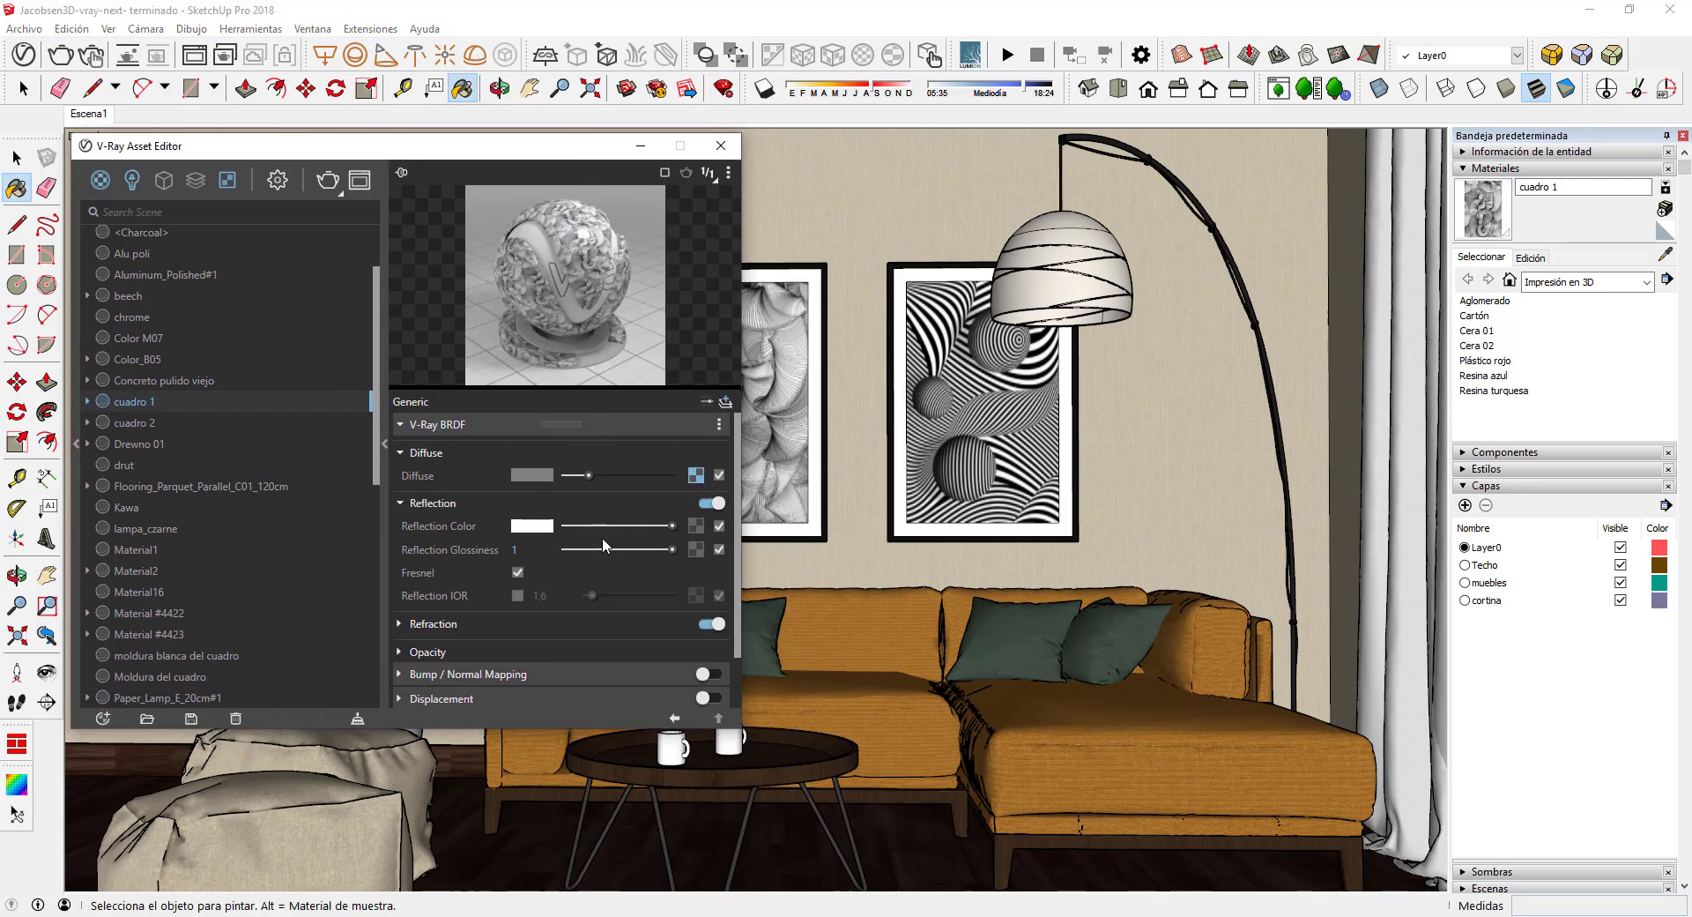
drag(665, 526, 641, 527)
Darken cuadro 2's reflection colour likewise, then load the orange sofa's Material #4422
click(1666, 255)
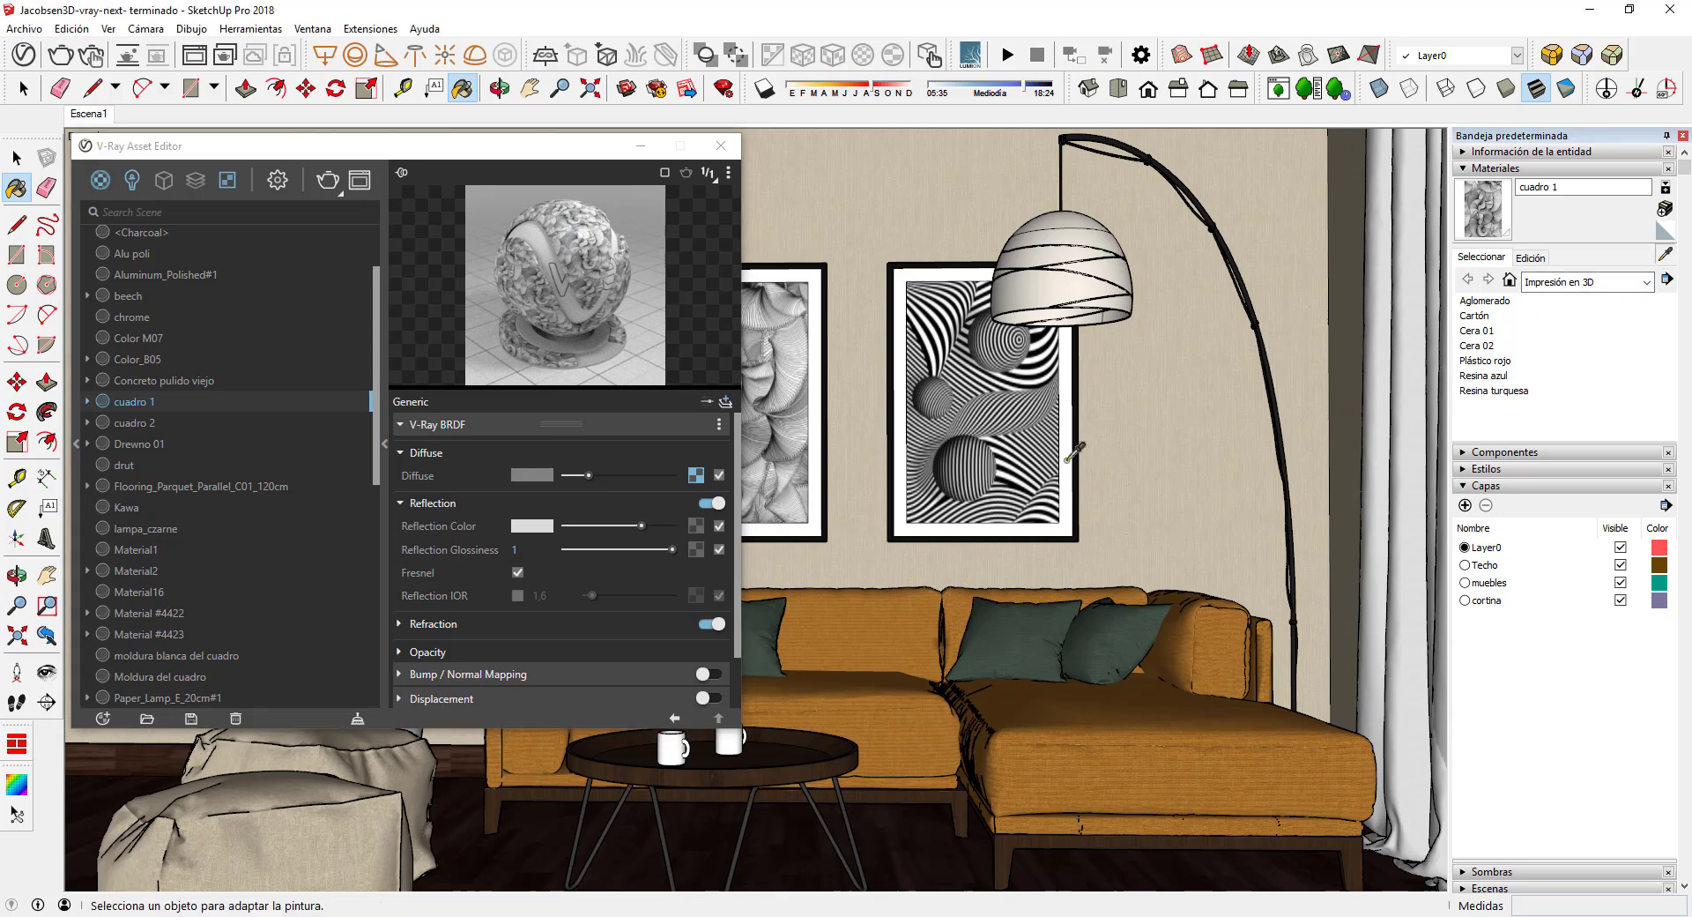
click(1016, 434)
drag(667, 526, 647, 529)
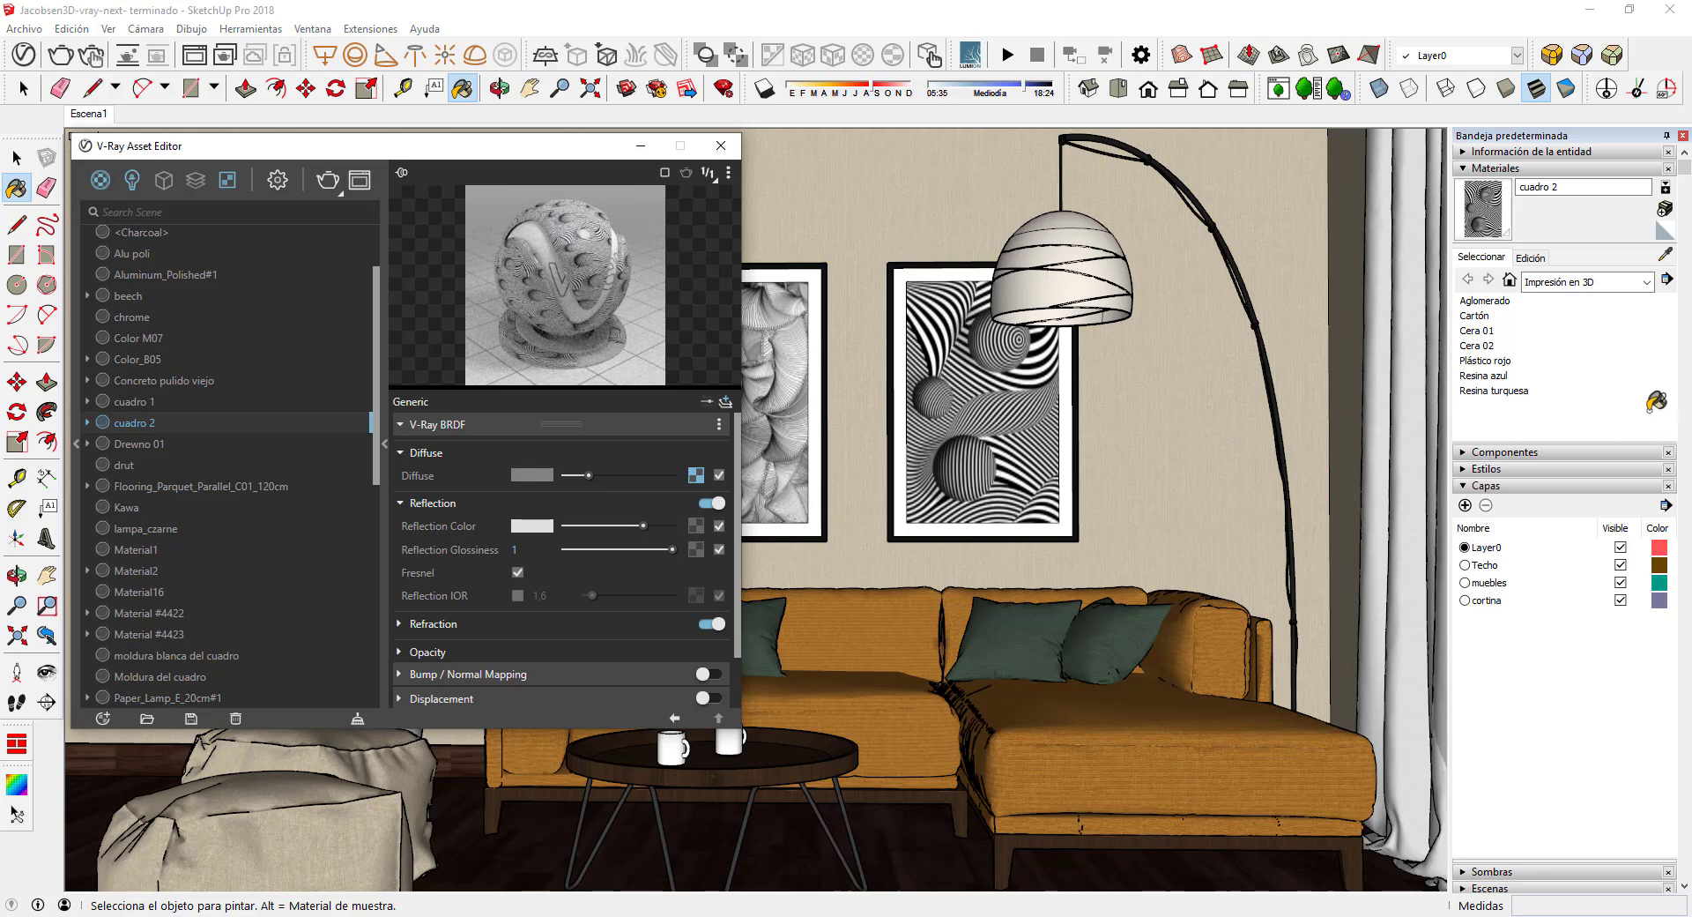
alt+click(1148, 743)
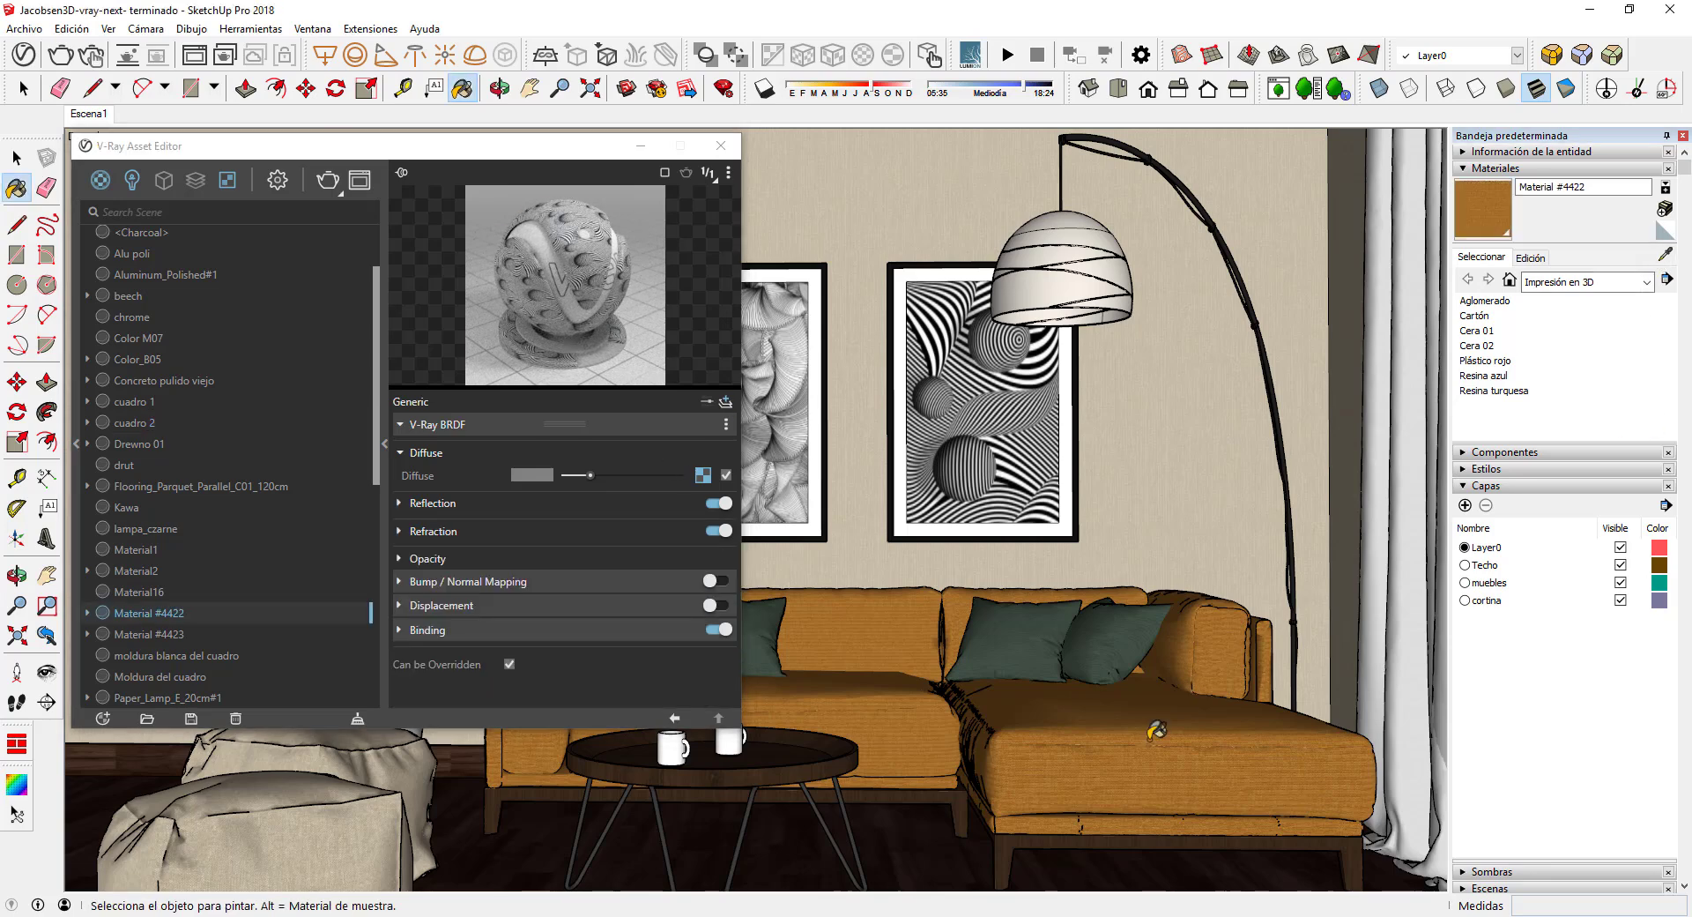
Enable bump on Material #4422 using the 82_canvas fabric texture-seamless_hr_bump bitmap
click(594, 583)
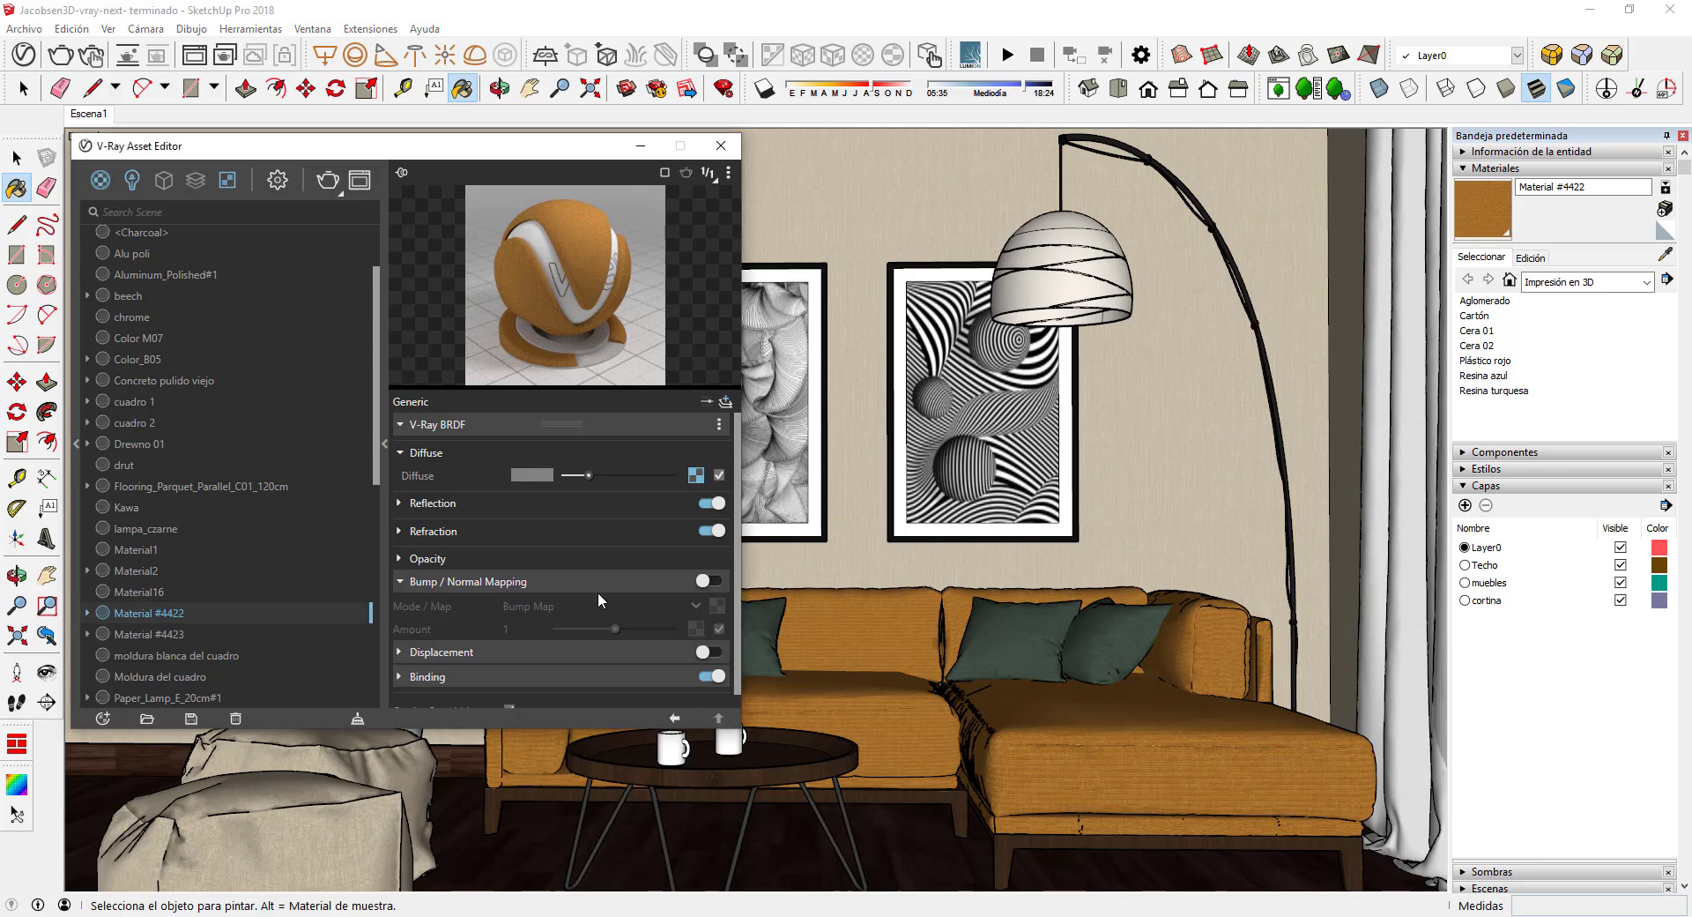
click(705, 582)
click(717, 607)
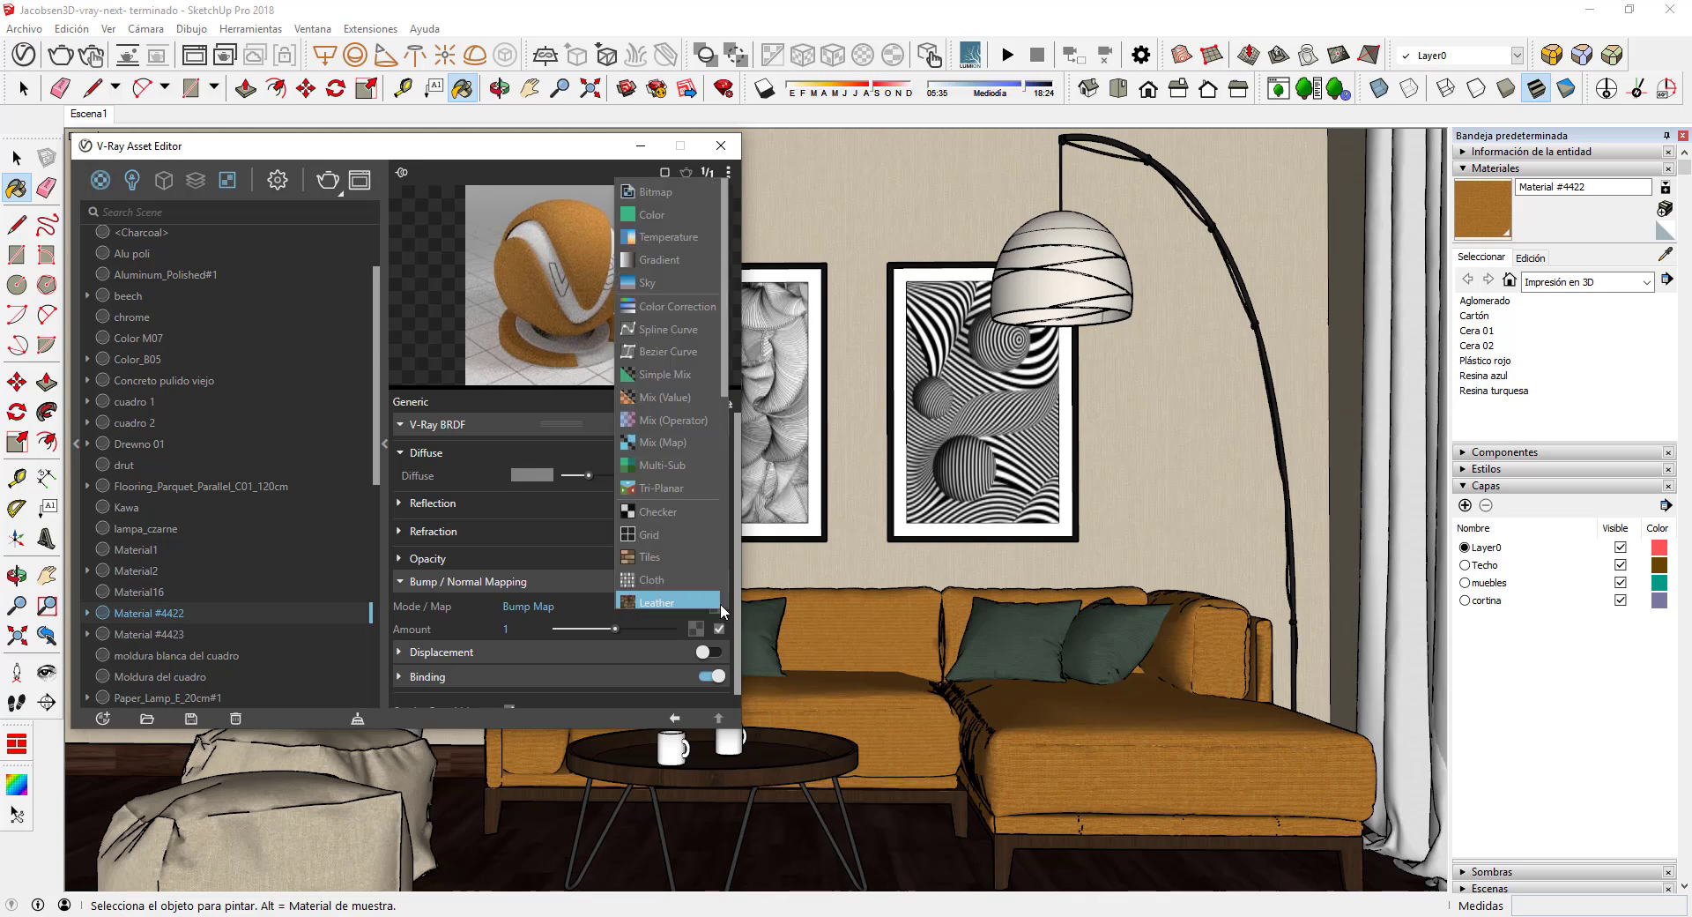
click(684, 197)
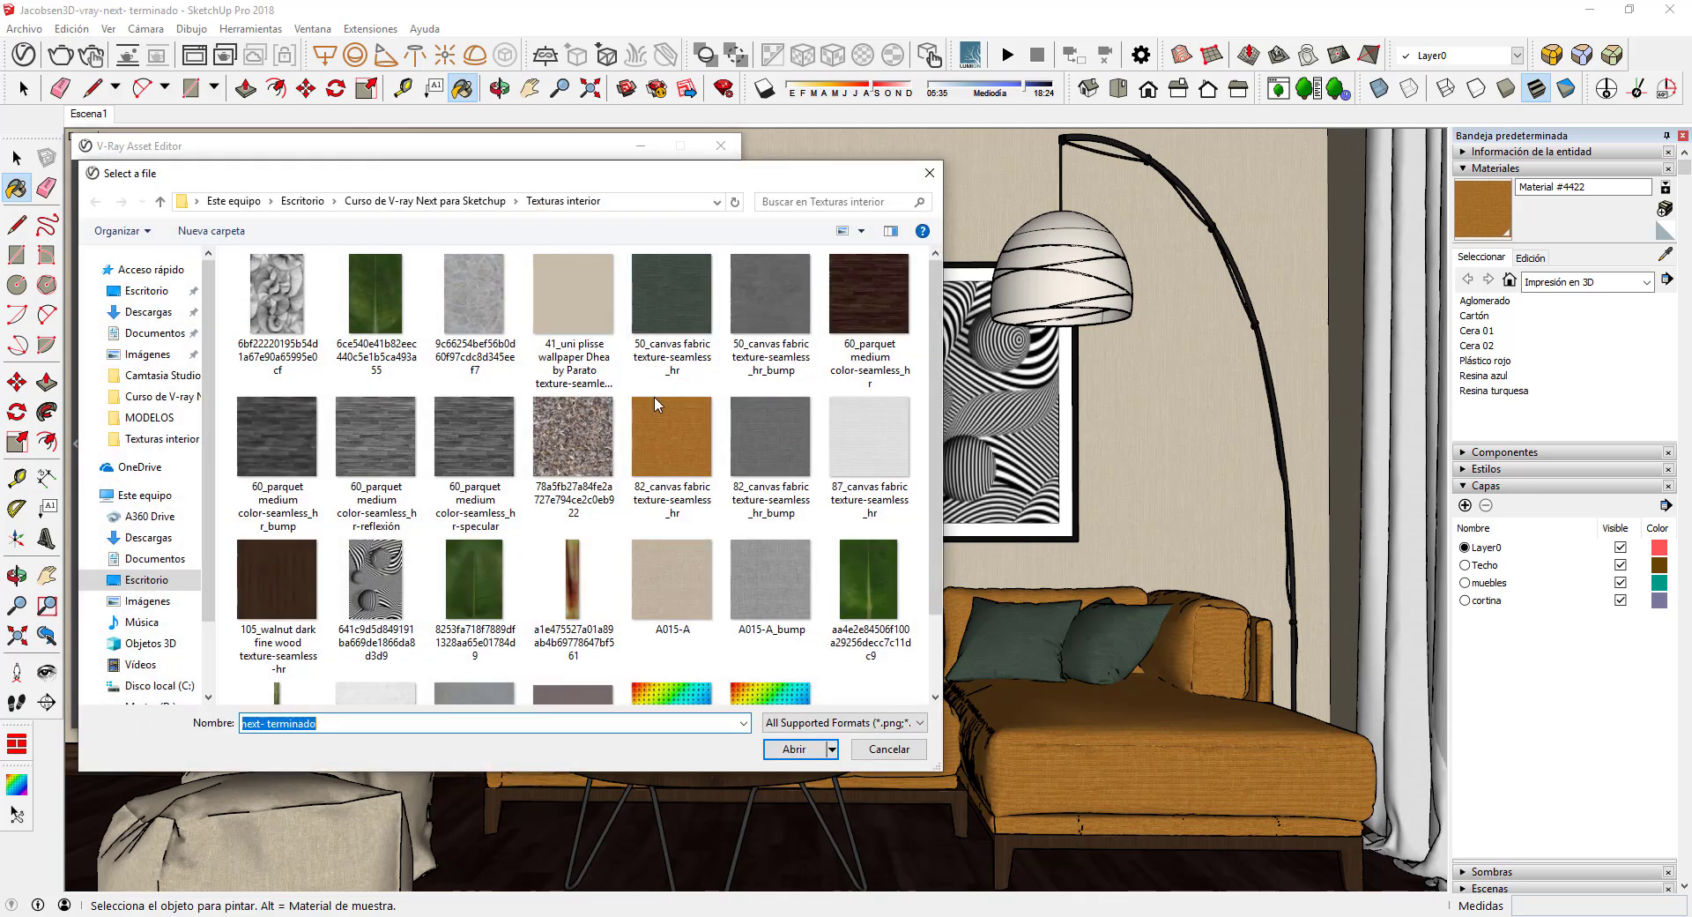
click(733, 434)
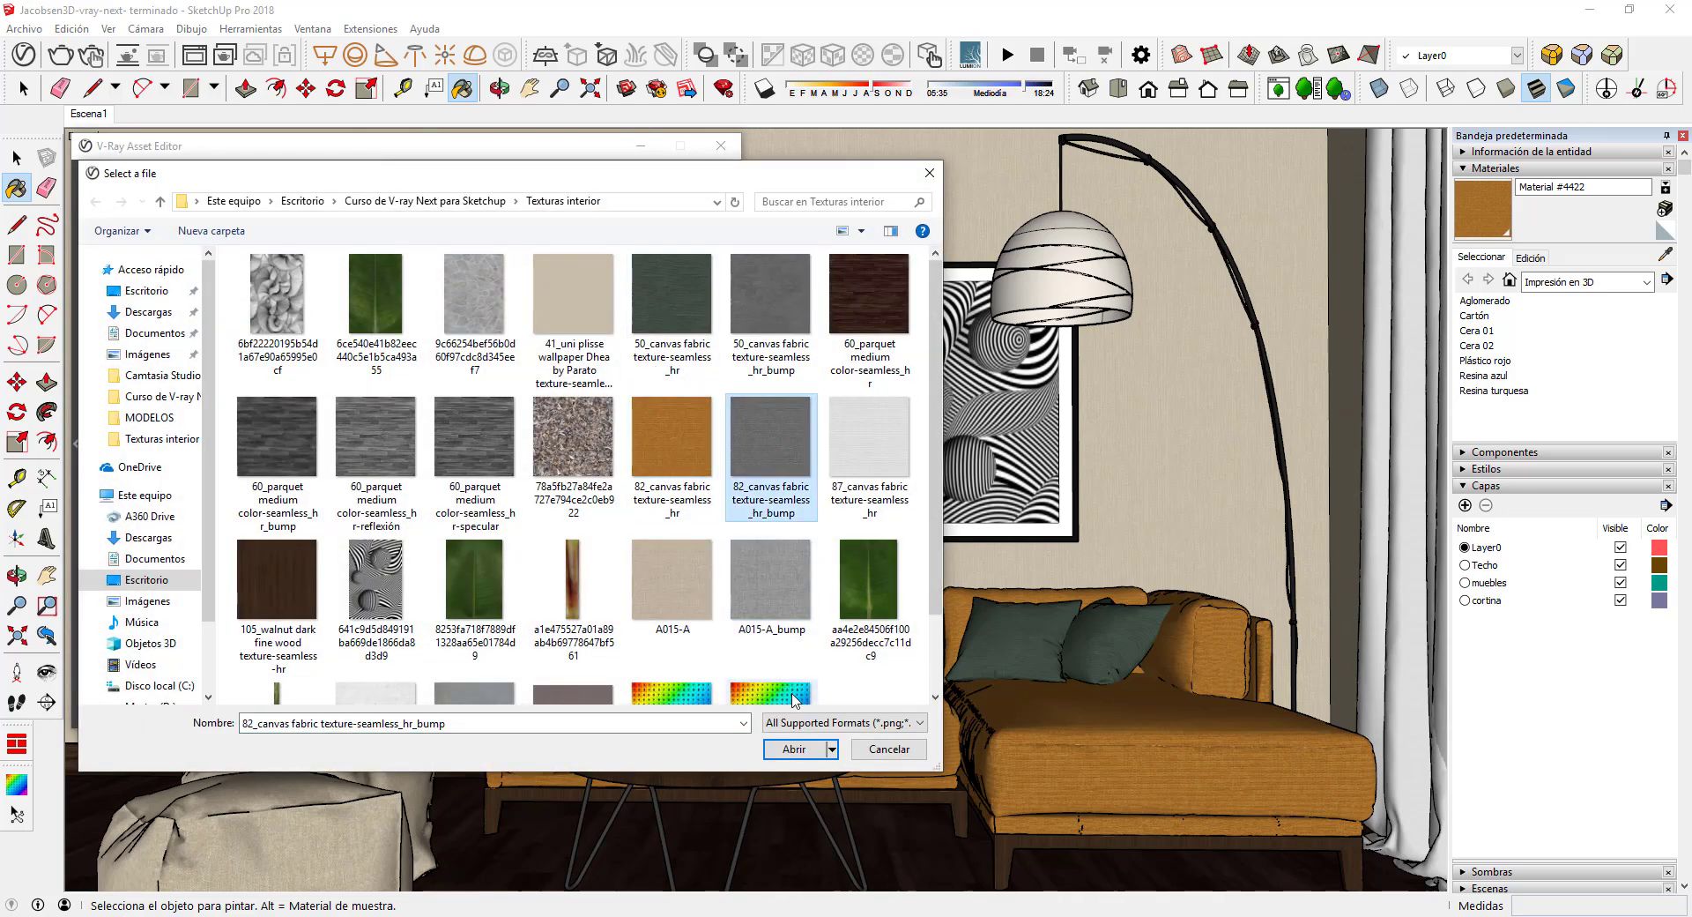
click(793, 748)
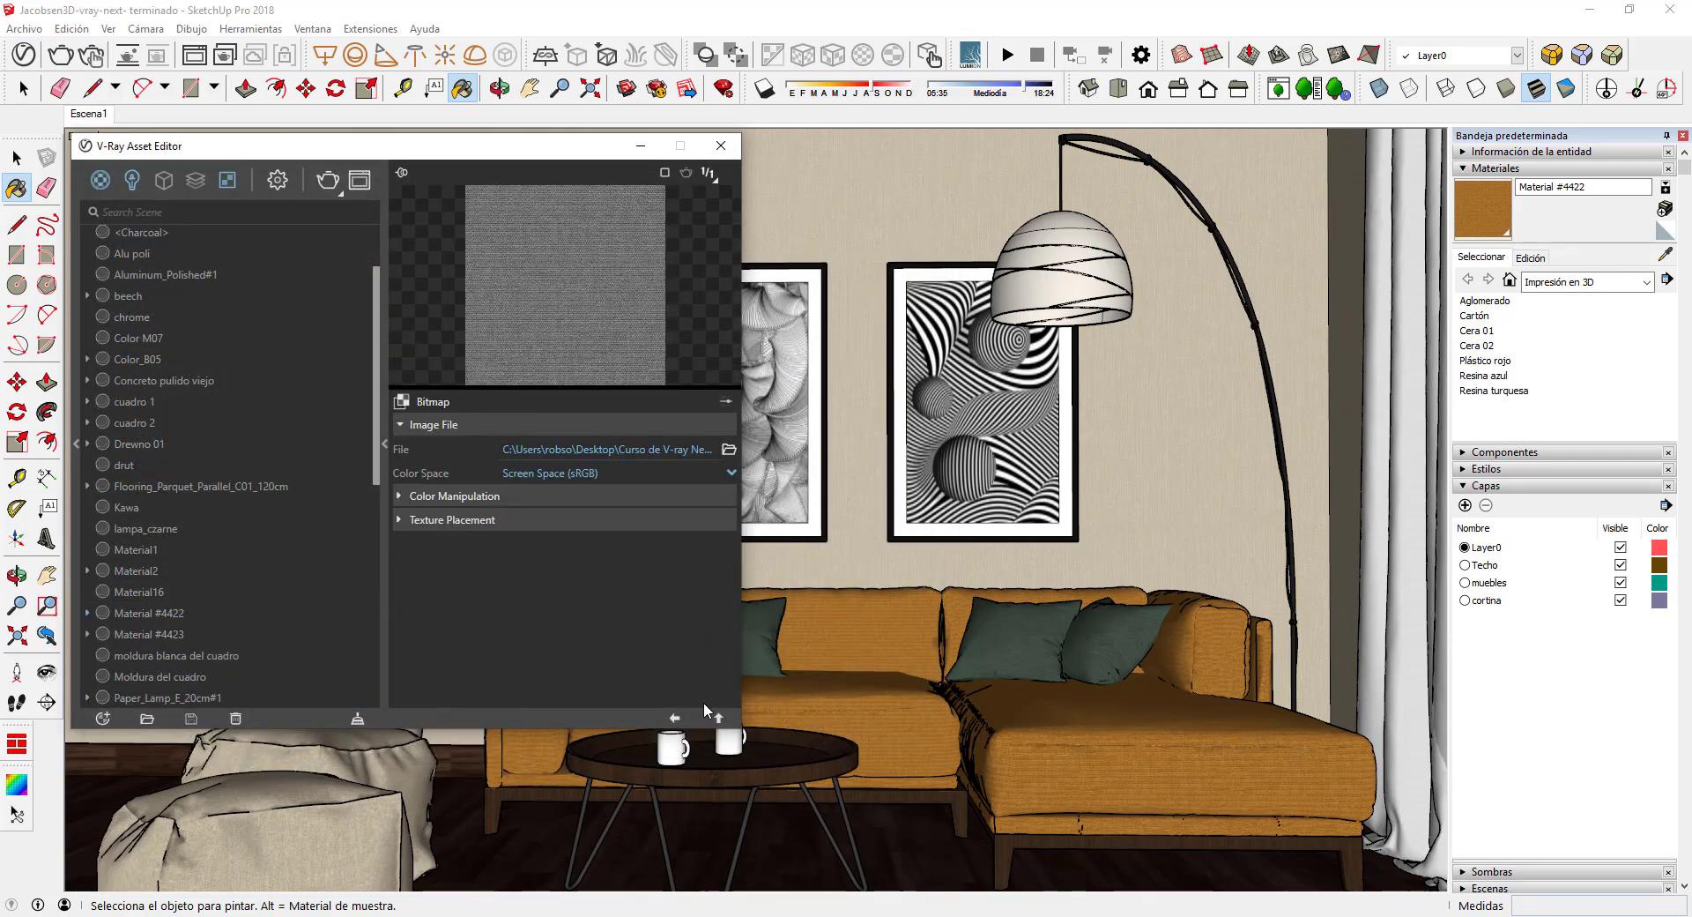
click(718, 719)
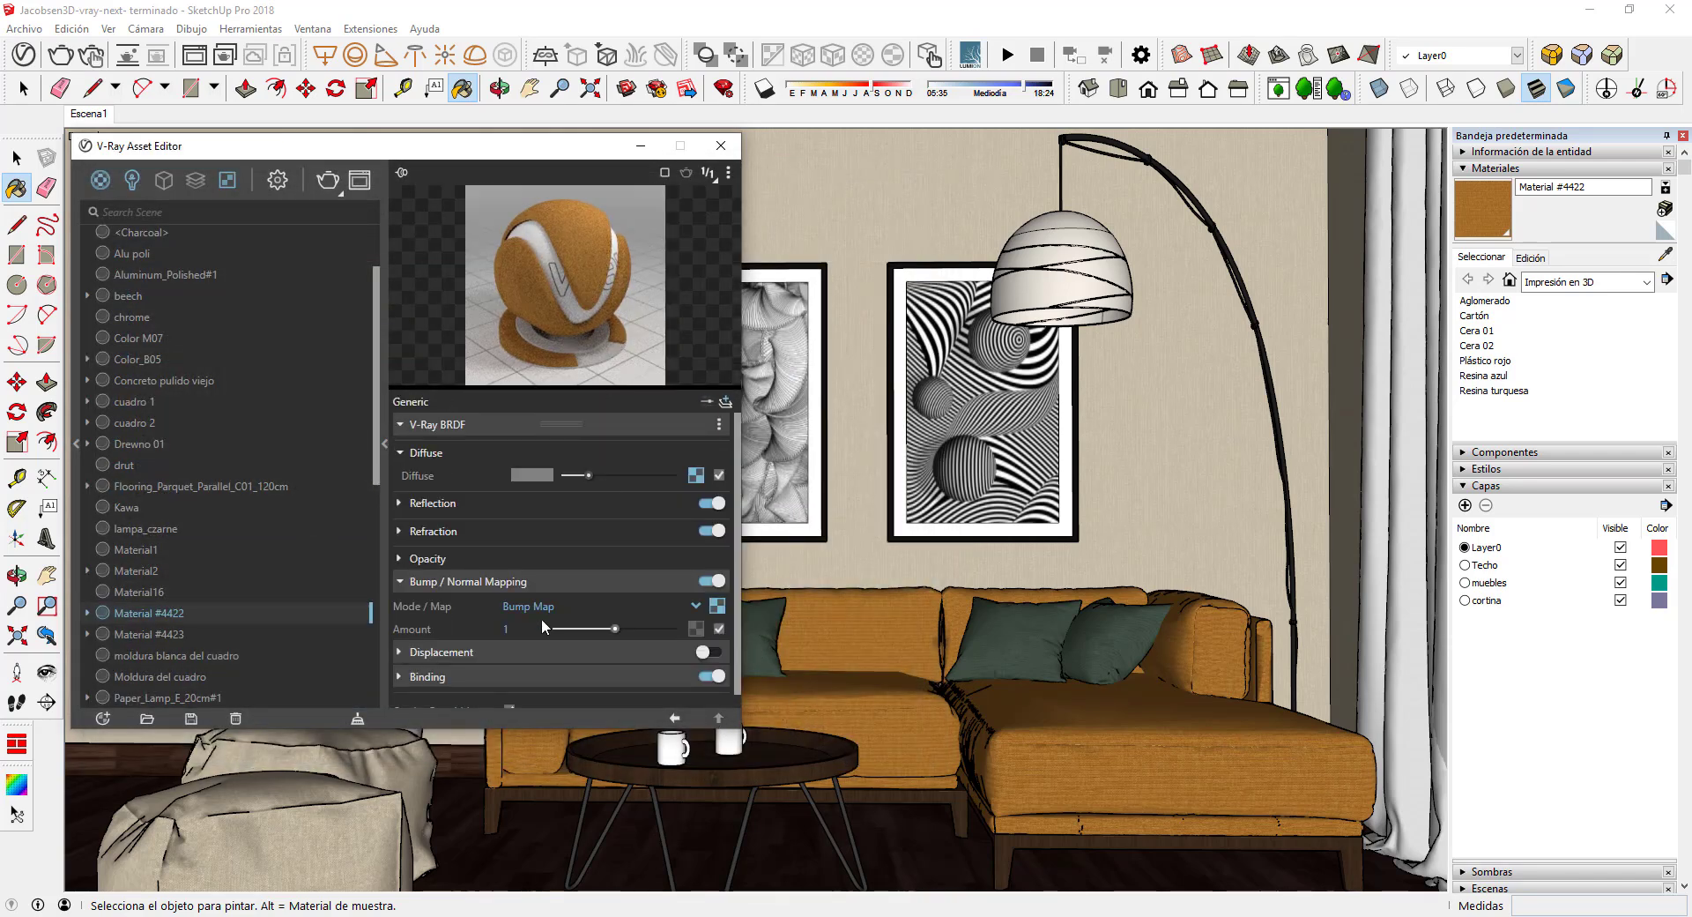
Set the sofa bump amount to 0,2 and sample the green cushion's Material #4423
text(0,2)
key(Return)
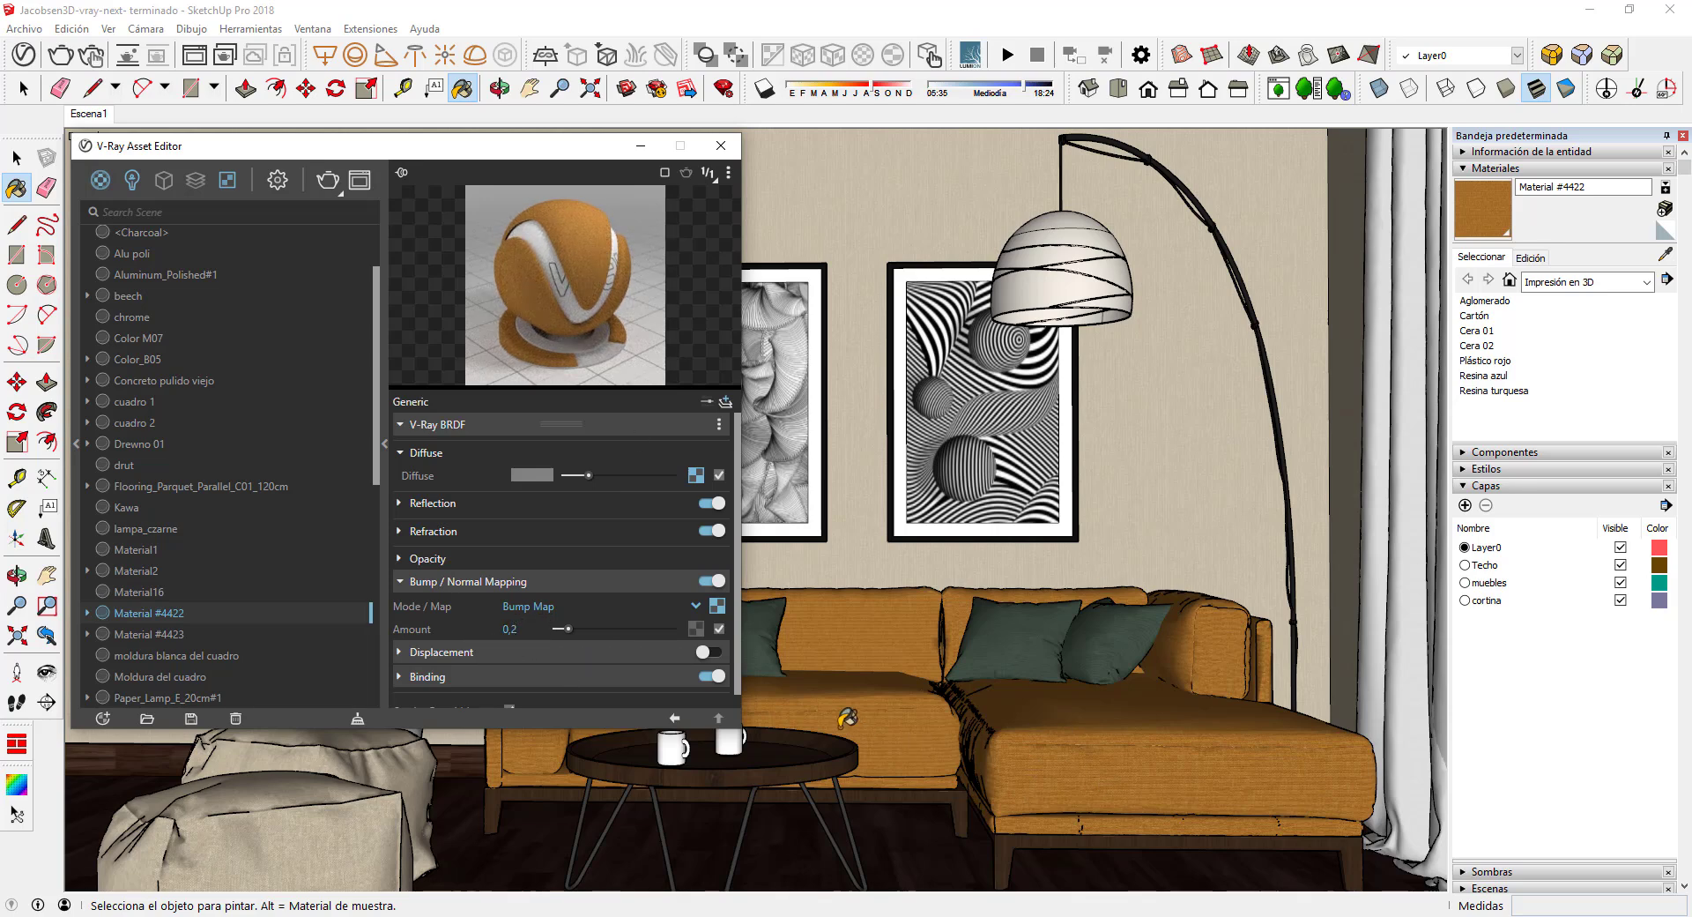
click(1664, 256)
click(1031, 650)
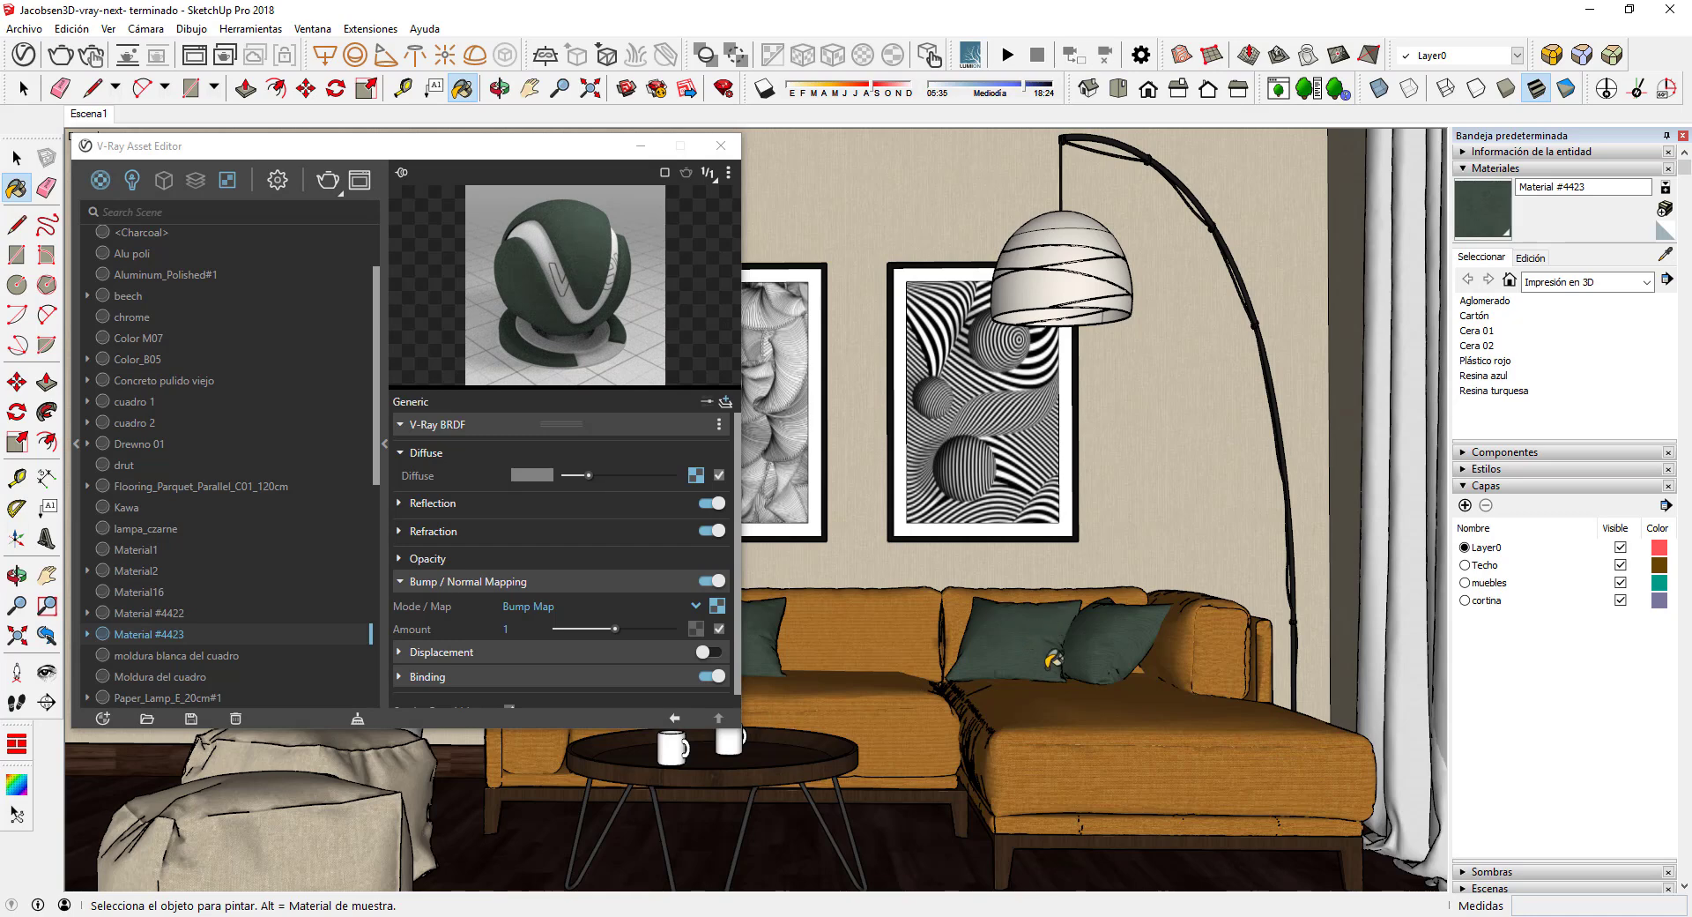
Set Material #4423's bump amount to 0,2
click(524, 628)
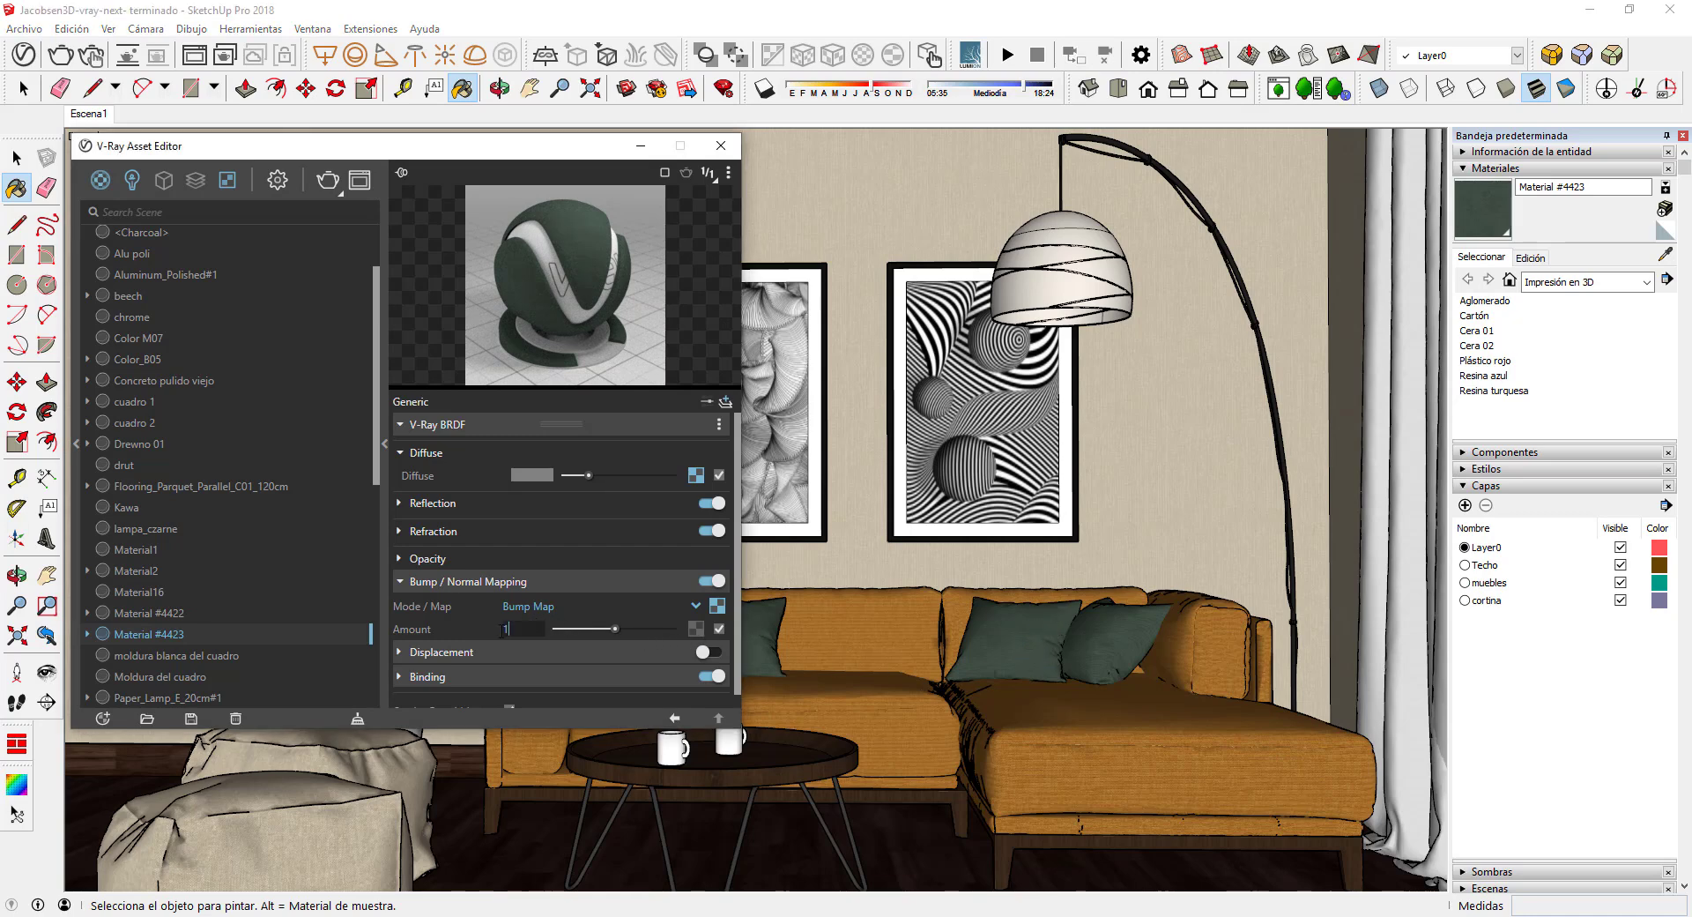
text(0,2)
key(Return)
Set Color_B05's bump amount to 0,2 and start a new render of the living room
drag(491, 139, 975, 171)
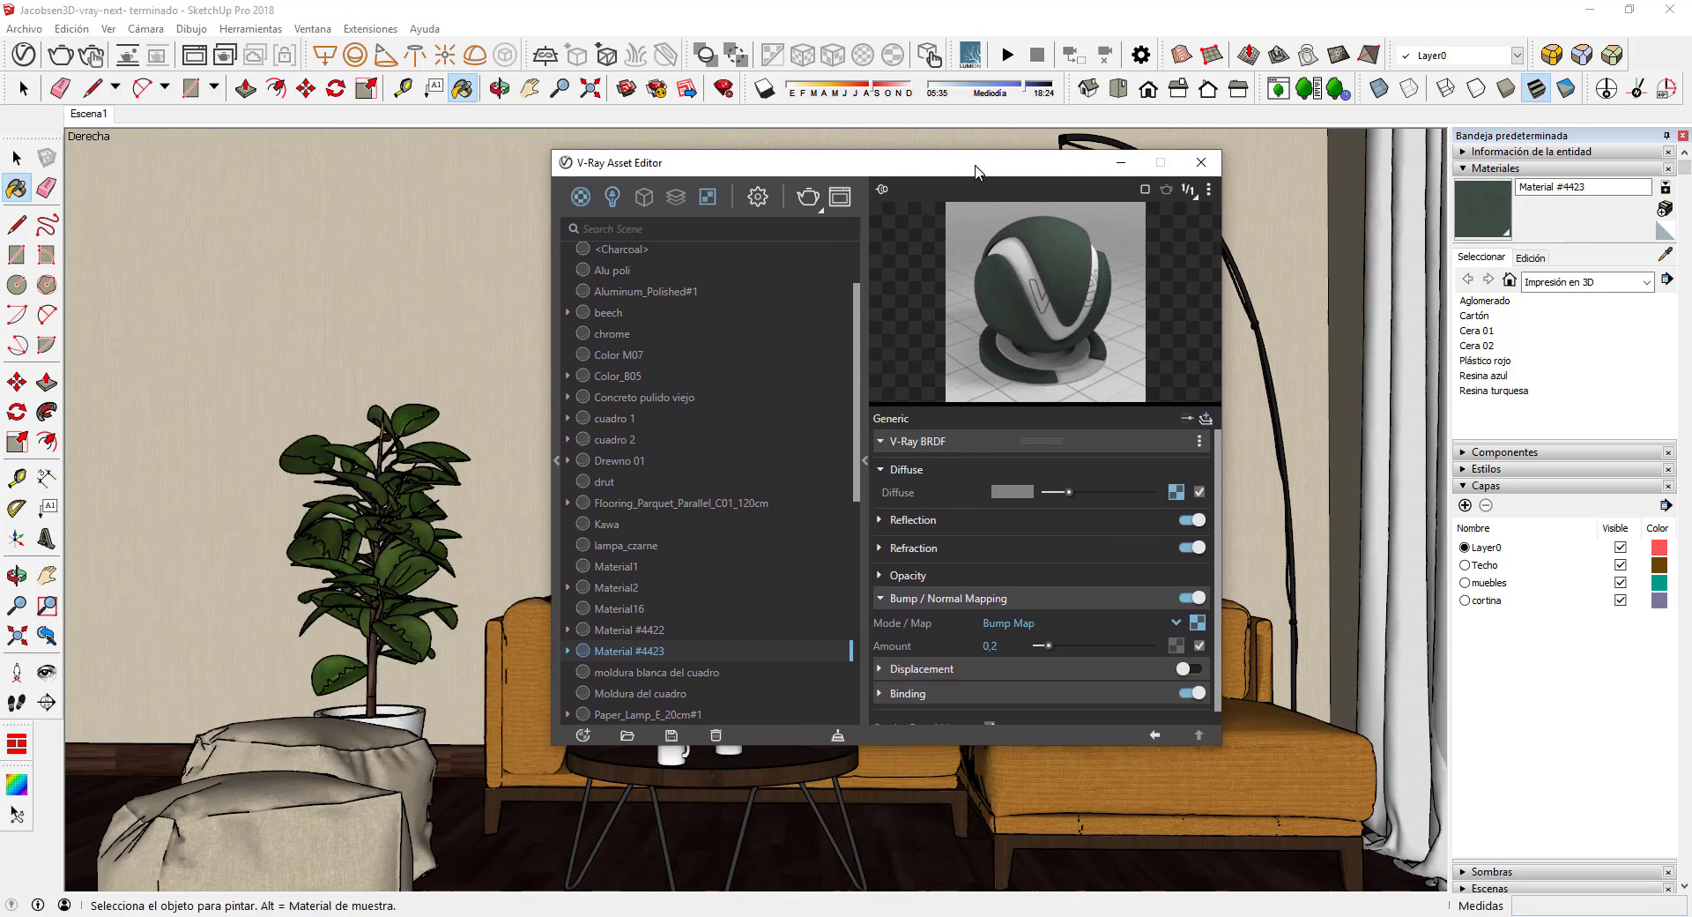
alt+click(333, 824)
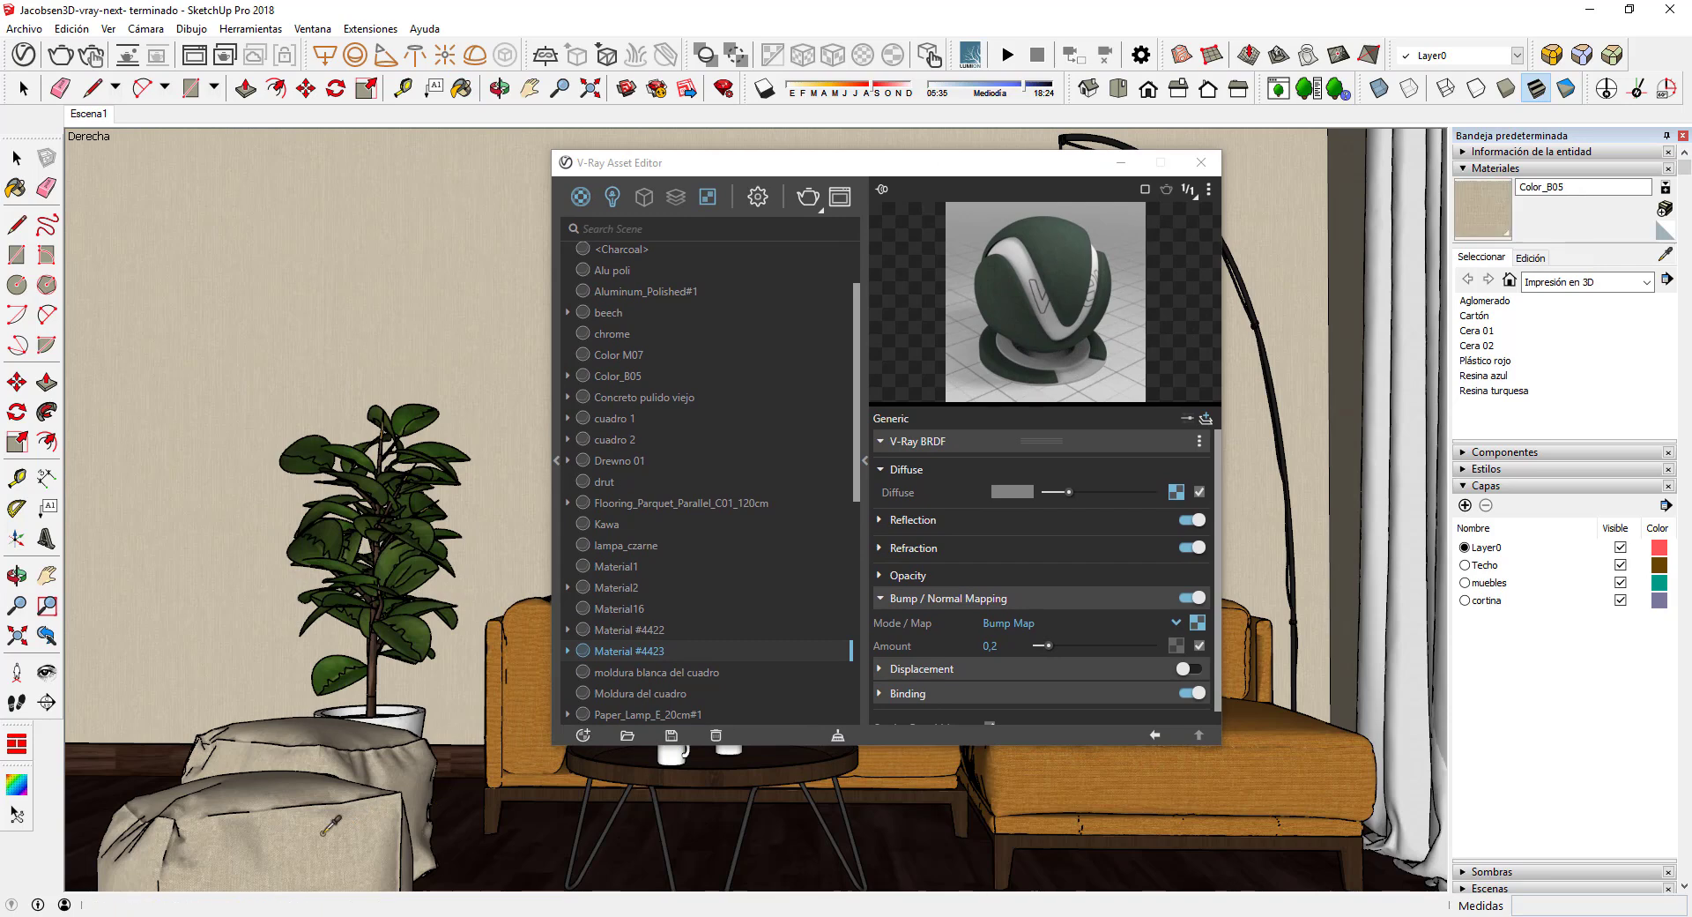
click(992, 645)
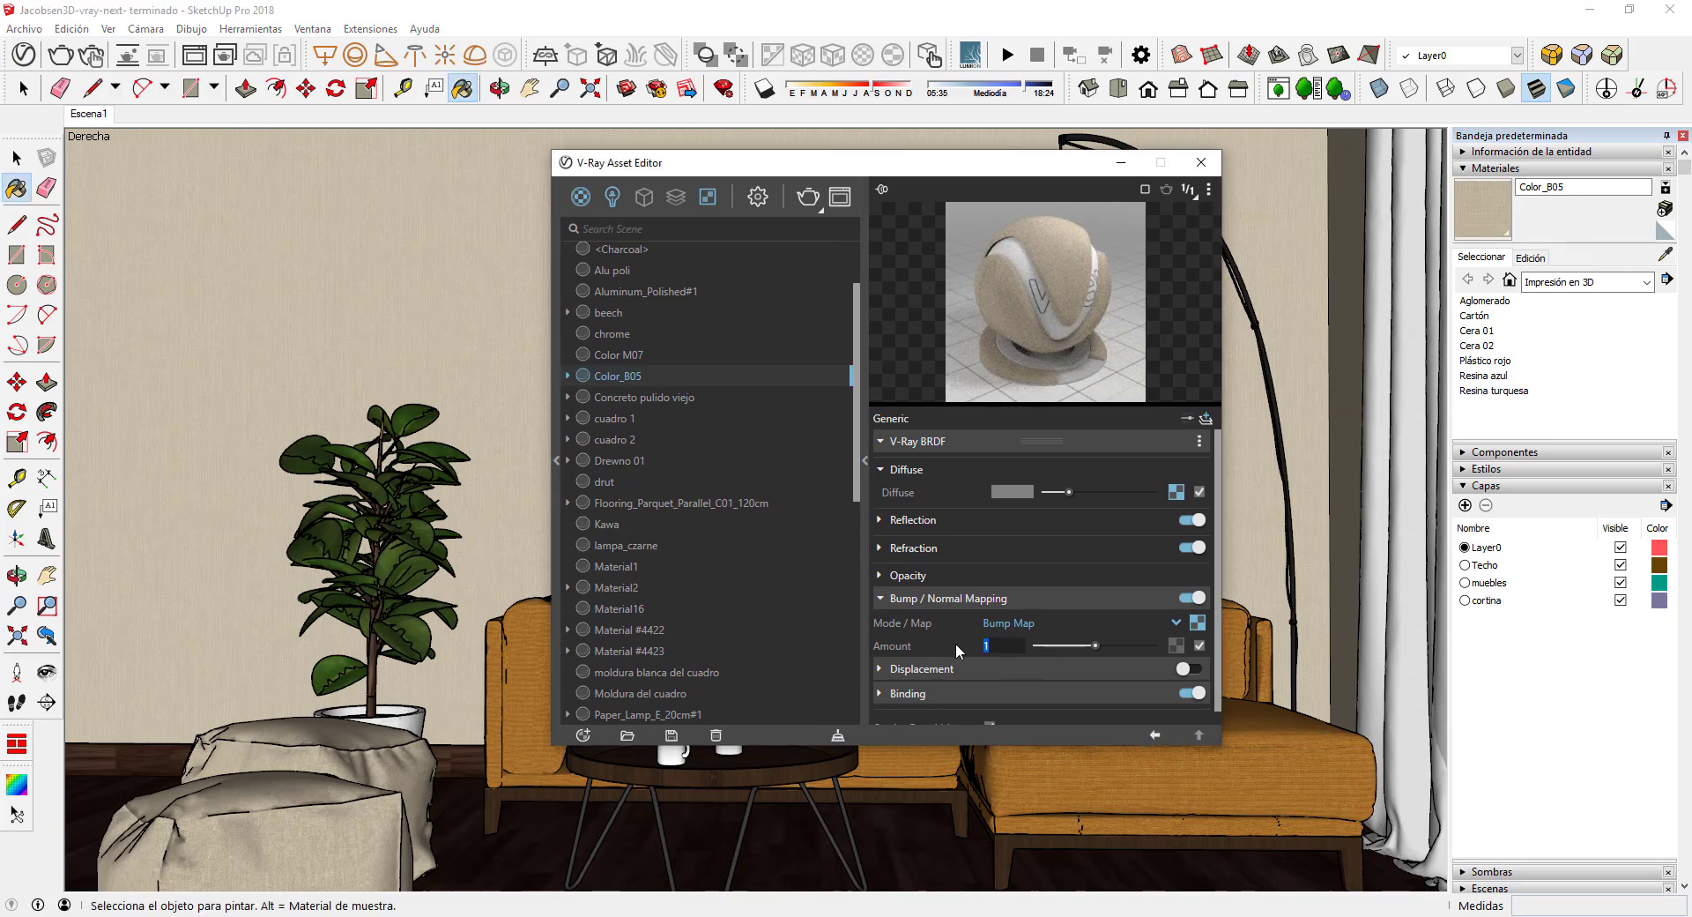
text(0,2)
key(Return)
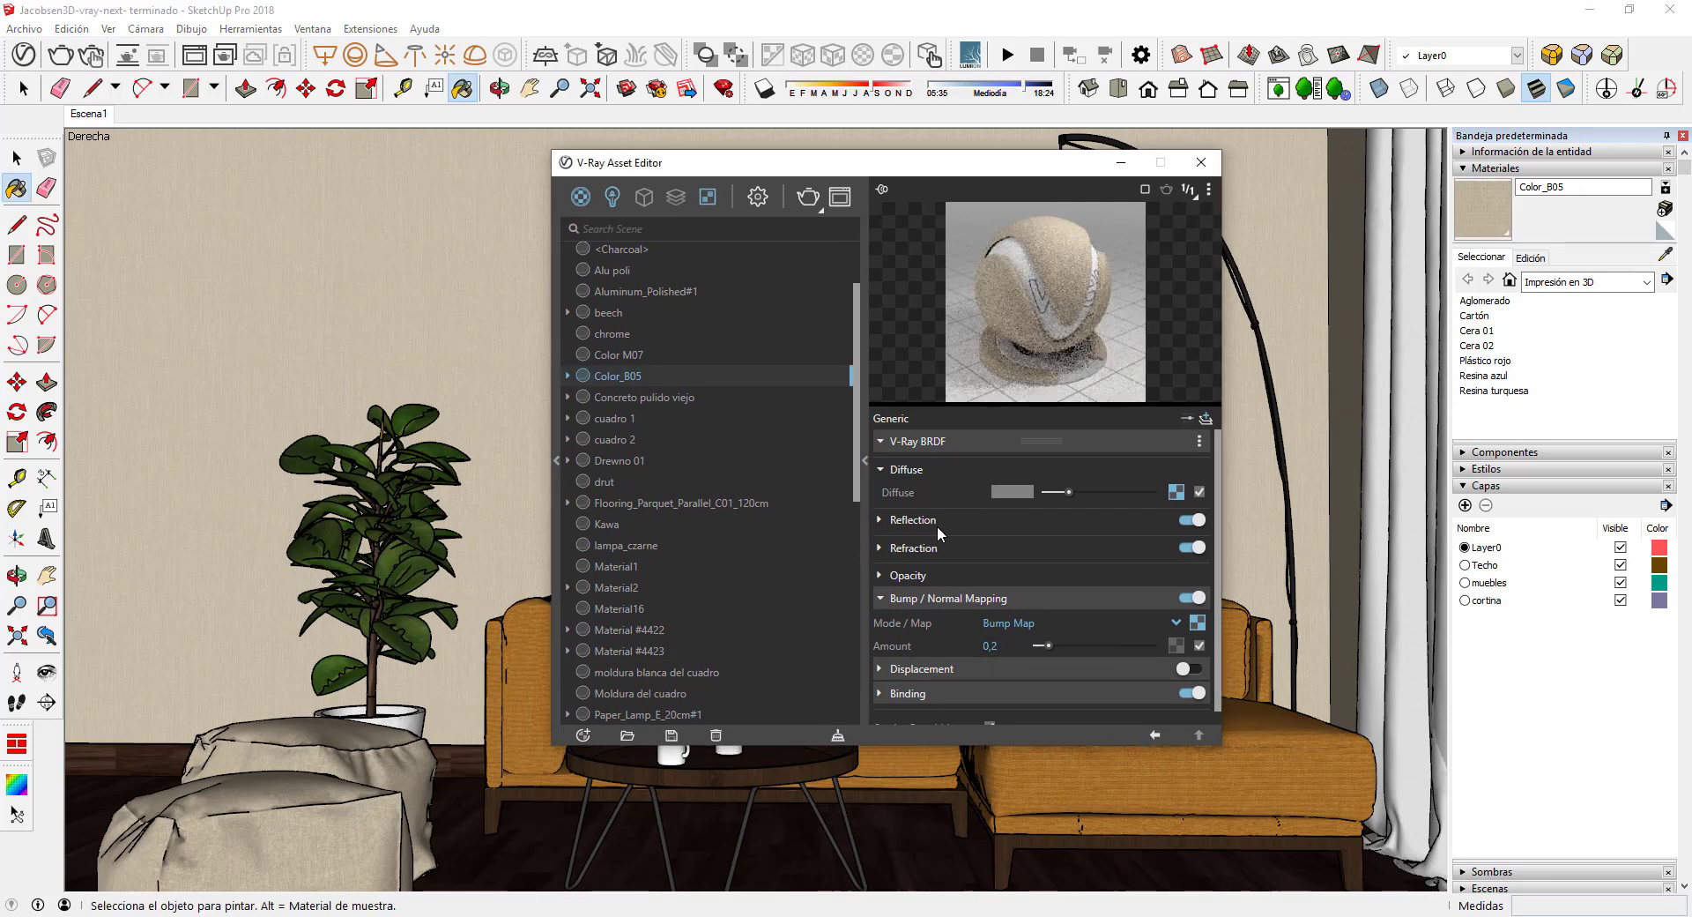
click(924, 467)
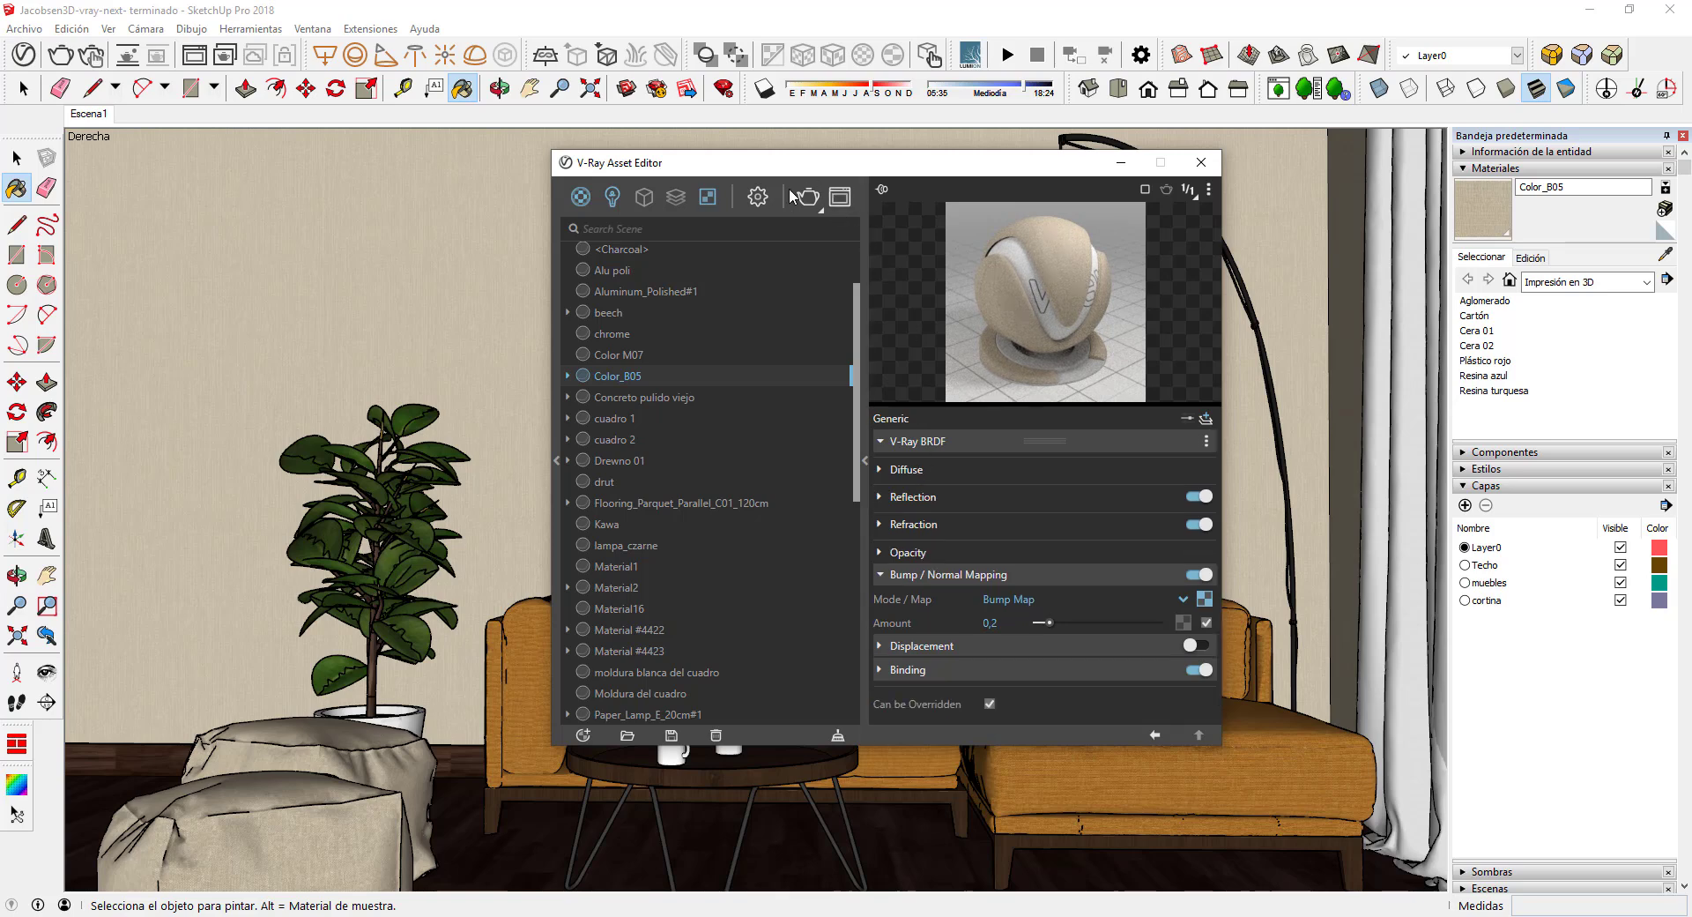
click(95, 115)
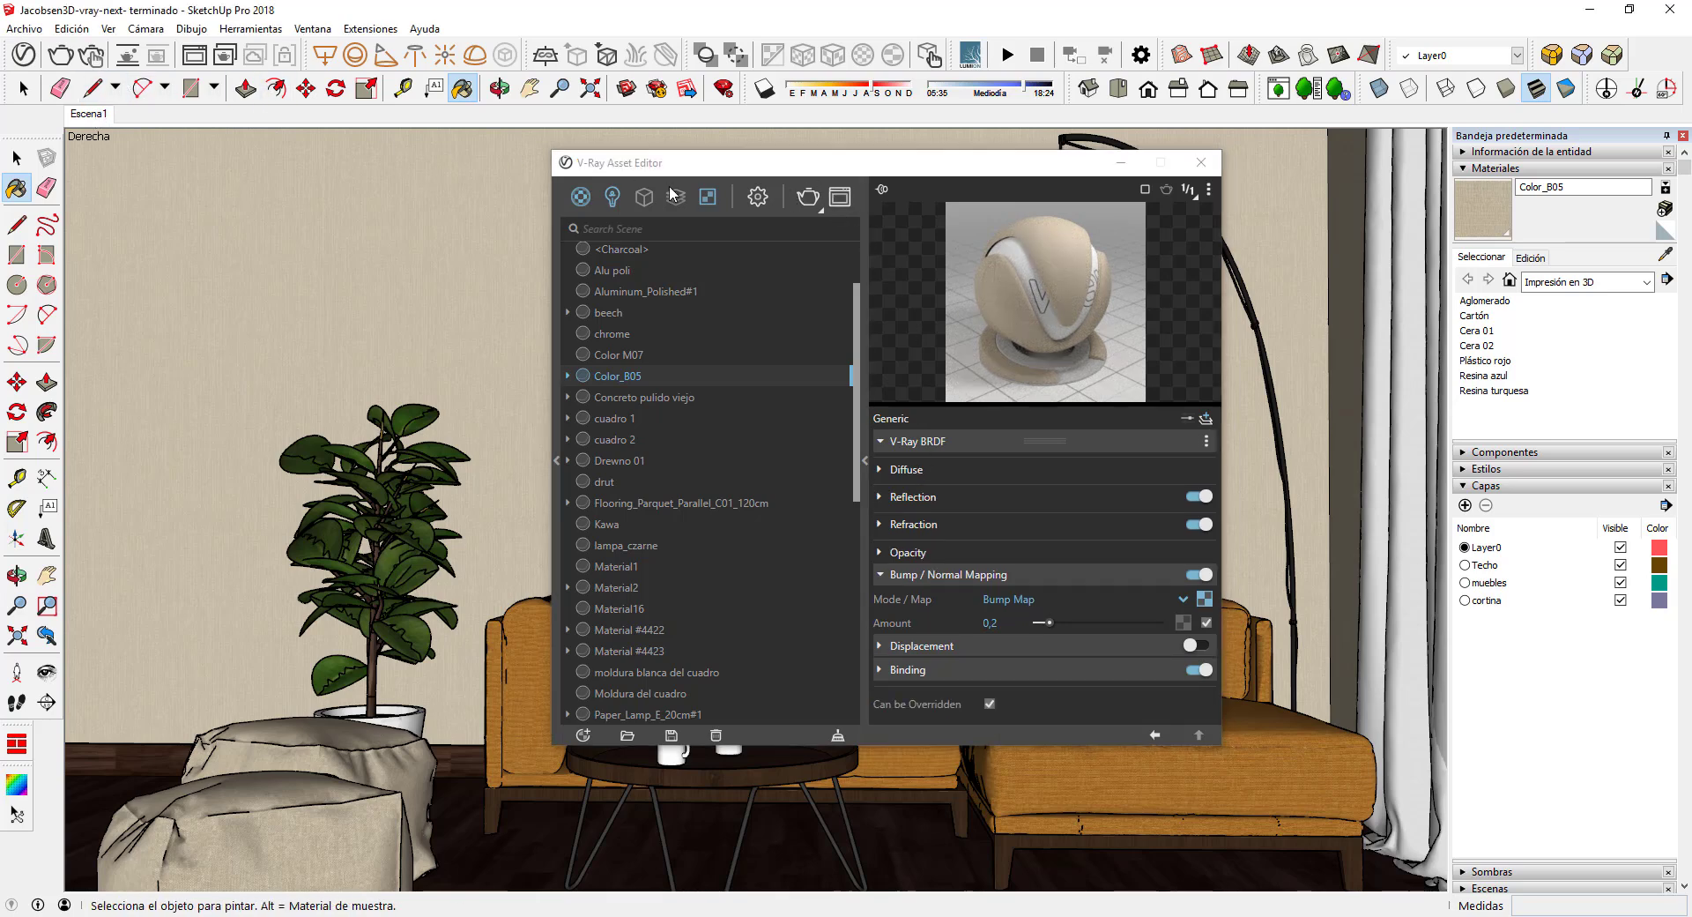
click(807, 198)
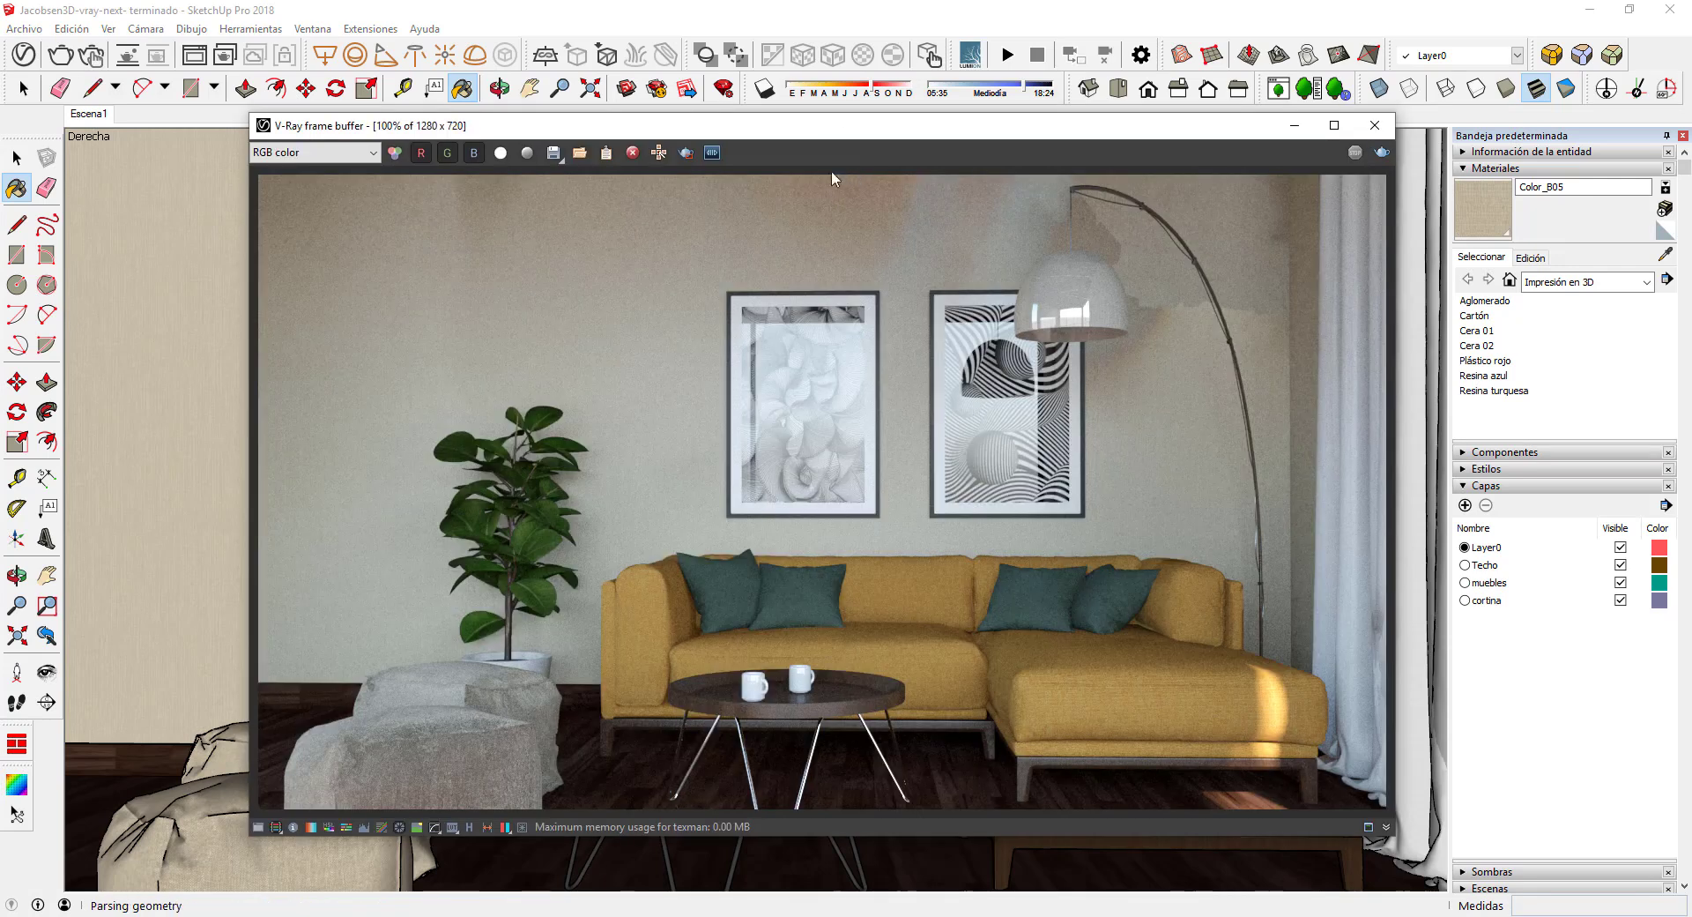
Let the bump-mapped re-render finish, then close the frame buffer
drag(859, 135, 759, 111)
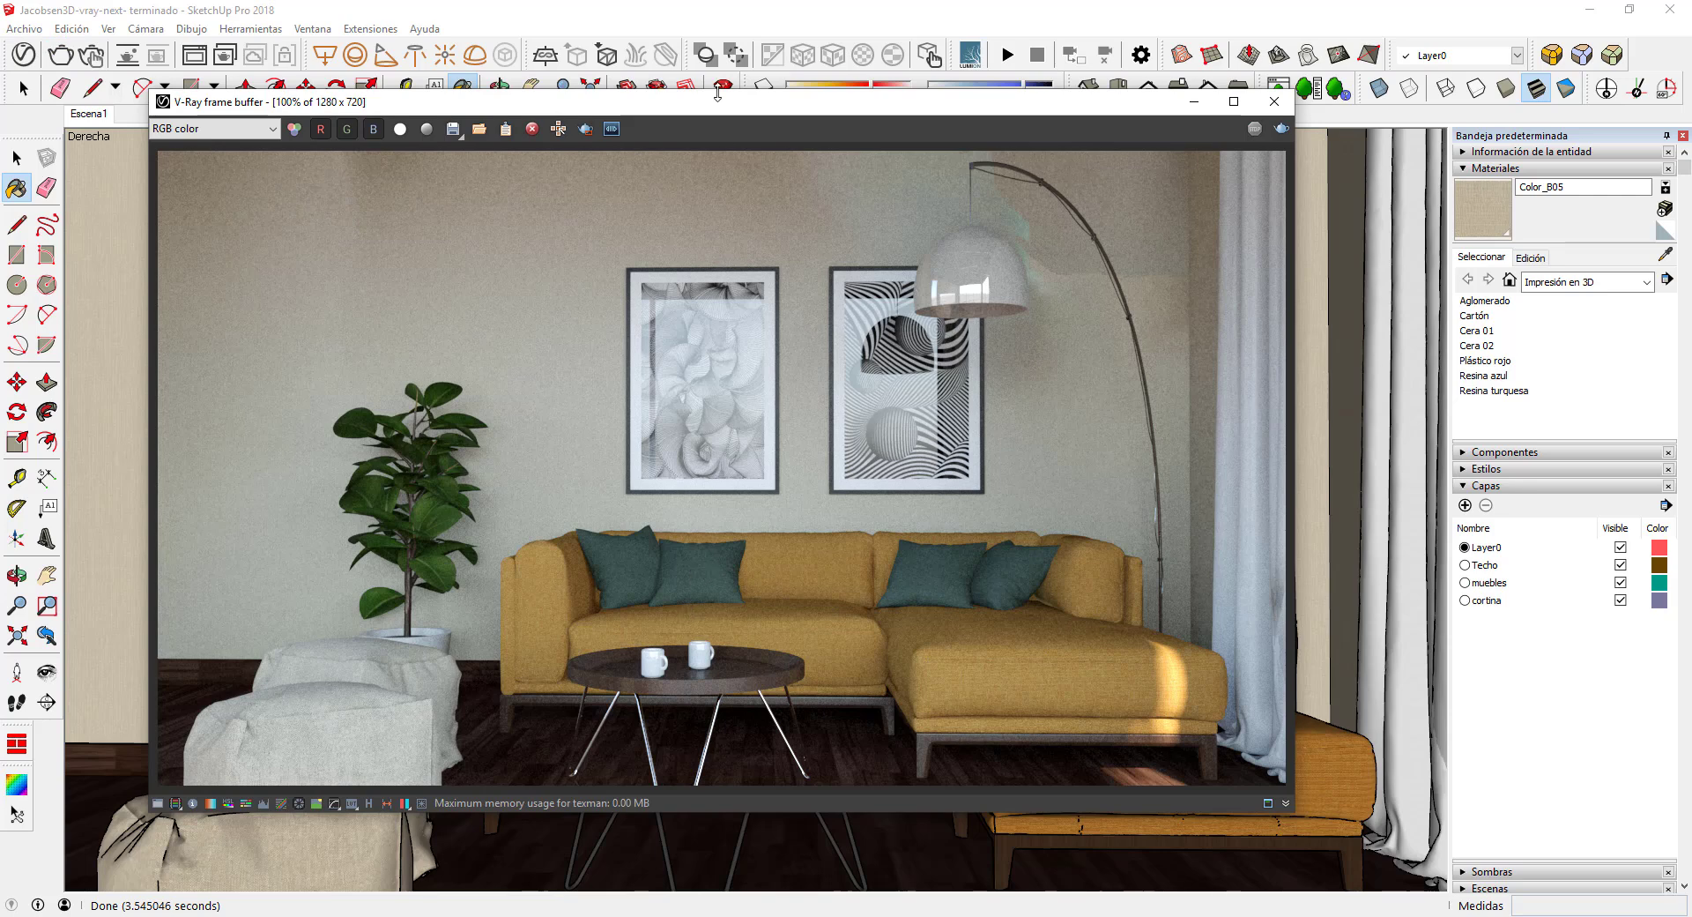
drag(719, 106, 734, 149)
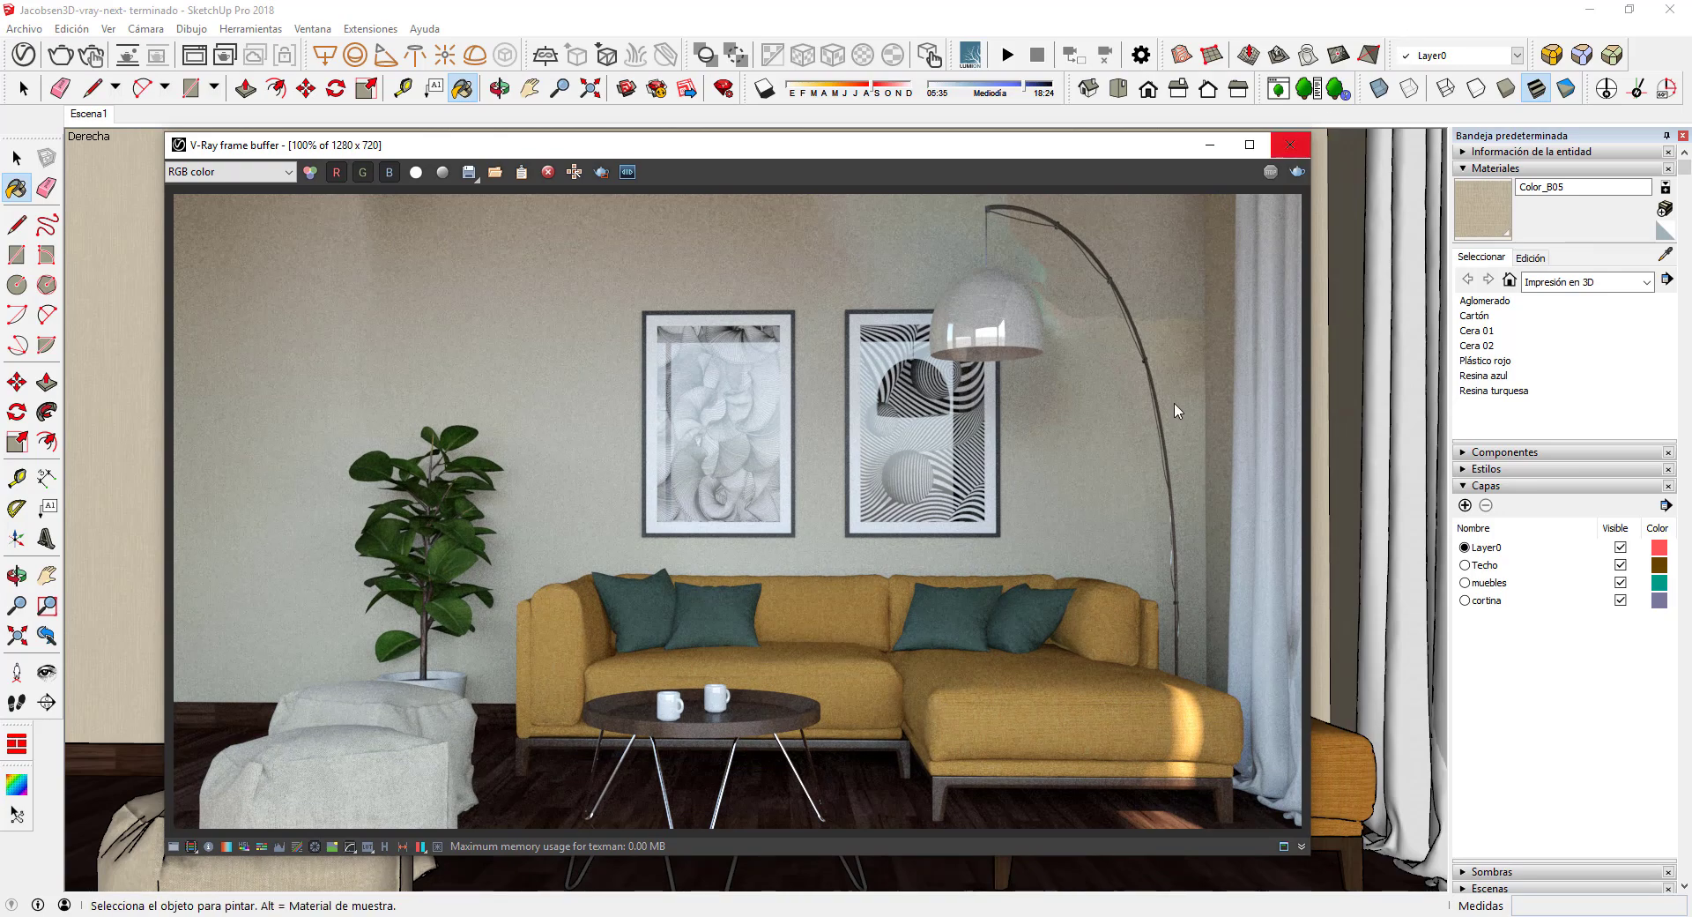
click(1298, 154)
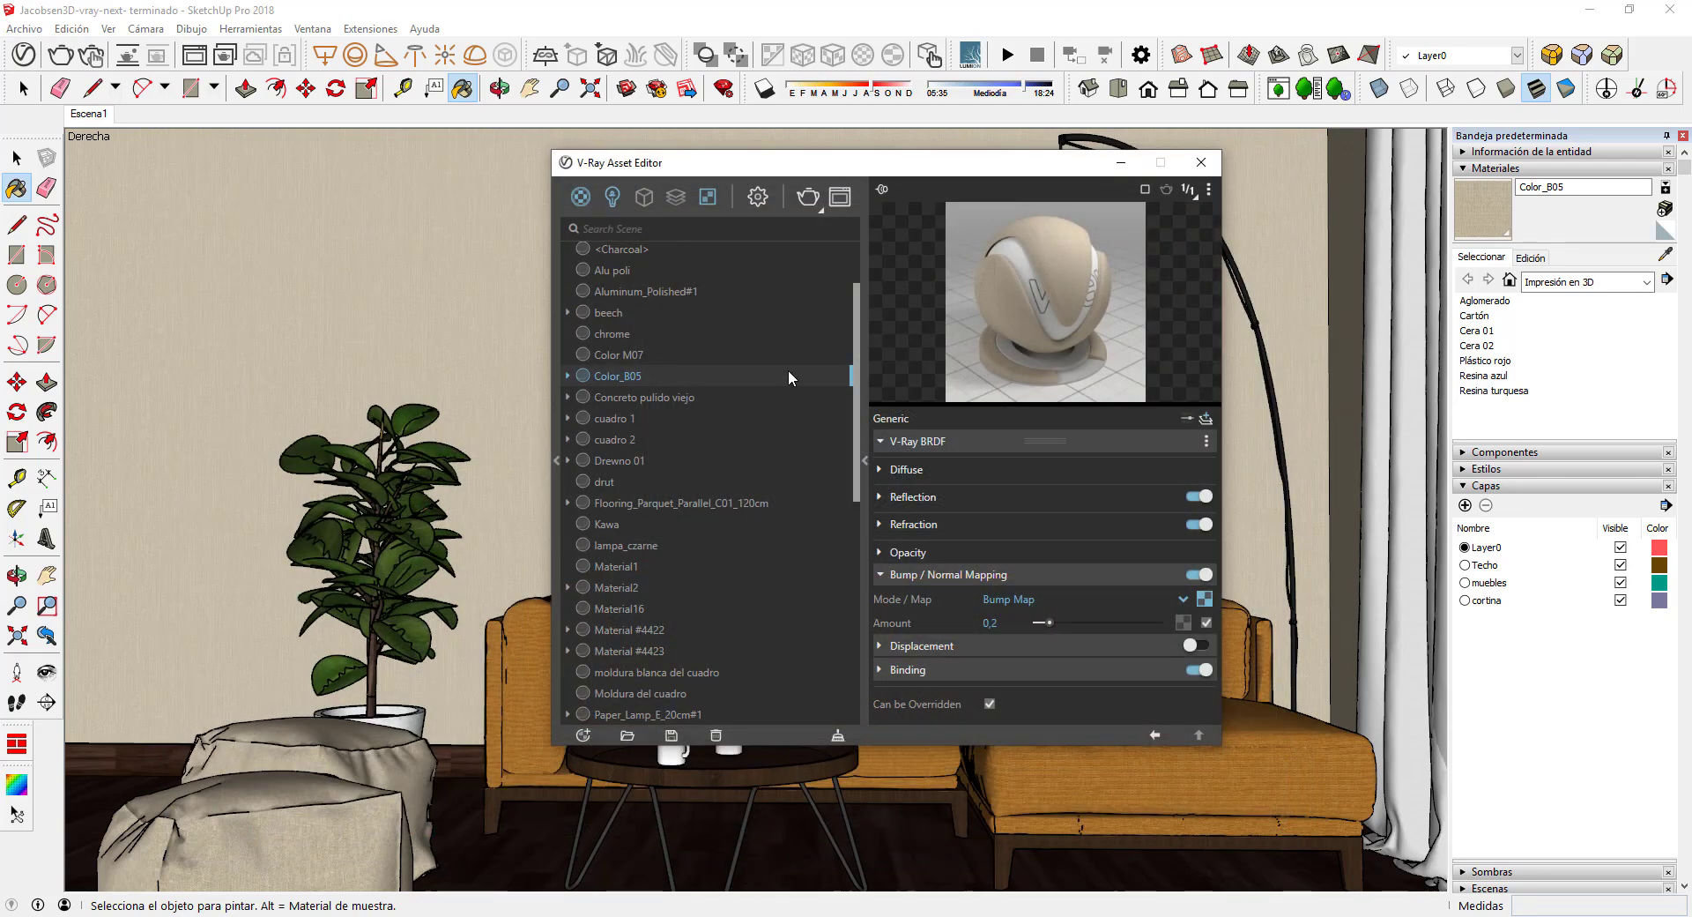
Move the Asset Editor left, collapse its material panel, and show the Render settings (CPU, Custom quality)
drag(878, 169, 480, 162)
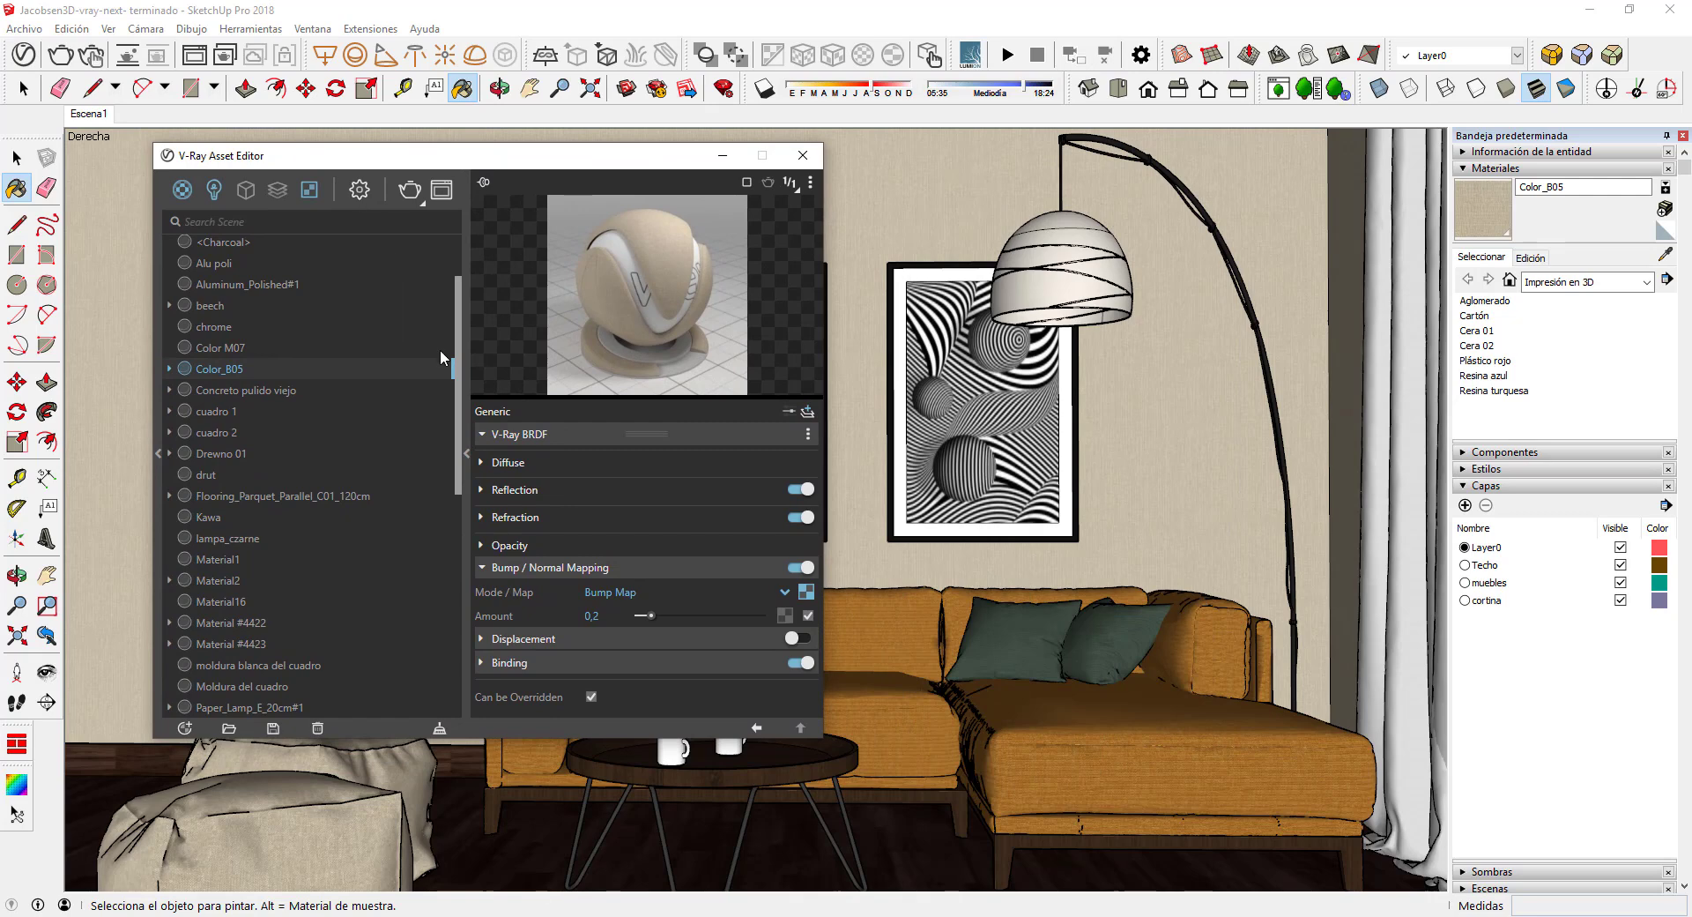
click(467, 452)
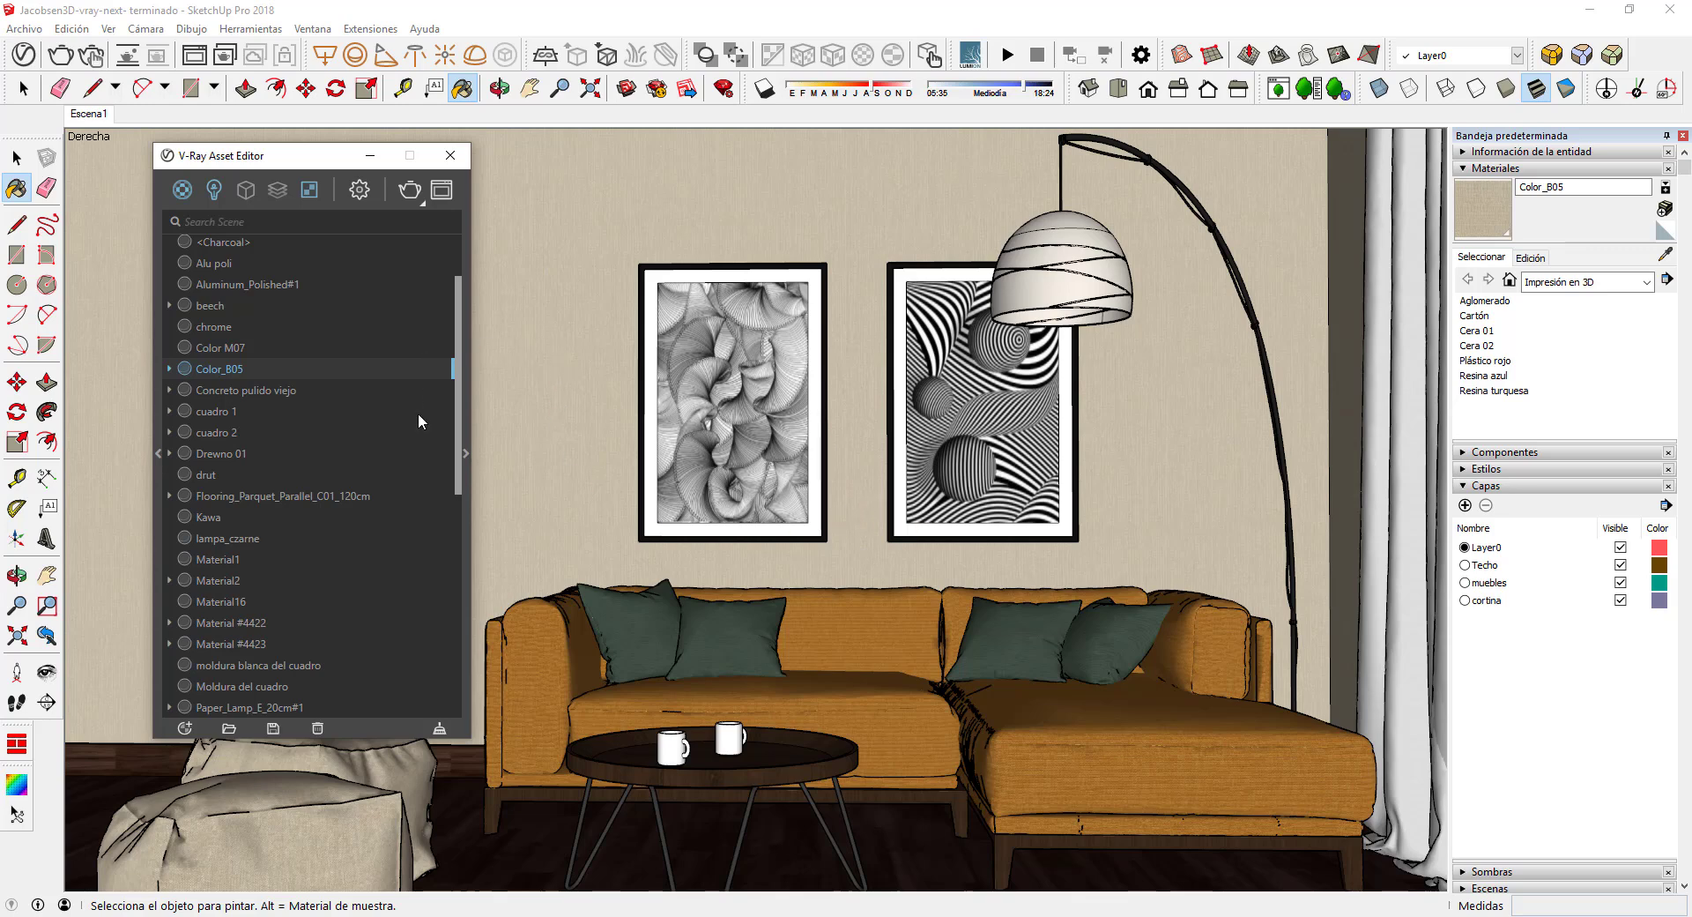
click(359, 191)
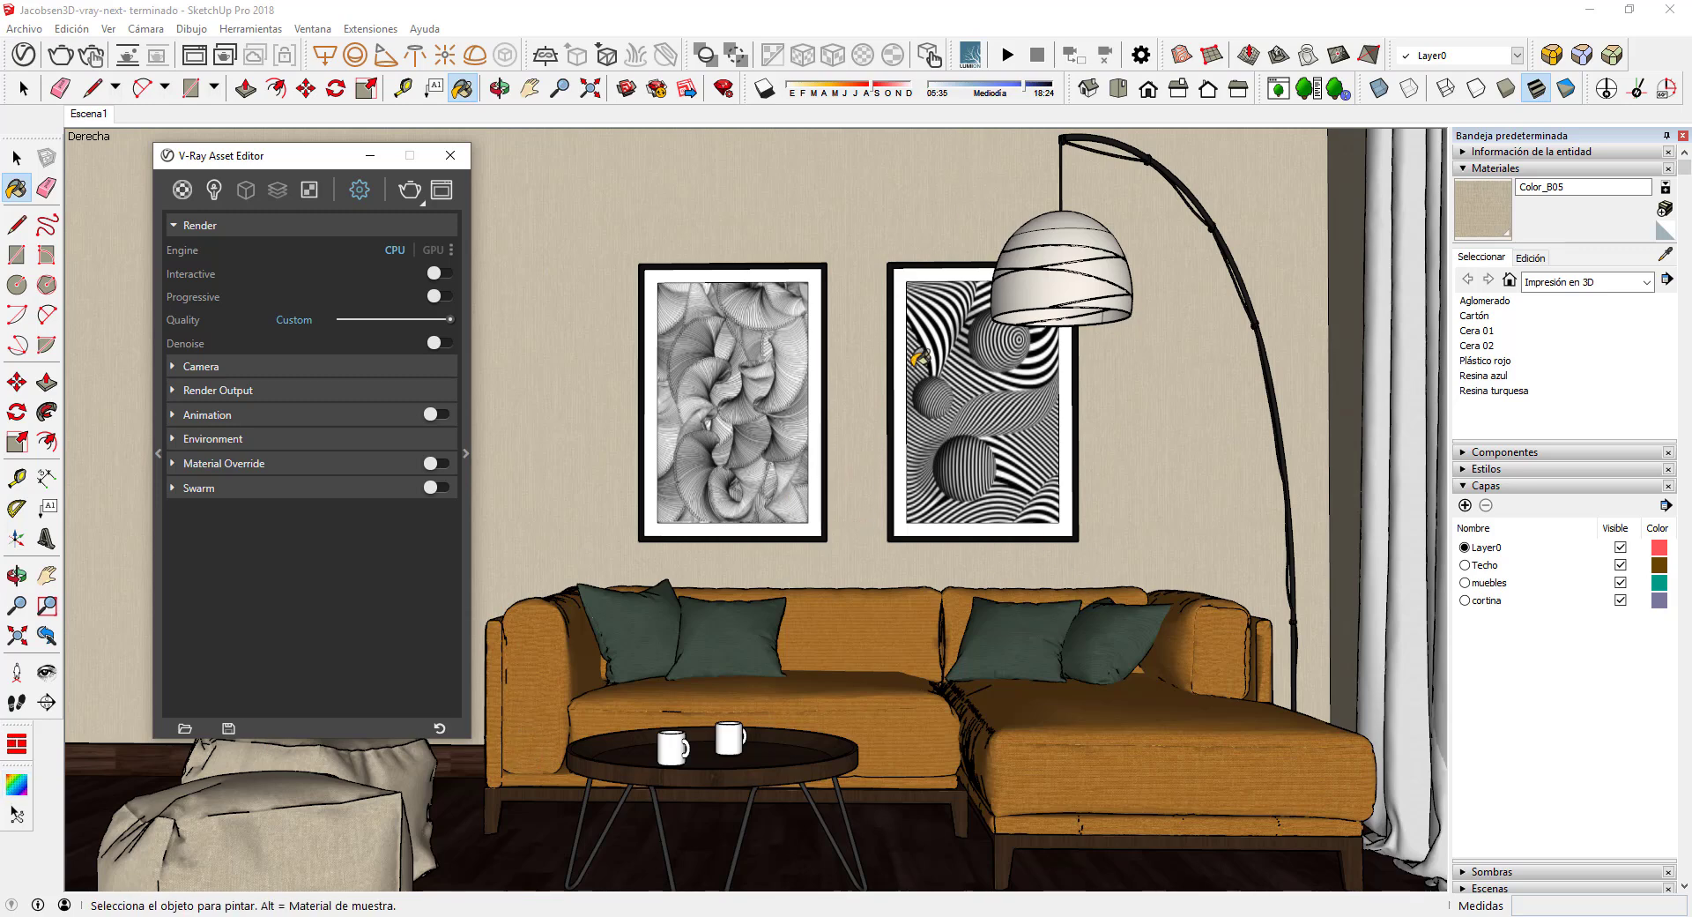
Save the current render settings to a file named Test in the Recursos folder
click(230, 730)
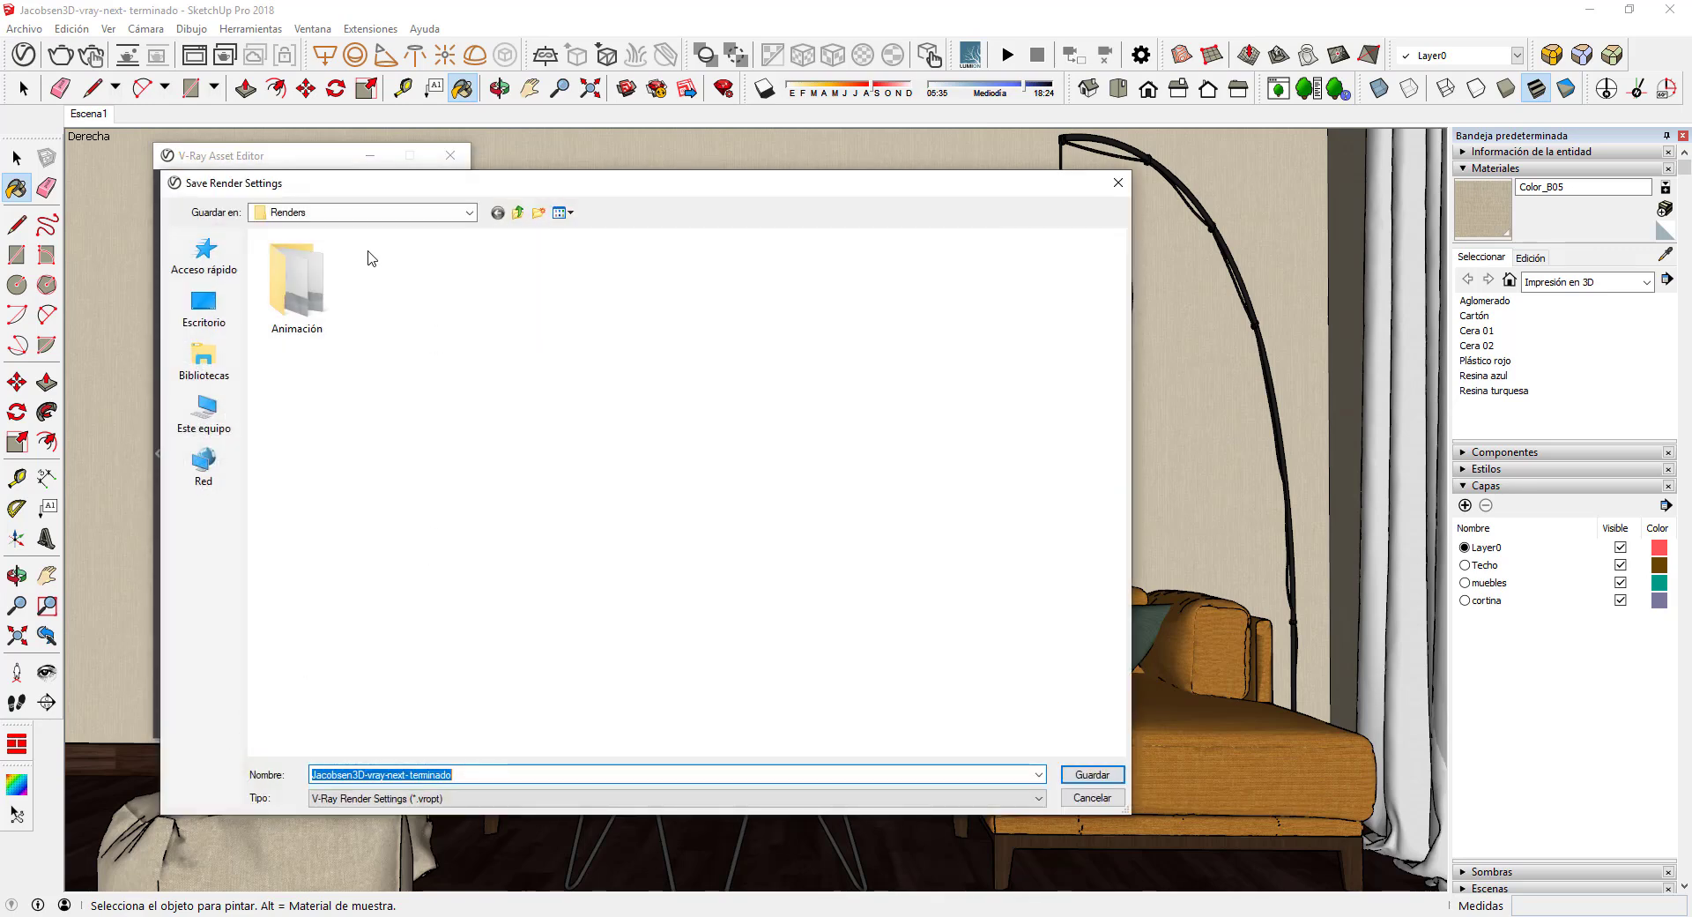
click(519, 213)
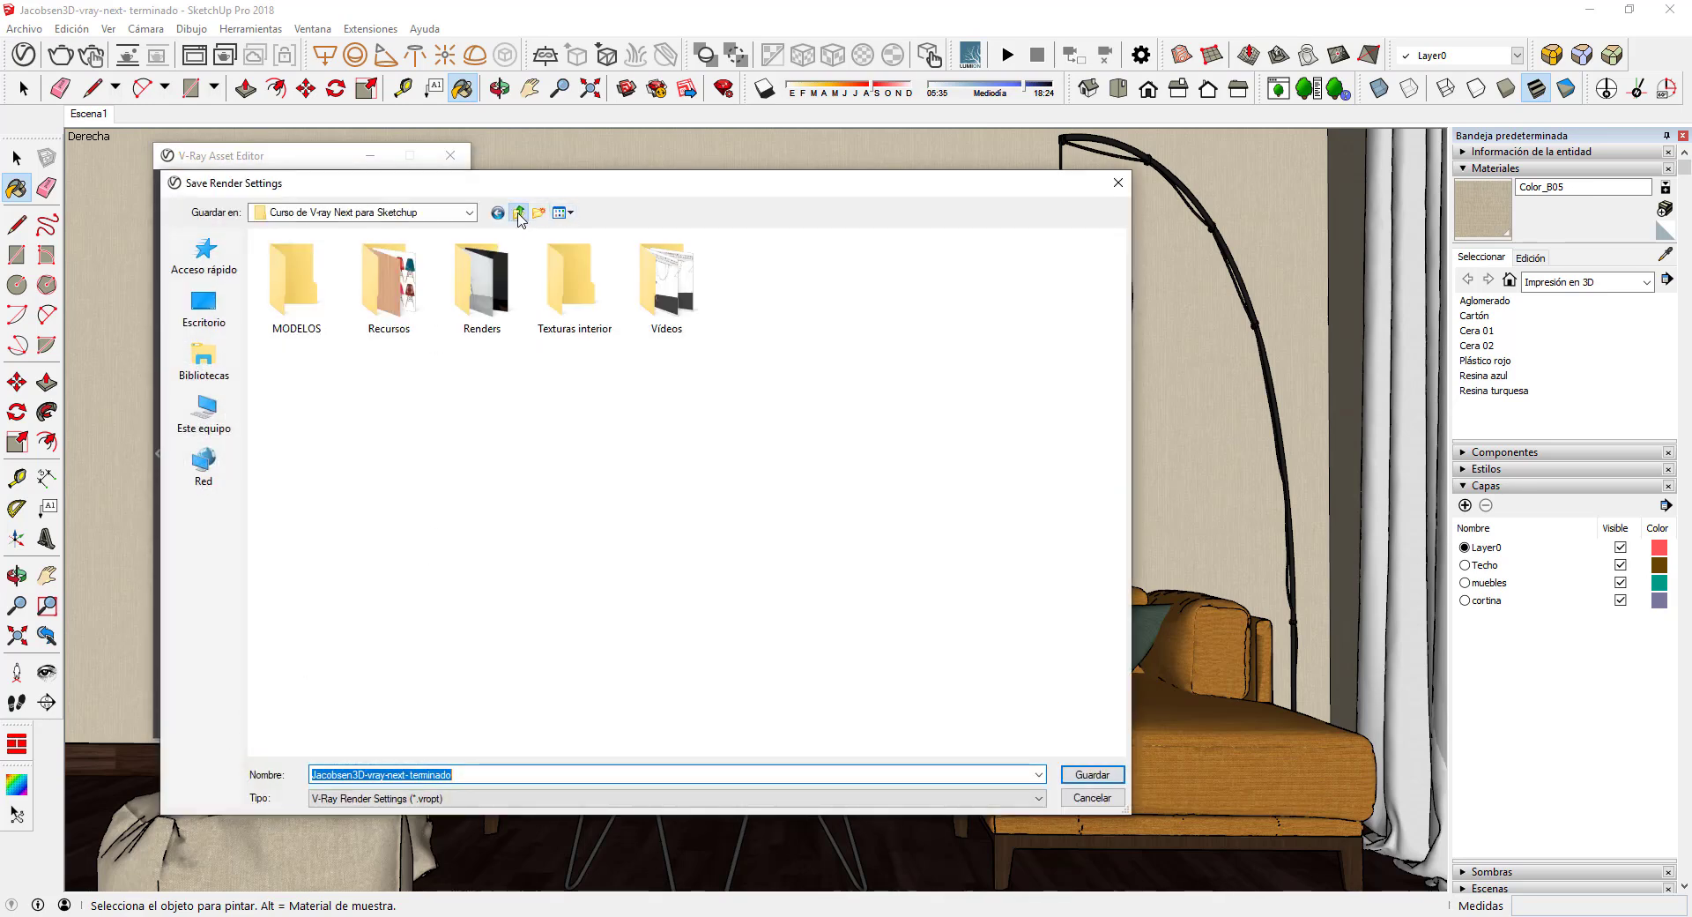
double_click(395, 330)
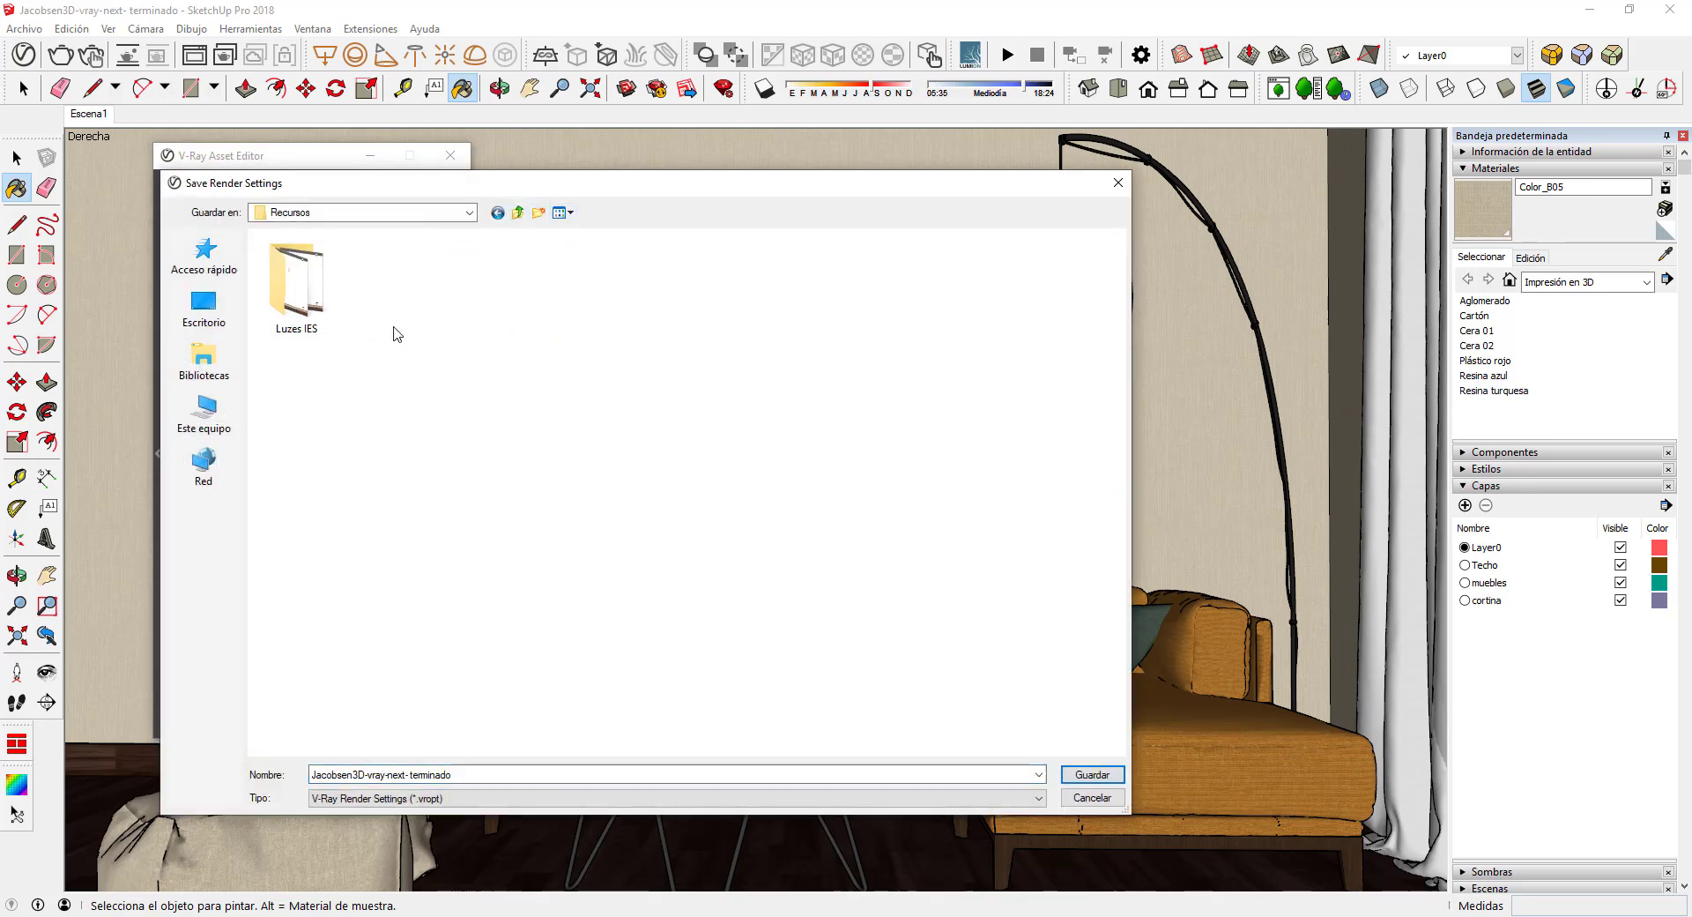
click(477, 775)
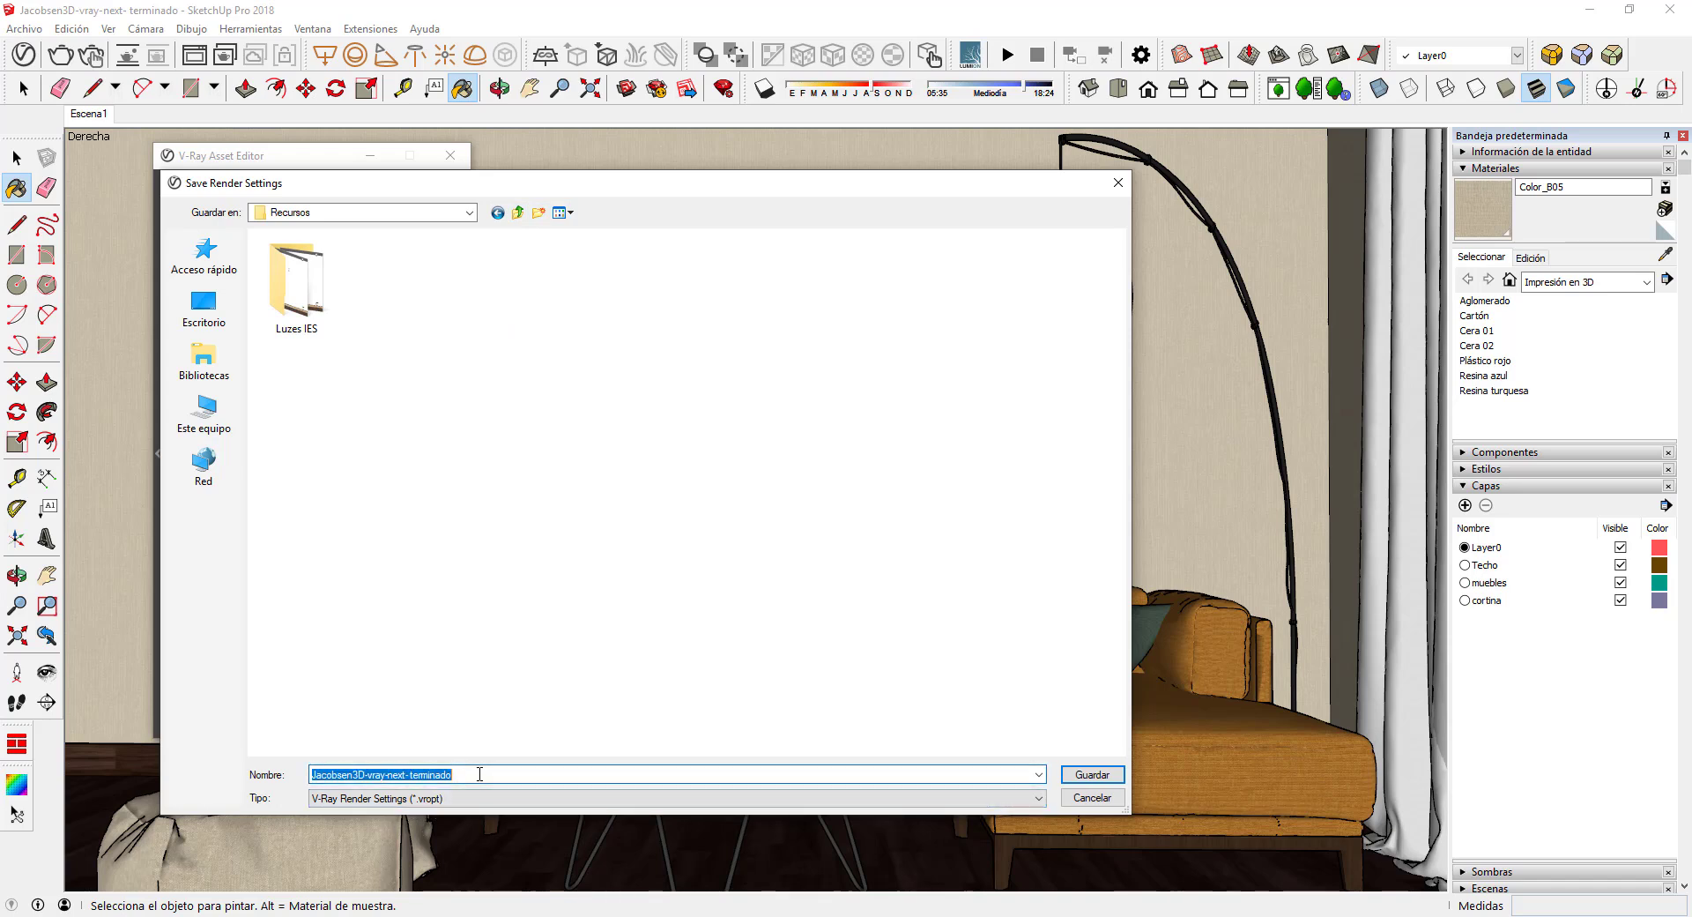
text(Test)
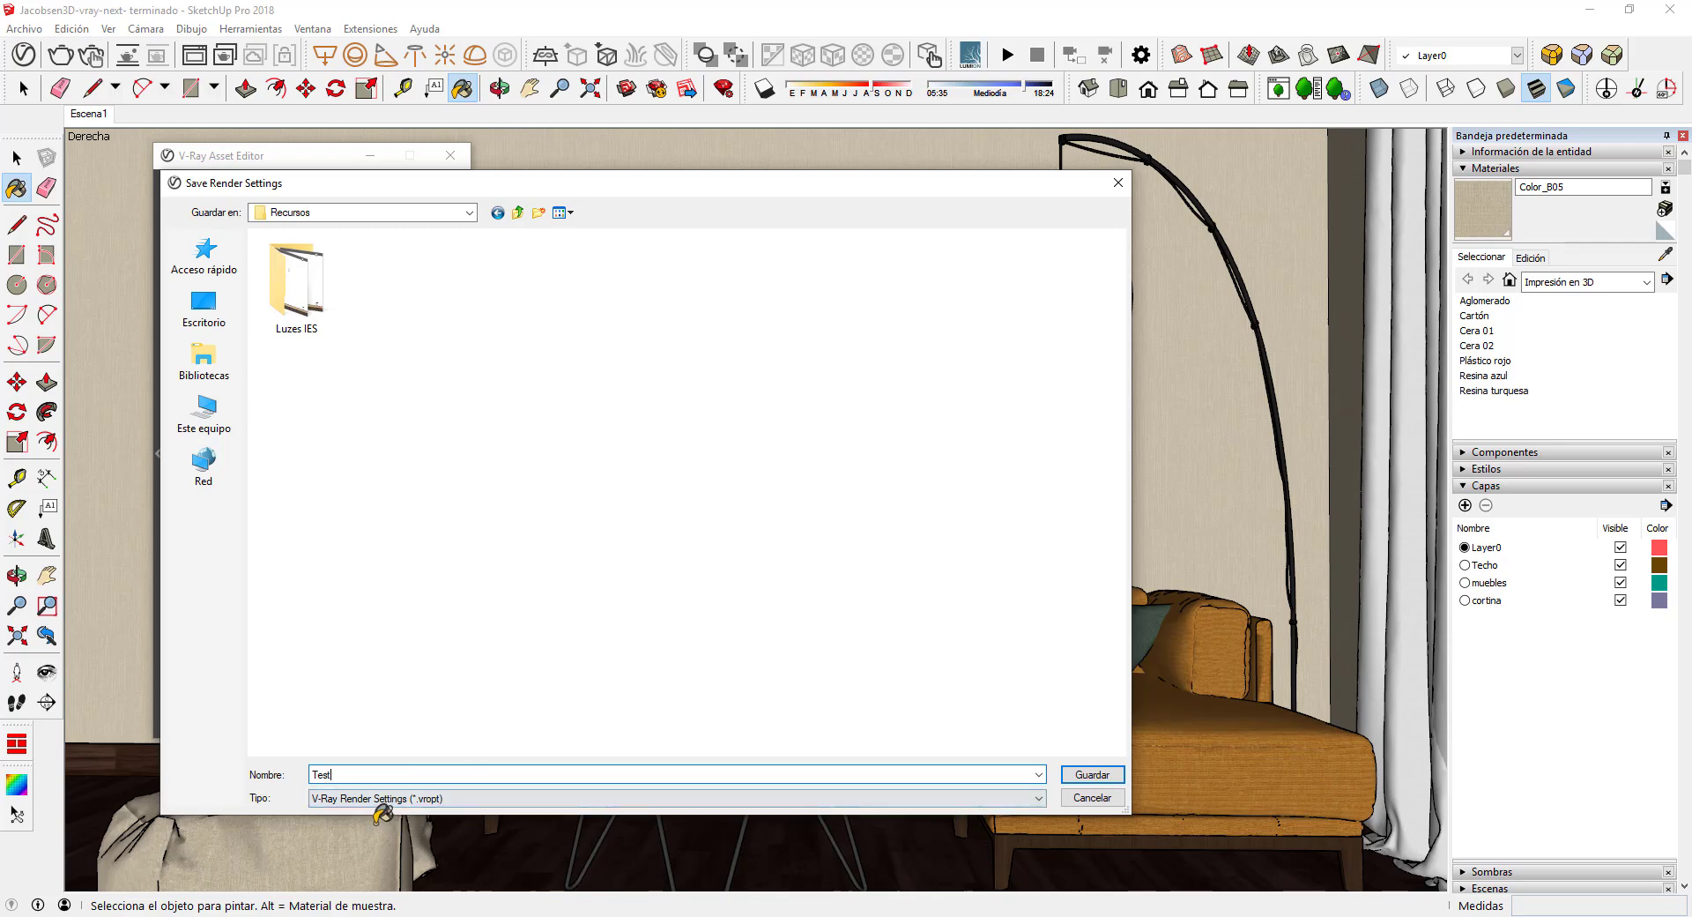
click(1093, 774)
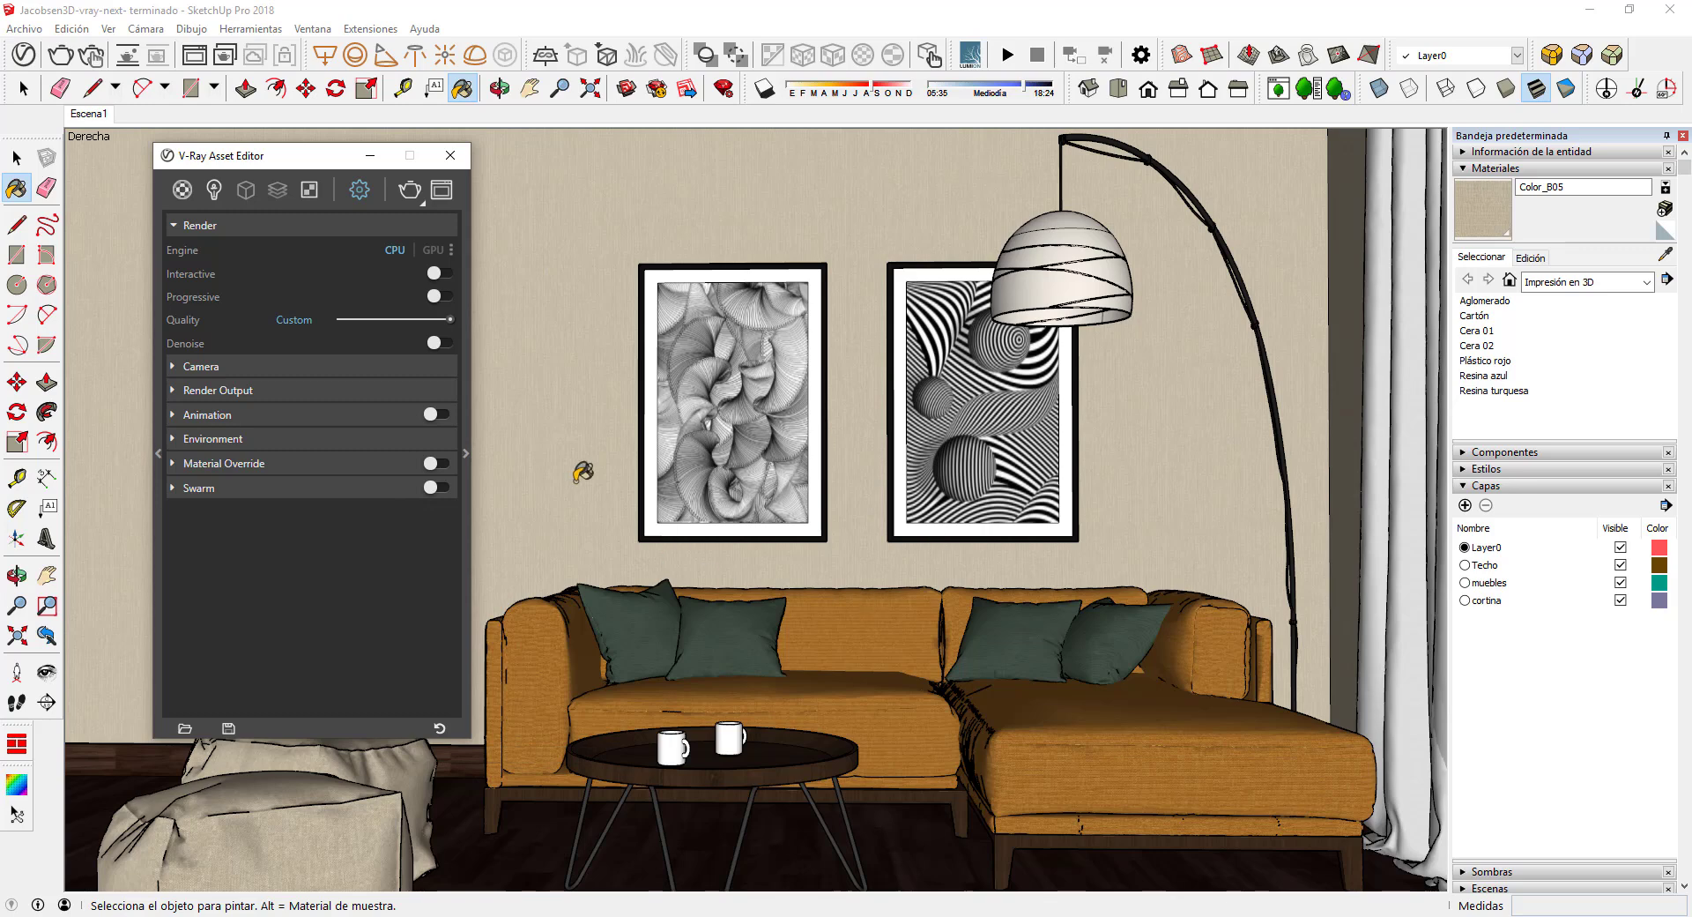
Change the Render Output image width from 1280 to 1920, giving 1920 x 1080 at 16:9
click(238, 221)
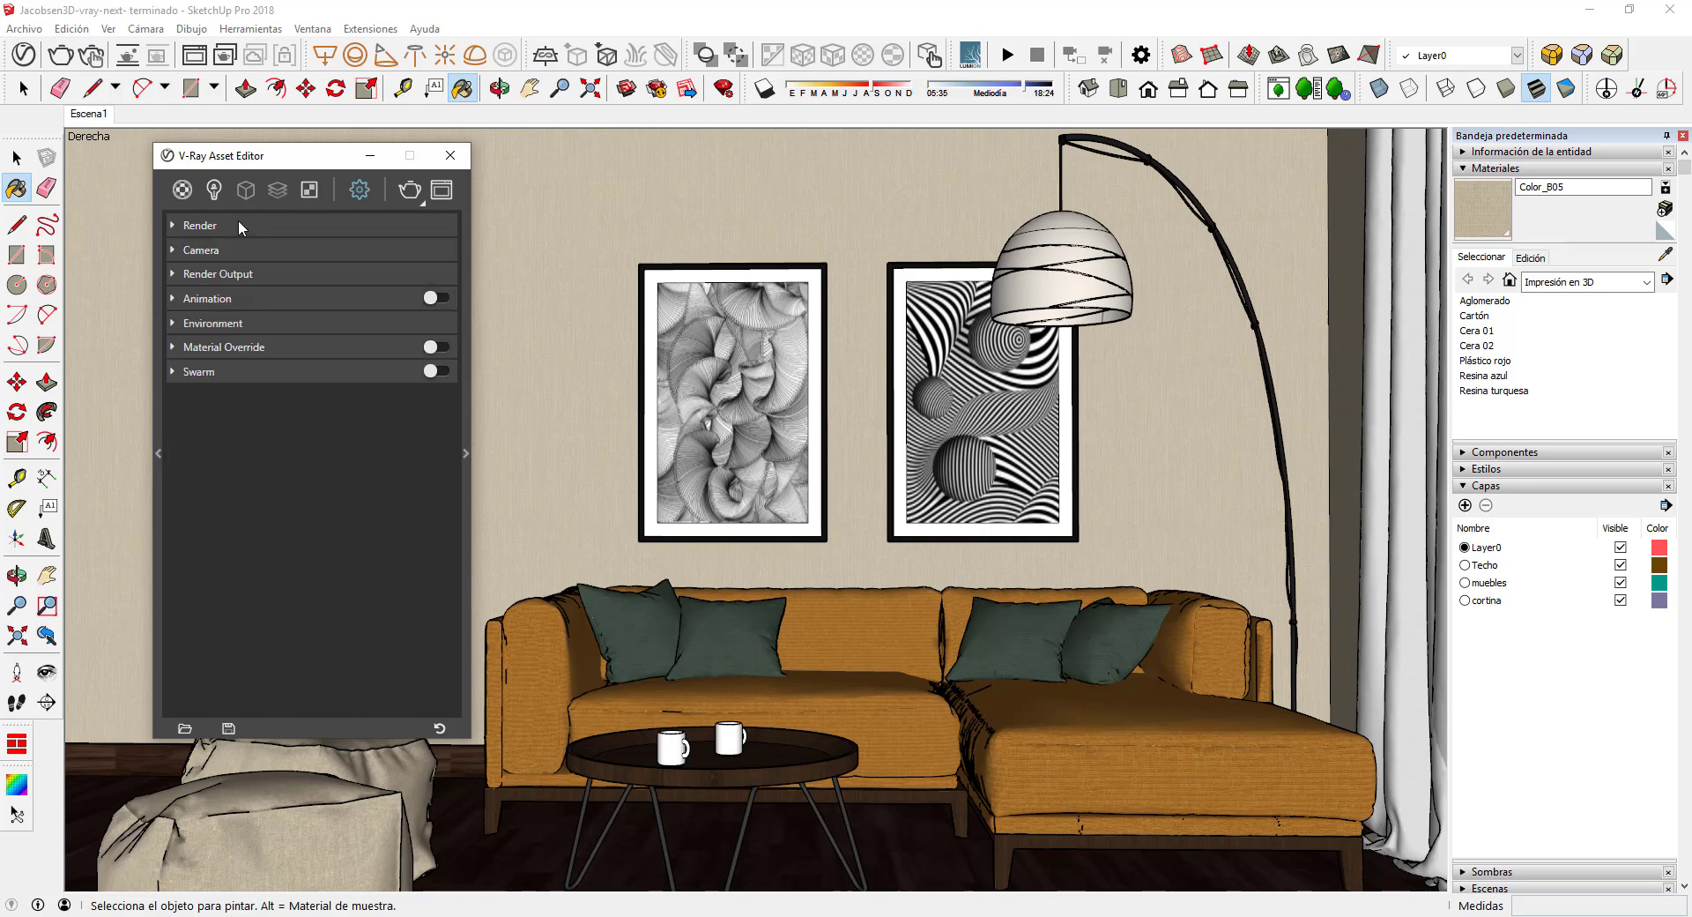
click(238, 220)
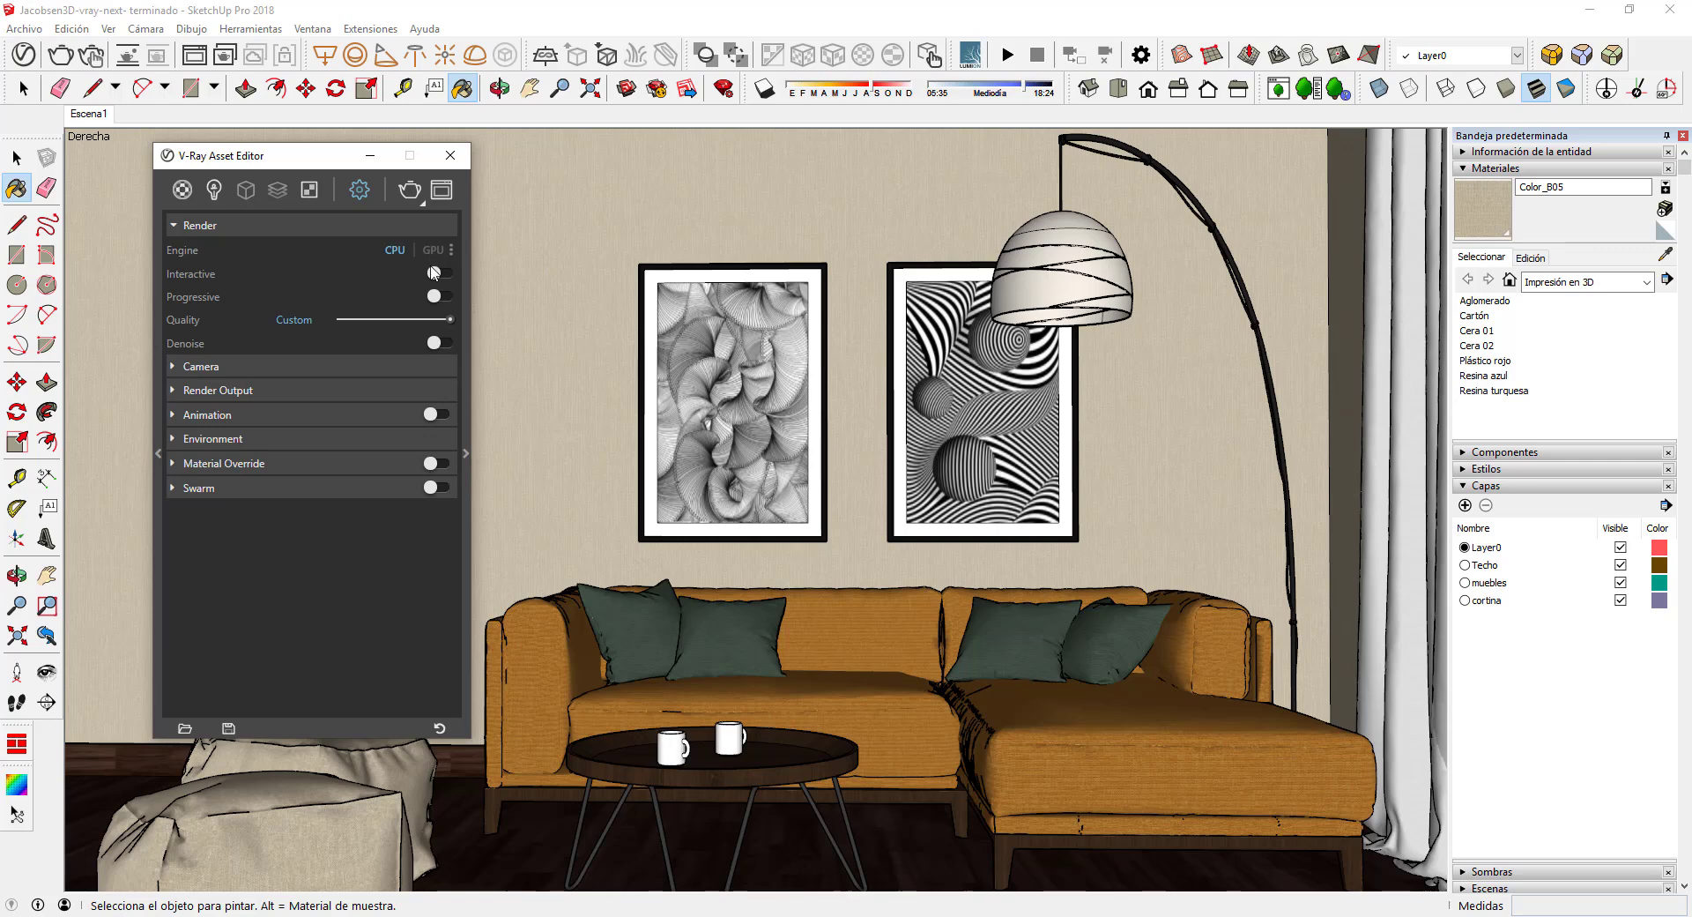
click(362, 225)
click(330, 252)
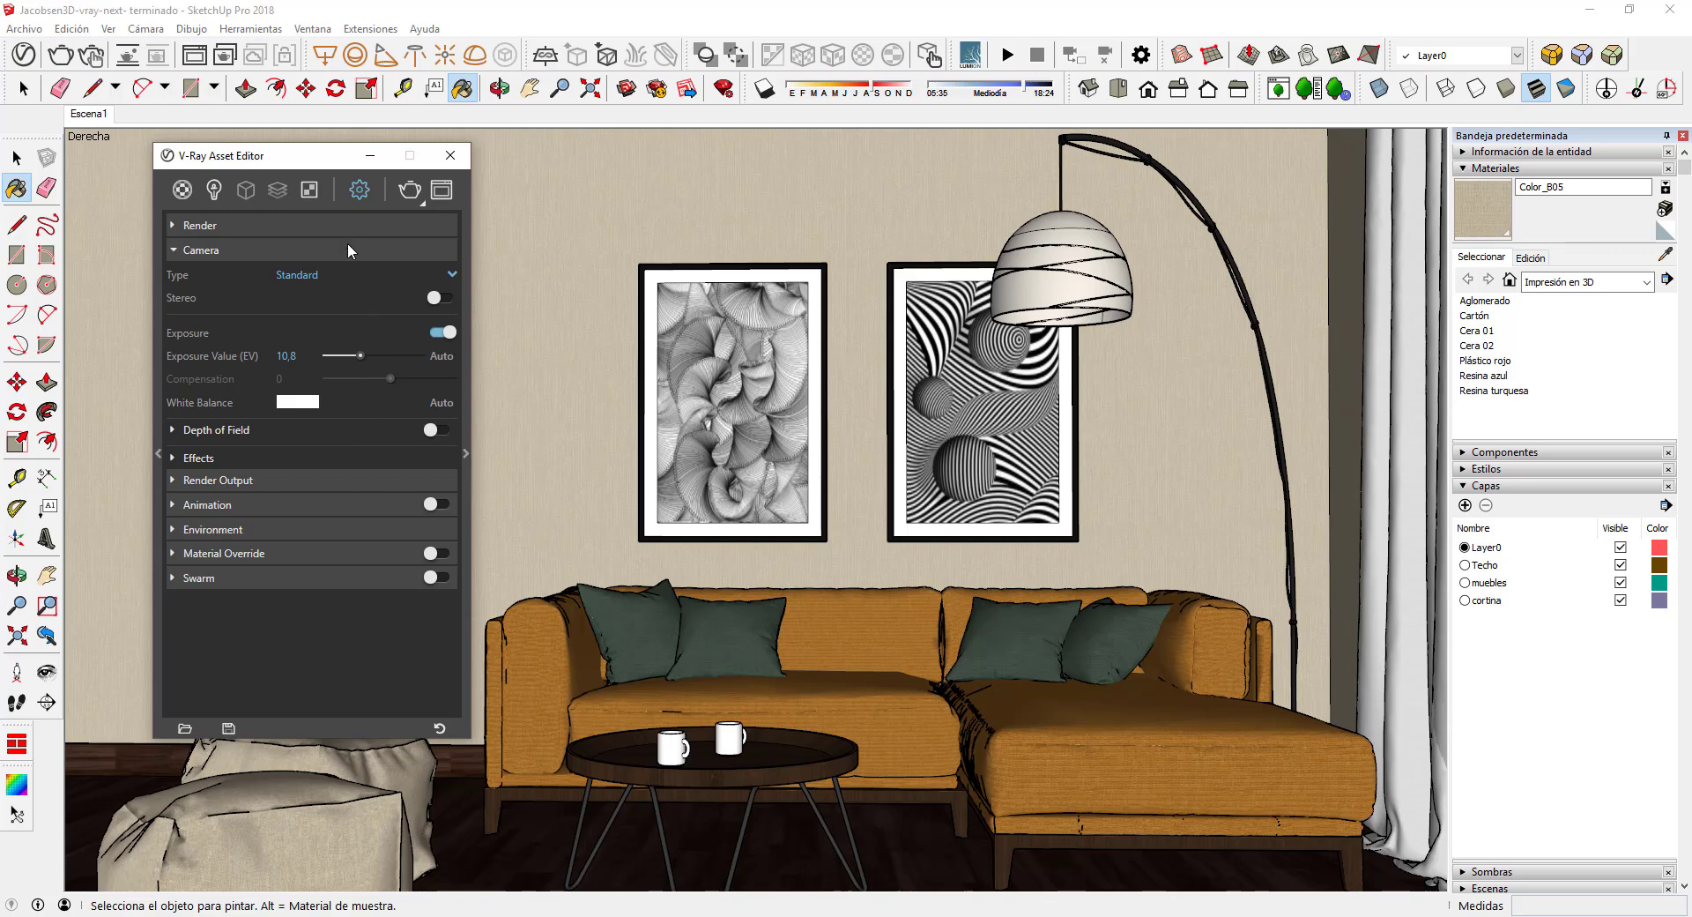
click(347, 250)
click(328, 276)
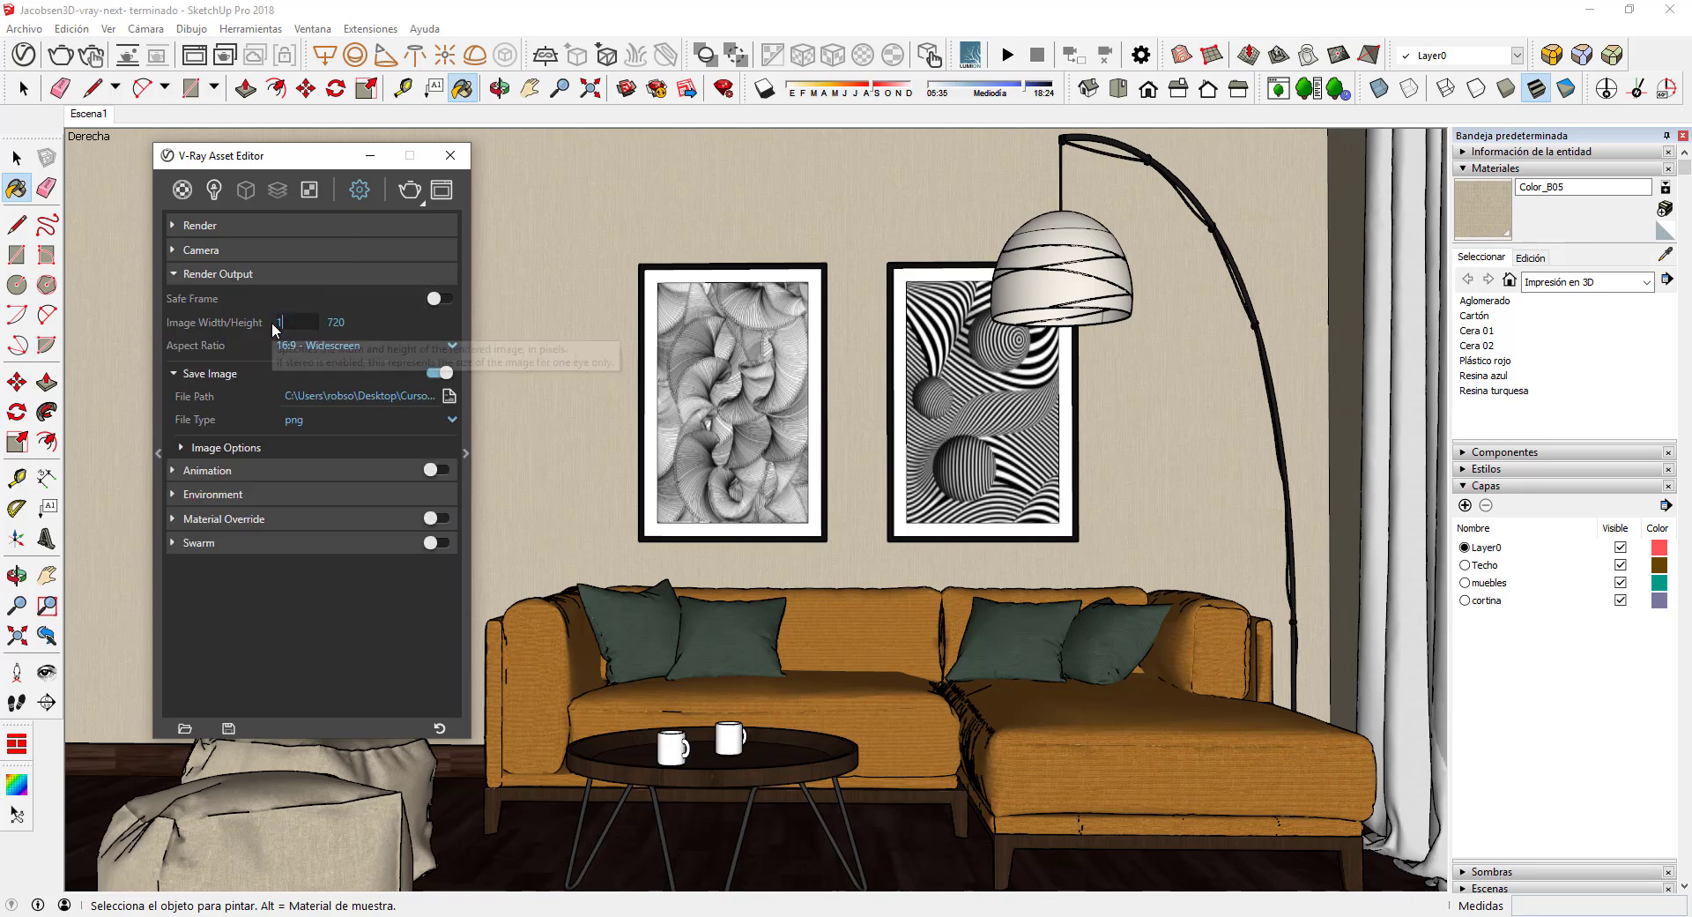
text(1920)
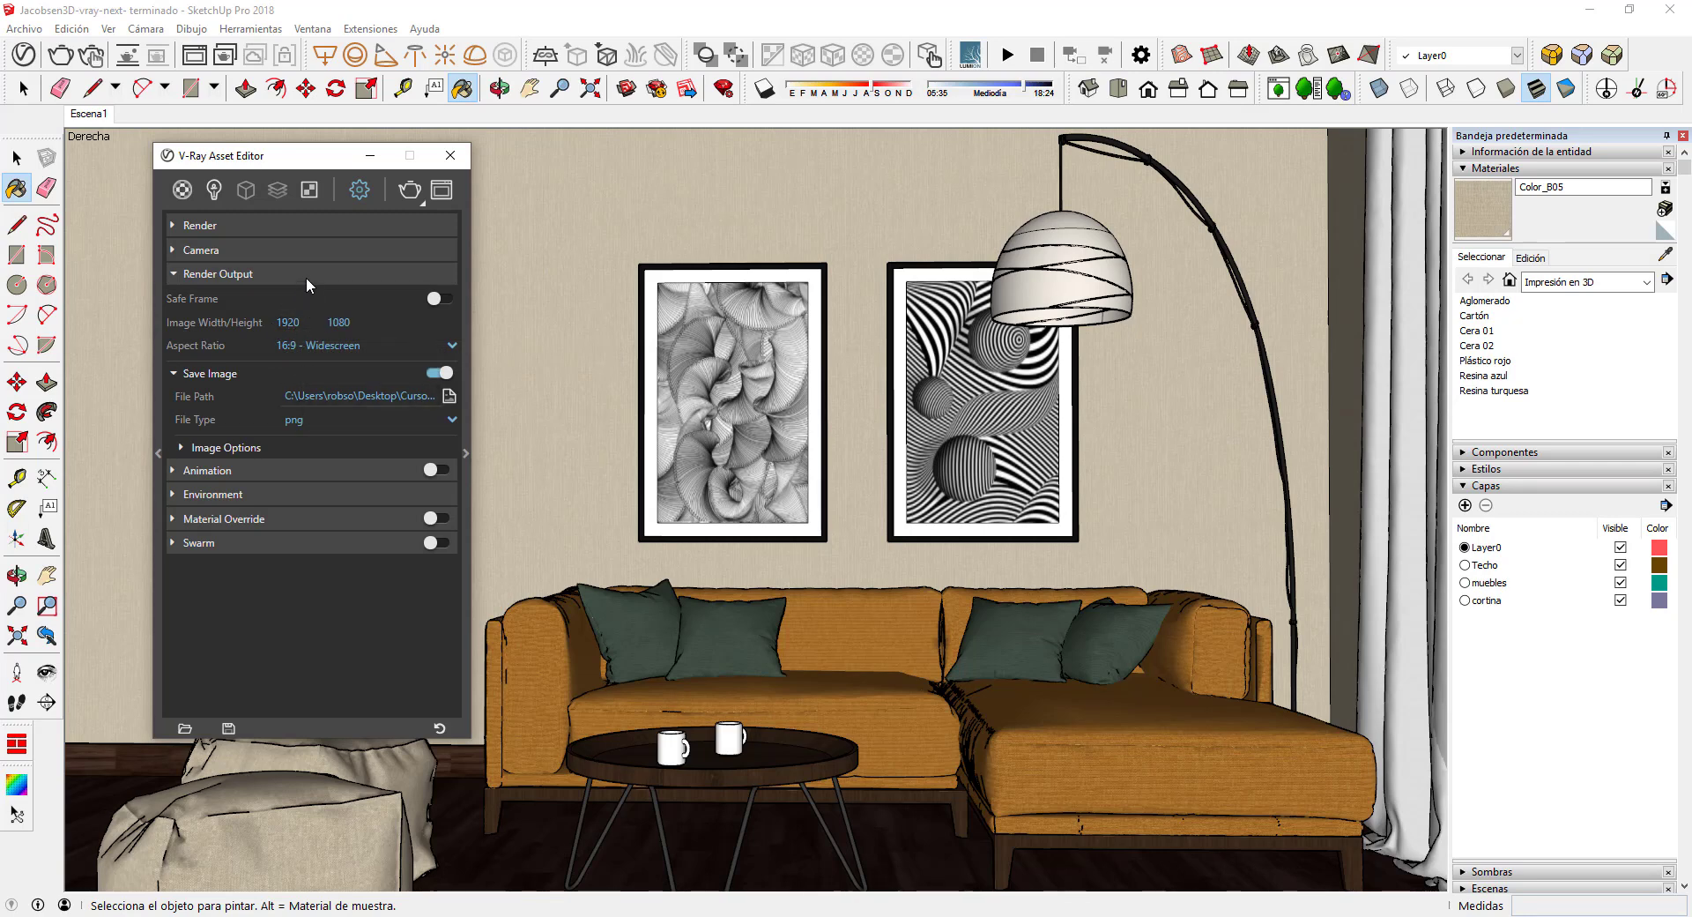
click(305, 277)
Review the Animation, Environment and Material Override rollouts, then collapse them
click(298, 298)
click(298, 298)
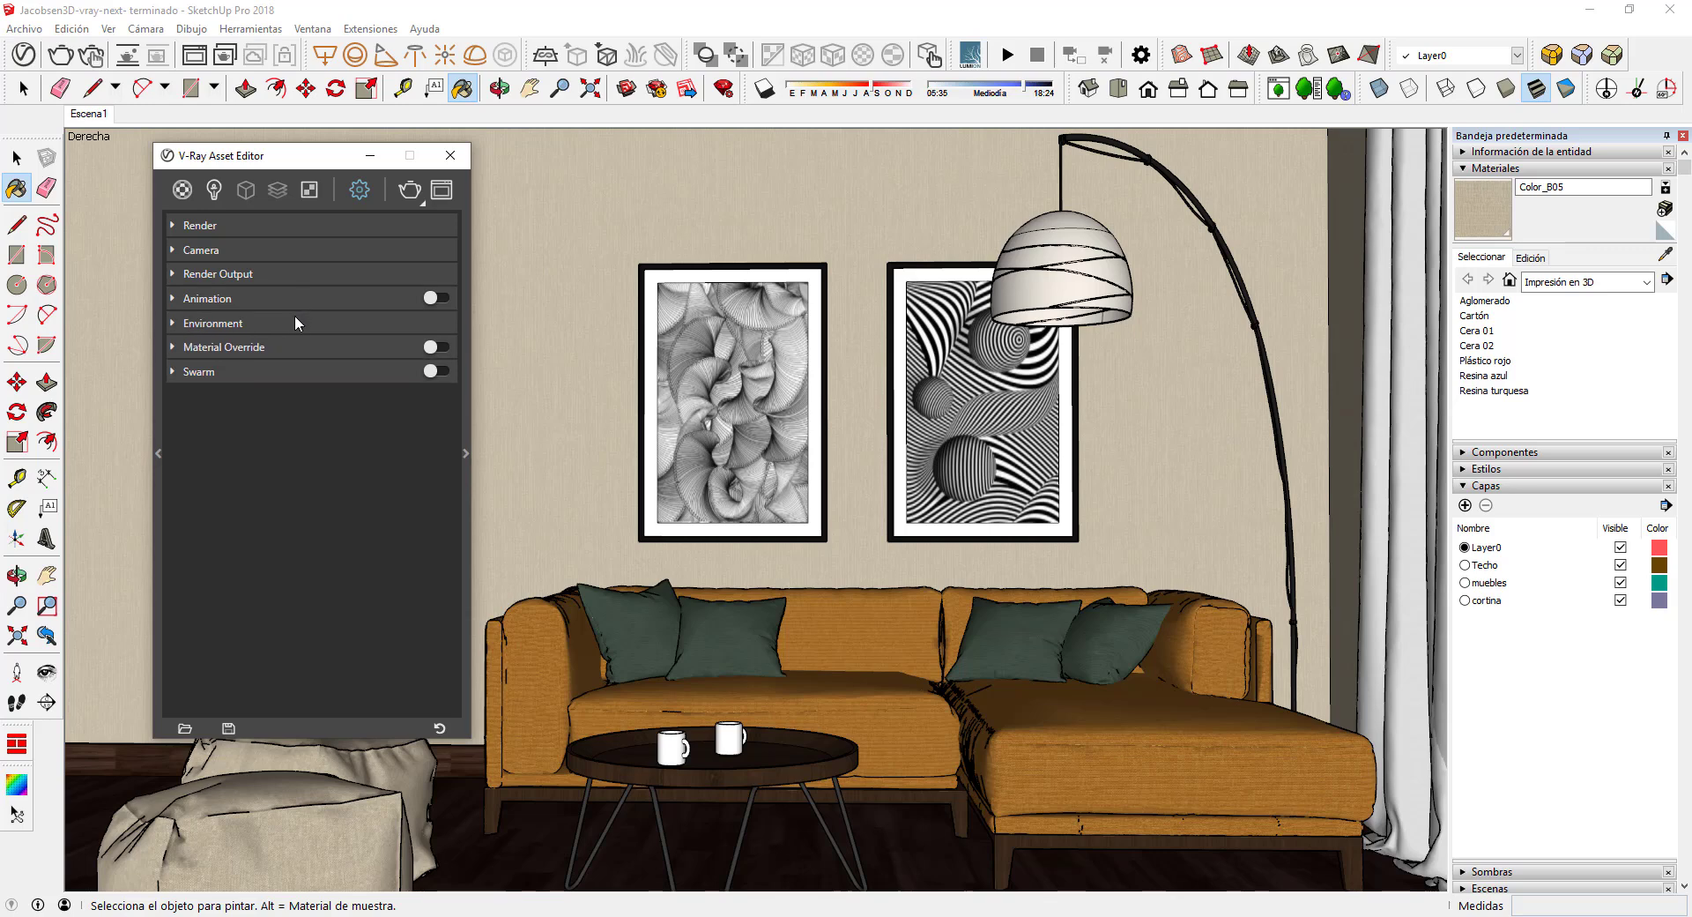
click(294, 322)
click(295, 322)
click(299, 345)
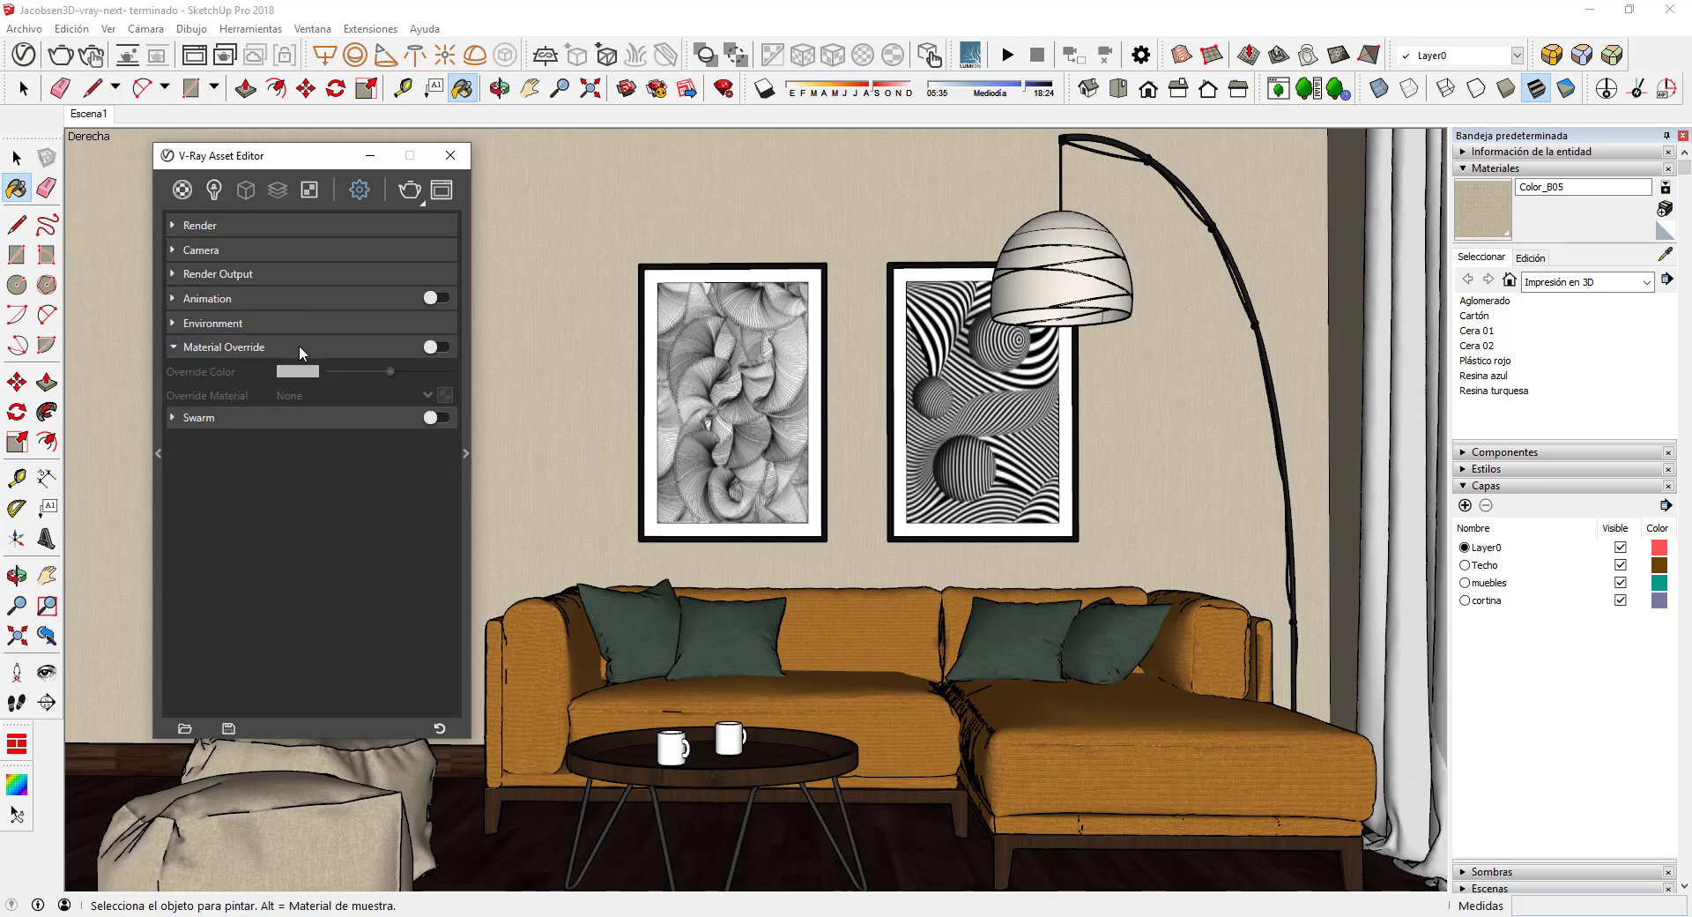
click(299, 346)
In the advanced Render Parameters, set Quality Noise Limit to 0,05 and Bucket Size to 48
click(465, 454)
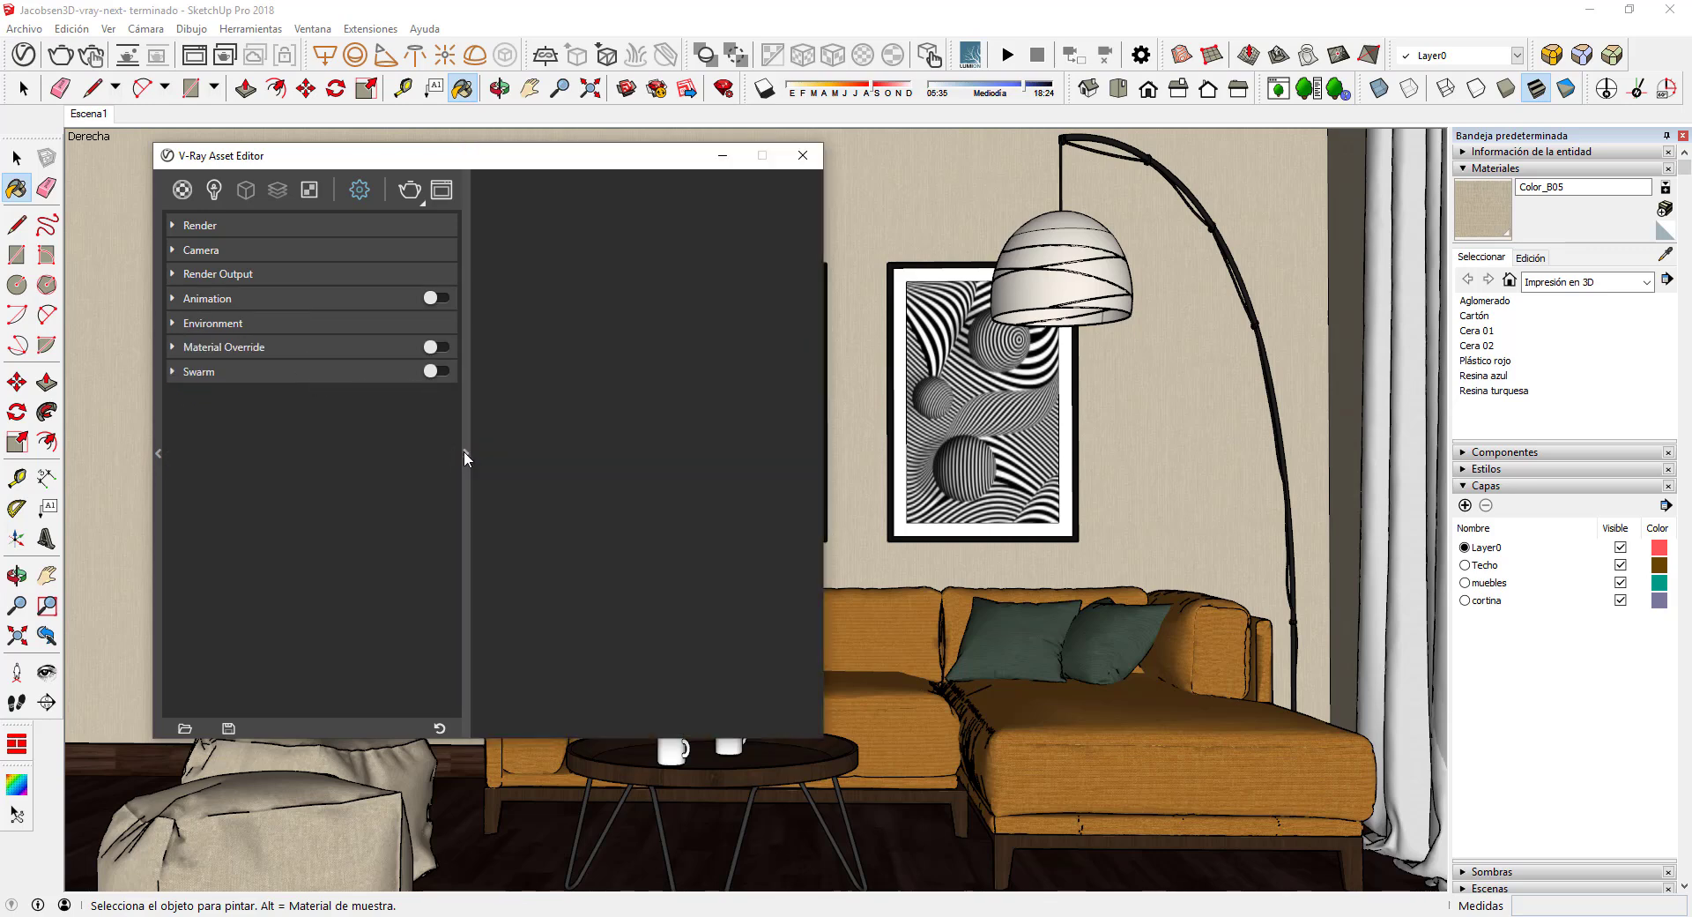
drag(606, 168, 570, 161)
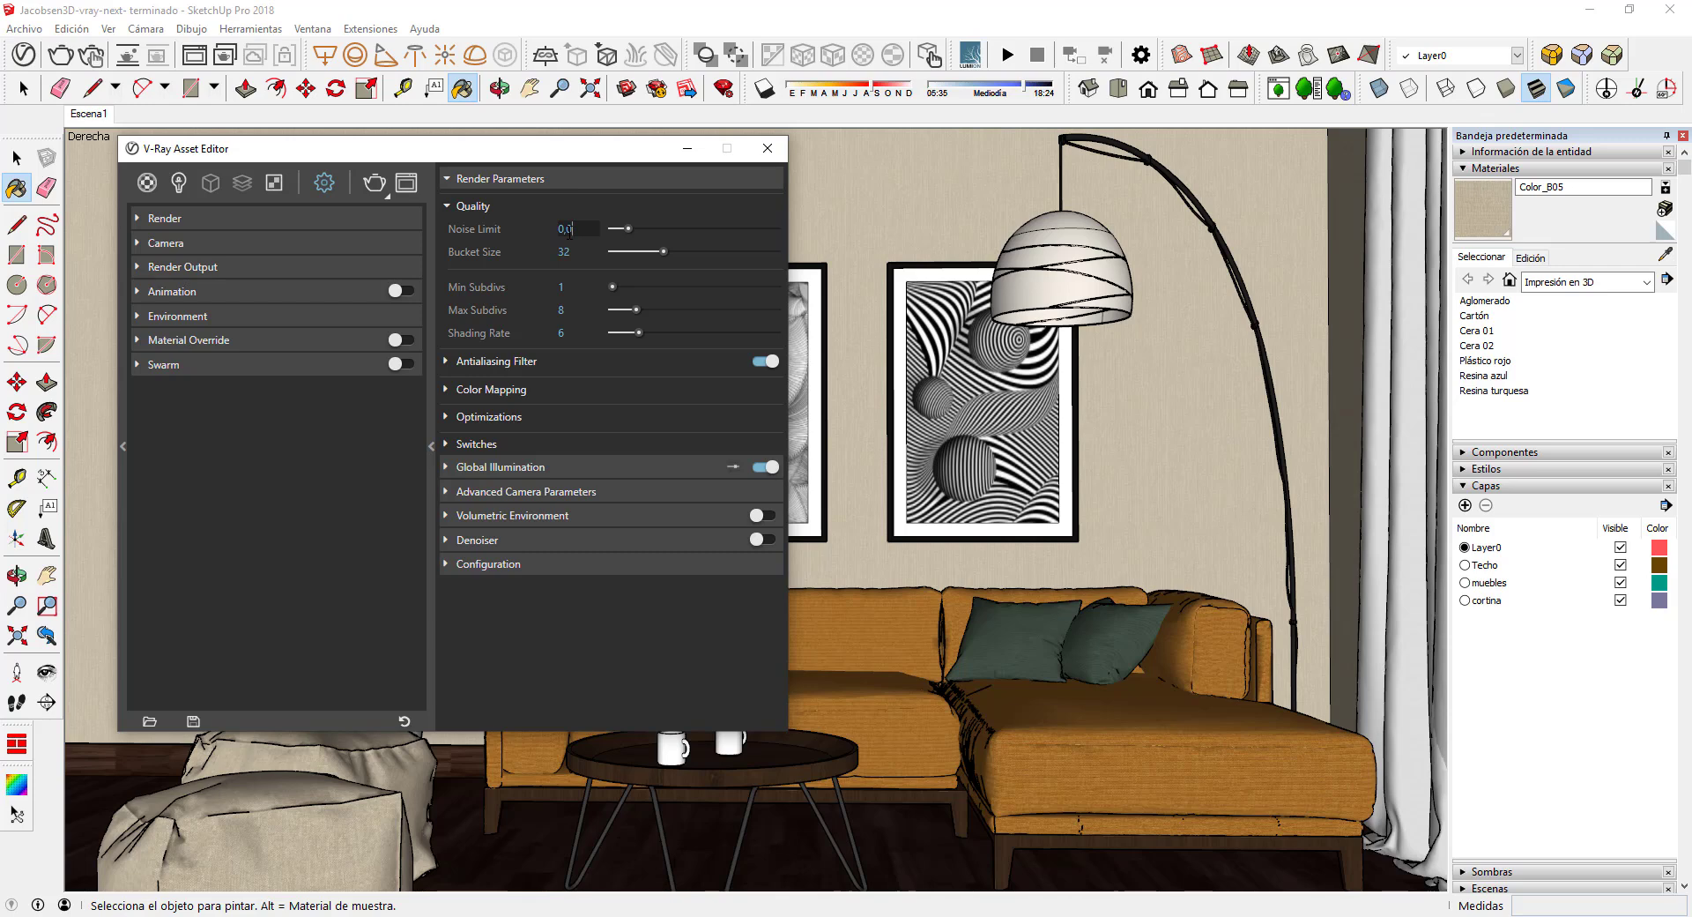
text(5)
key(Return)
text(48)
key(Return)
click(473, 206)
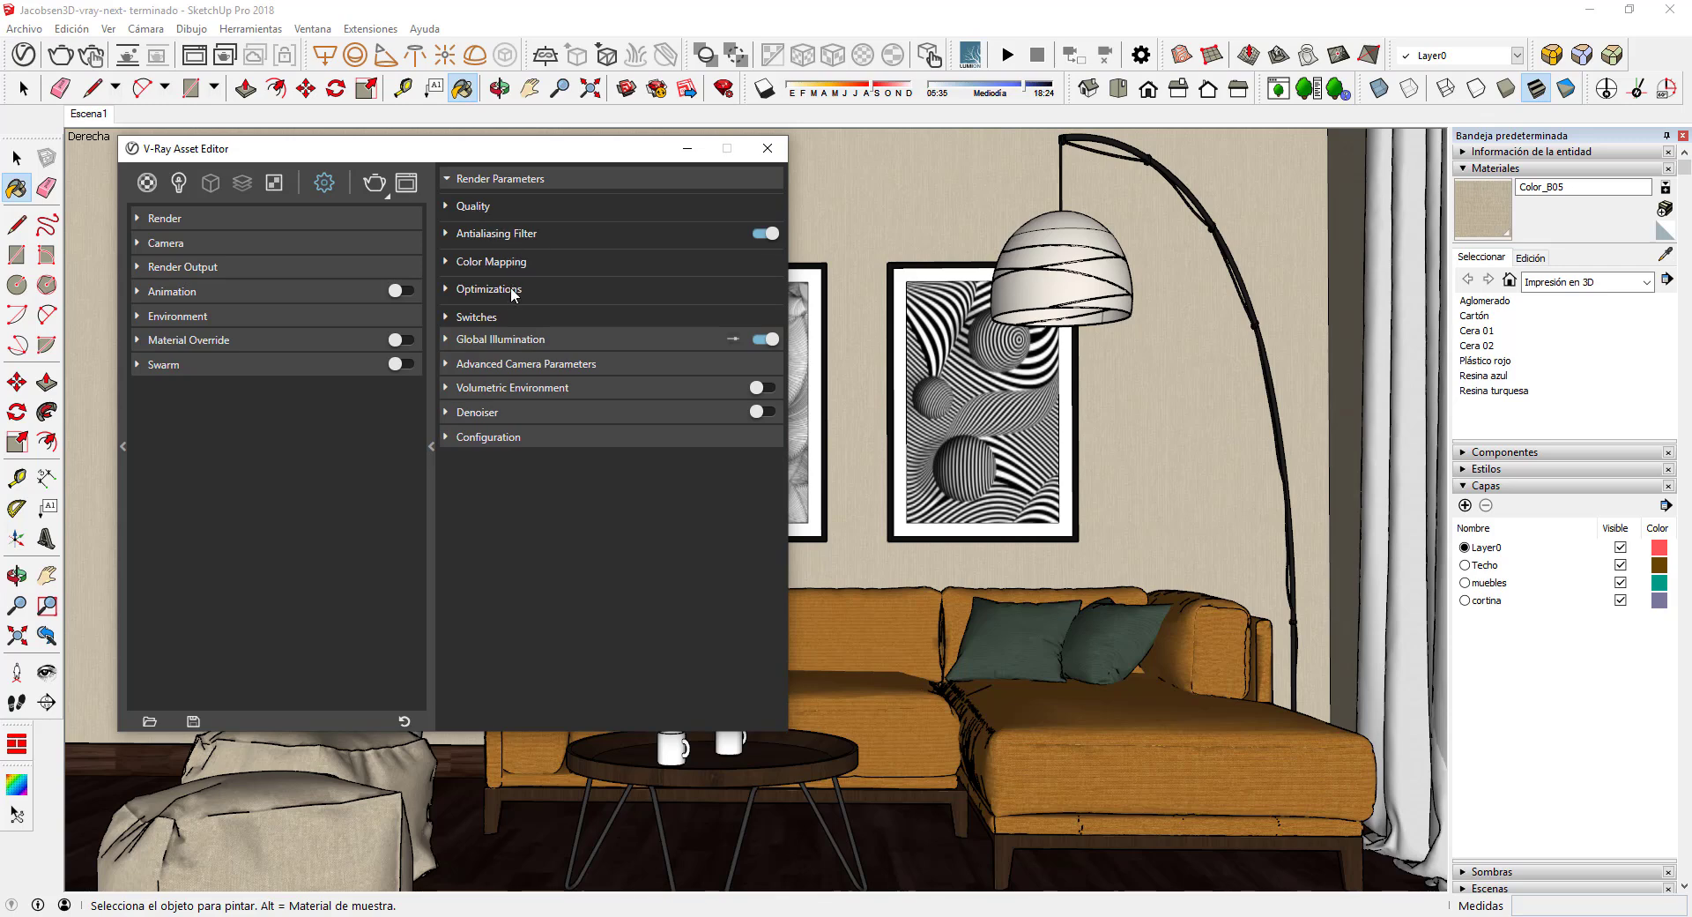
Adjust the Irradiance Map Max Rate under Global Illumination, collapse the sections, and start rendering
click(516, 339)
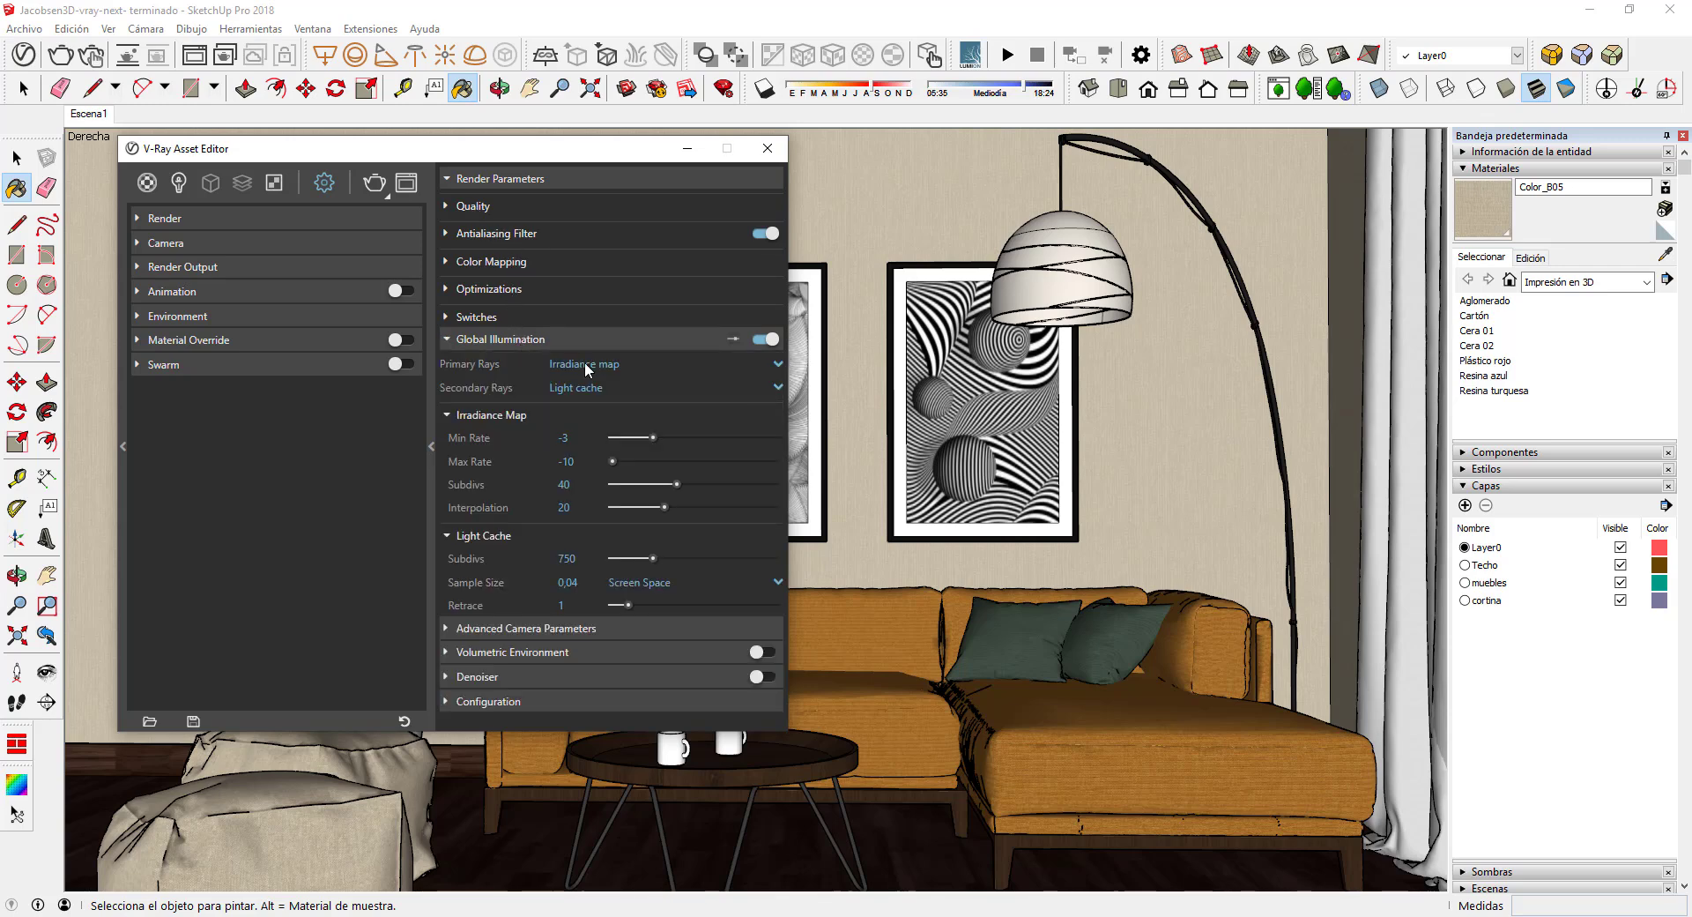
double_click(566, 461)
click(596, 413)
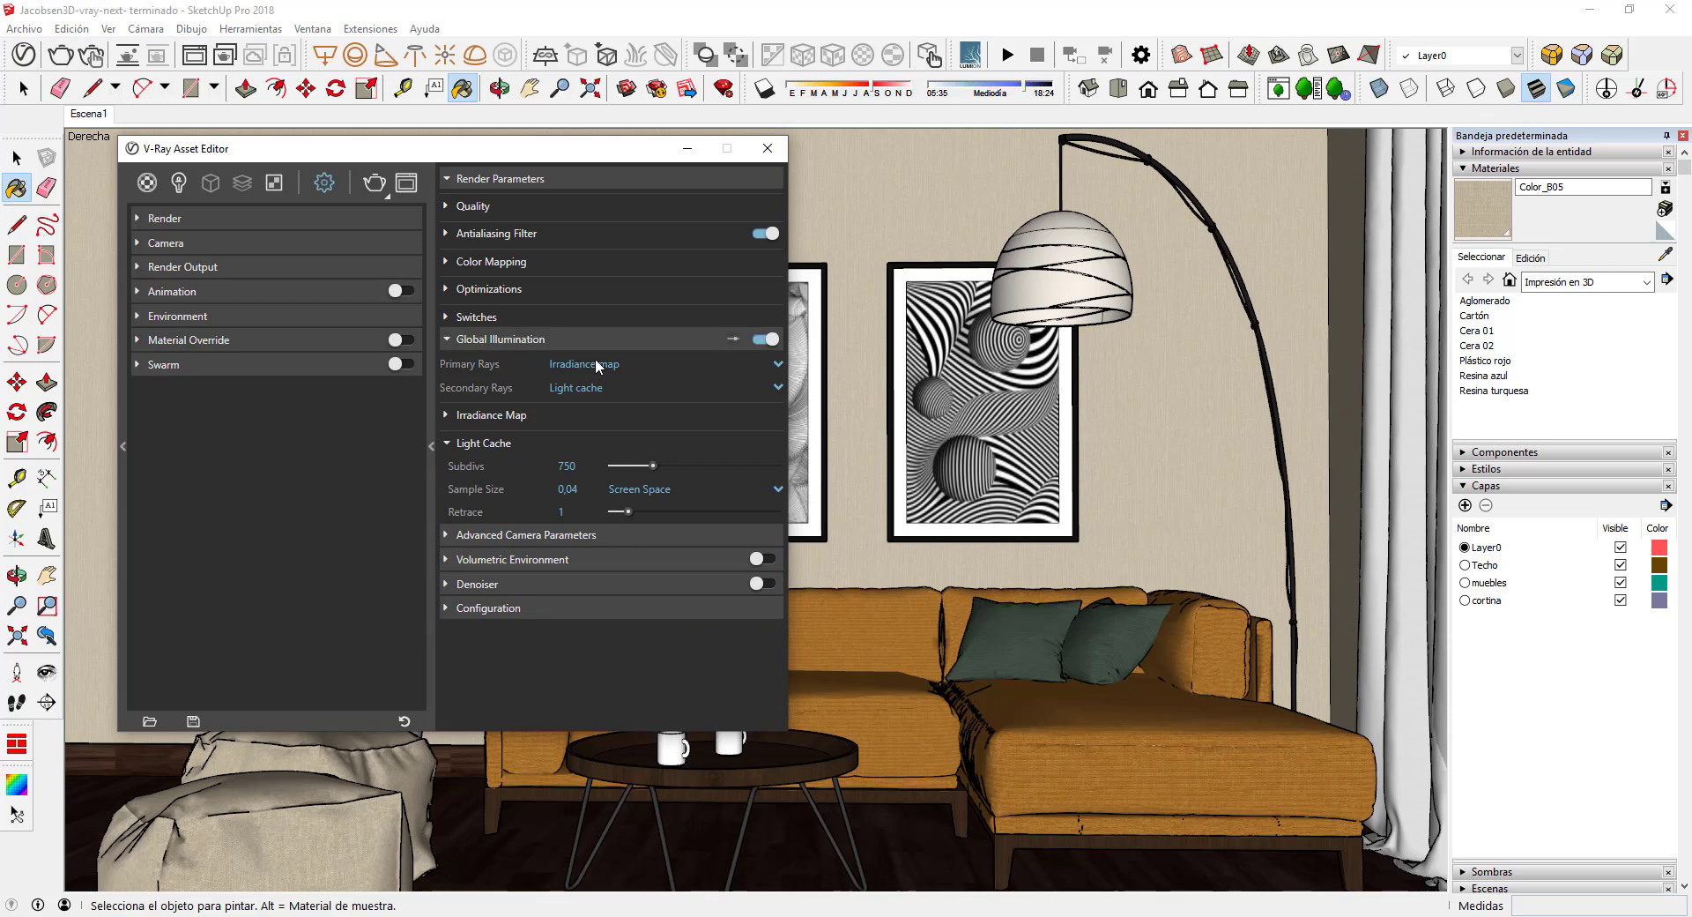
click(566, 344)
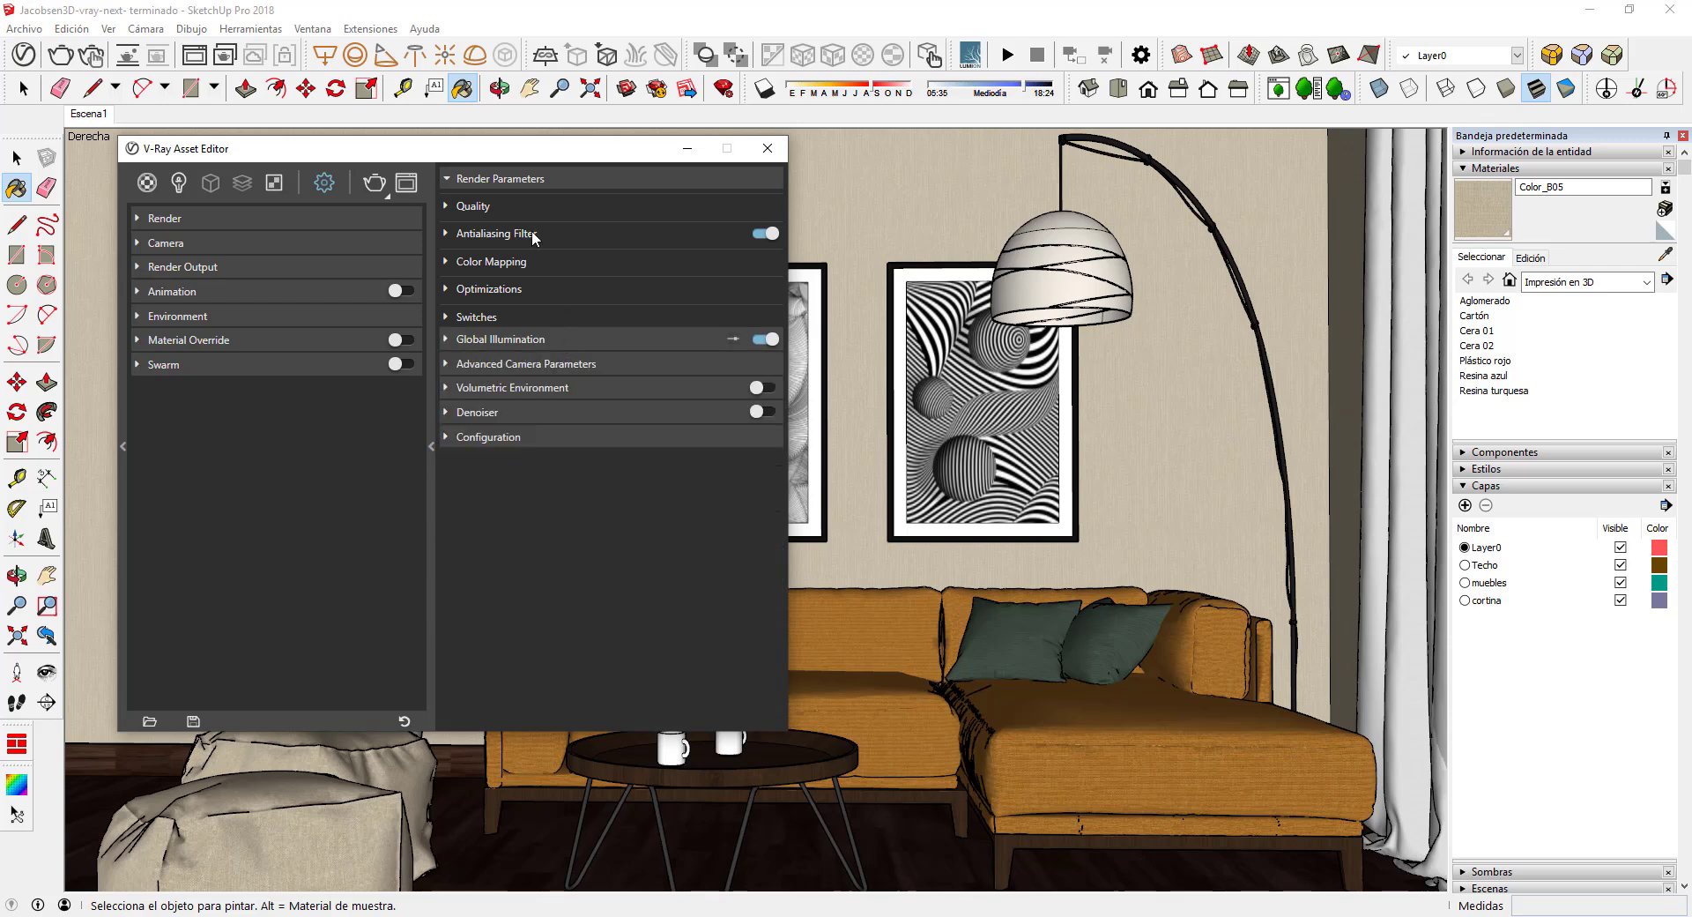
click(533, 182)
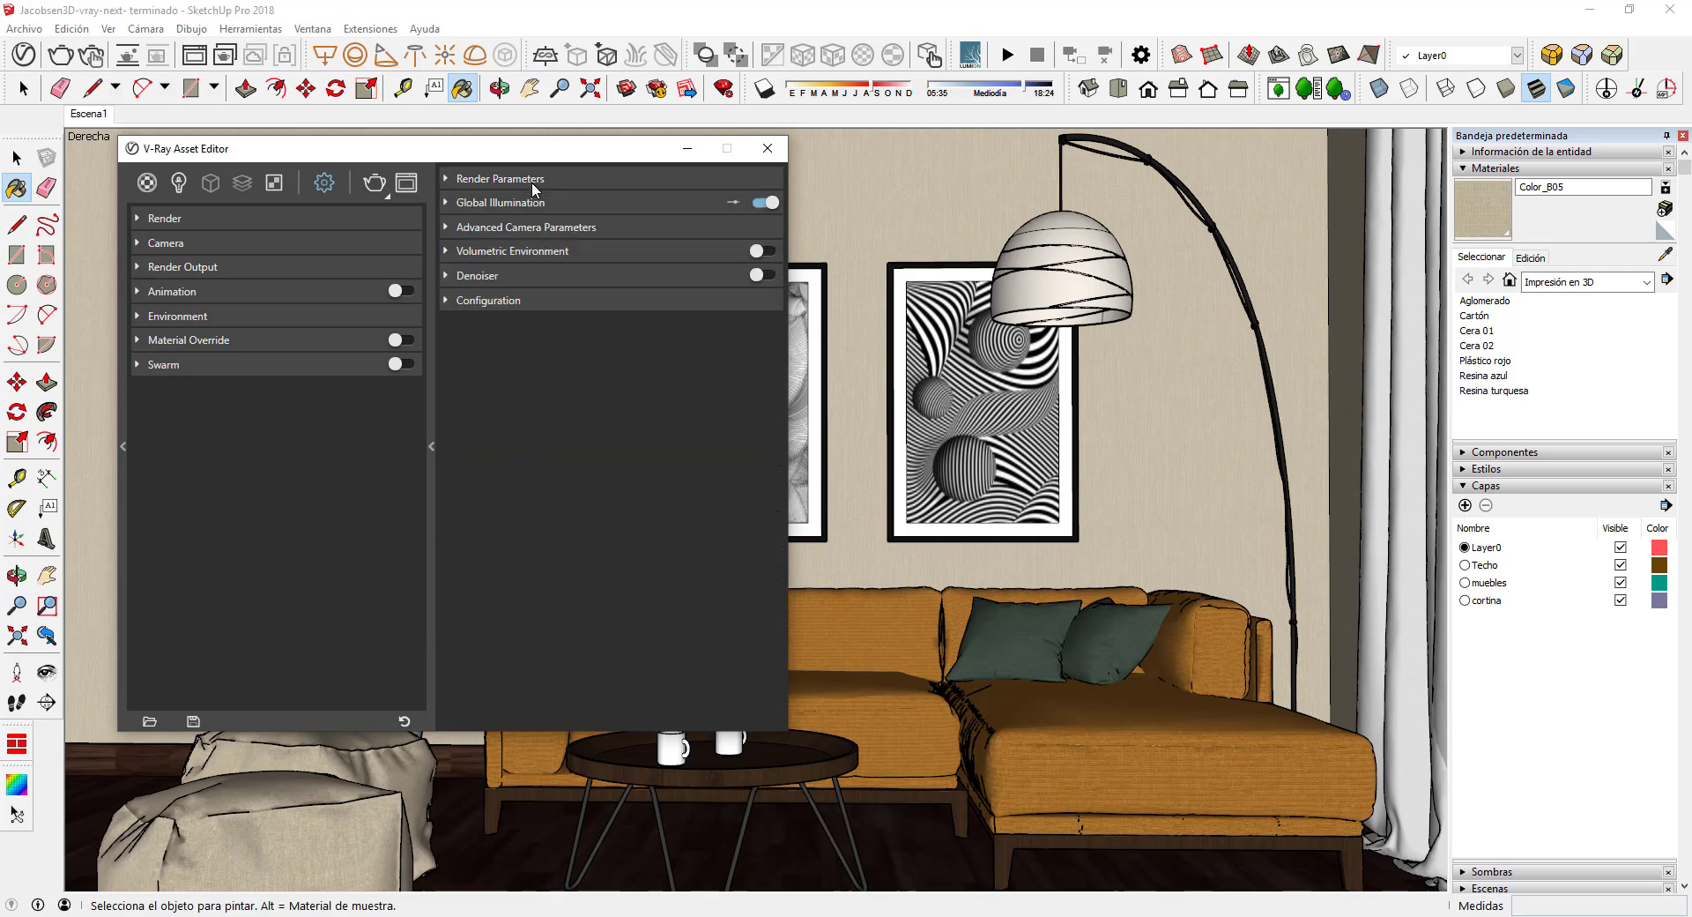
click(373, 185)
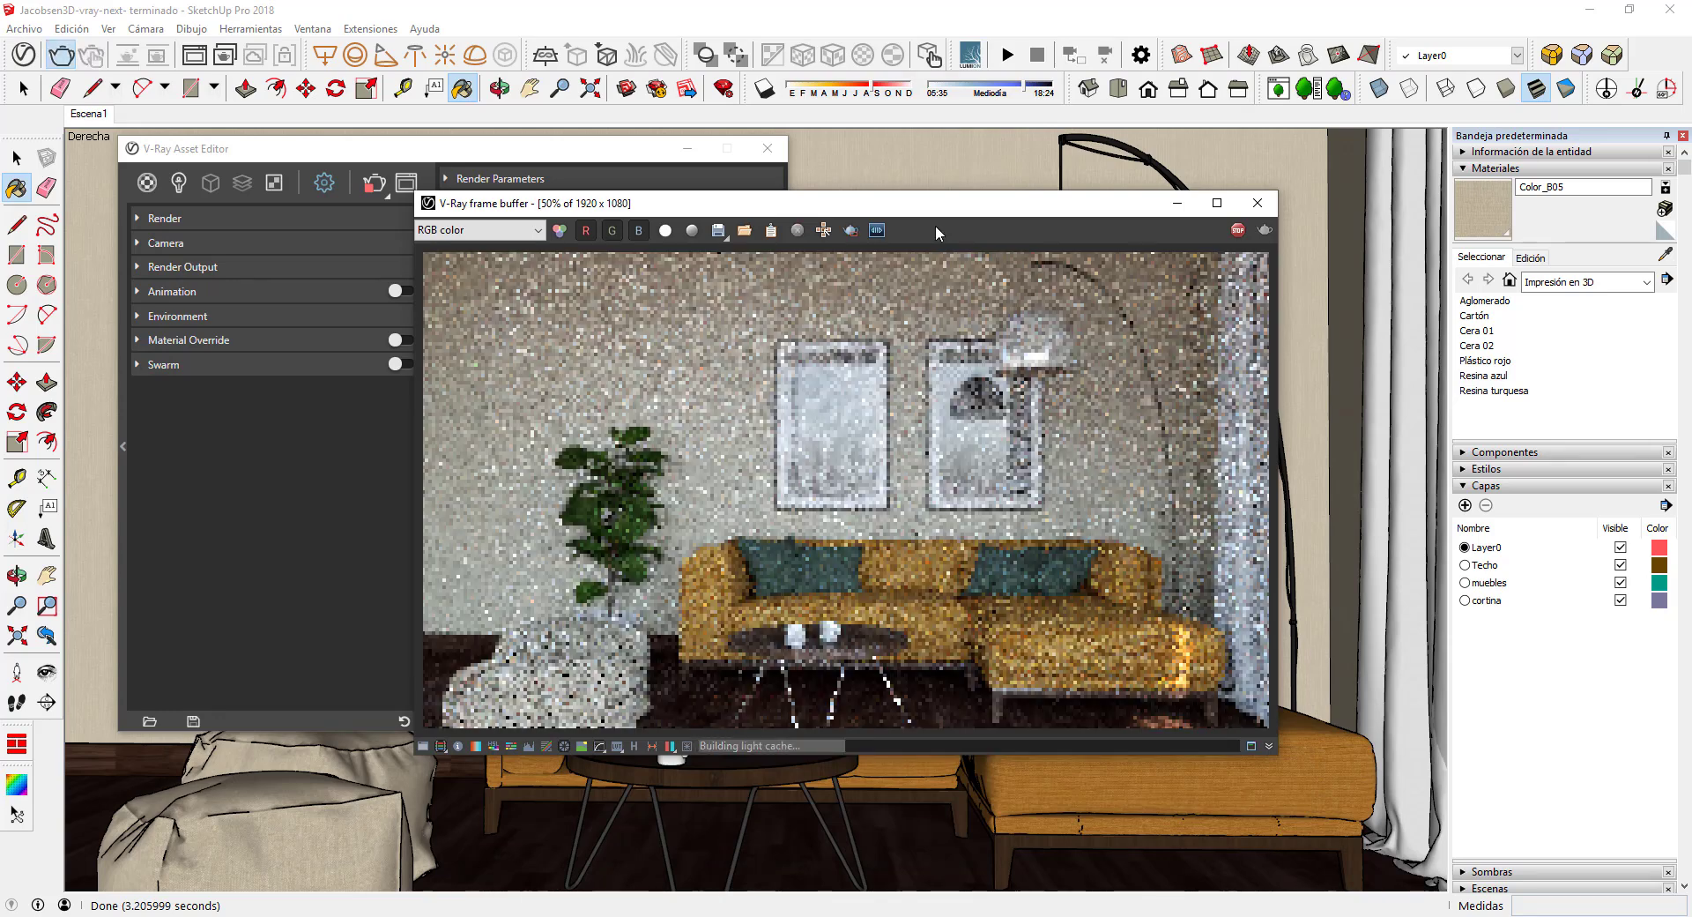
Reposition the V-Ray frame buffer while rendering, then maximize it once the 1920x1080 render finishes
drag(912, 213, 863, 154)
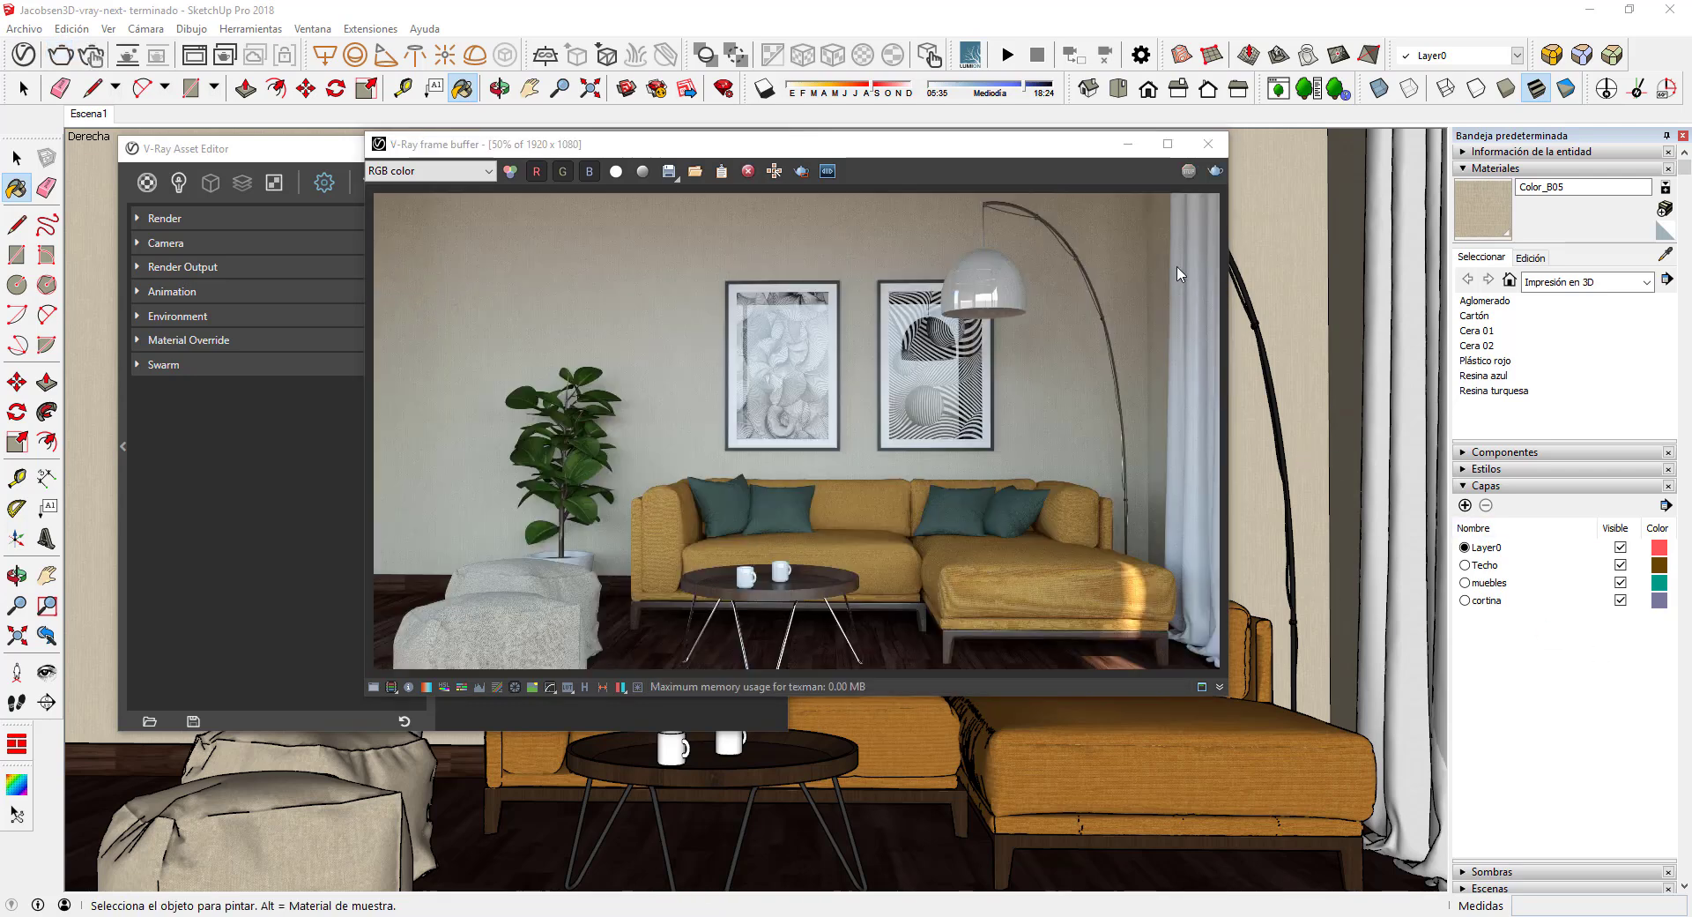
click(1168, 144)
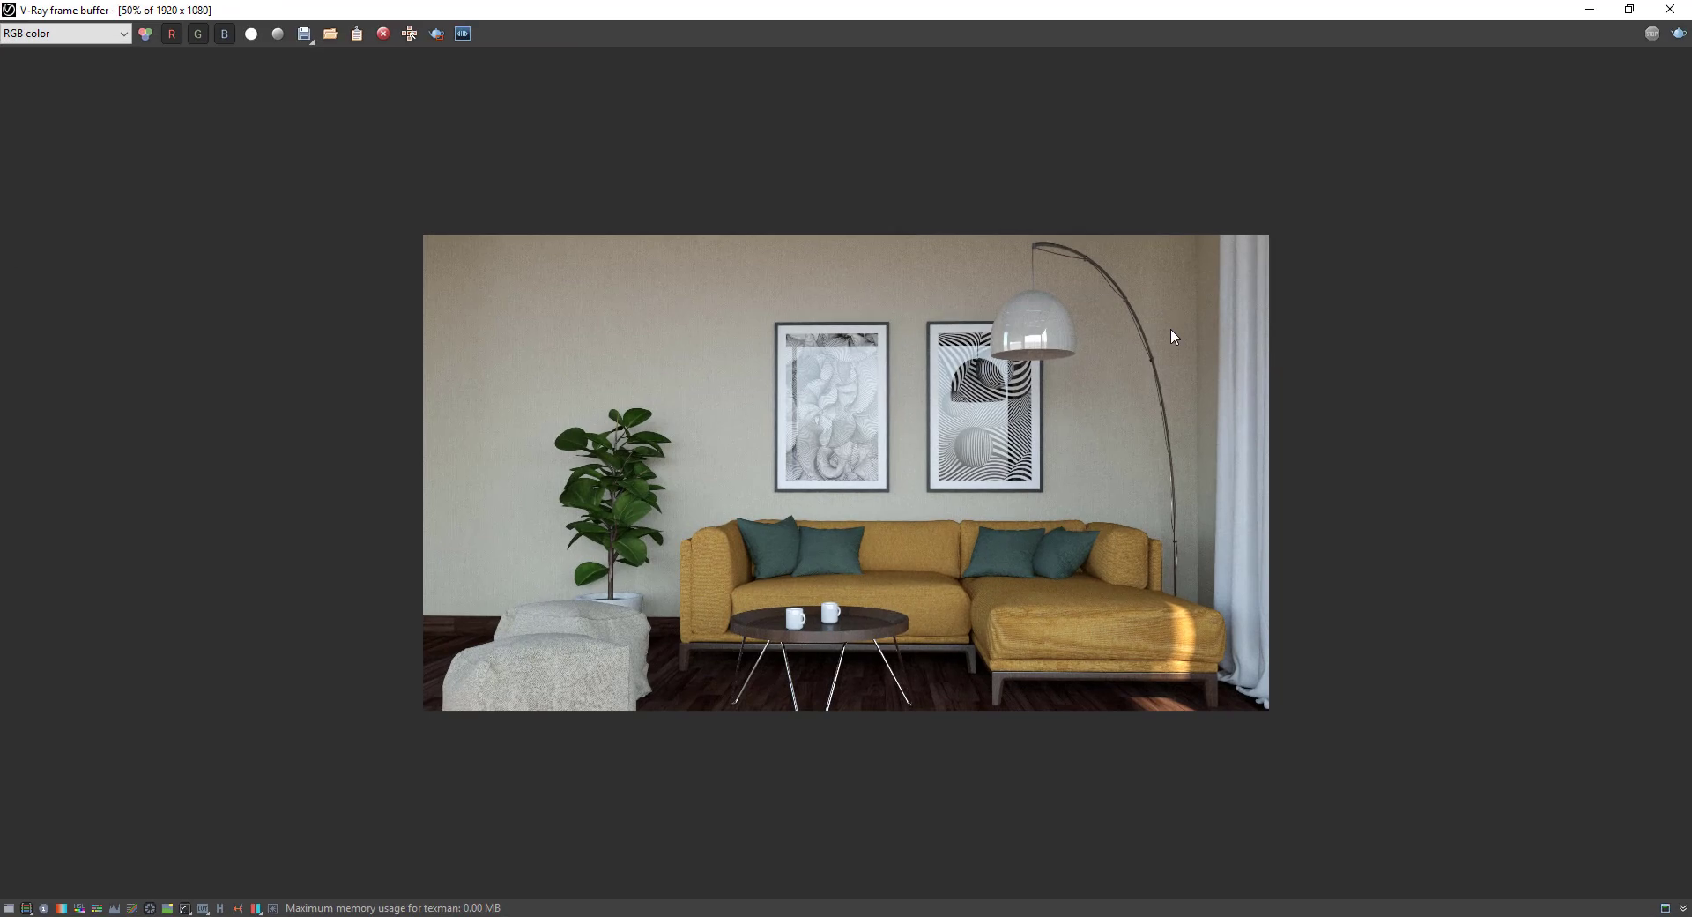
View the finished living room render at 100% and scroll up and down to inspect it
double_click(1060, 578)
mouse_move(1686, 268)
mouse_down()
mouse_move(1683, 300)
mouse_move(1683, 174)
mouse_up()
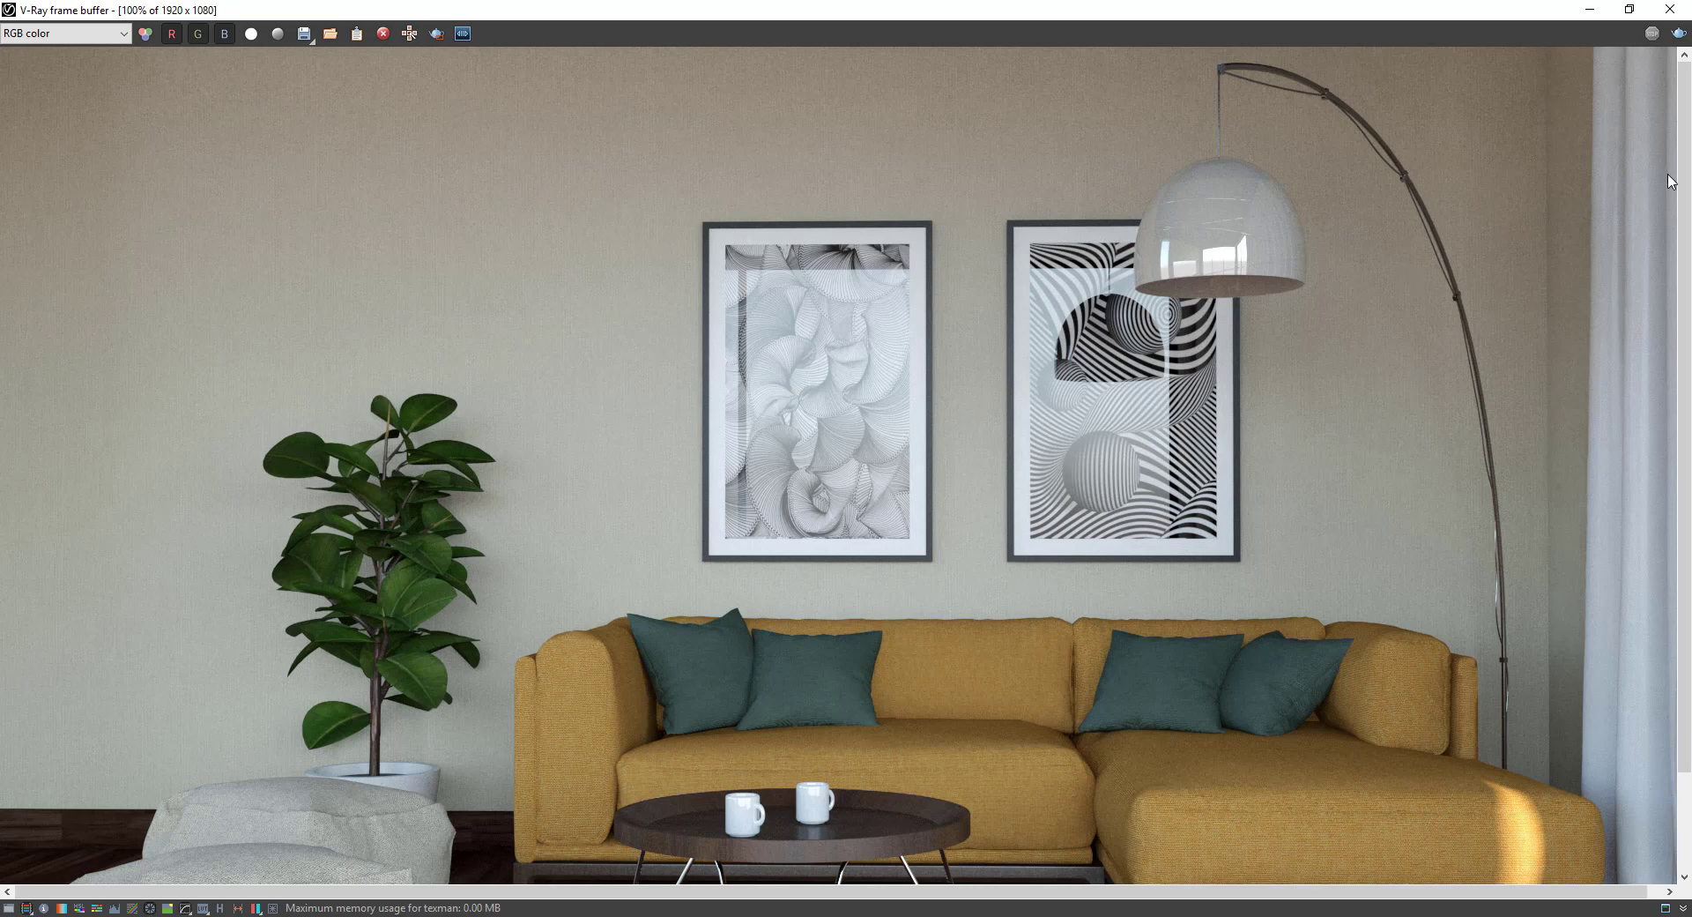
drag(1685, 189, 1687, 285)
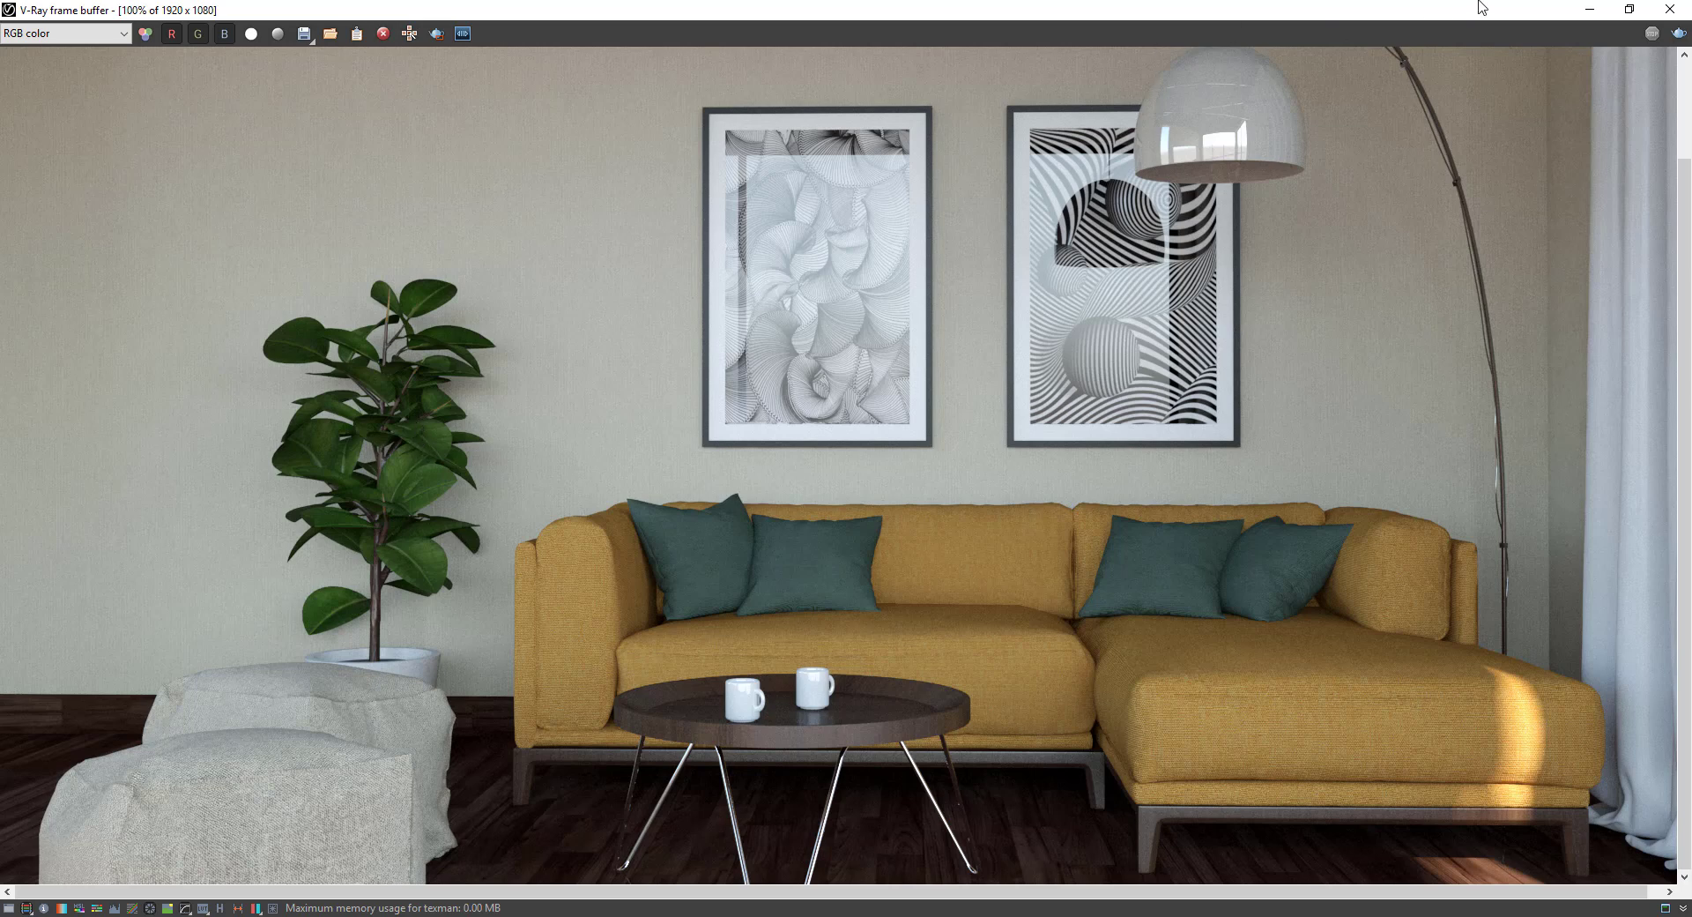
Close the frame buffer, then darken the Reflection Color of picture materials cuadro 1 and cuadro 2
click(1669, 9)
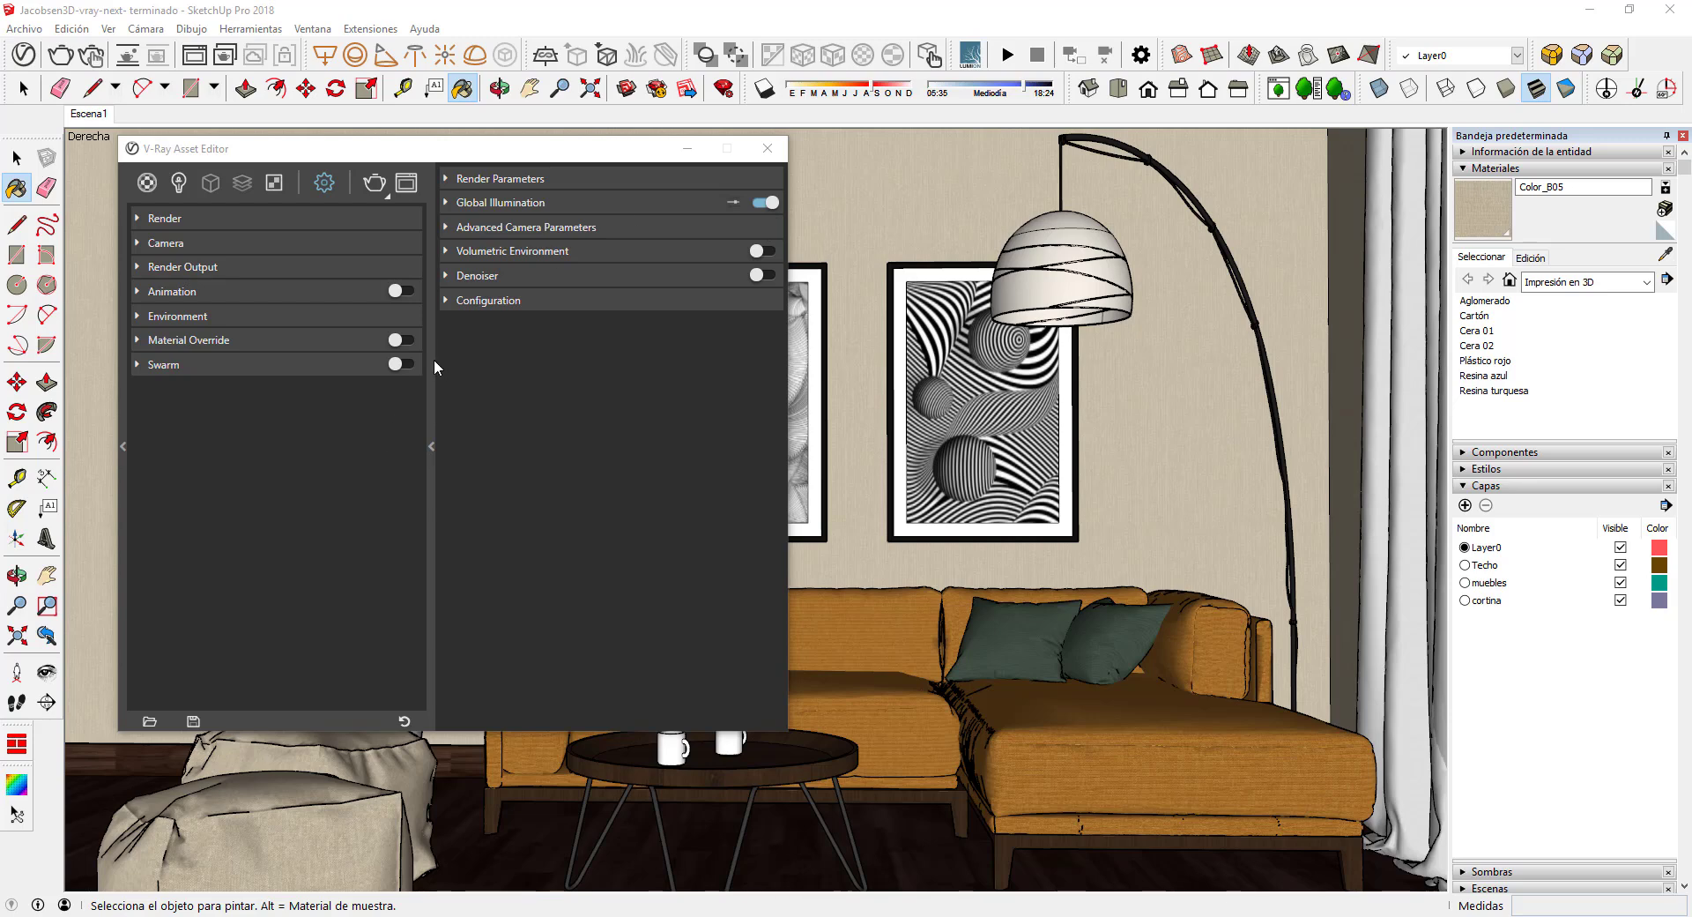
click(430, 448)
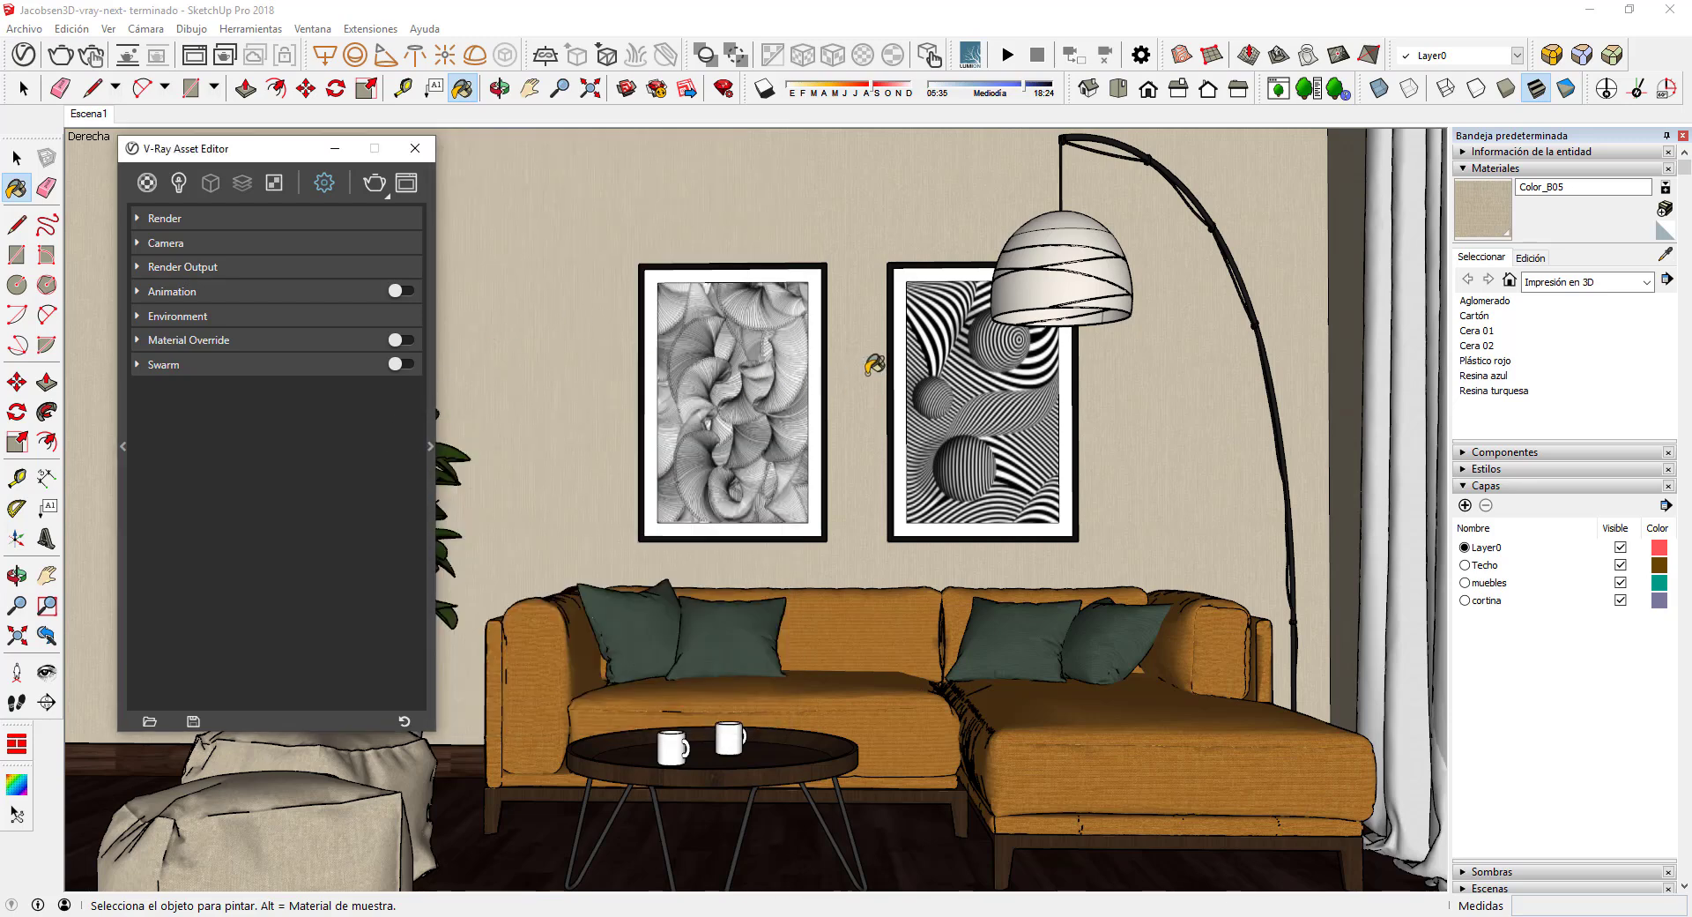
click(1663, 255)
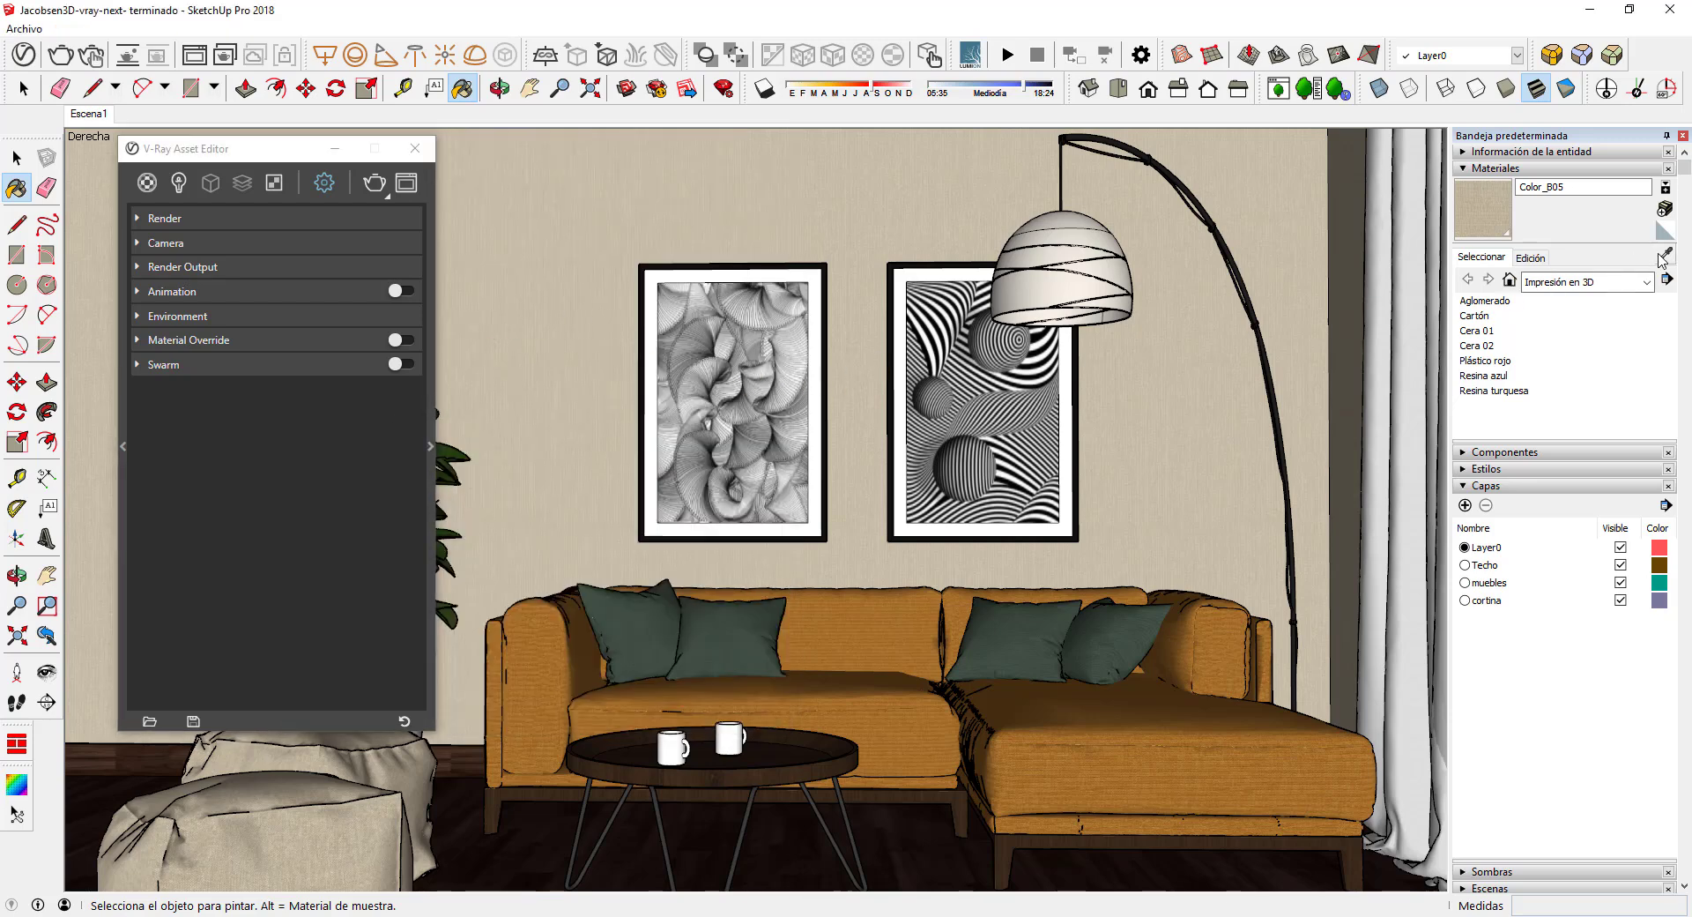
click(745, 395)
click(430, 447)
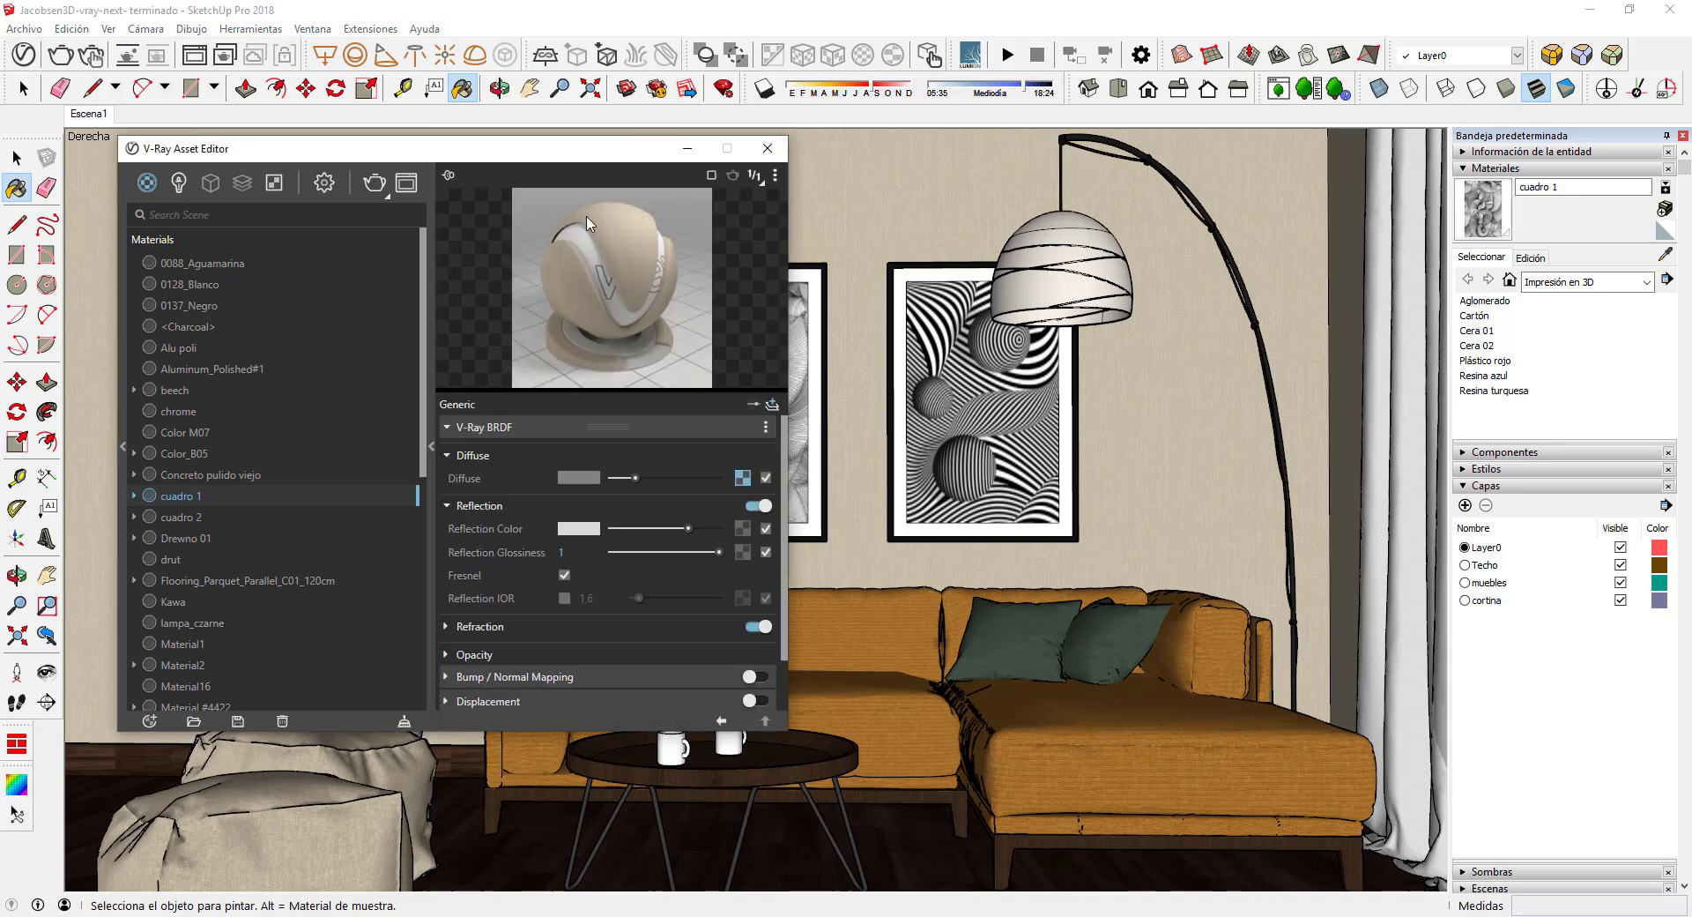
drag(579, 169, 386, 169)
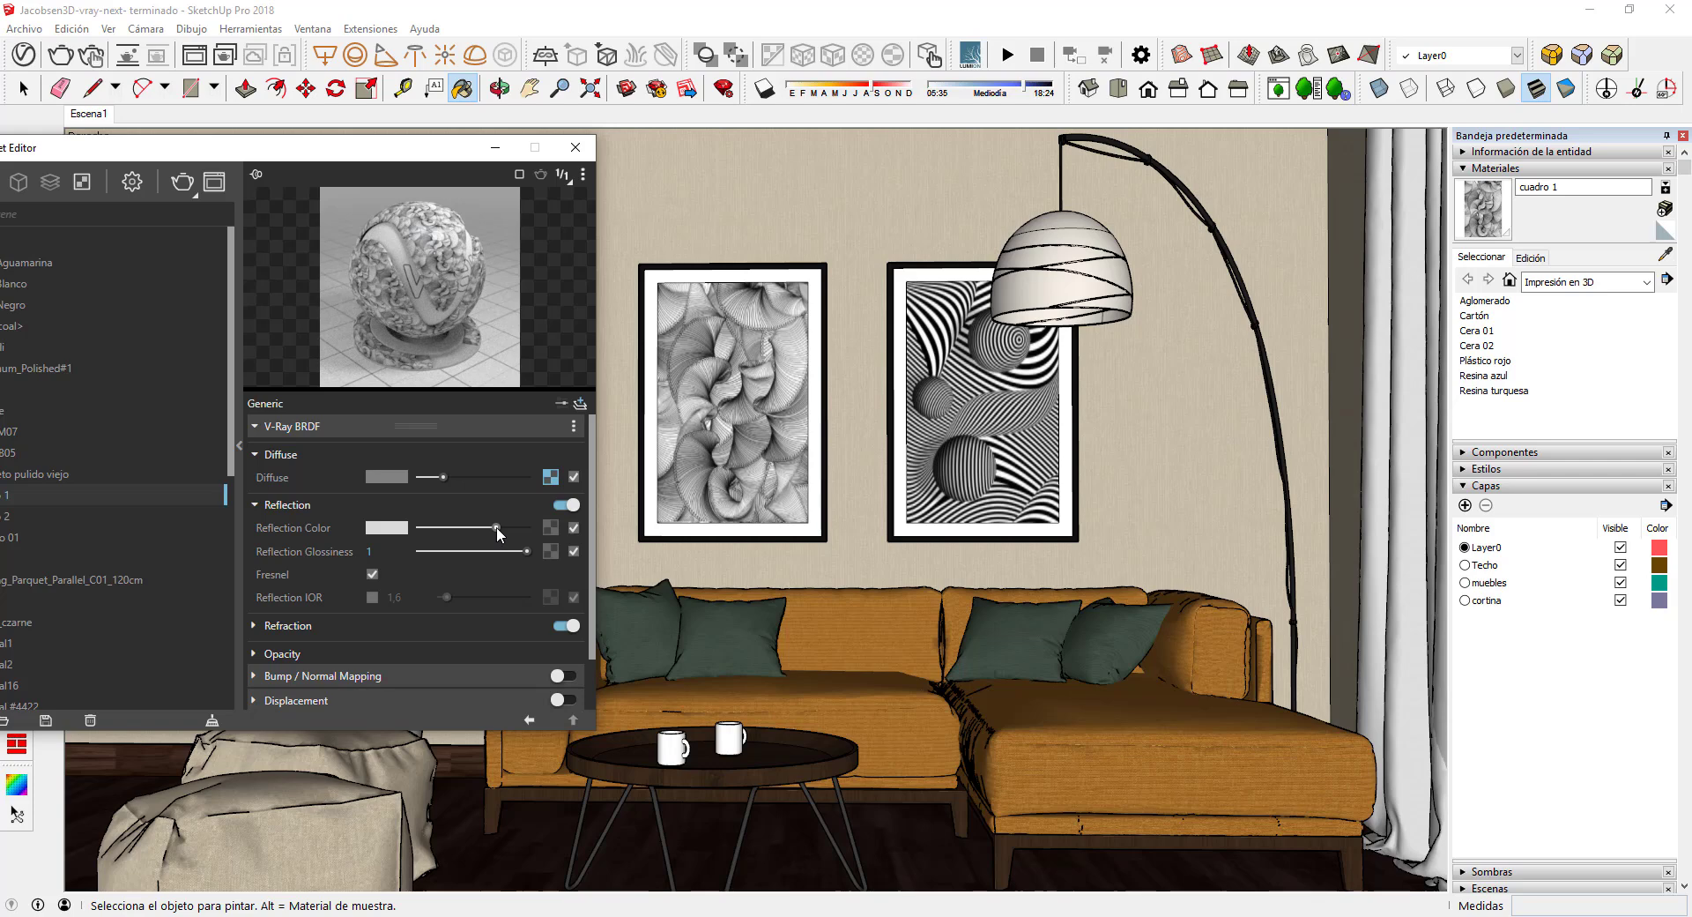
drag(496, 527, 466, 527)
alt+click(1035, 375)
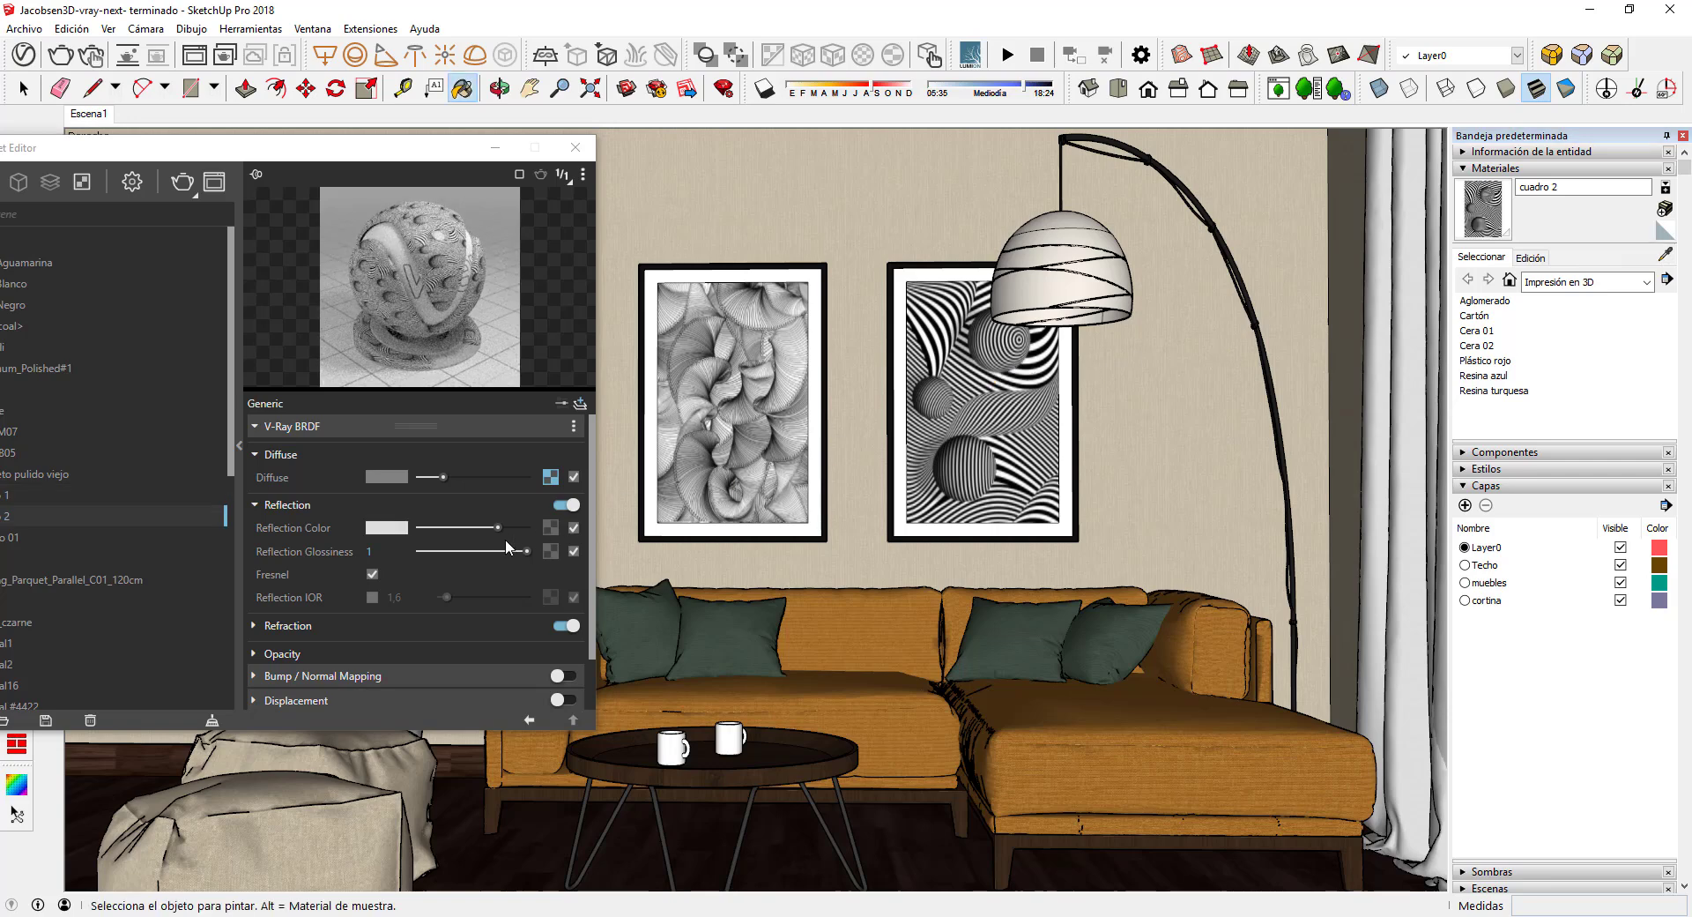
drag(484, 530, 465, 528)
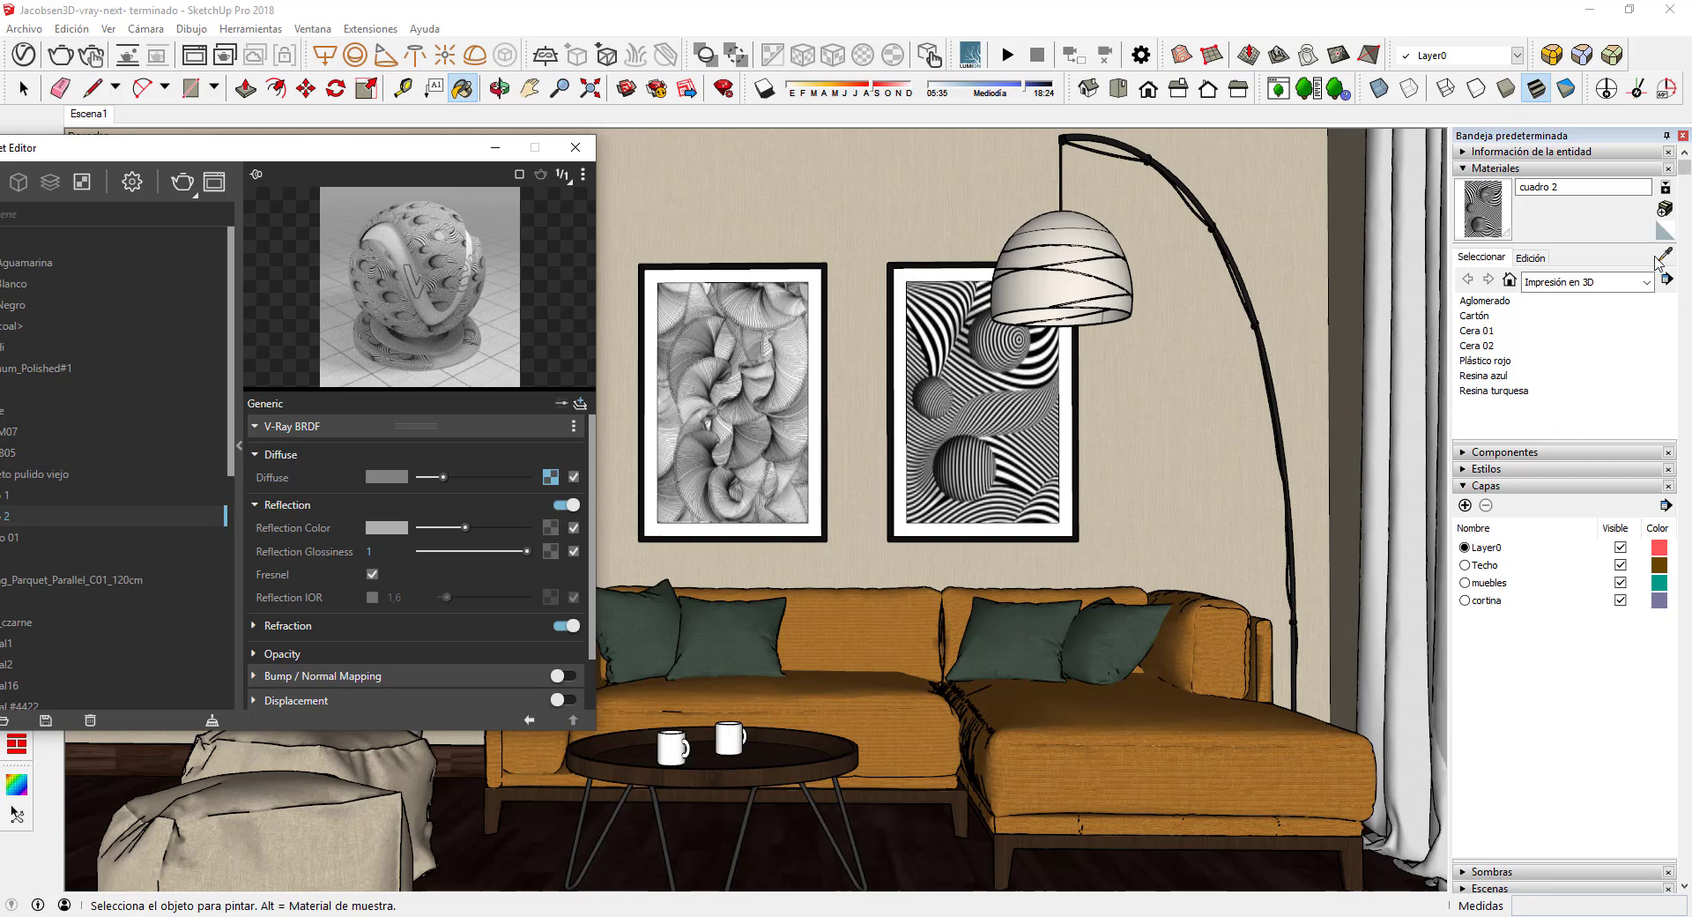
Sample the pouf's Color_B05 material, lower its bump amount from 0,2 to 0,1, and close the Asset Editor
key(alt)
alt+click(340, 841)
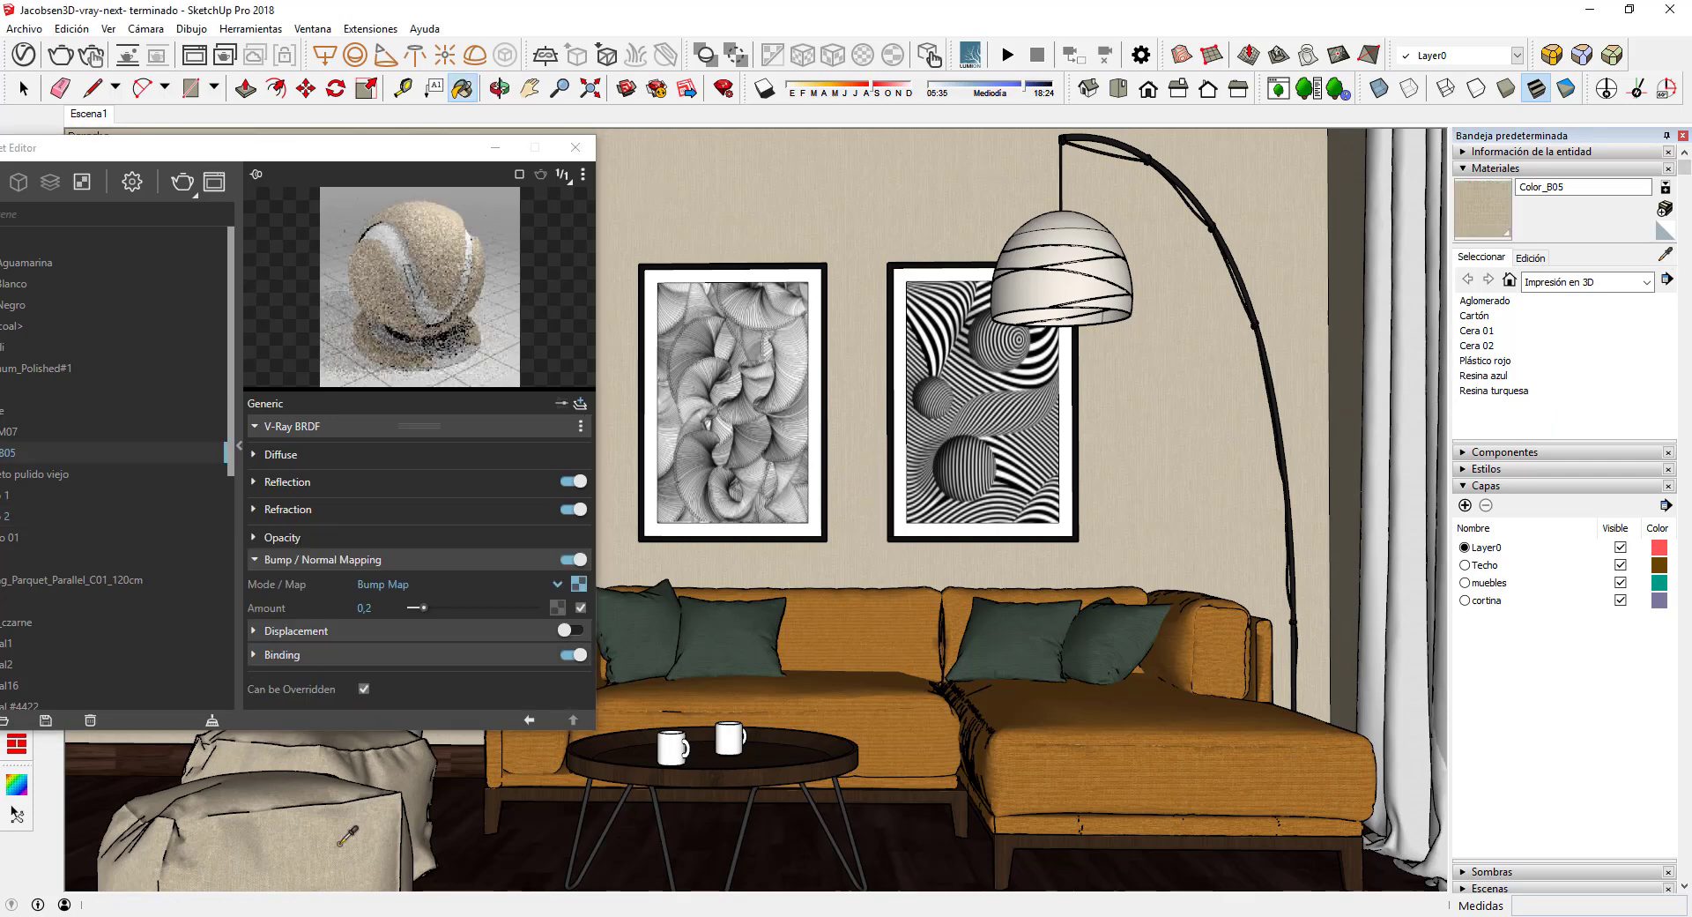
click(365, 607)
text(0,1)
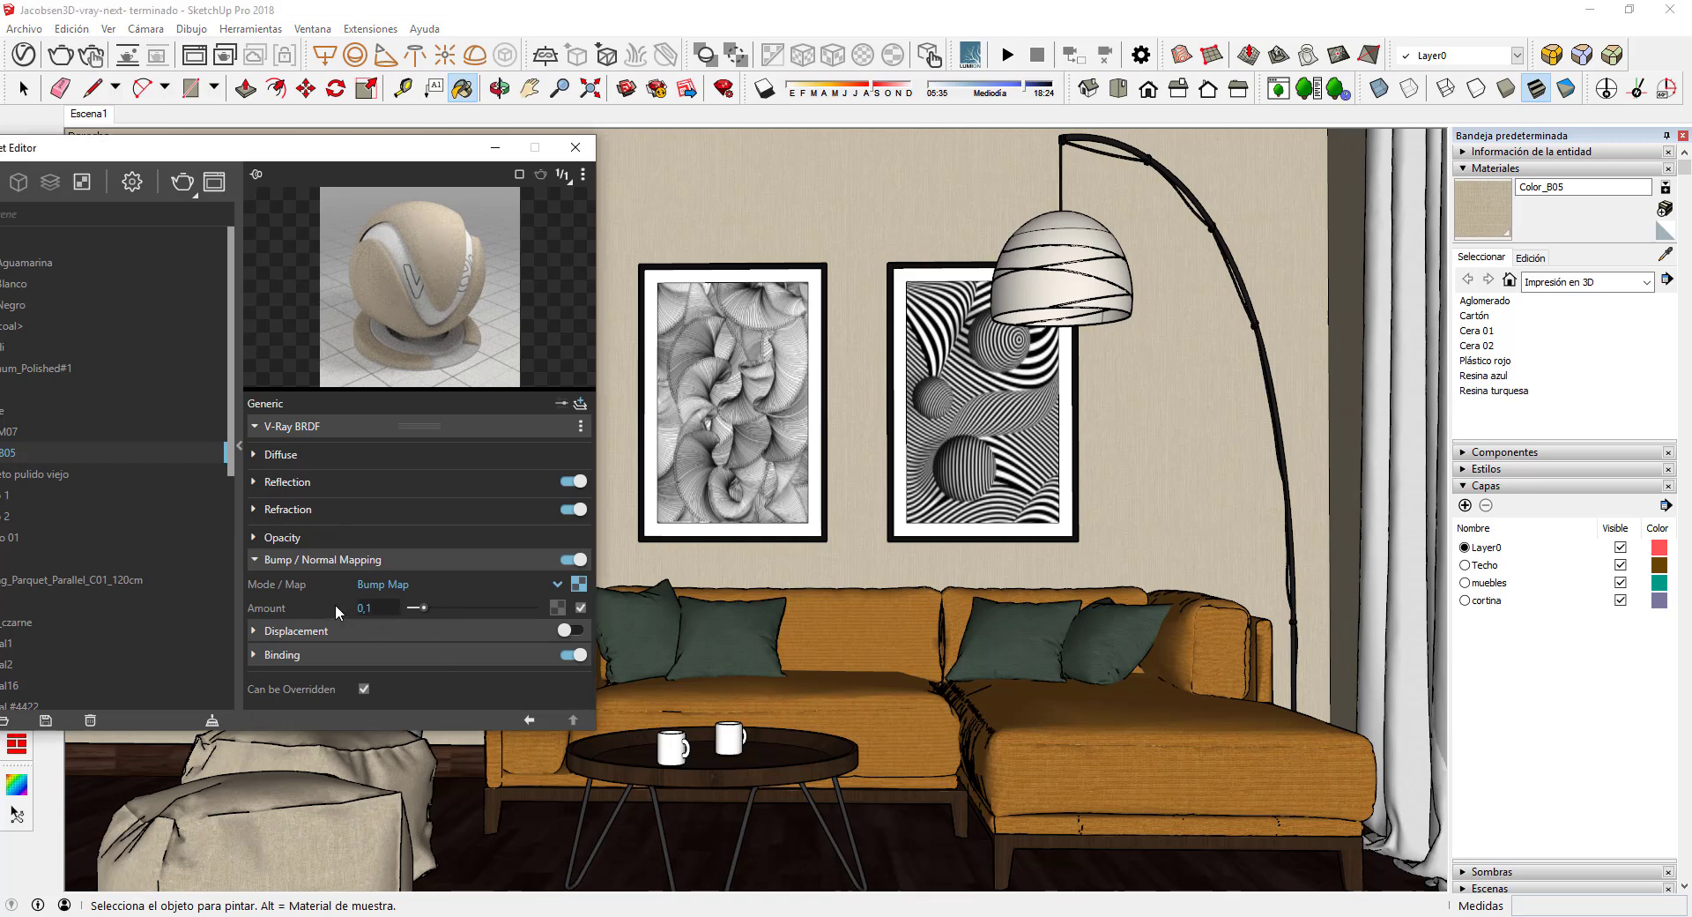
key(Return)
click(575, 147)
click(16, 158)
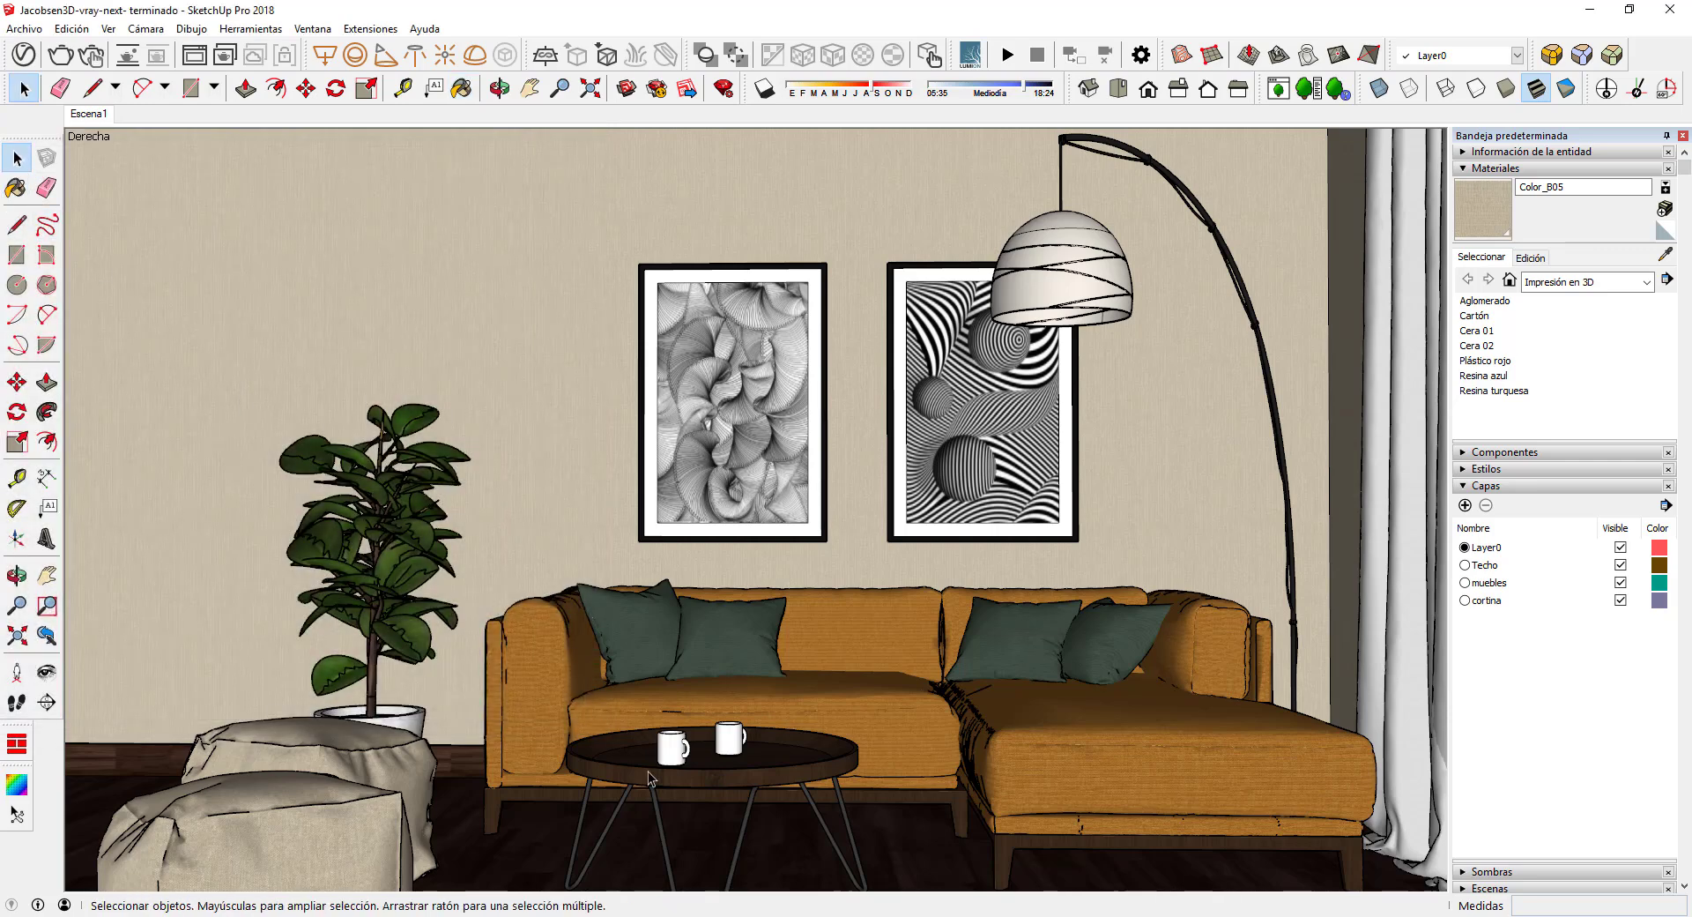
Zoom in on the coffee table and open its group for editing
scroll(683, 775, up, 1)
scroll(683, 772, up, 1)
scroll(678, 758, up, 2)
scroll(675, 753, up, 1)
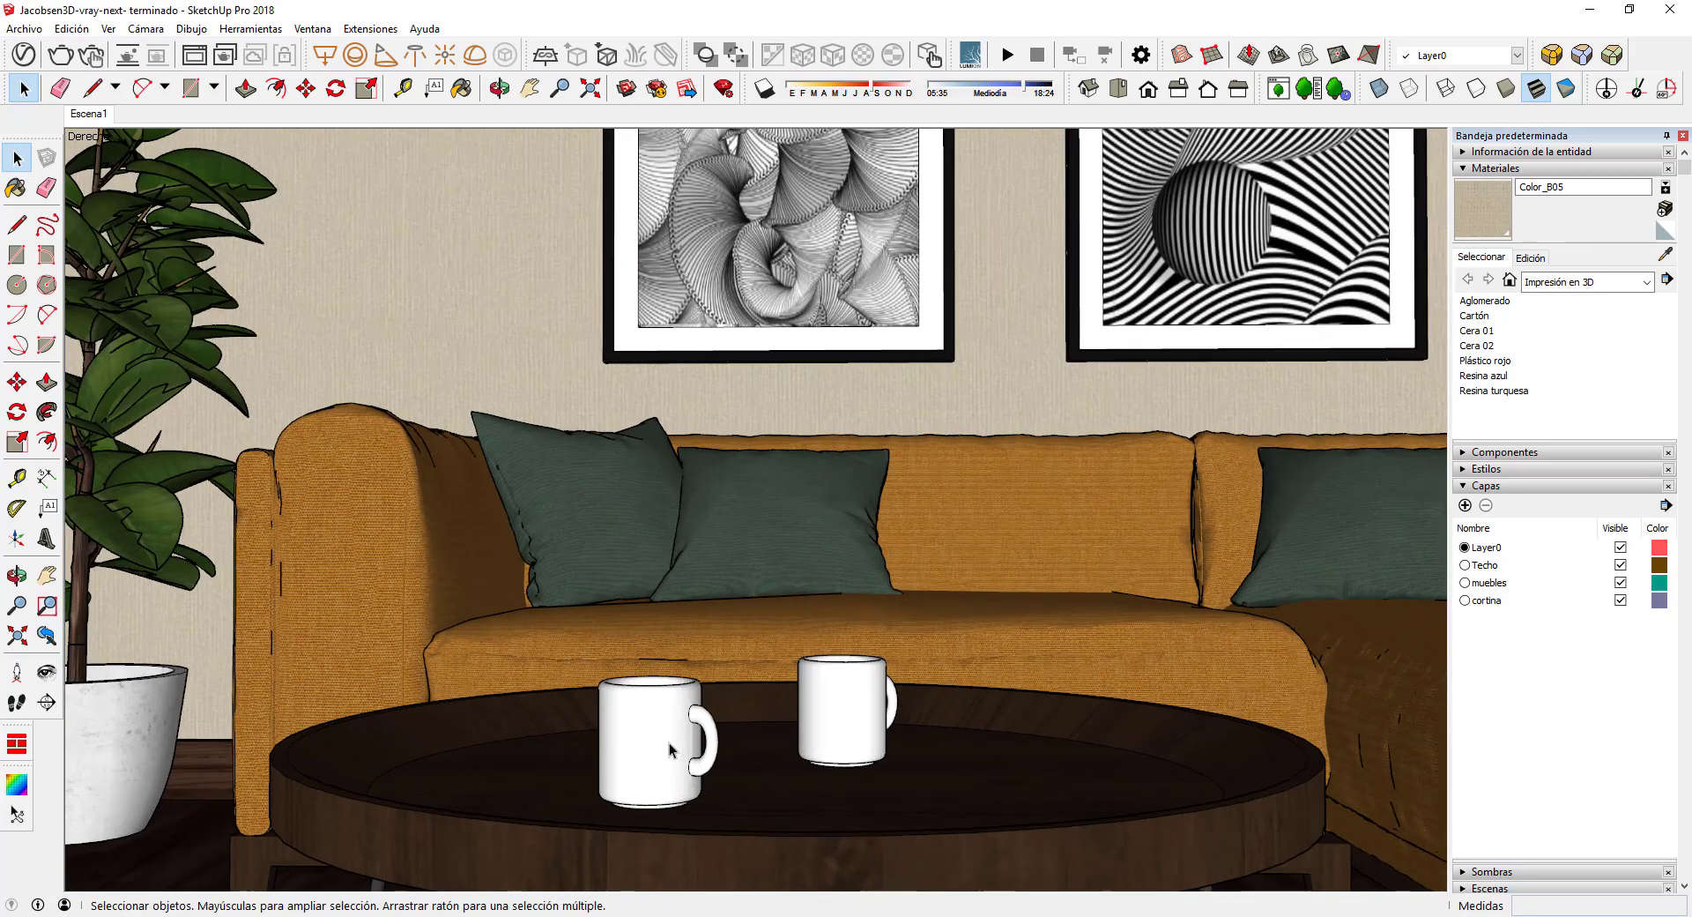
click(670, 749)
double_click(670, 749)
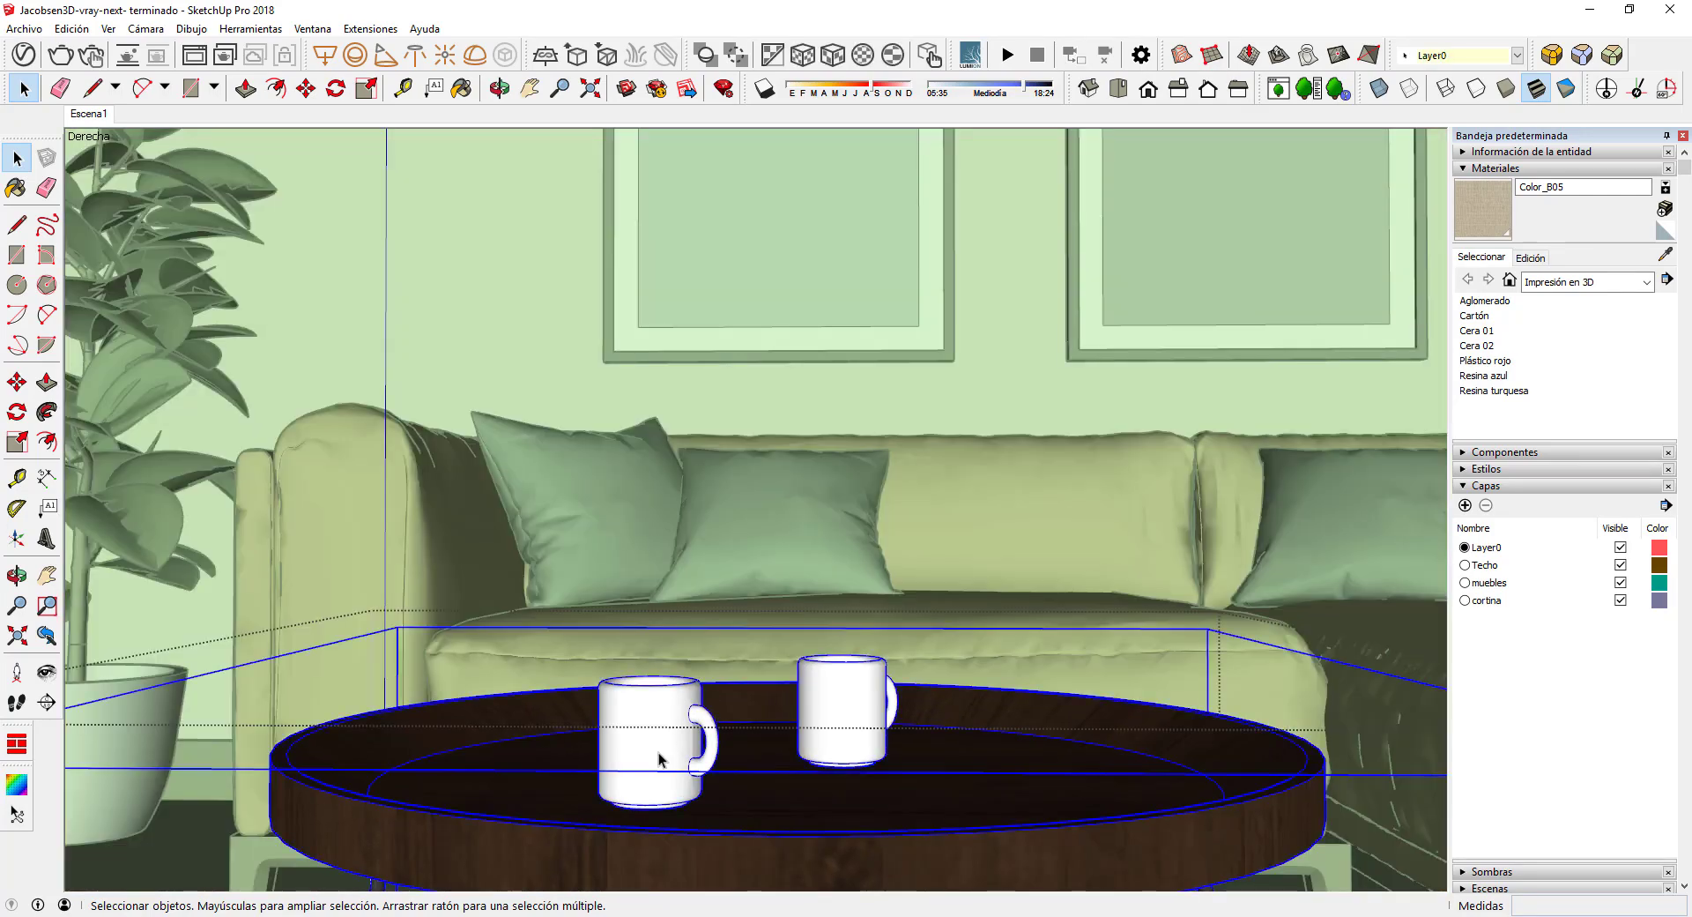
scroll(658, 754, up, 1)
key(Escape)
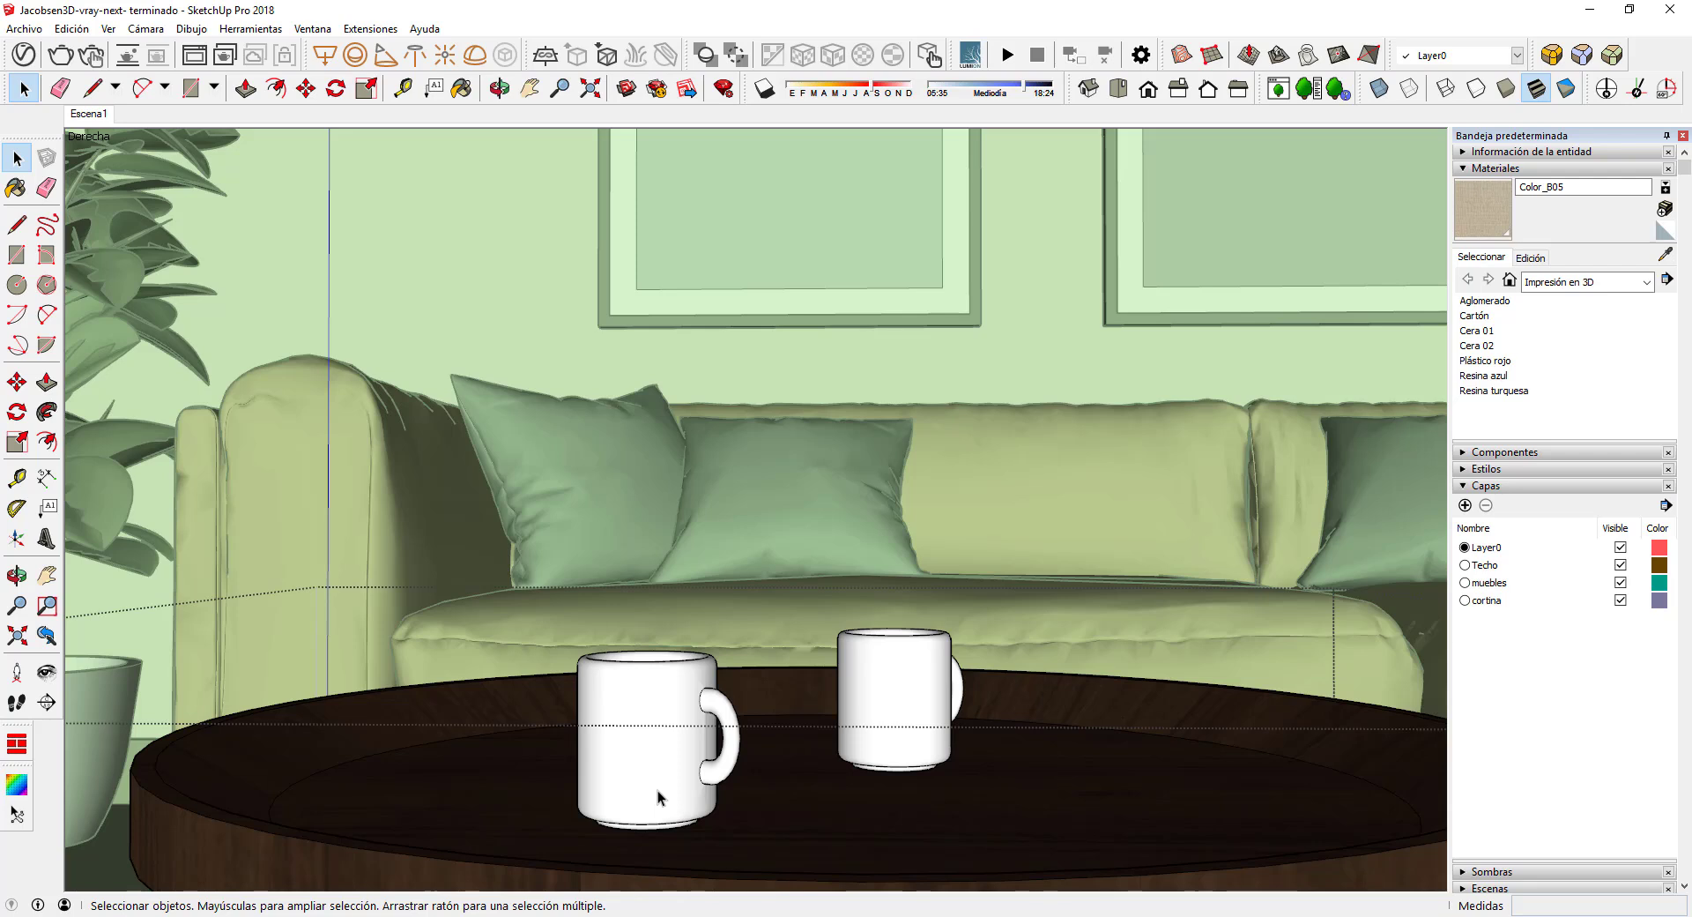
Measure the left mug and scale it up uniformly
key(t)
click(640, 828)
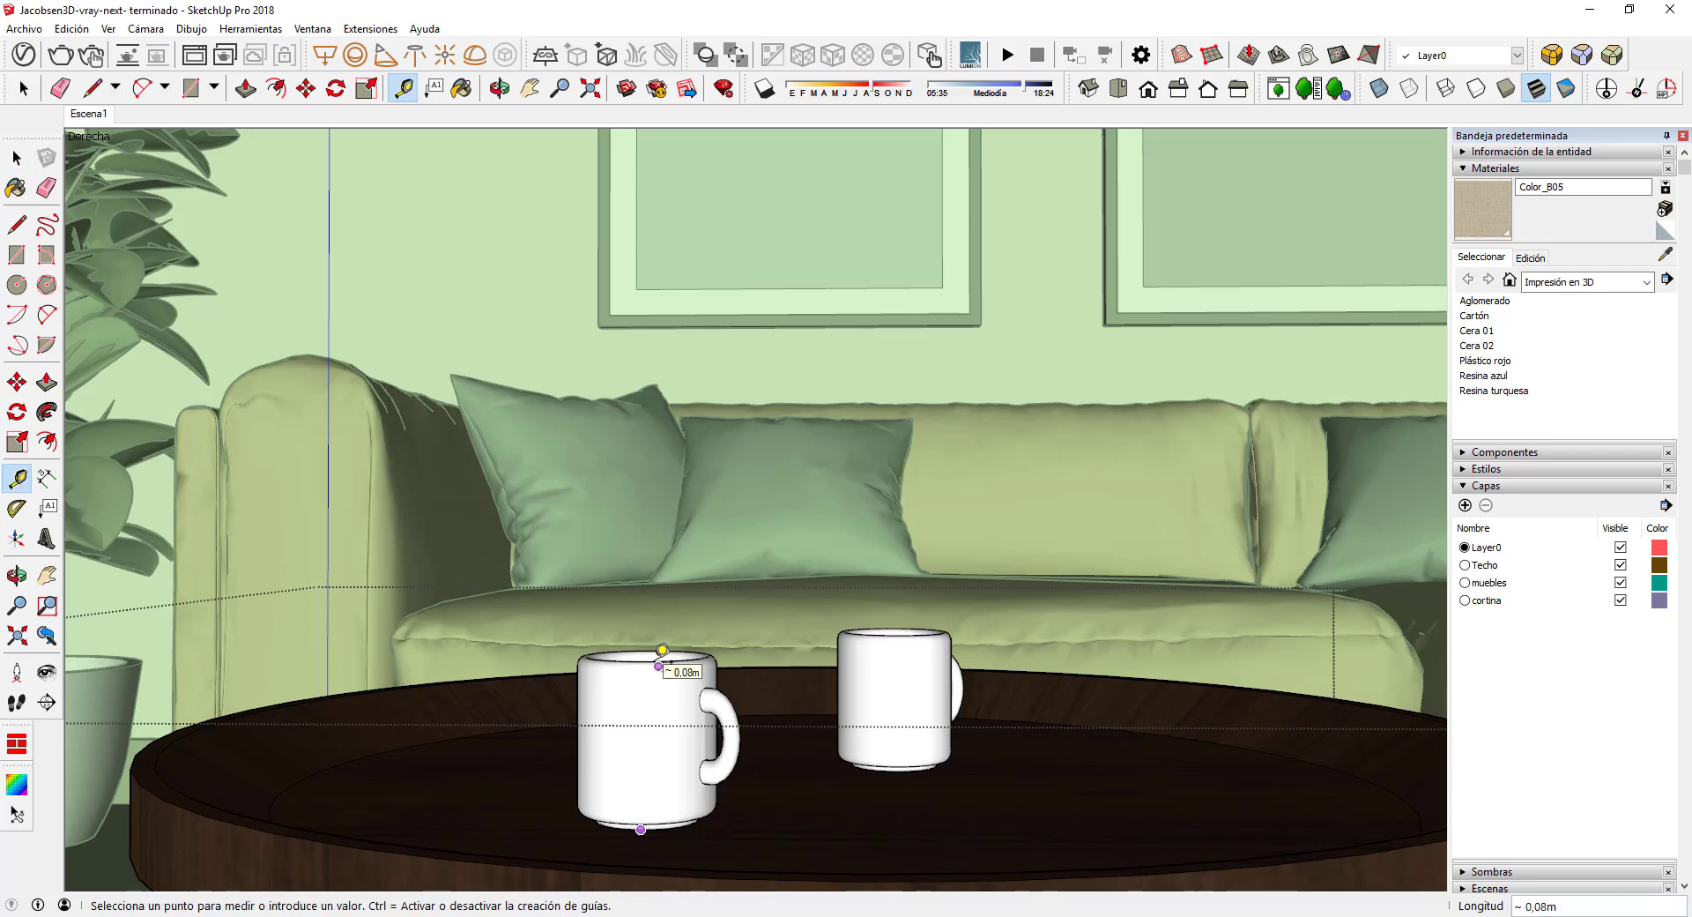
key(space)
click(663, 697)
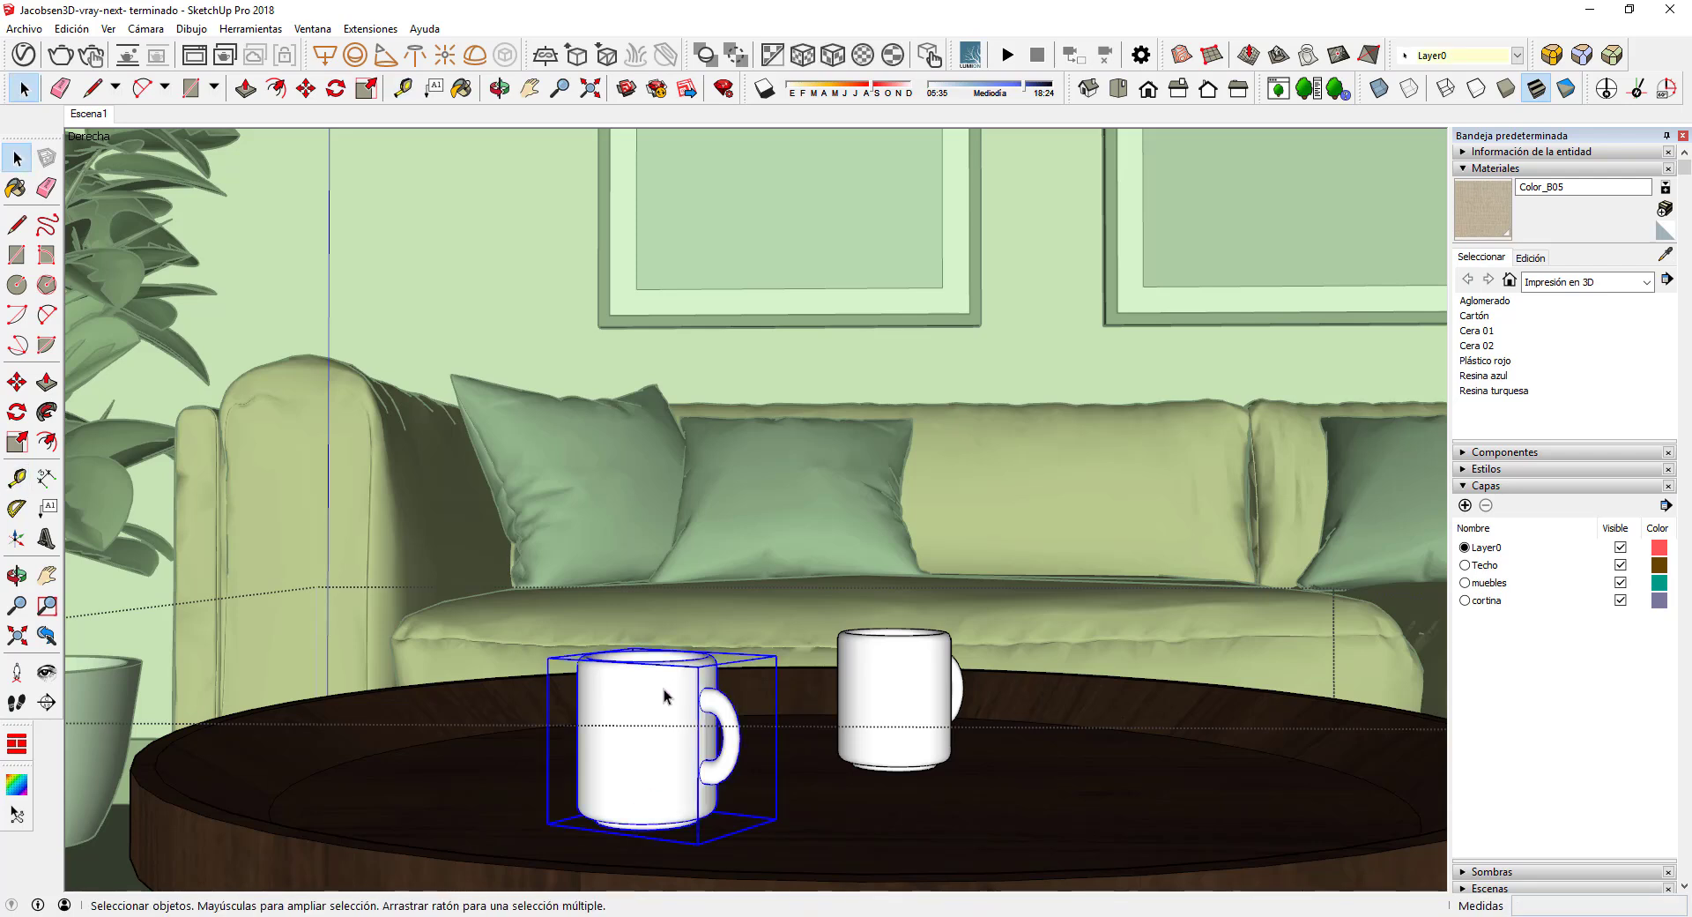
key(s)
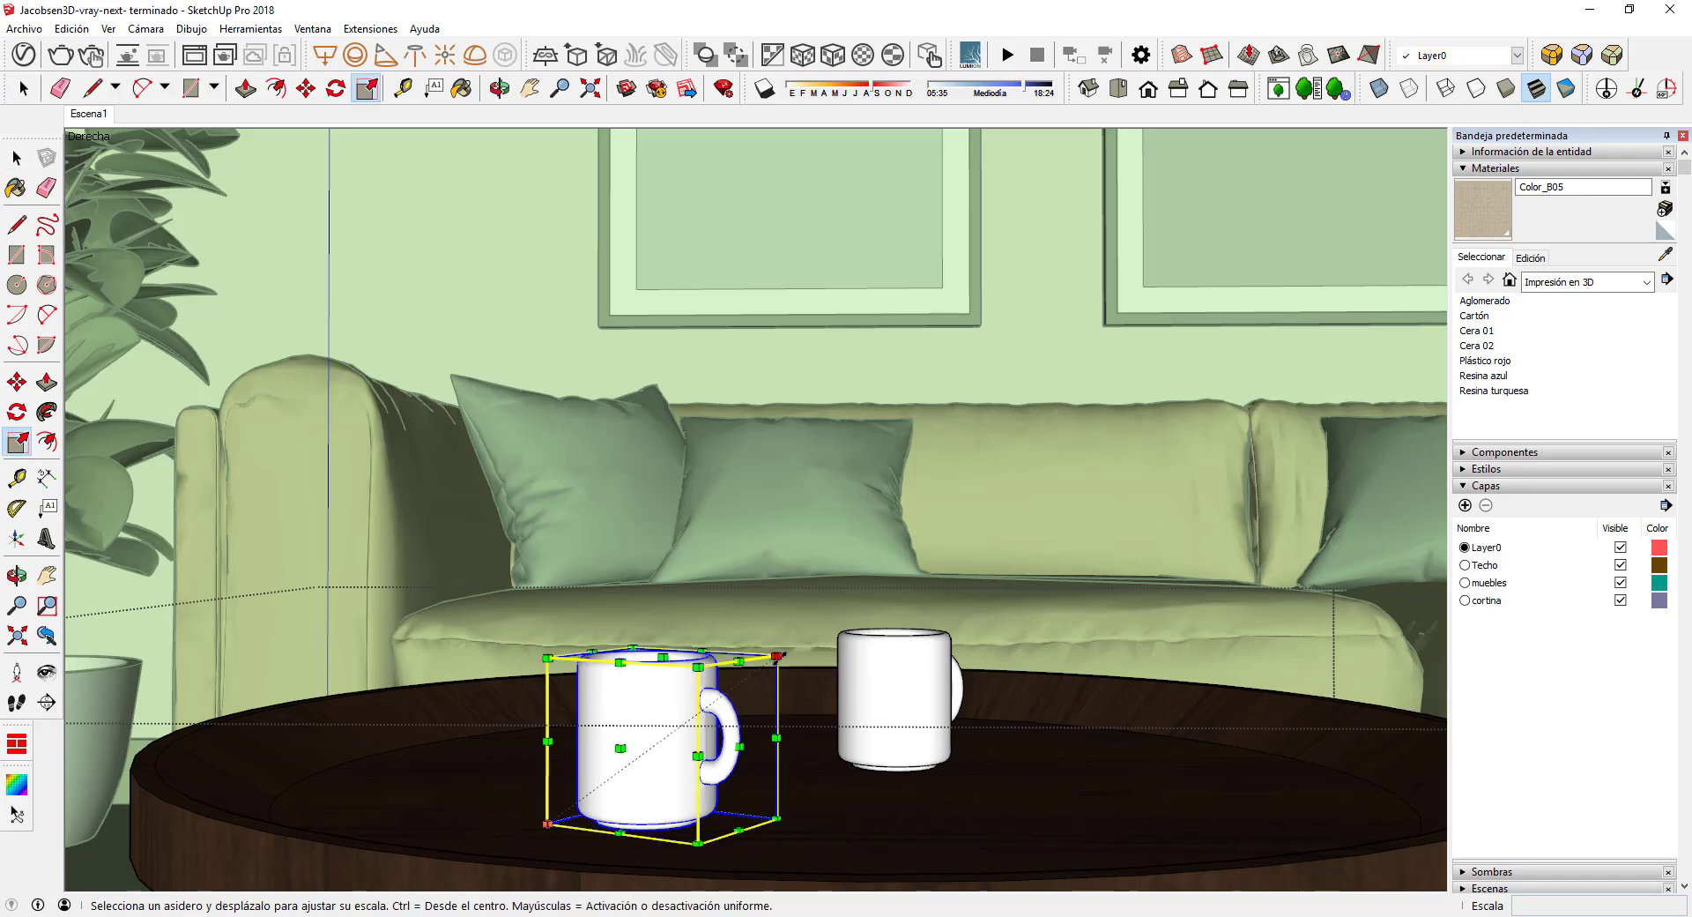
drag(775, 656, 830, 615)
Measure the enlarged left mug's height from its base
key(t)
click(666, 831)
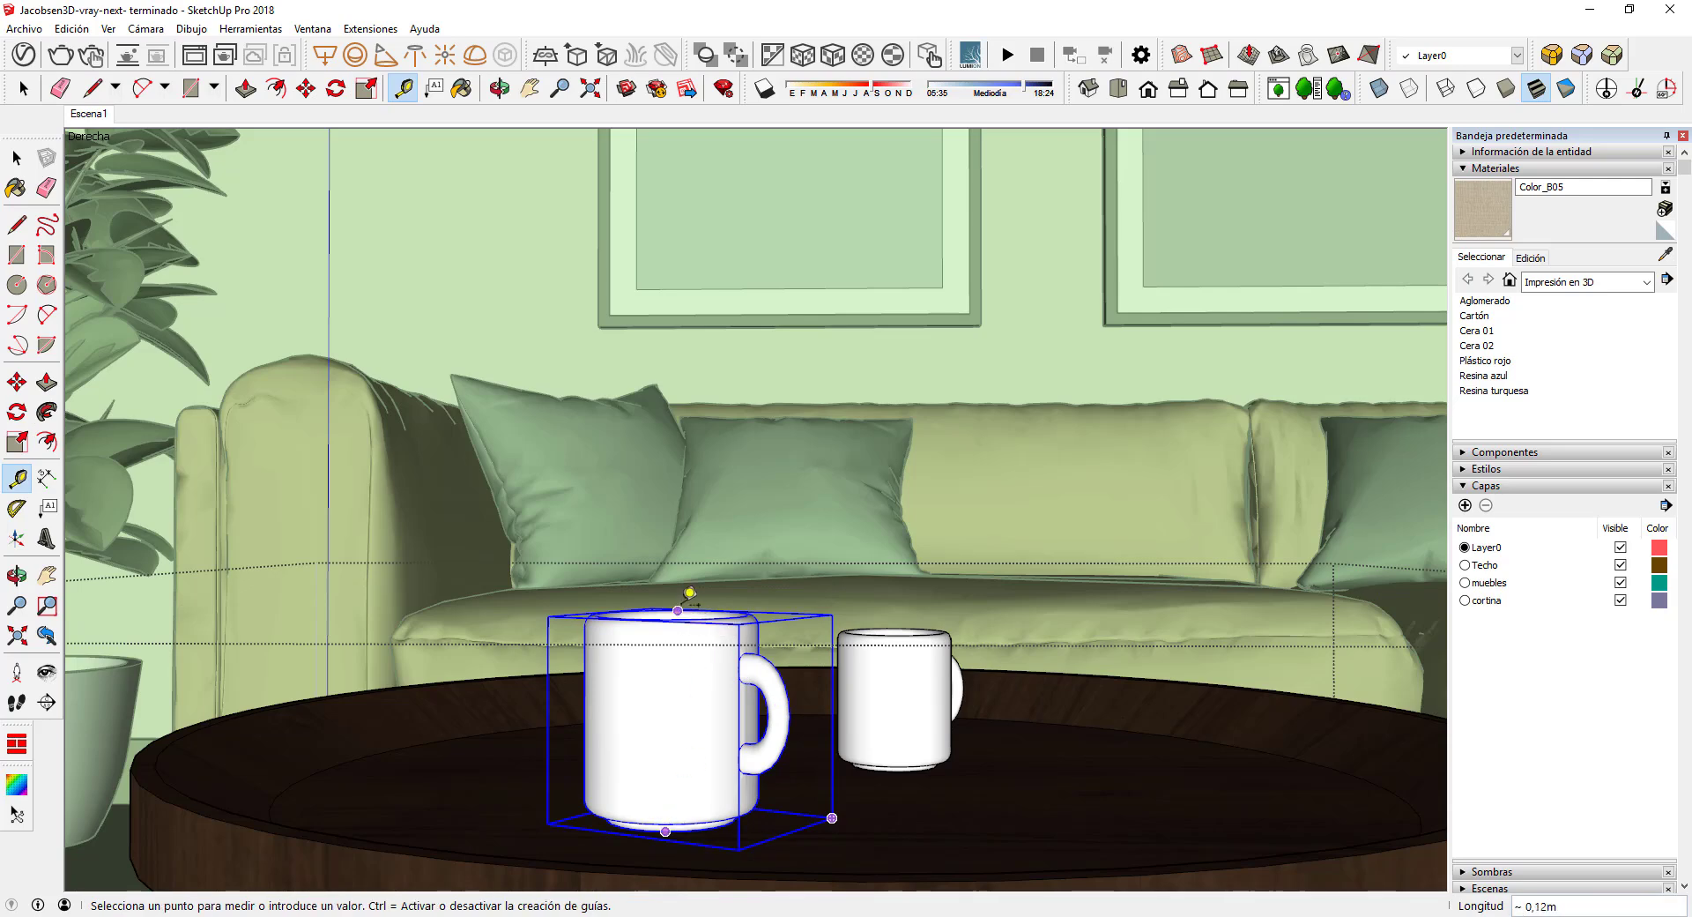
key(super)
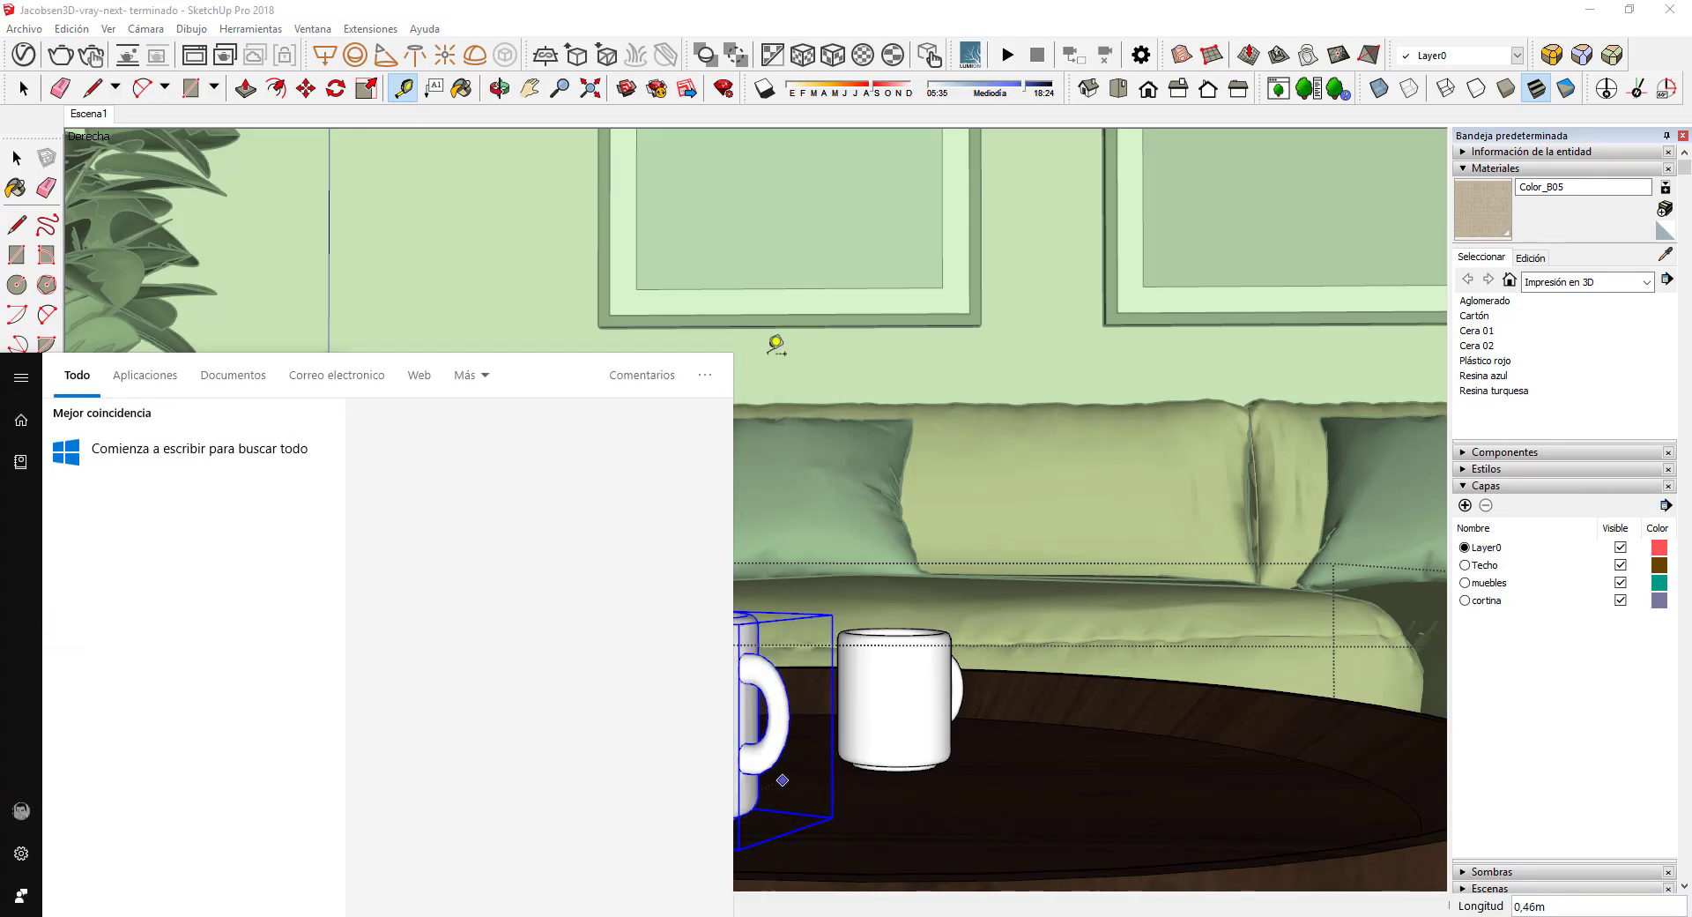
key(Escape)
key(space)
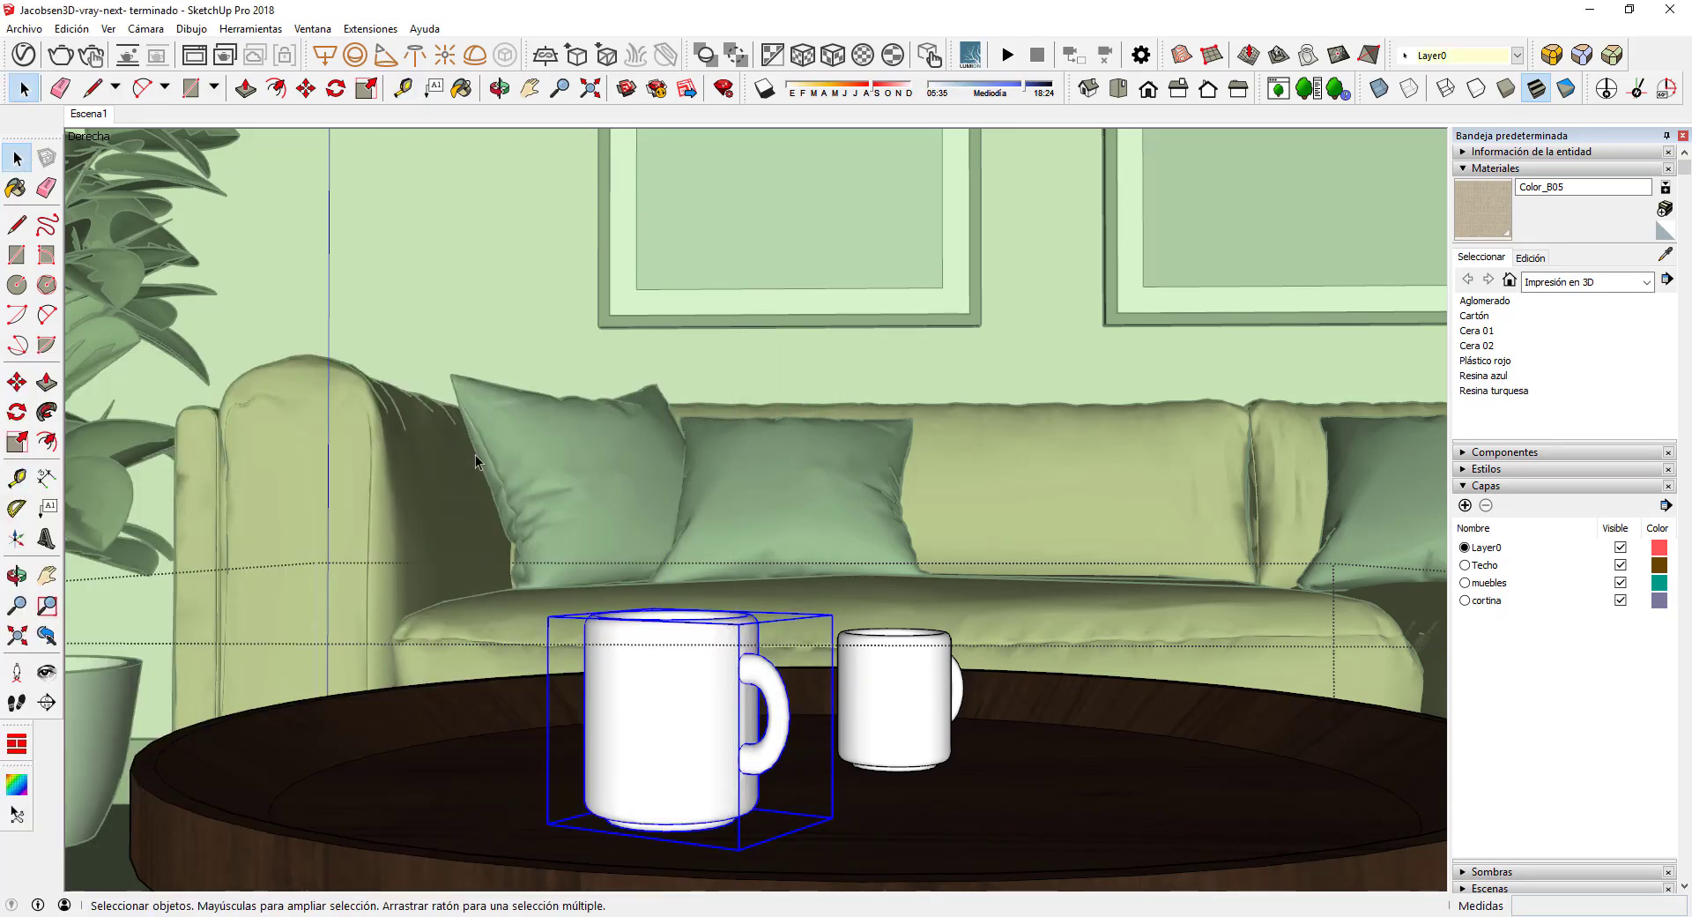
click(730, 862)
click(697, 780)
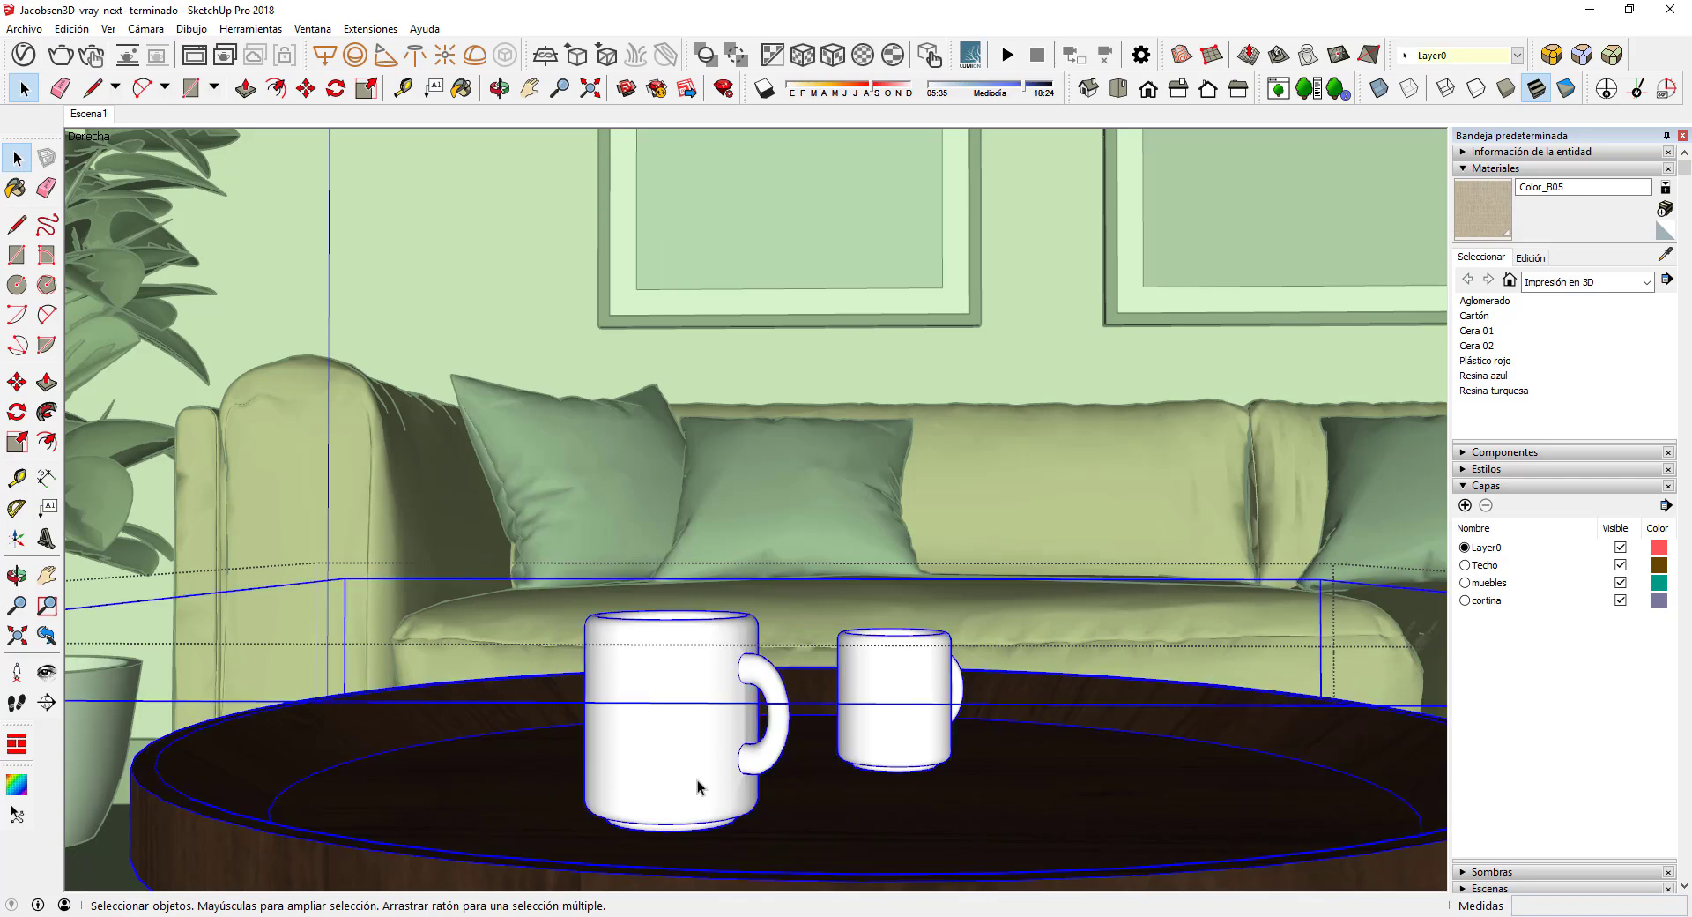
key(t)
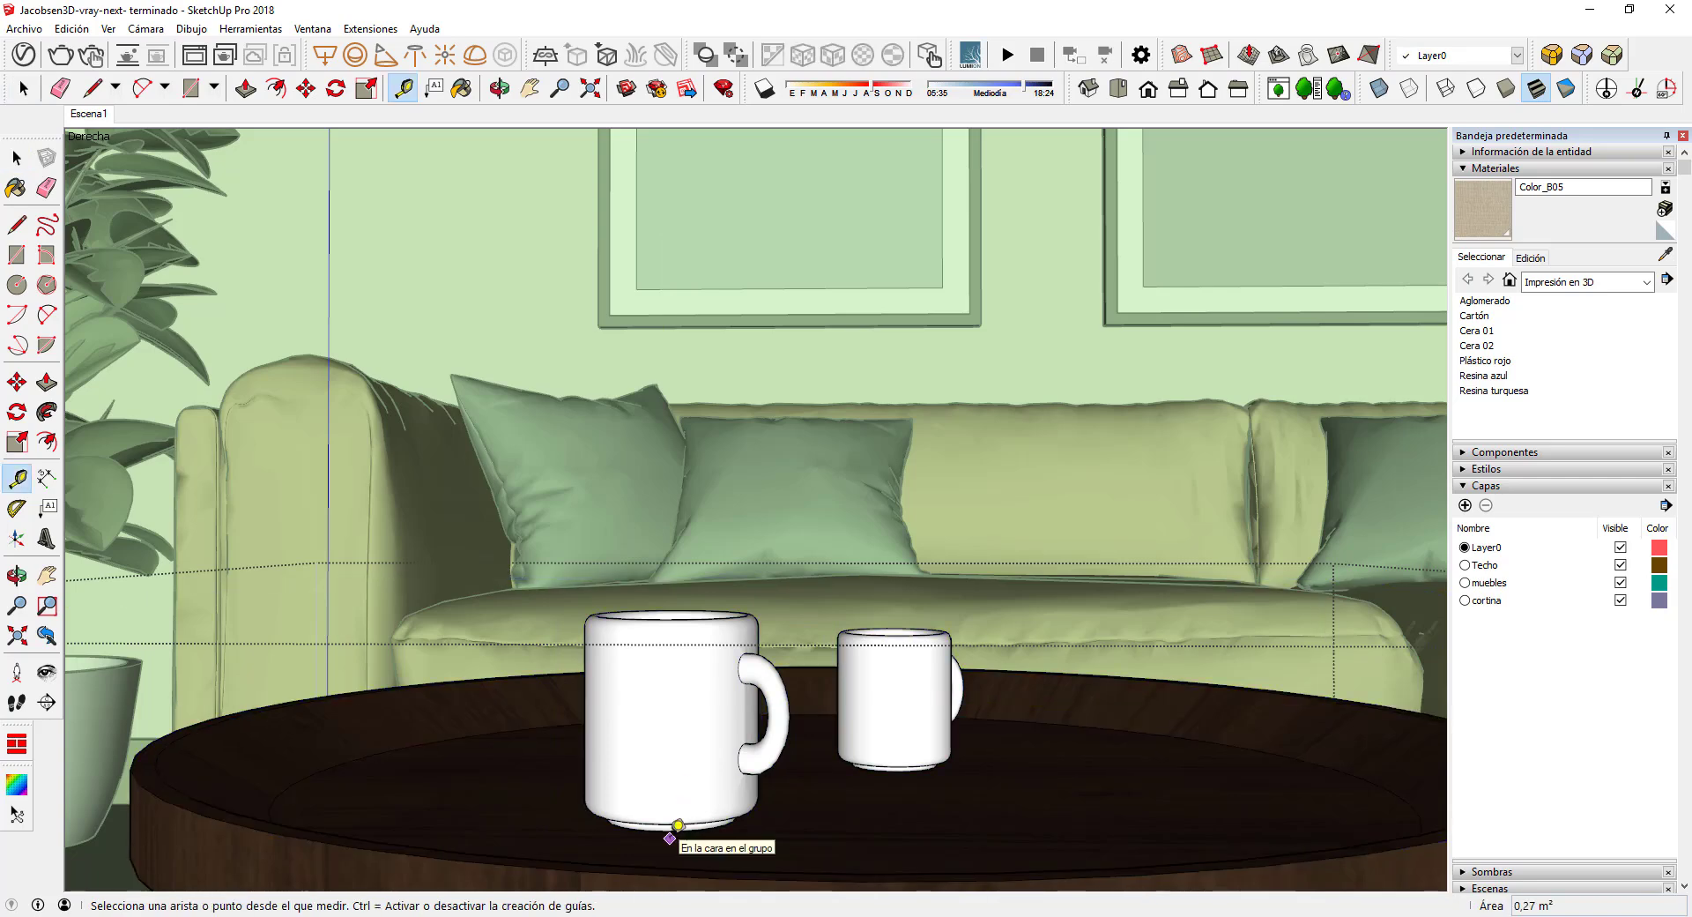
click(680, 820)
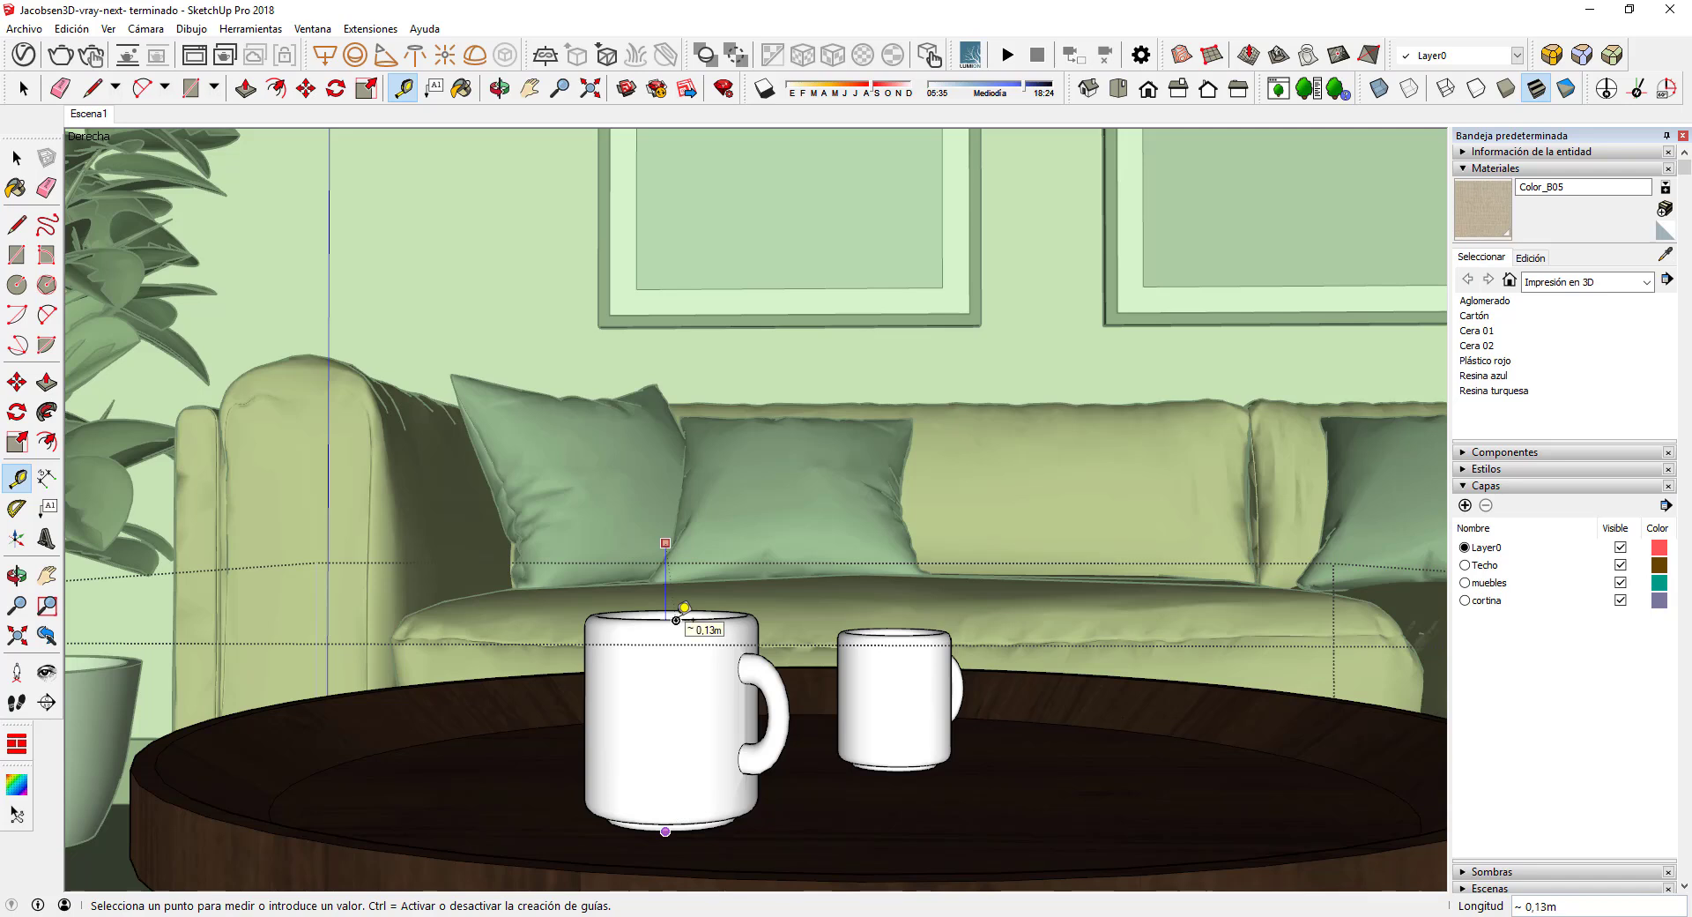
key(space)
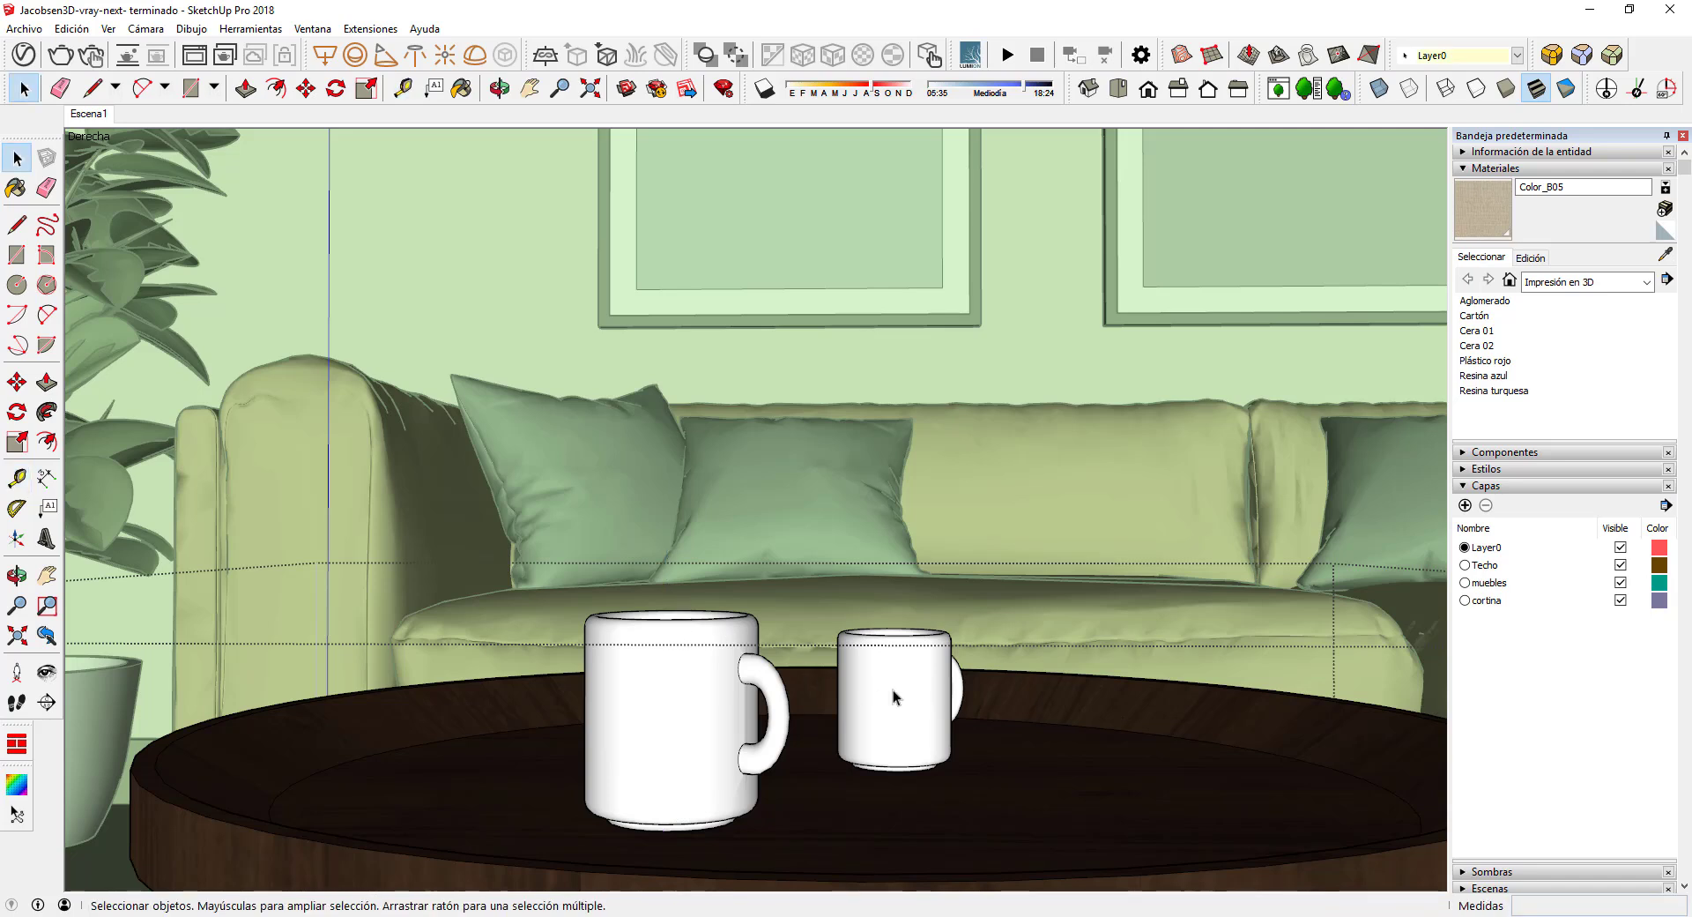
Delete the small right-hand mug and place a copy of the large mug to the right
click(892, 690)
key(Delete)
click(707, 748)
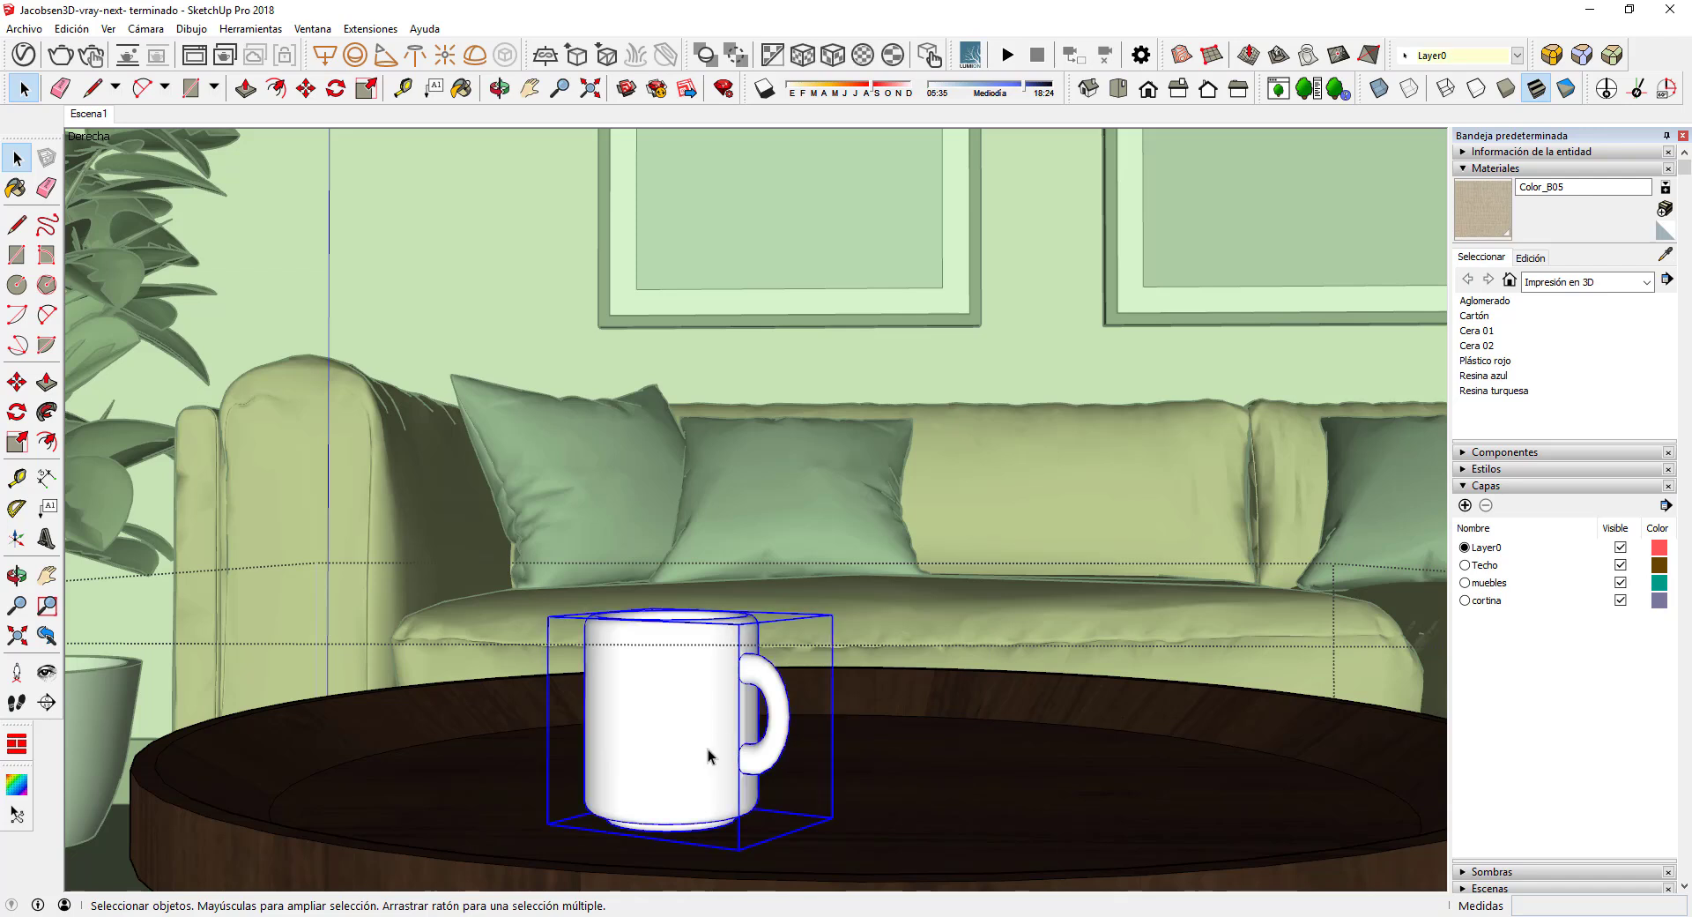
key(m)
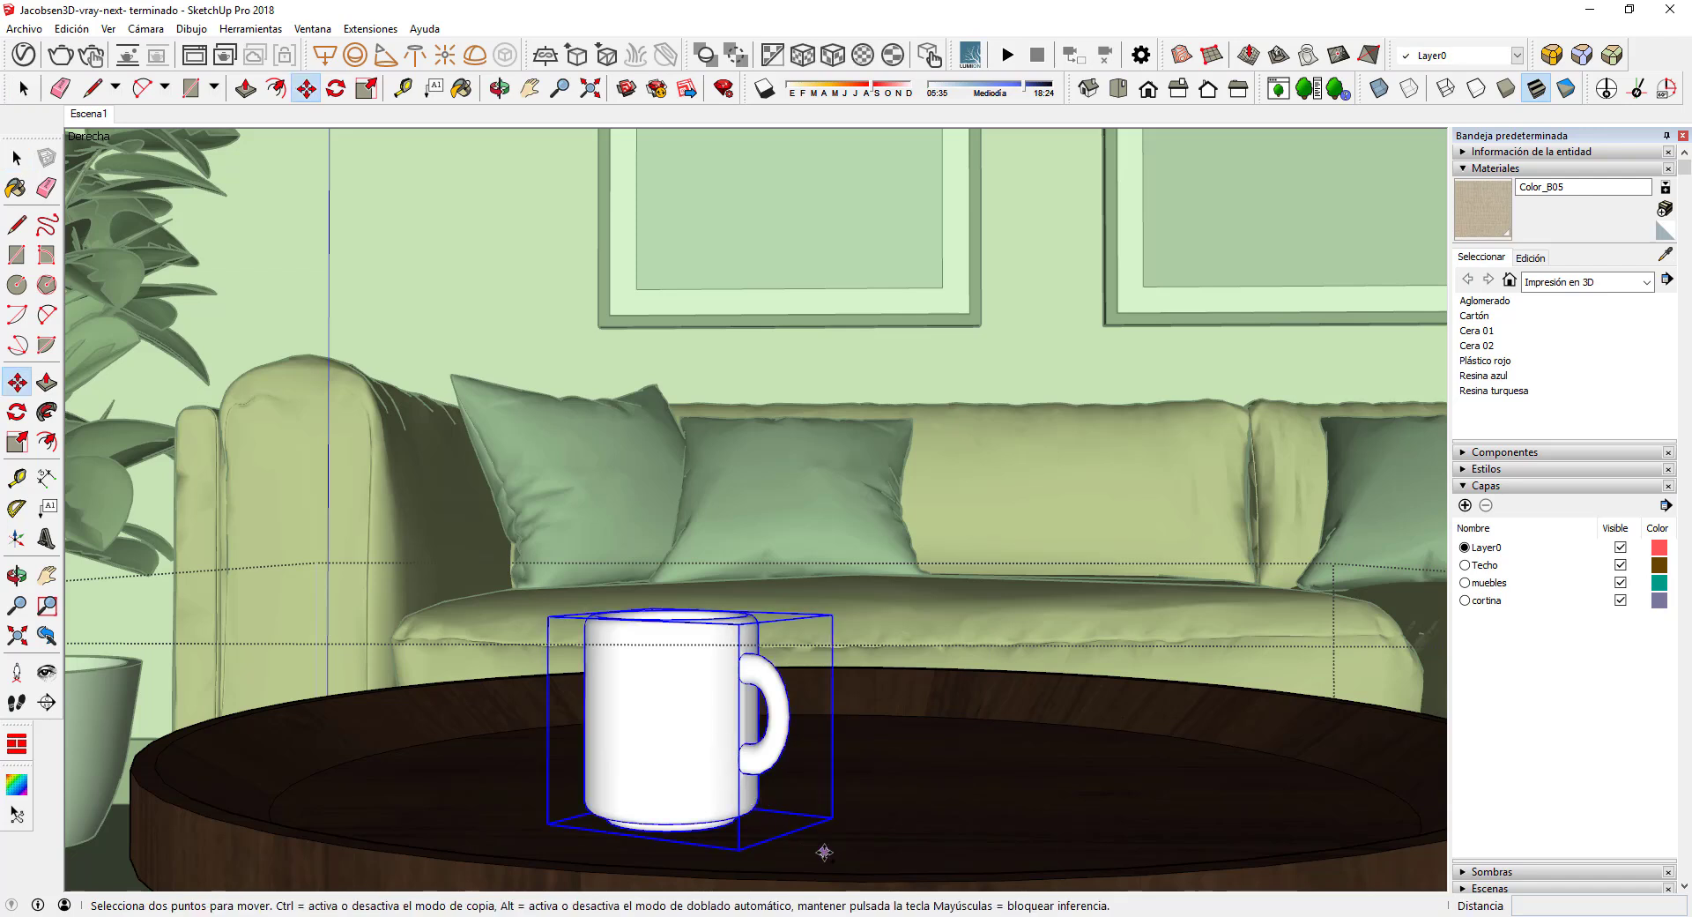
ctrl+click(823, 851)
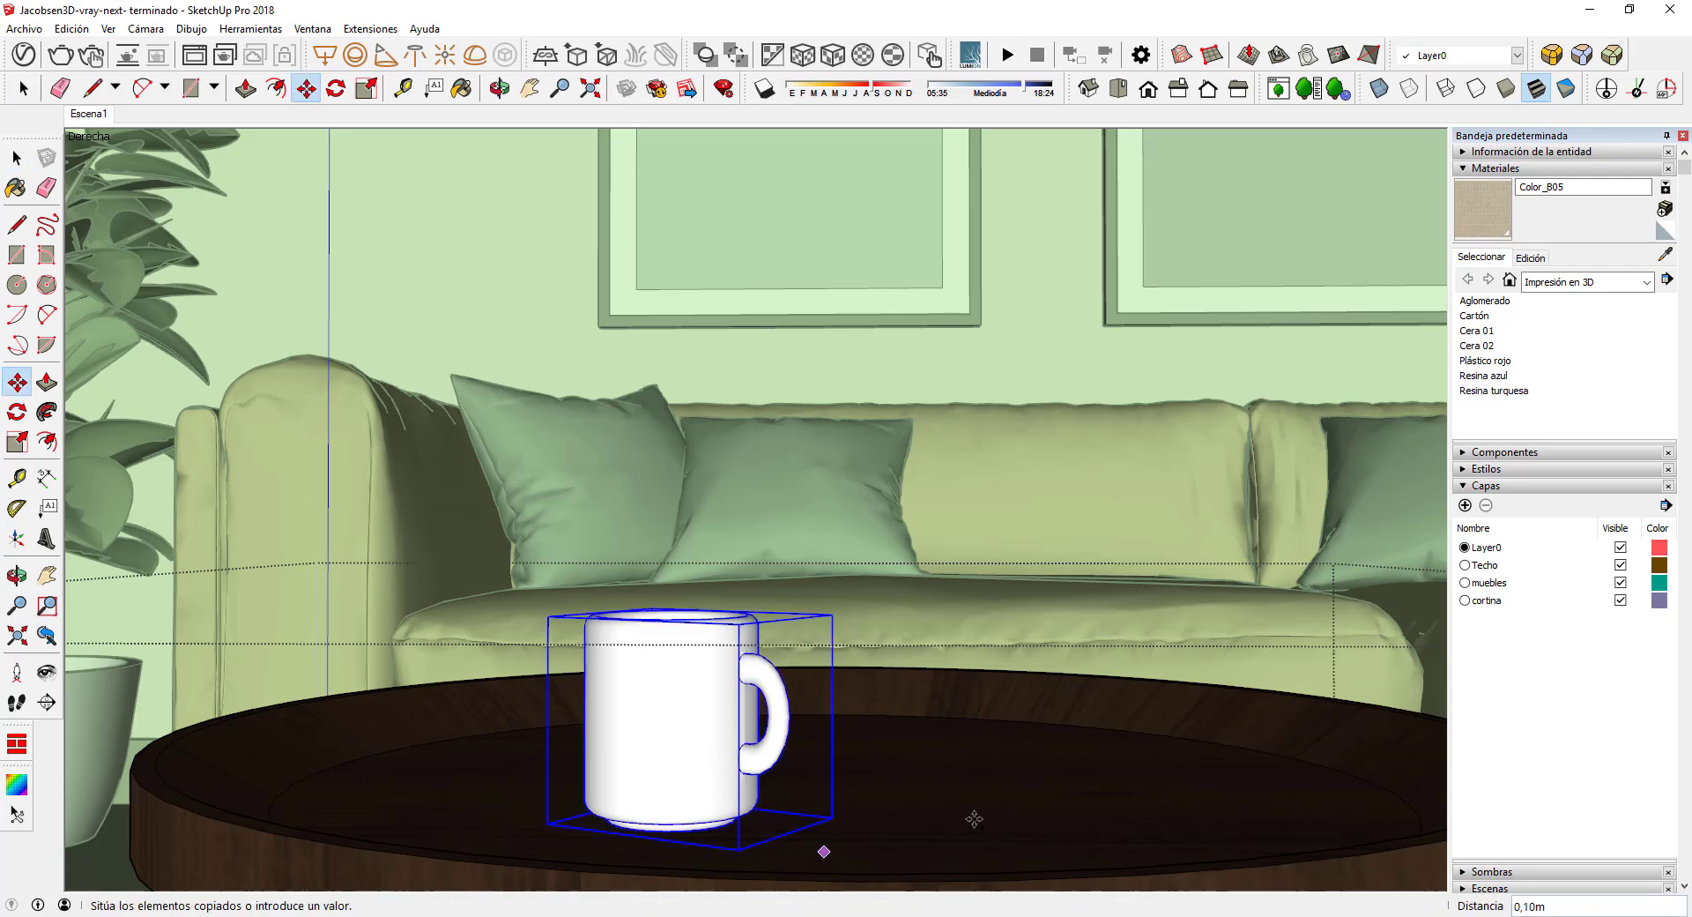
click(1151, 808)
mouse_move(1012, 640)
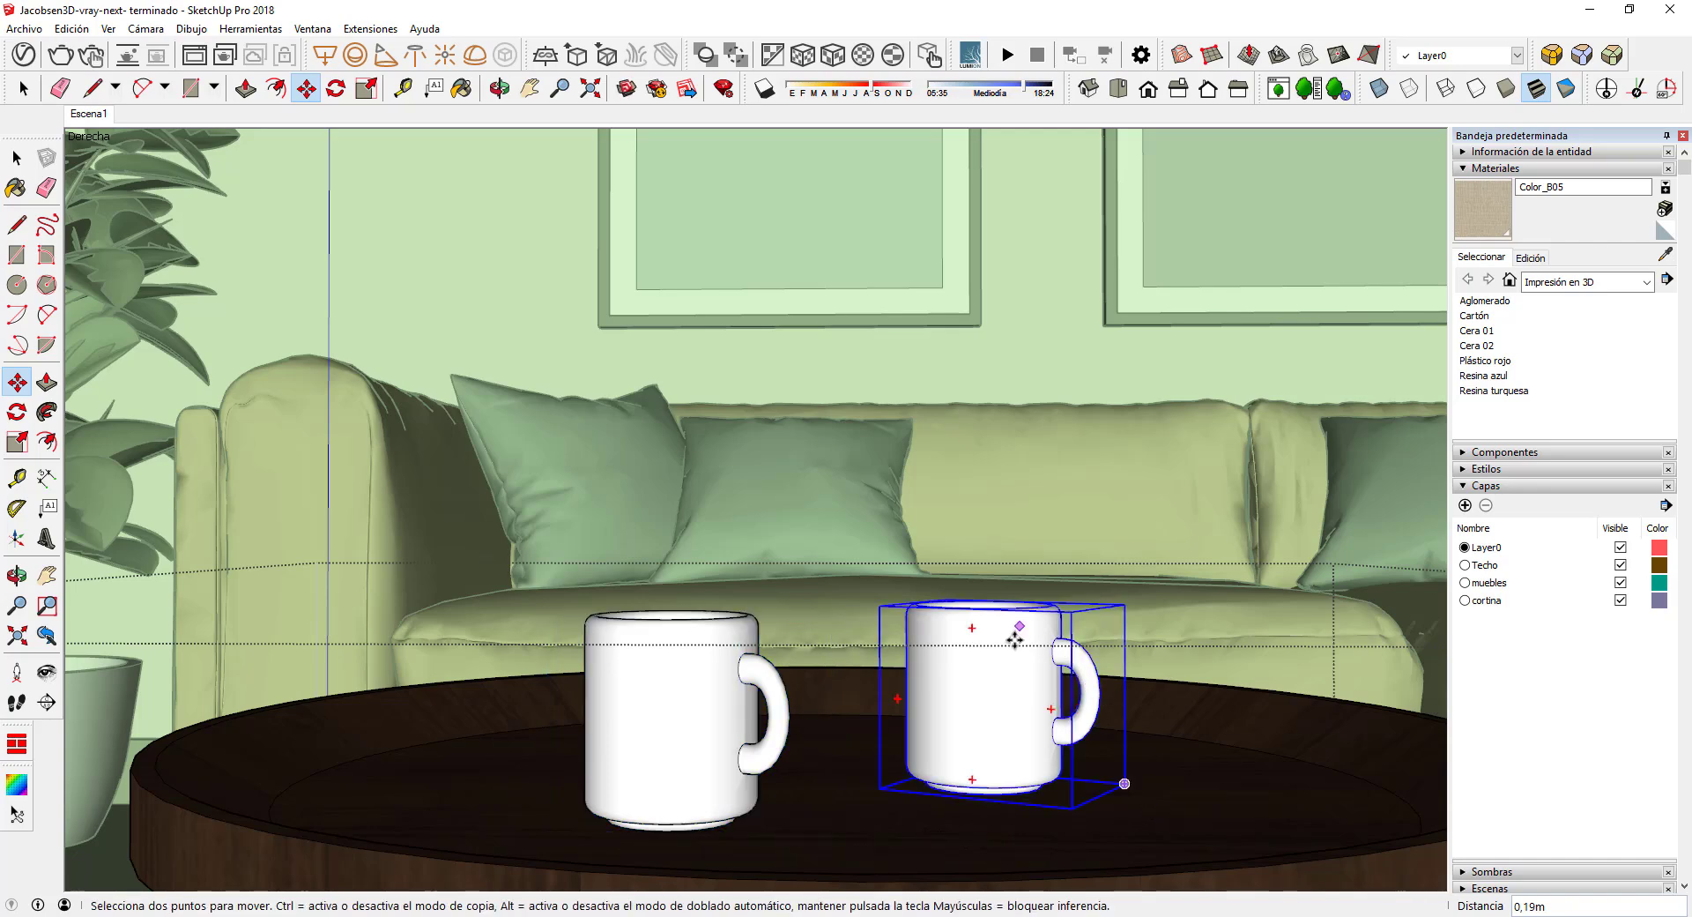
Rotate the copied mug by 105° and return to the Escena1 view
mouse_move(987, 670)
middle_down()
mouse_move(968, 825)
mouse_move(824, 560)
middle_up()
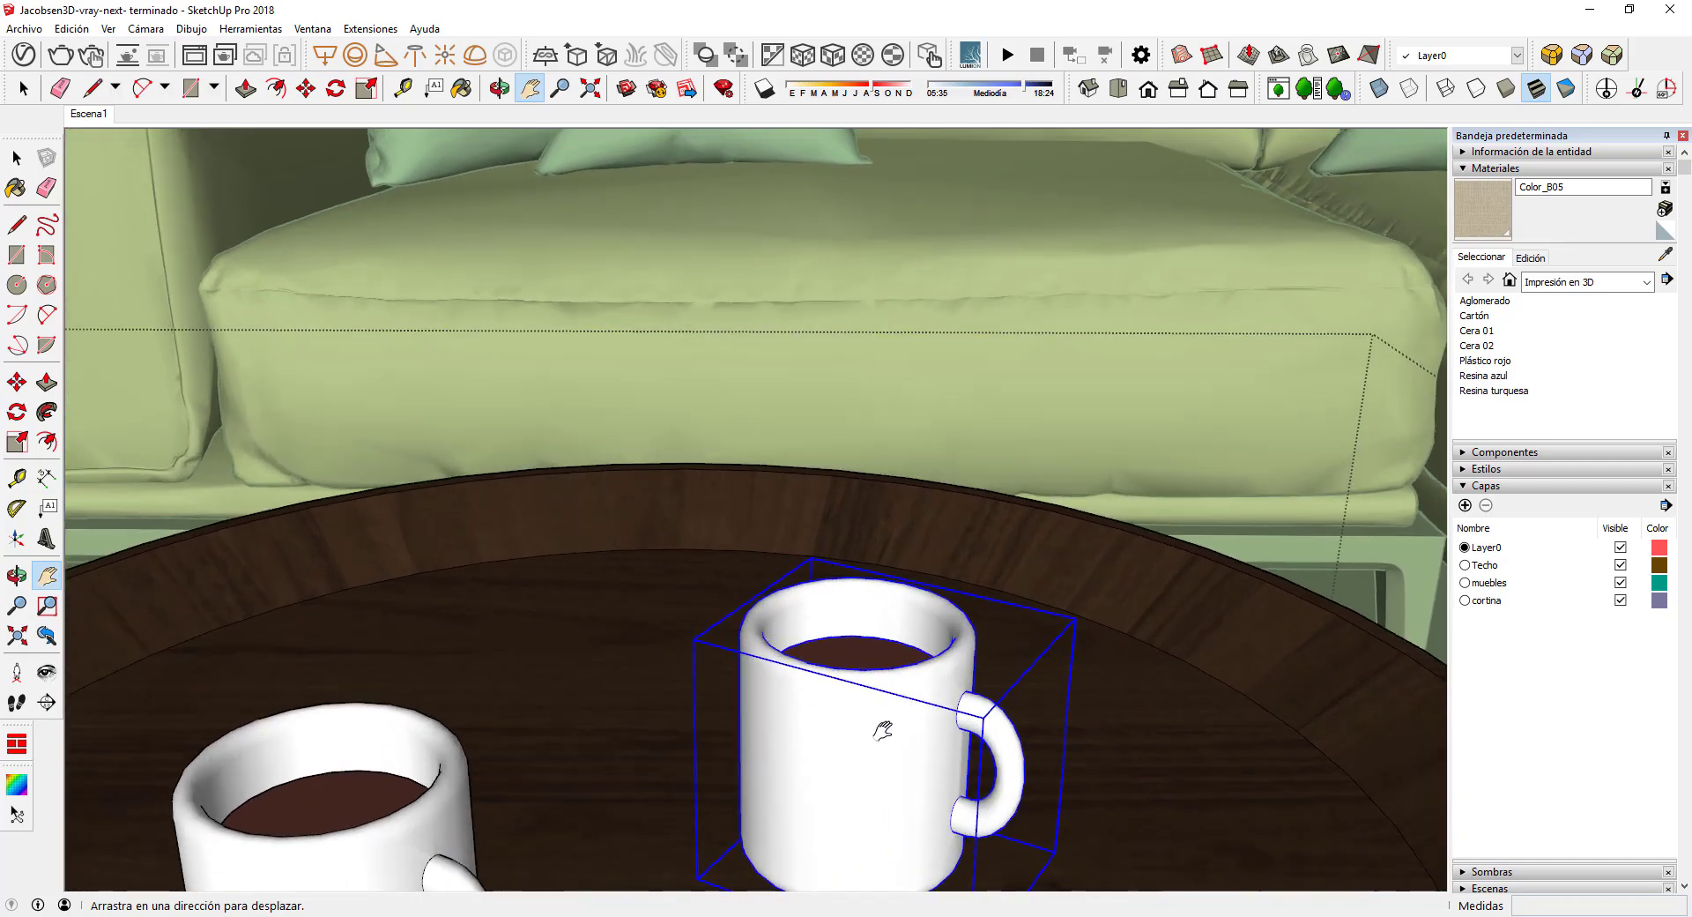
key(o)
key(m)
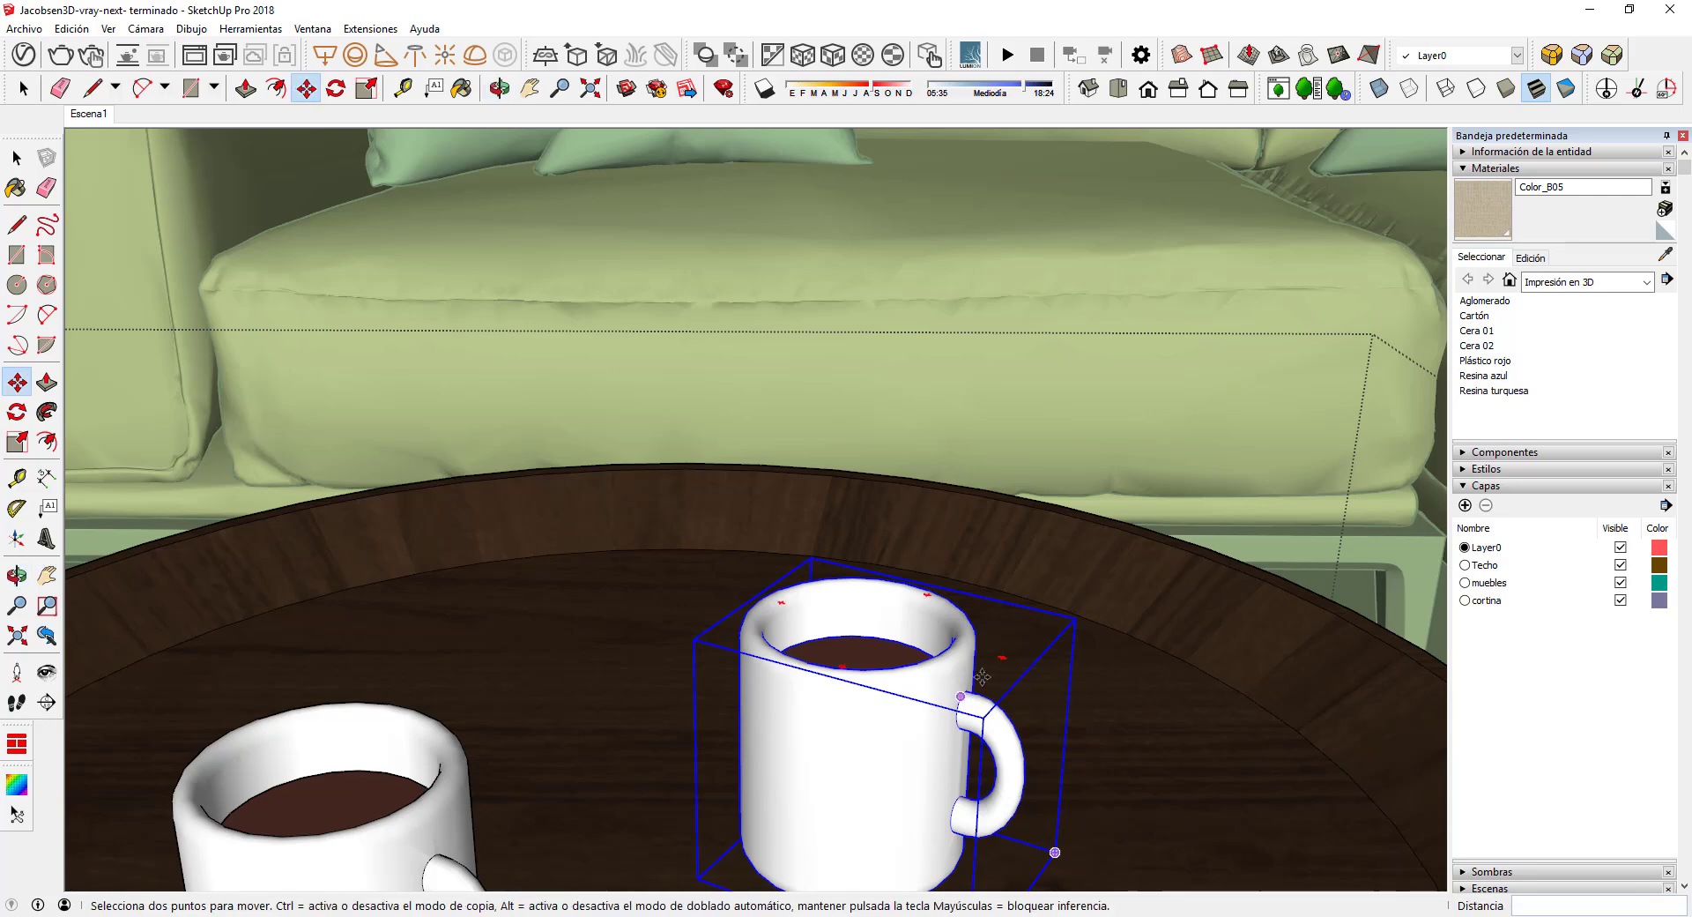
click(1001, 659)
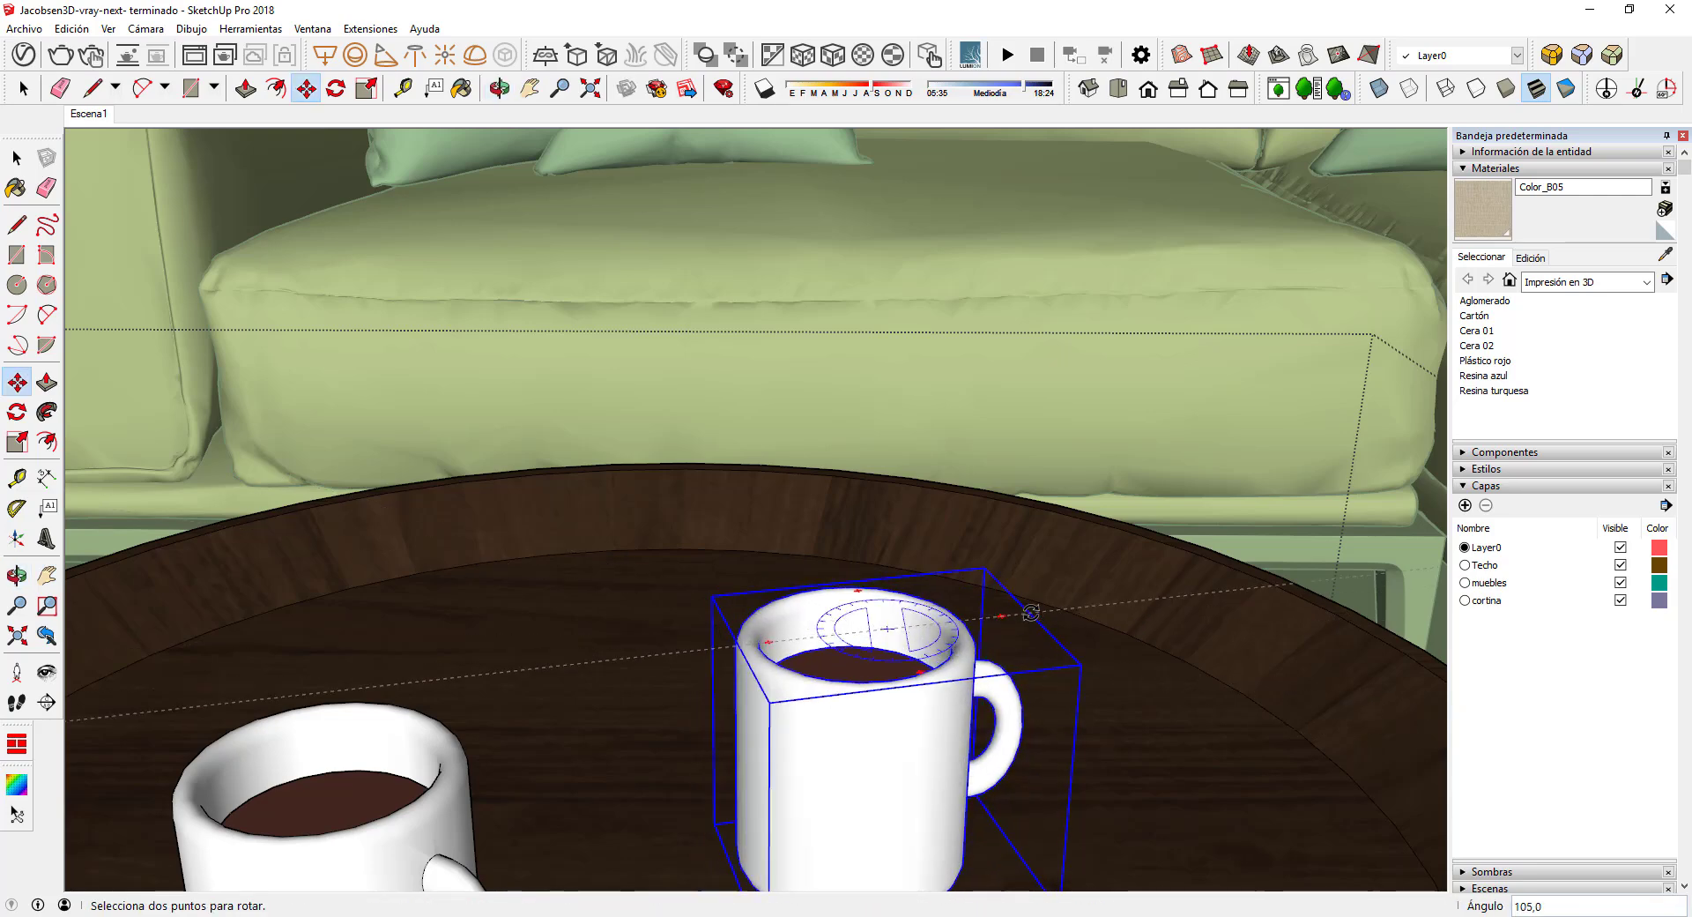
click(1018, 628)
click(89, 114)
key(space)
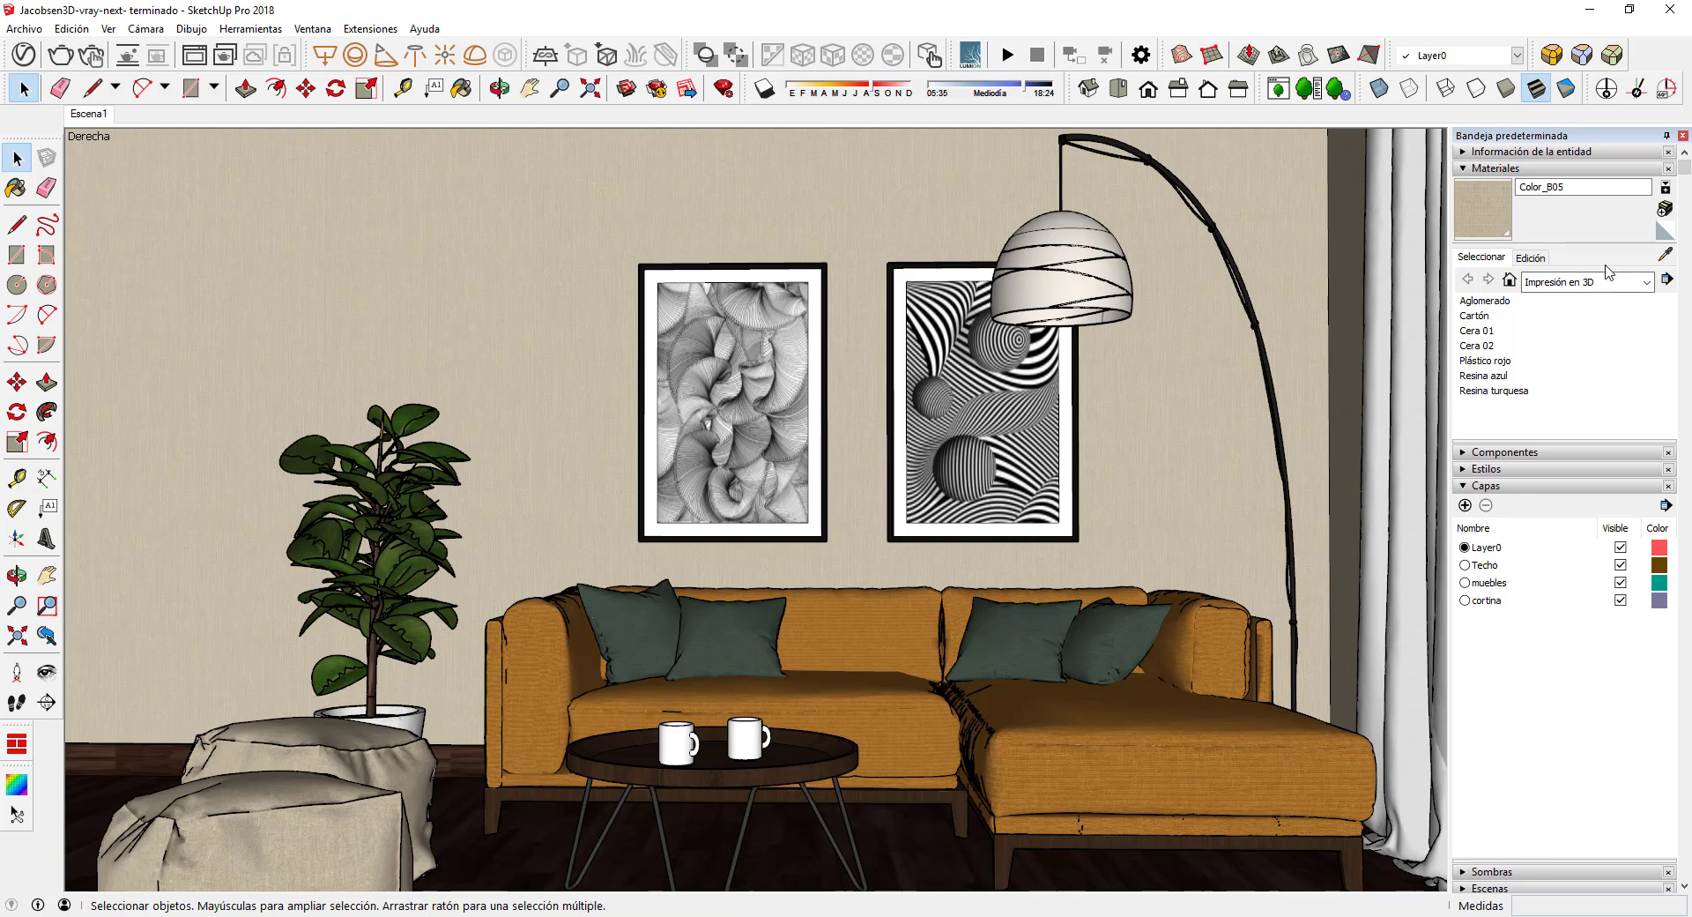
click(1665, 254)
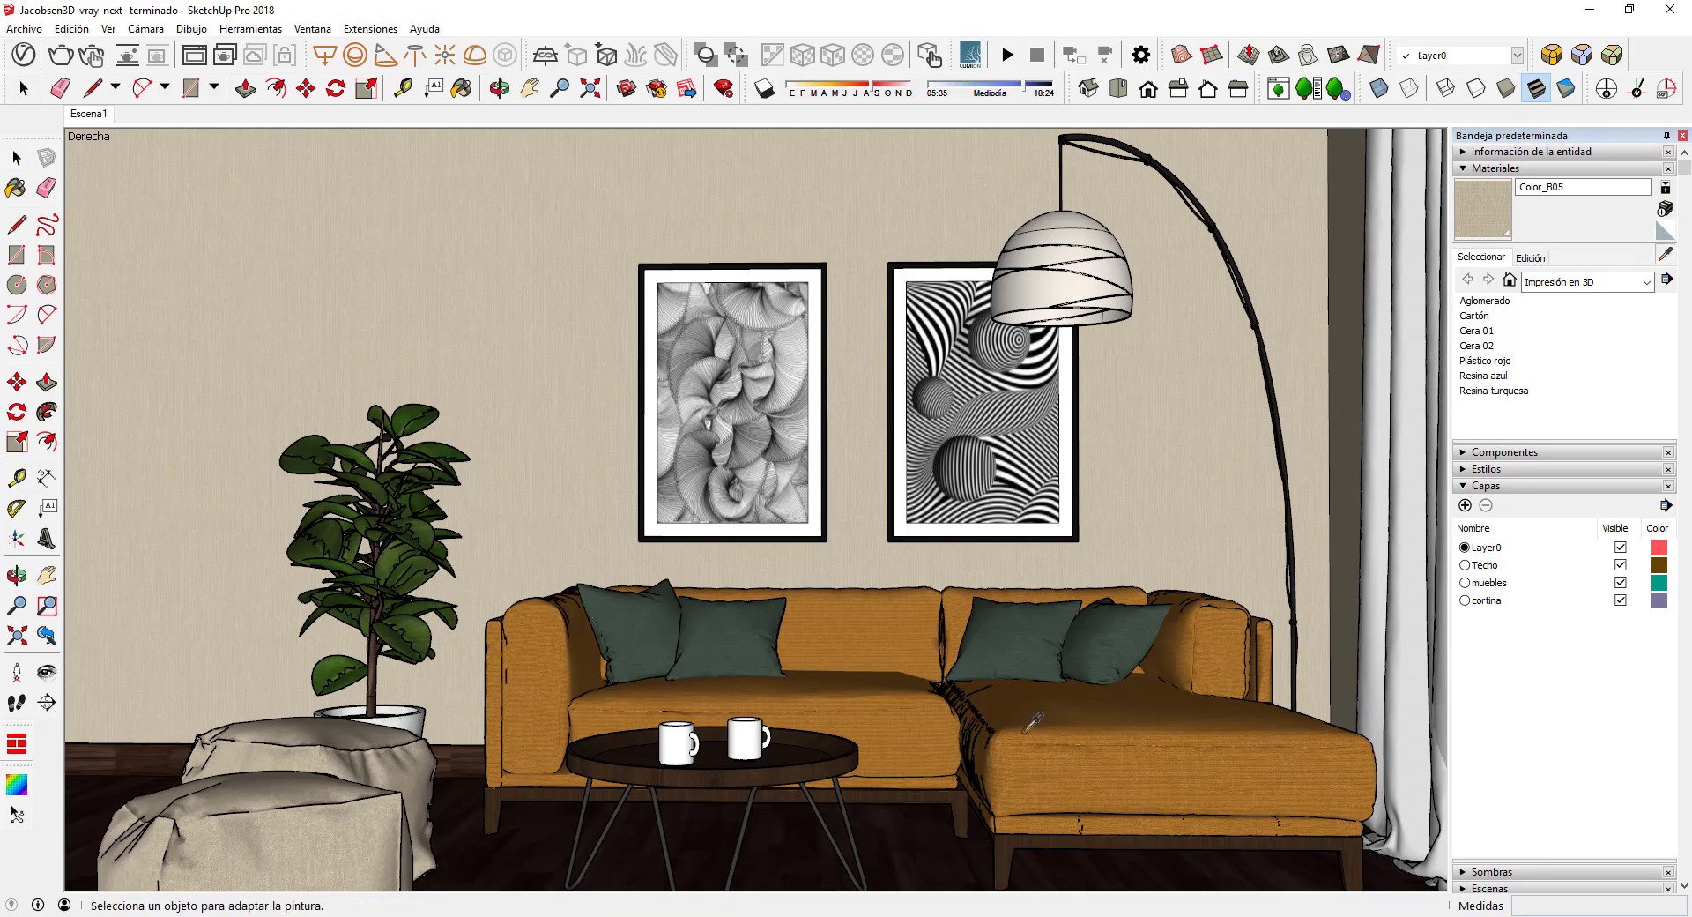
key(alt+Tab)
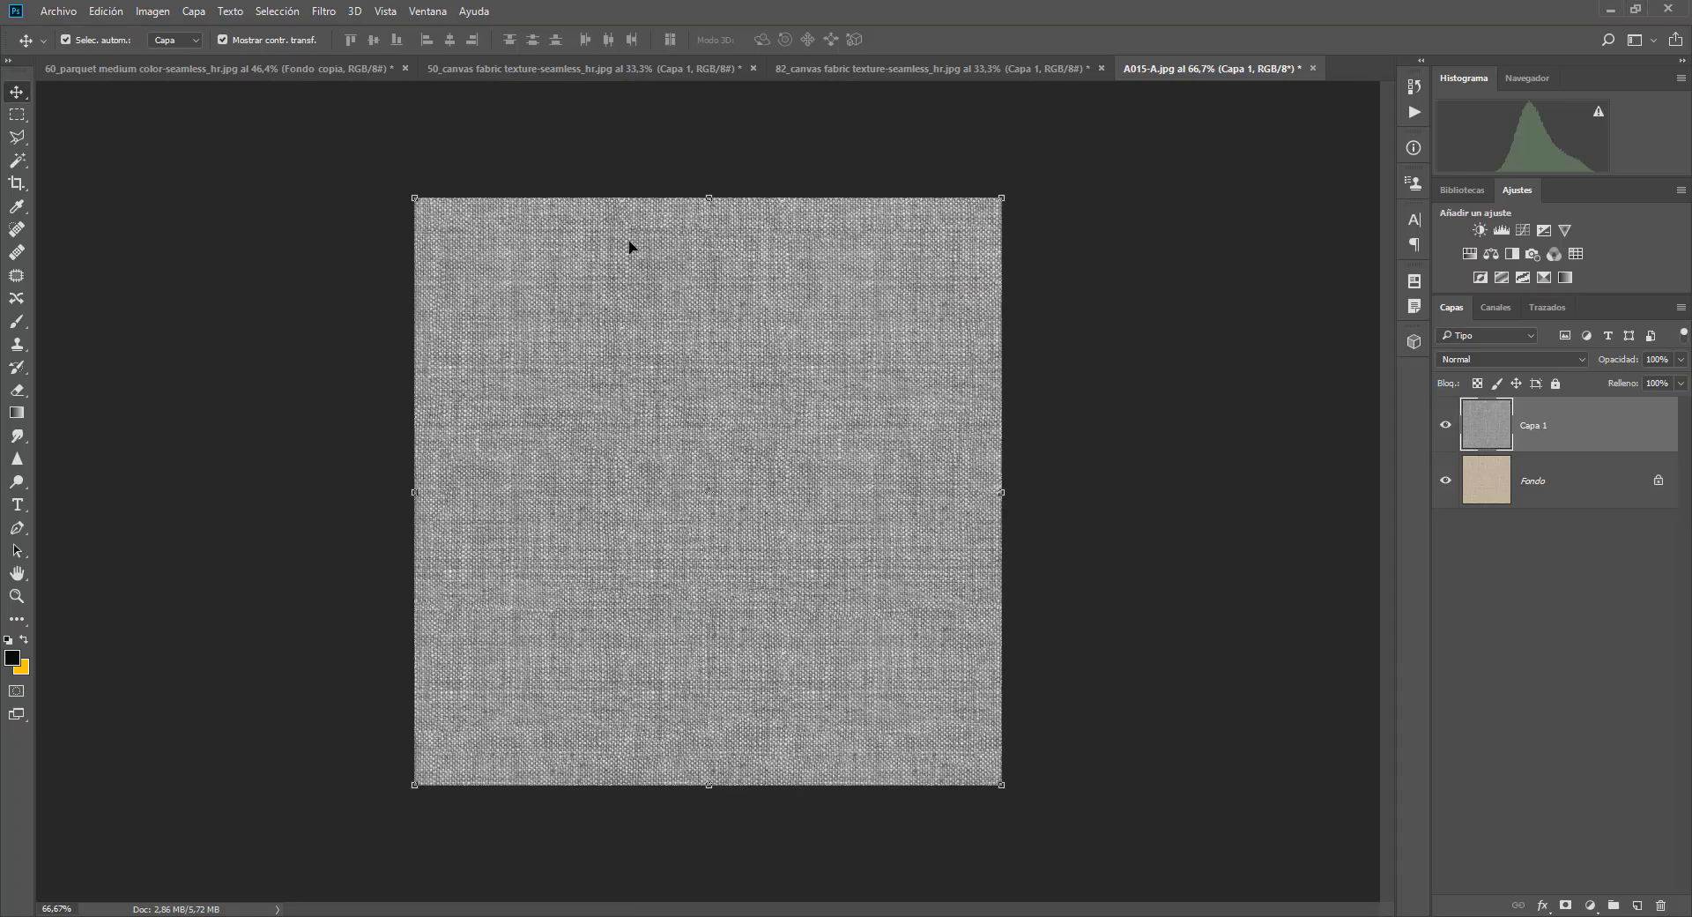
click(59, 11)
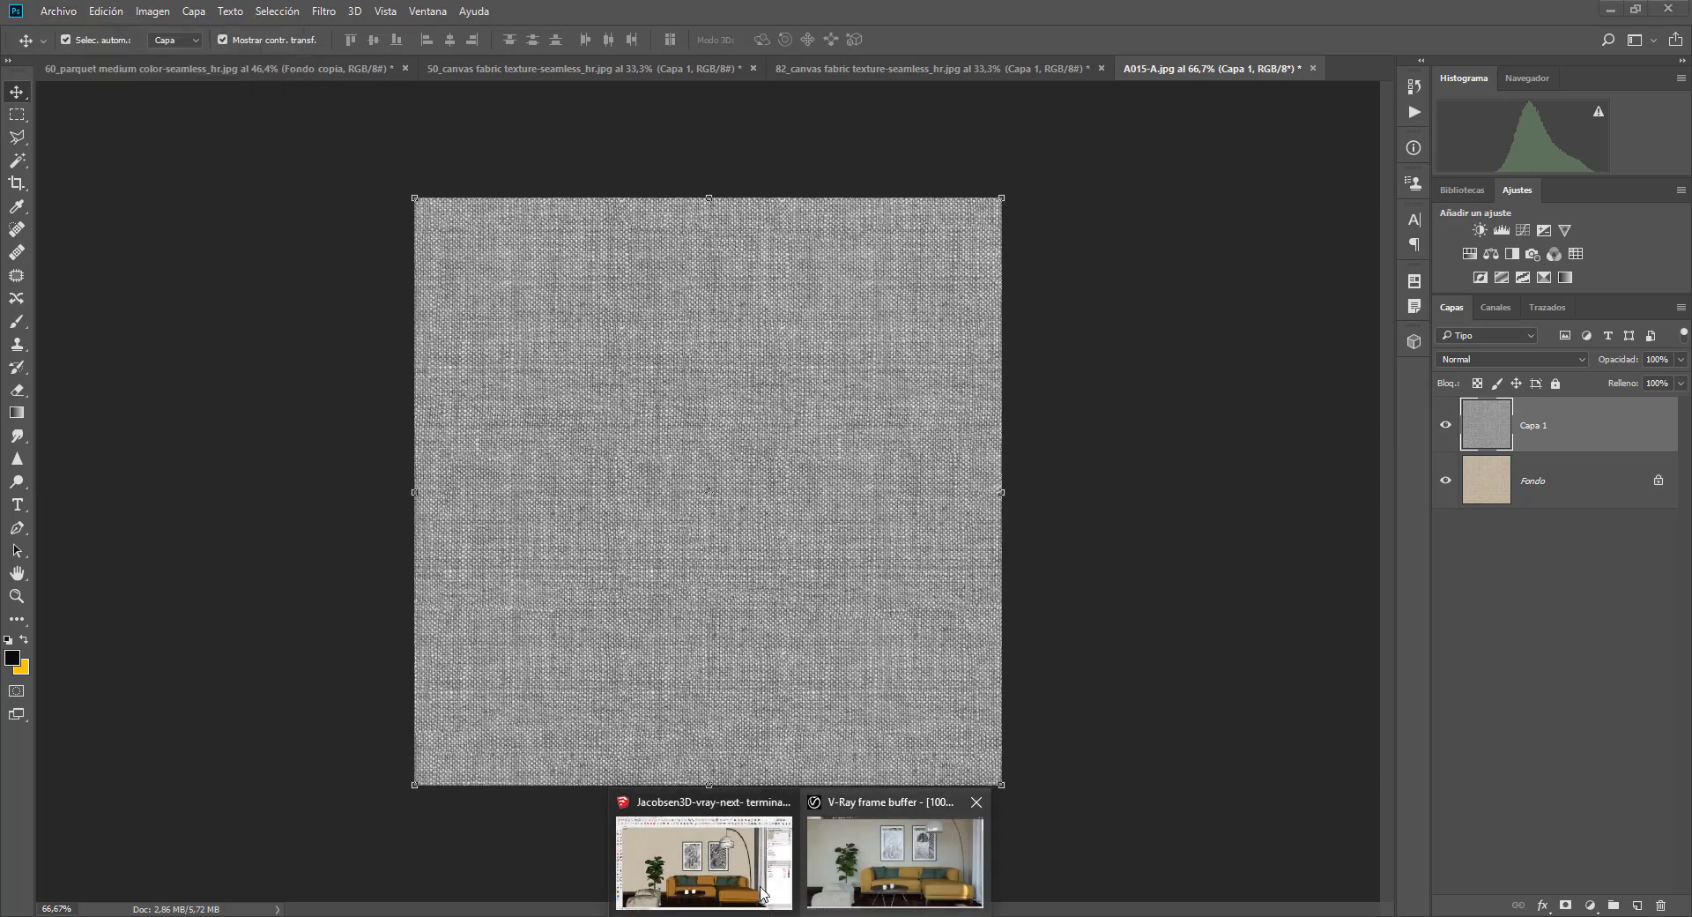
click(758, 857)
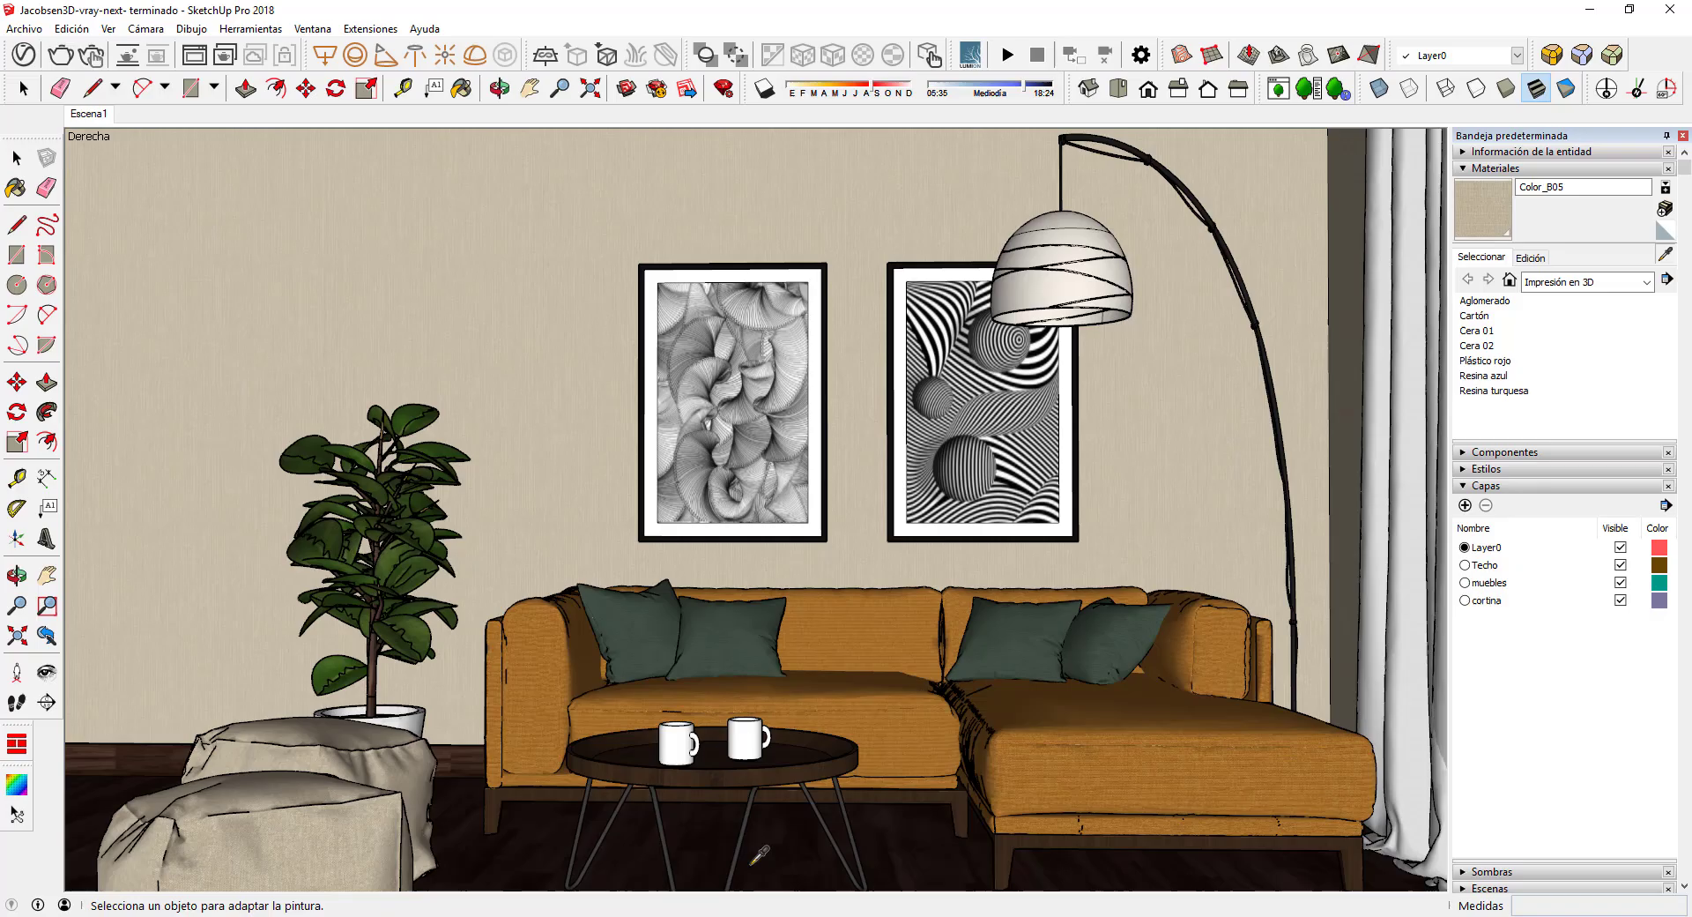
Sample the lamp shade's Paper_Lamp_E_20cm#1 material and open it in the V-Ray Asset Editor
key(space)
click(1664, 254)
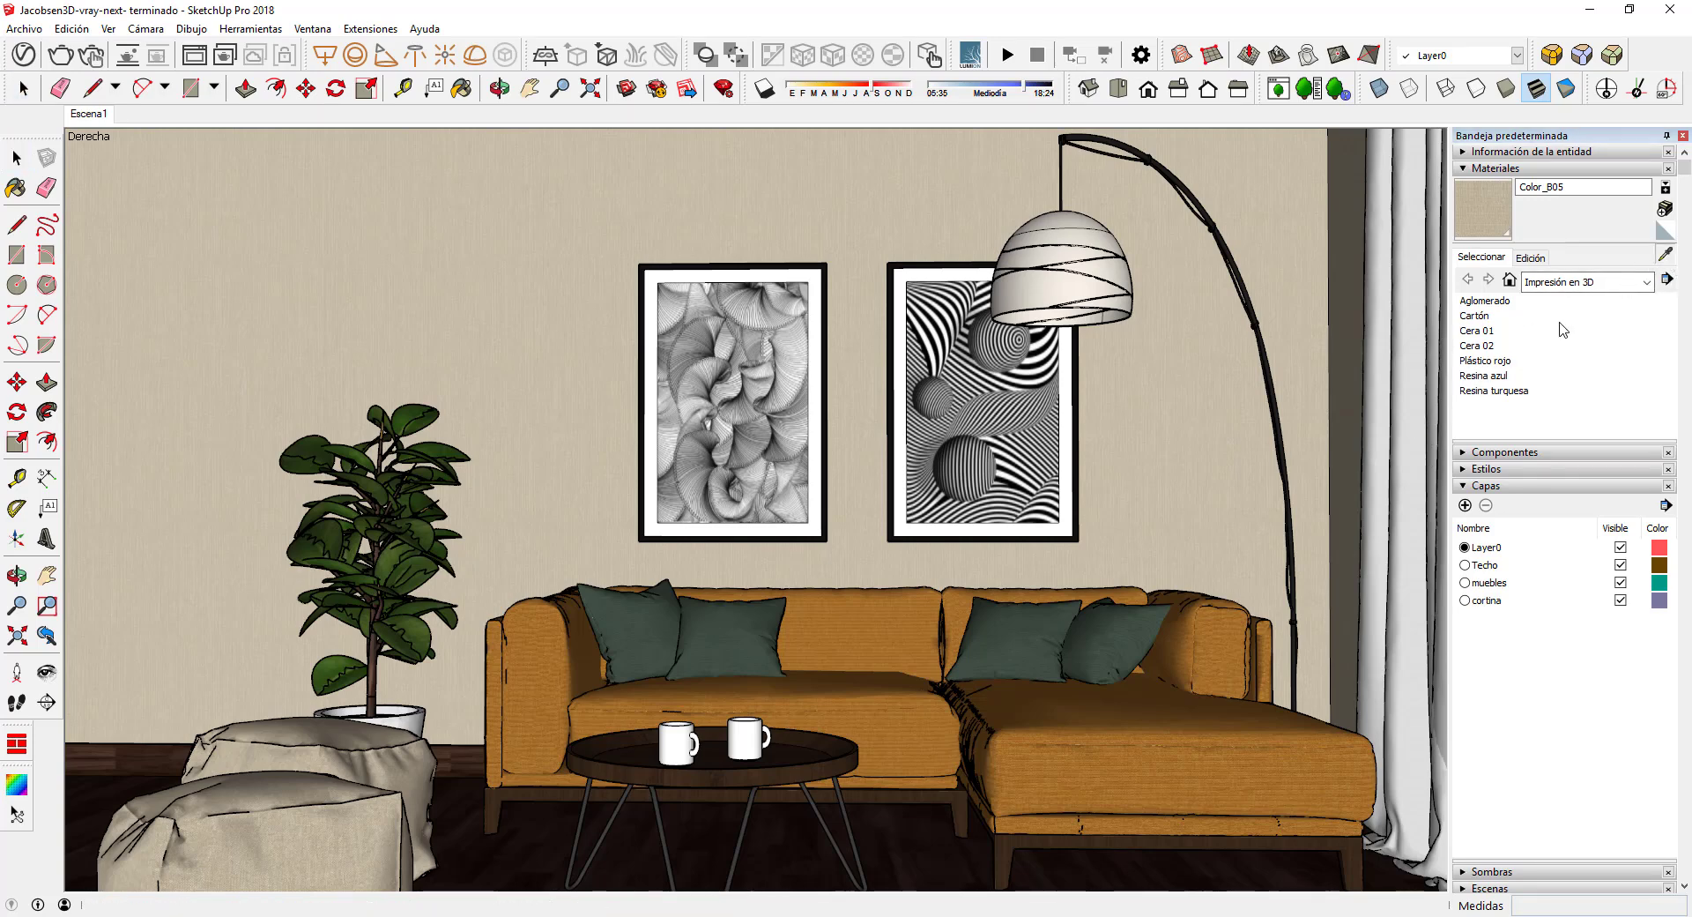
click(1407, 411)
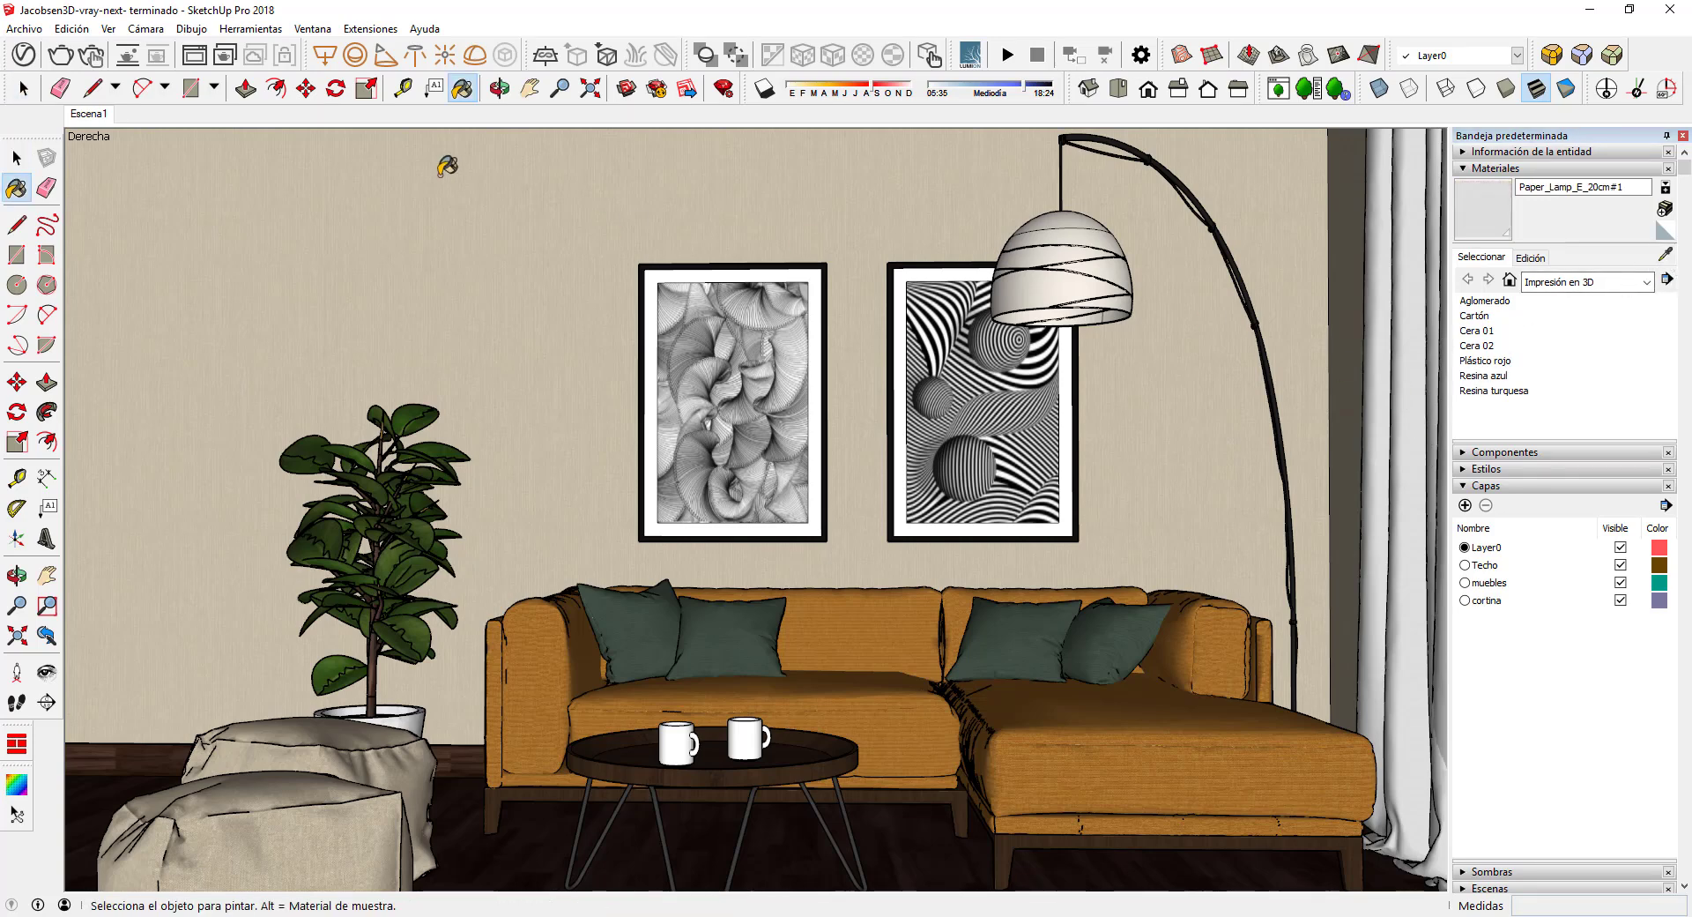
click(21, 29)
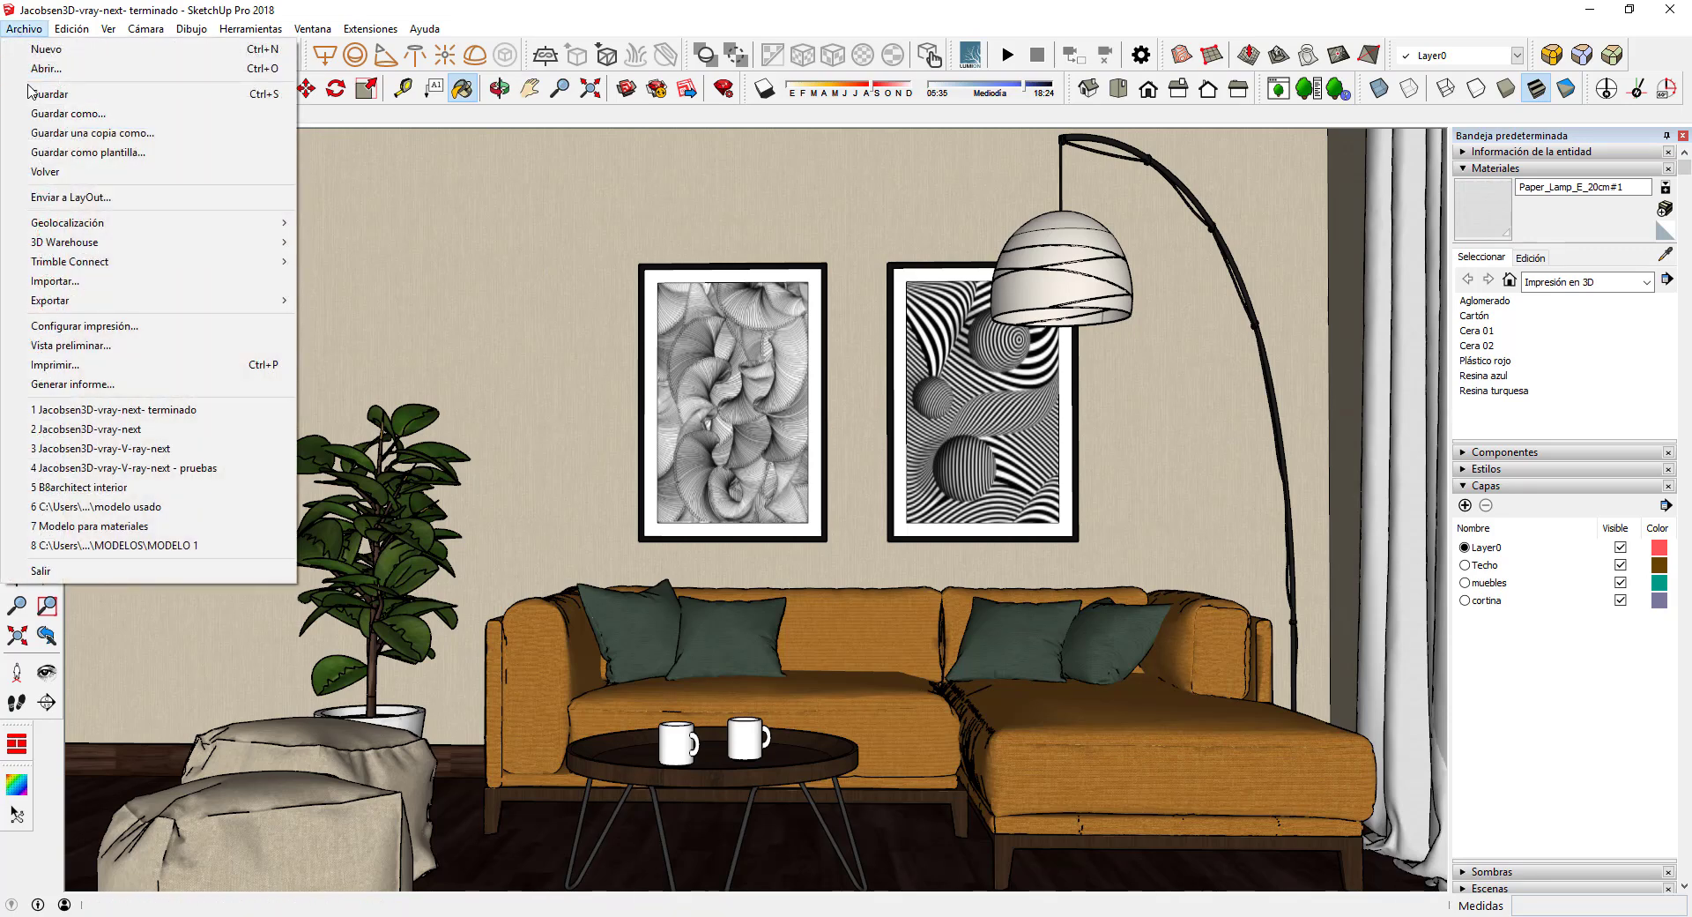
click(6, 49)
click(9, 50)
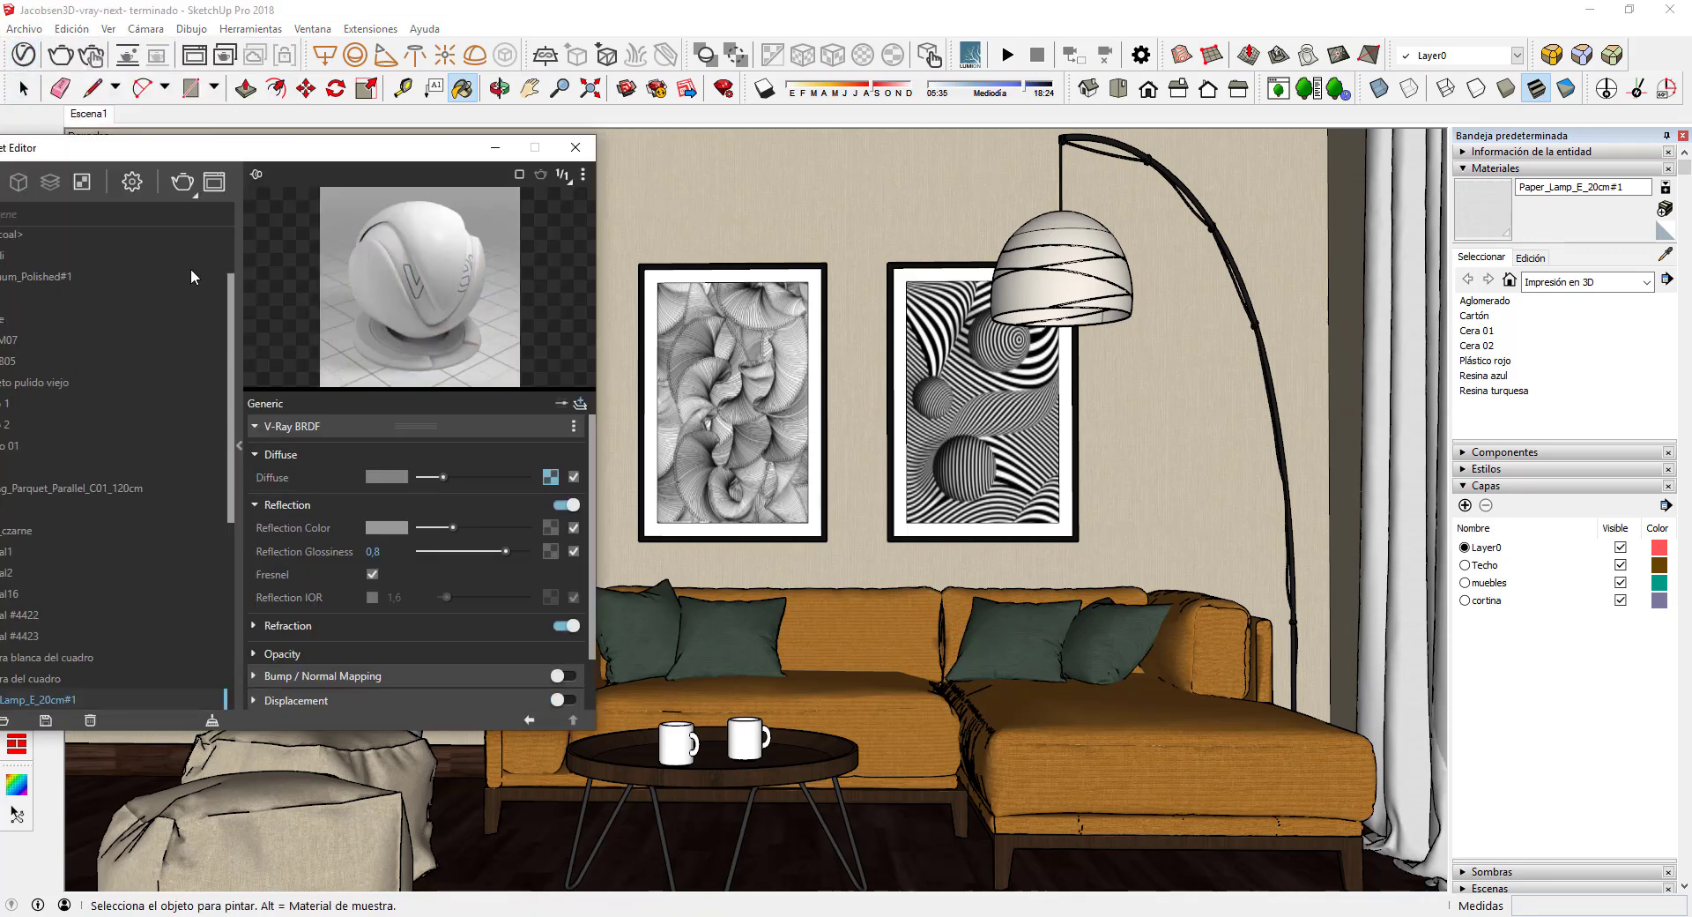
scroll(372, 632, down, 1)
Enable Bump/Normal Mapping on the lamp paper using the A015-A_bump bitmap
click(374, 618)
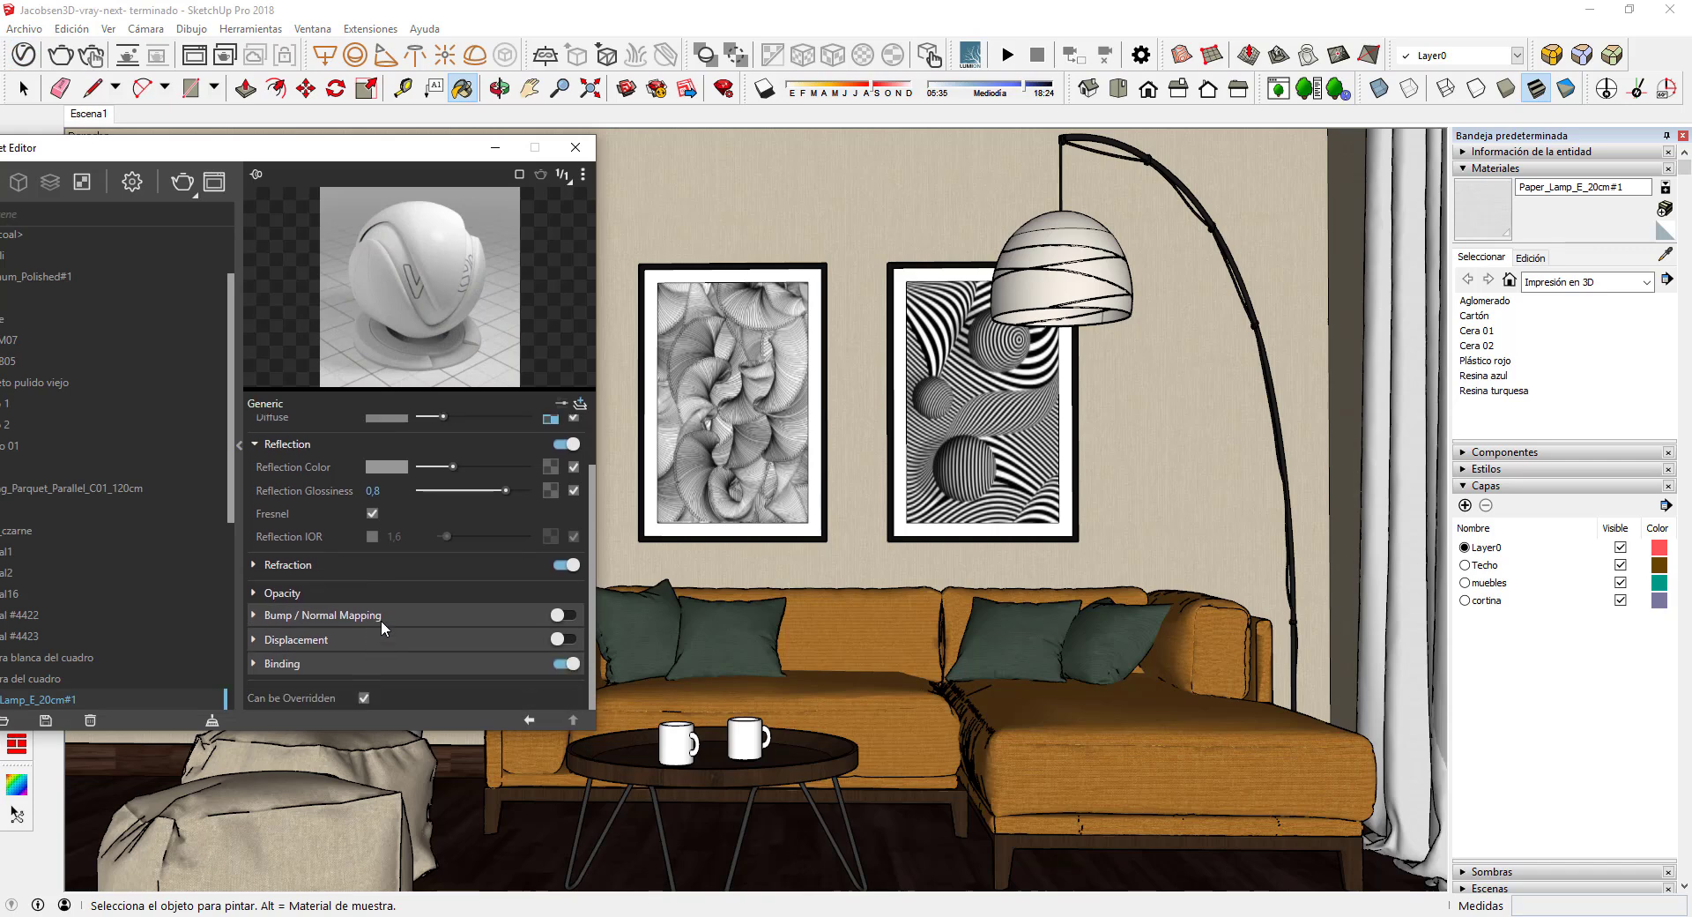
click(563, 618)
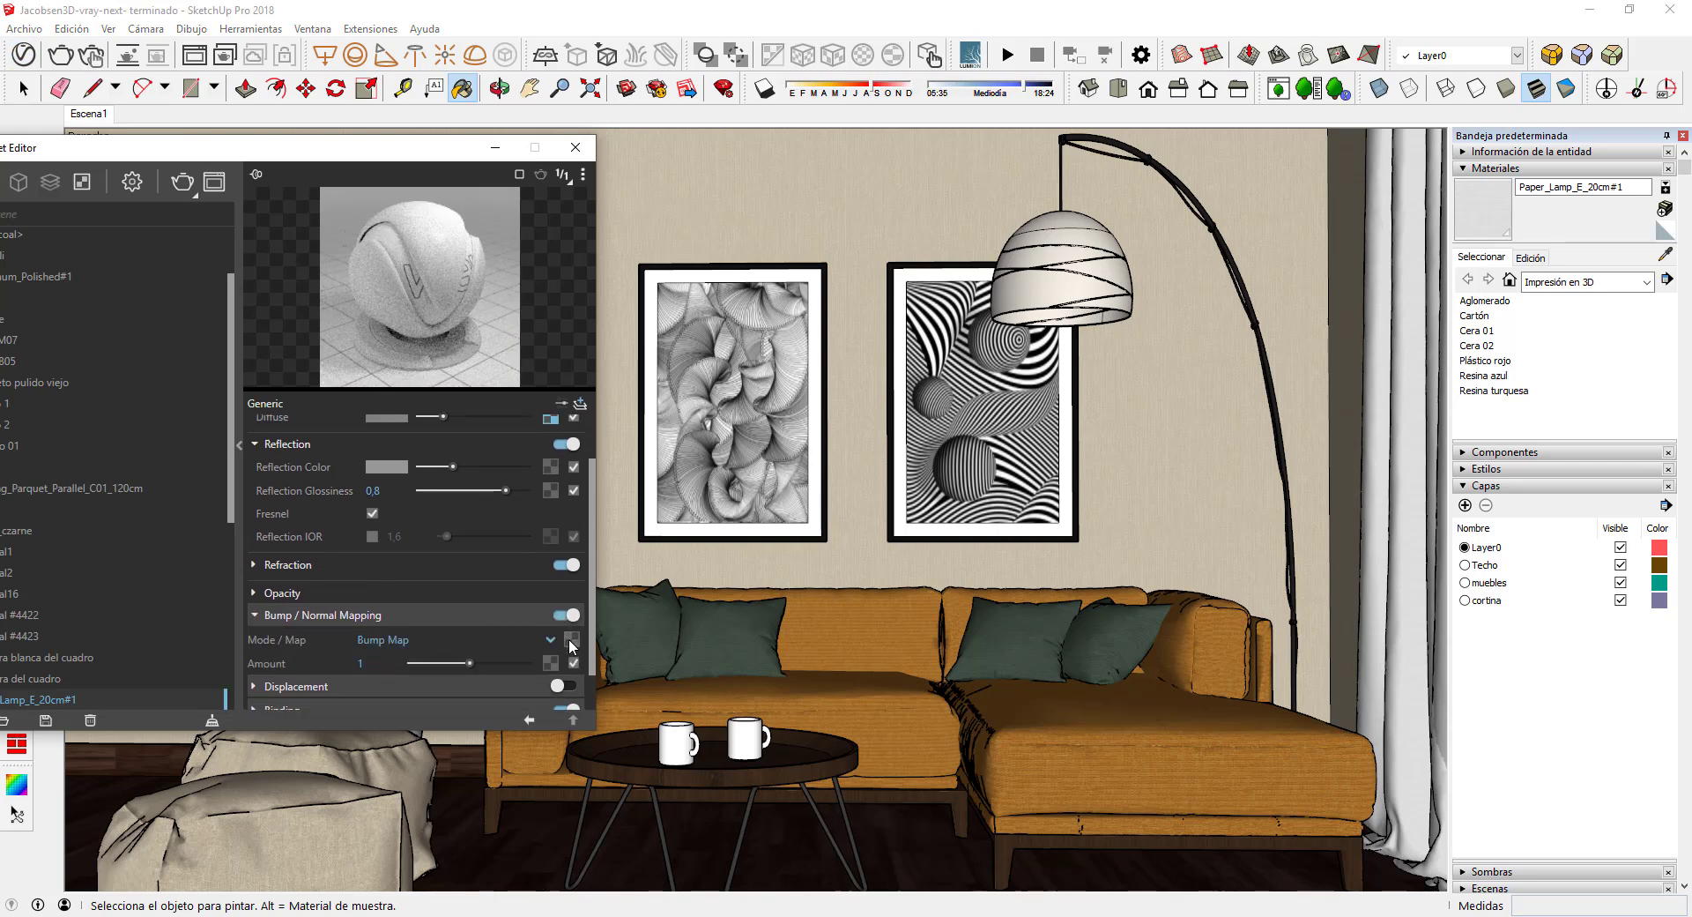
click(573, 640)
click(519, 192)
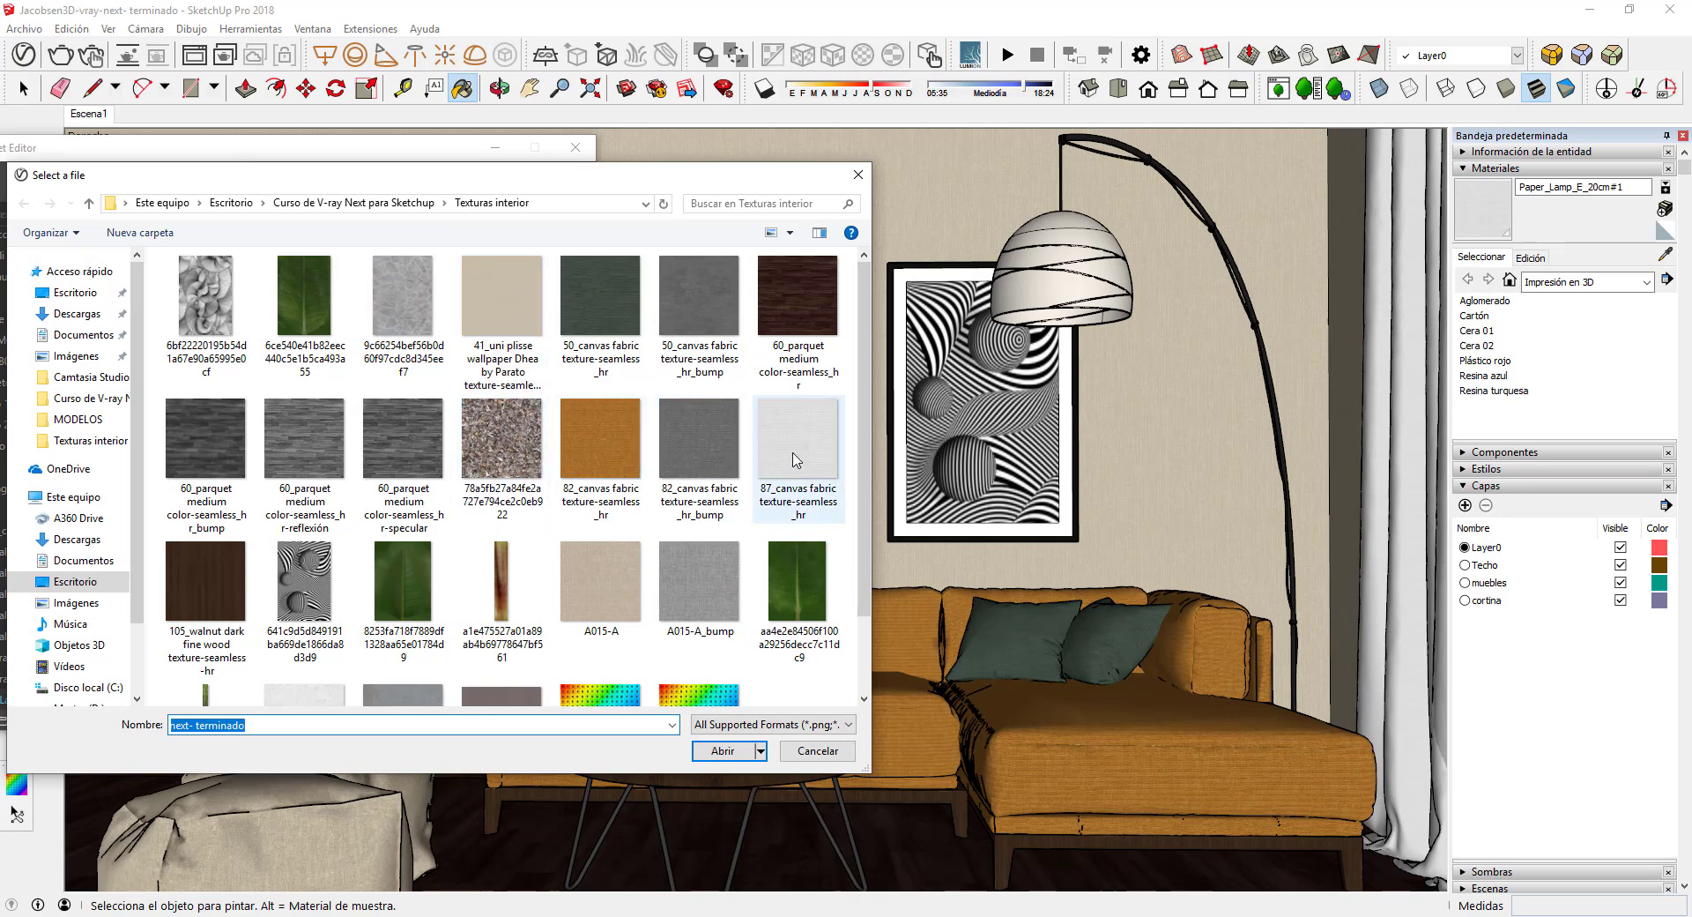
scroll(796, 459, down, 1)
click(700, 480)
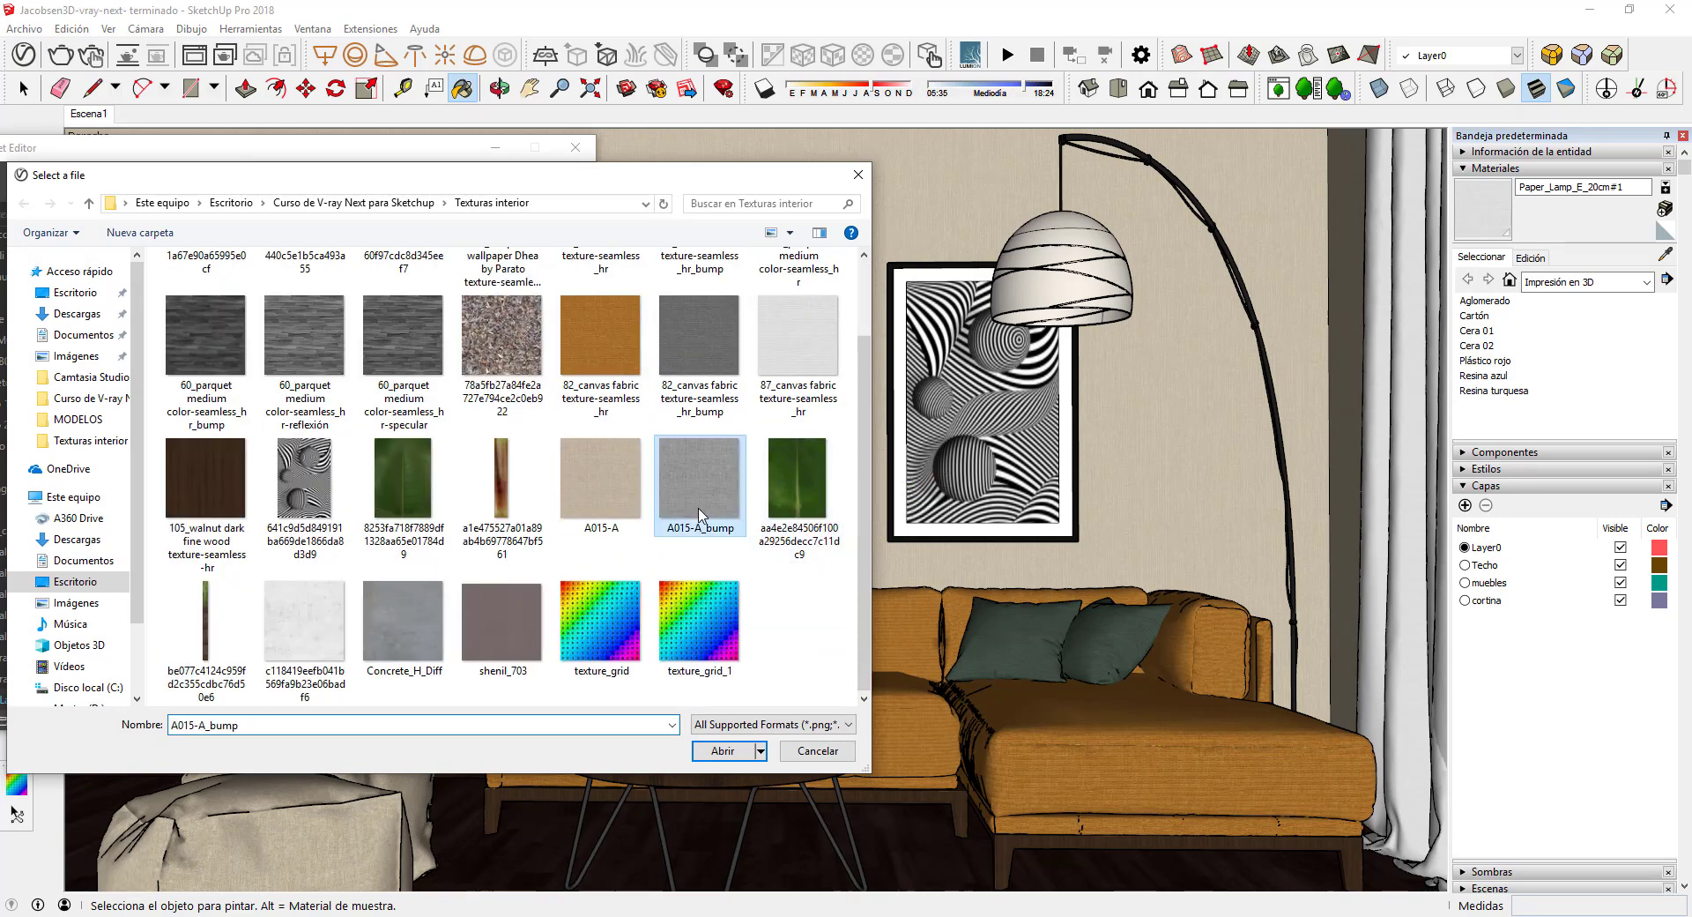
click(747, 756)
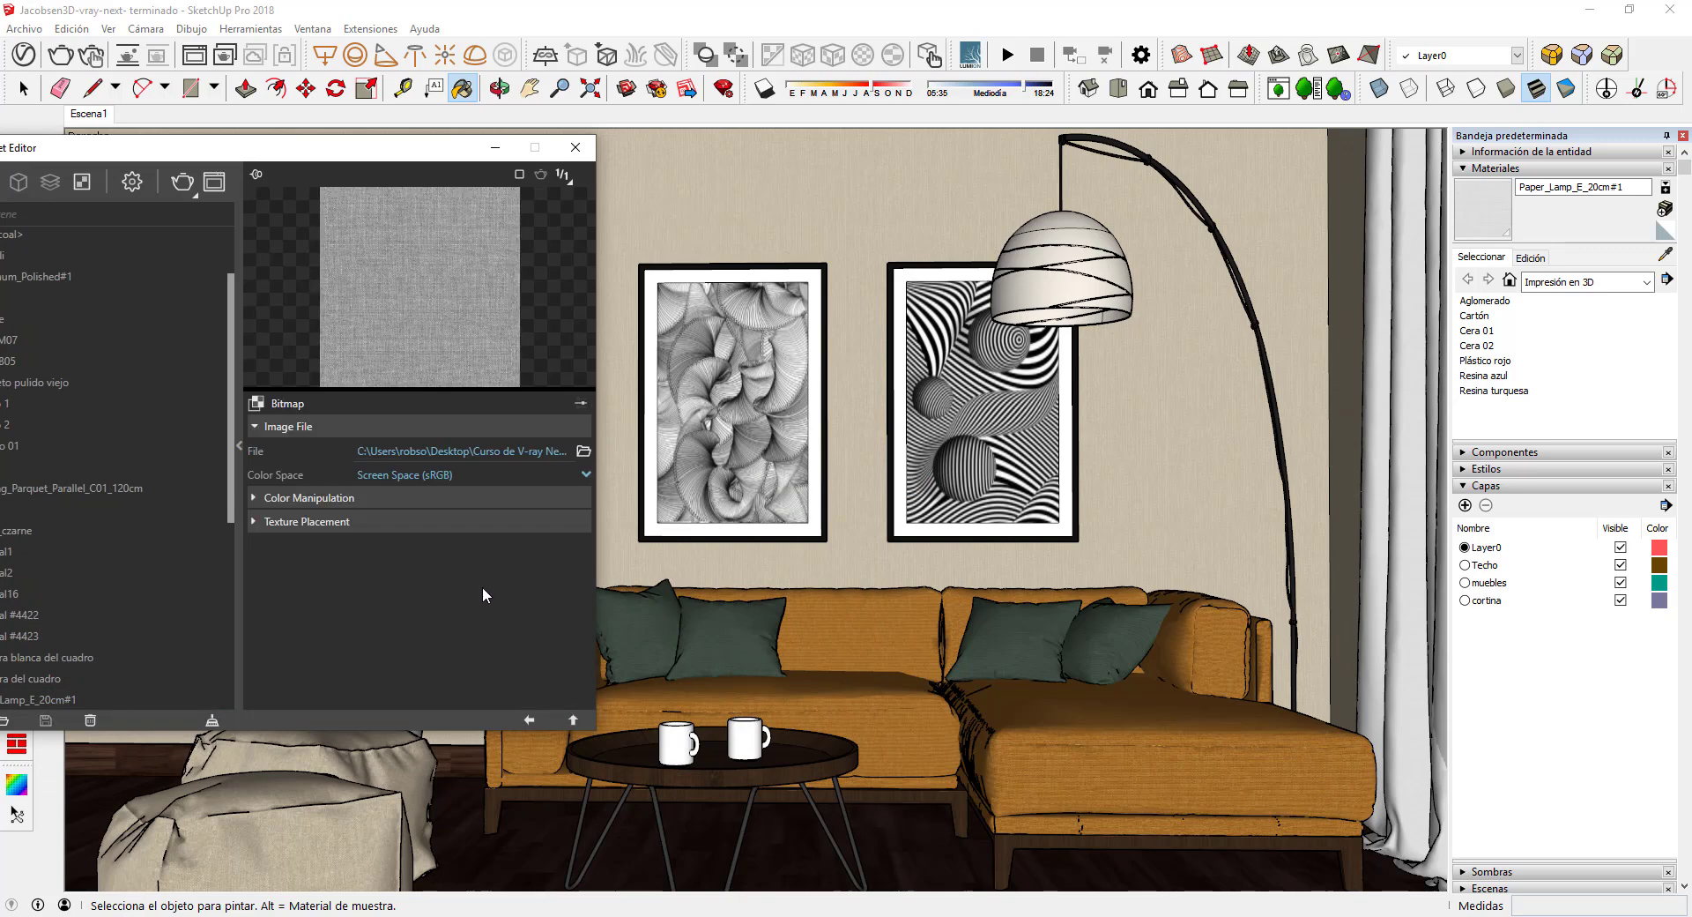
Set the bump amount to 0,2 and lower reflection glossiness to 0,6
click(529, 720)
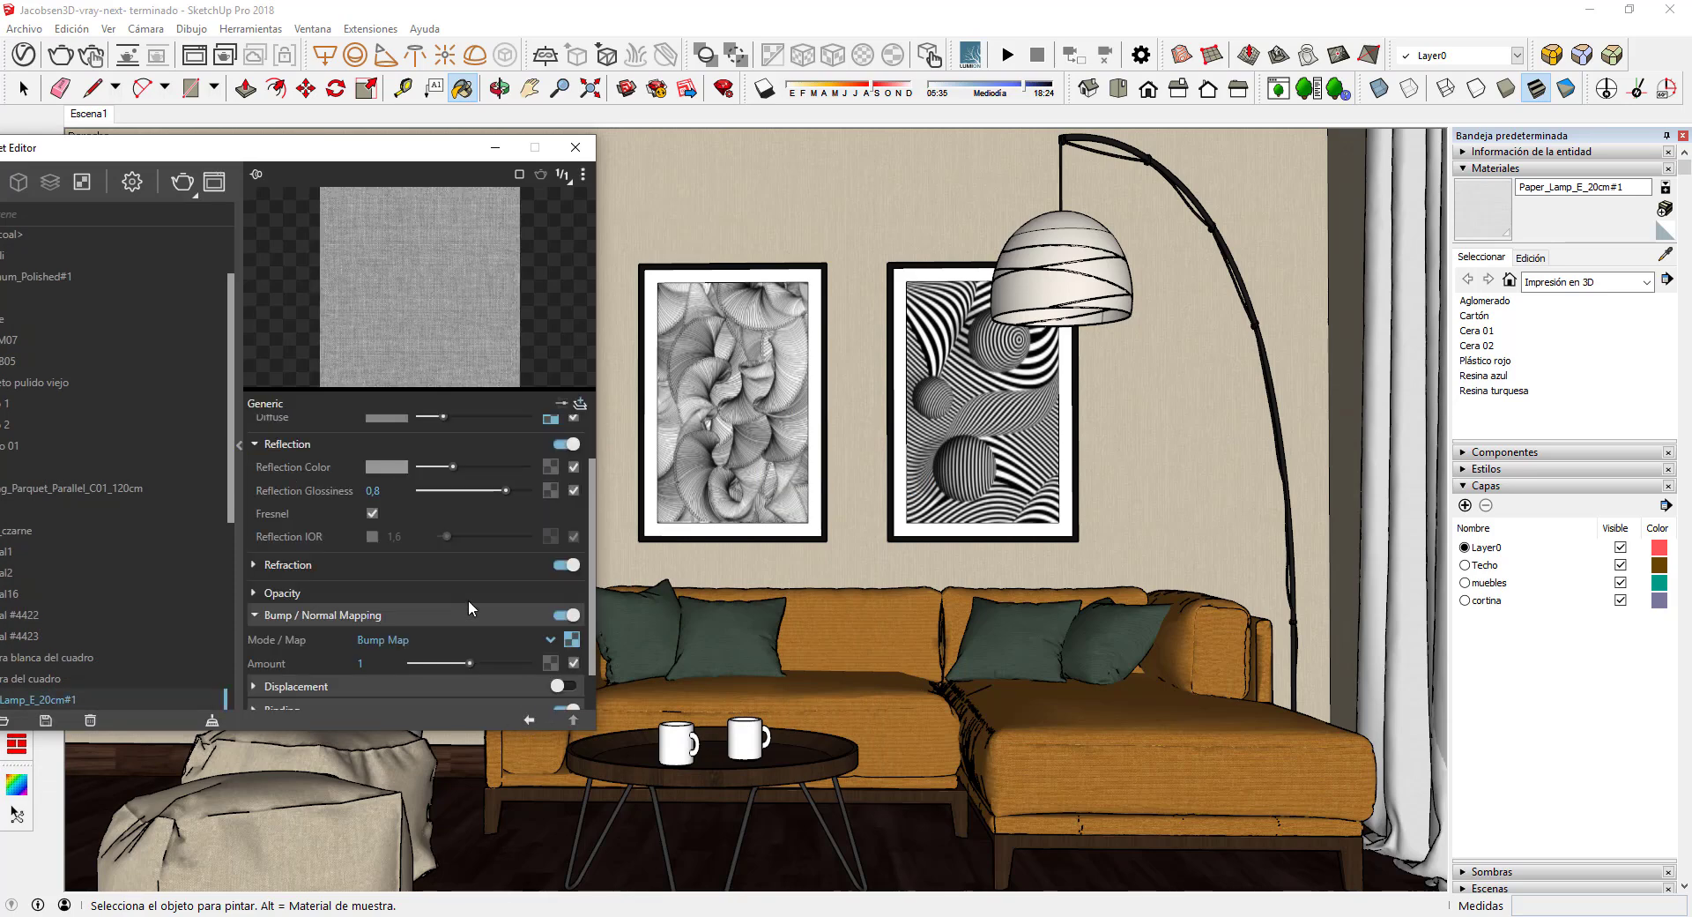
double_click(340, 661)
text(0,2)
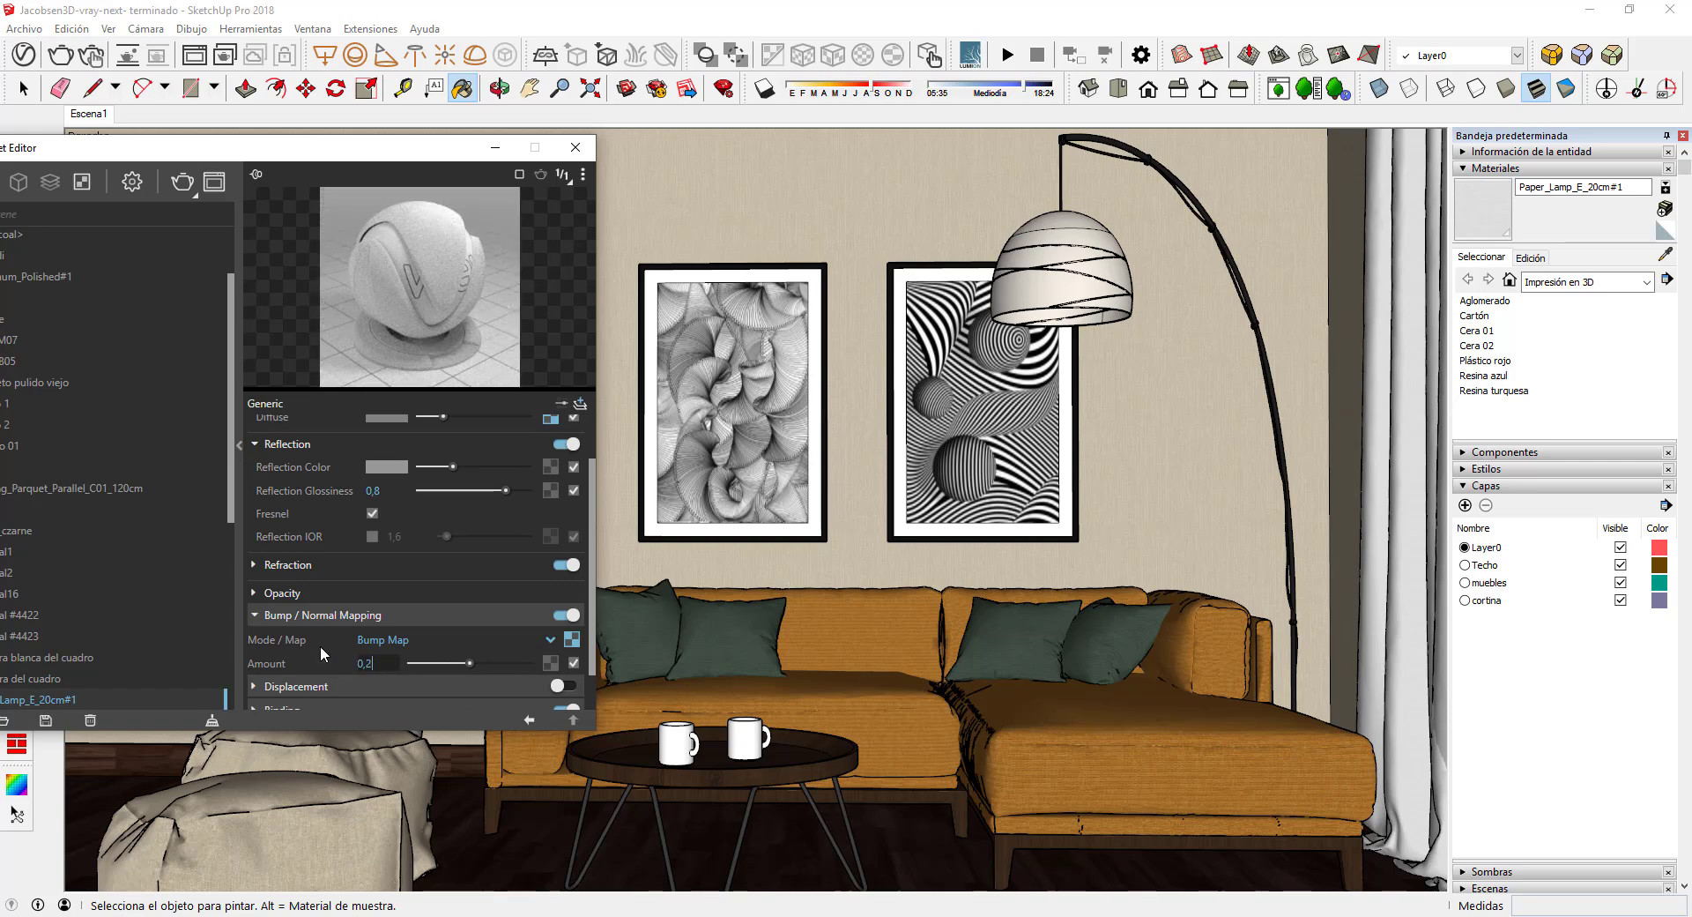
click(342, 615)
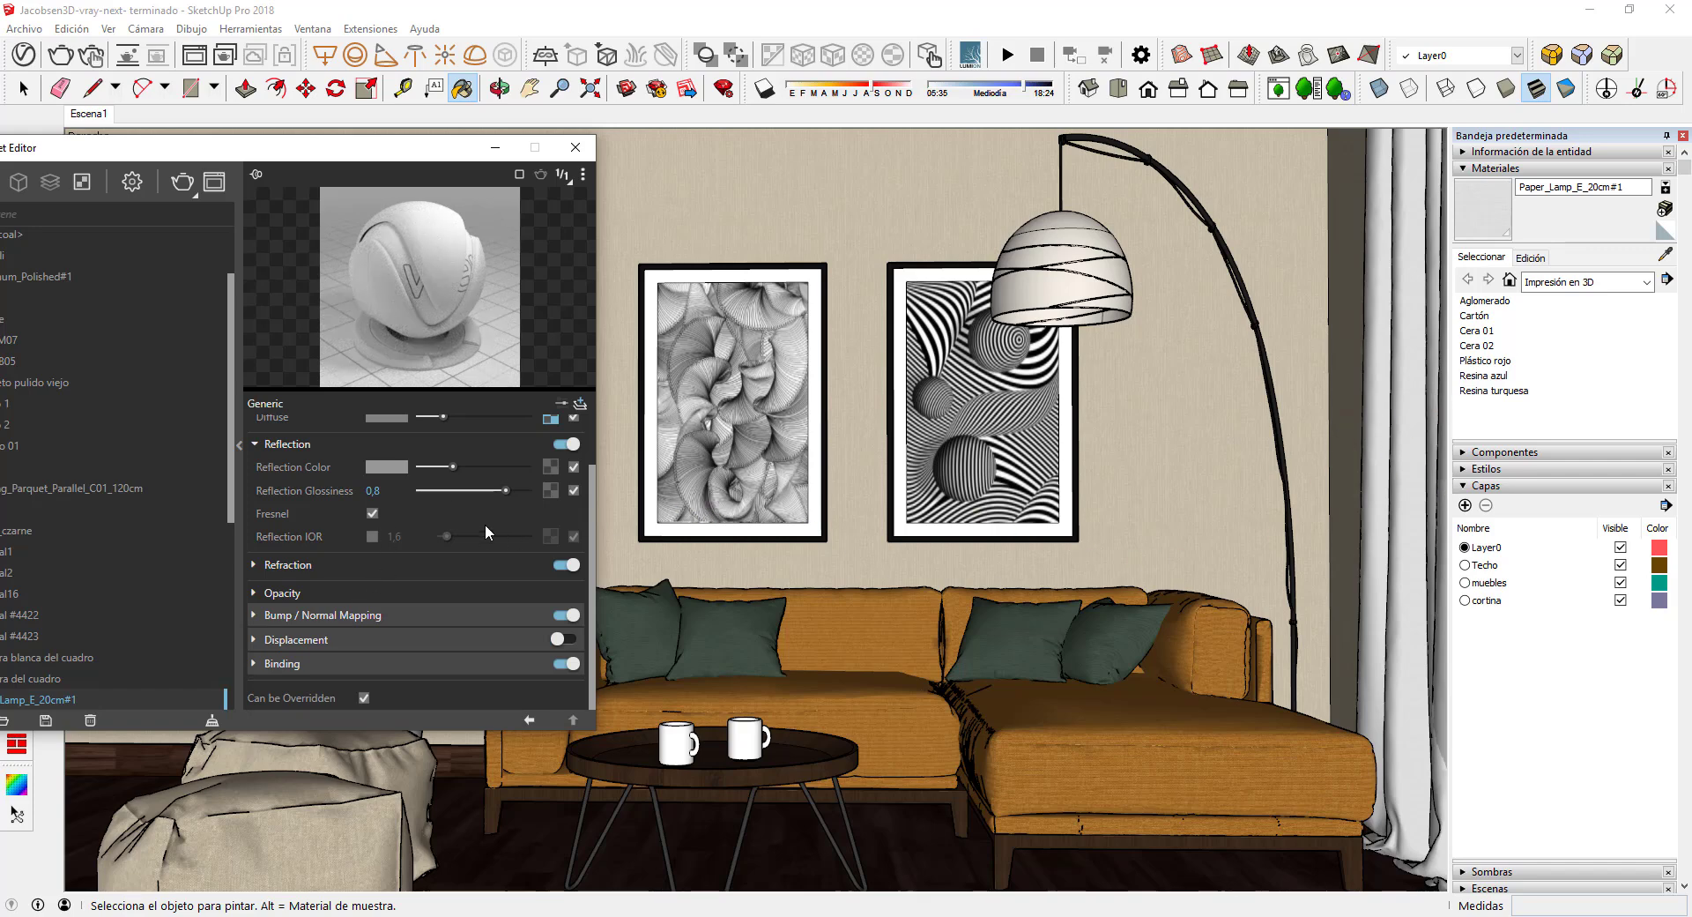
click(497, 491)
drag(501, 490, 485, 490)
click(238, 444)
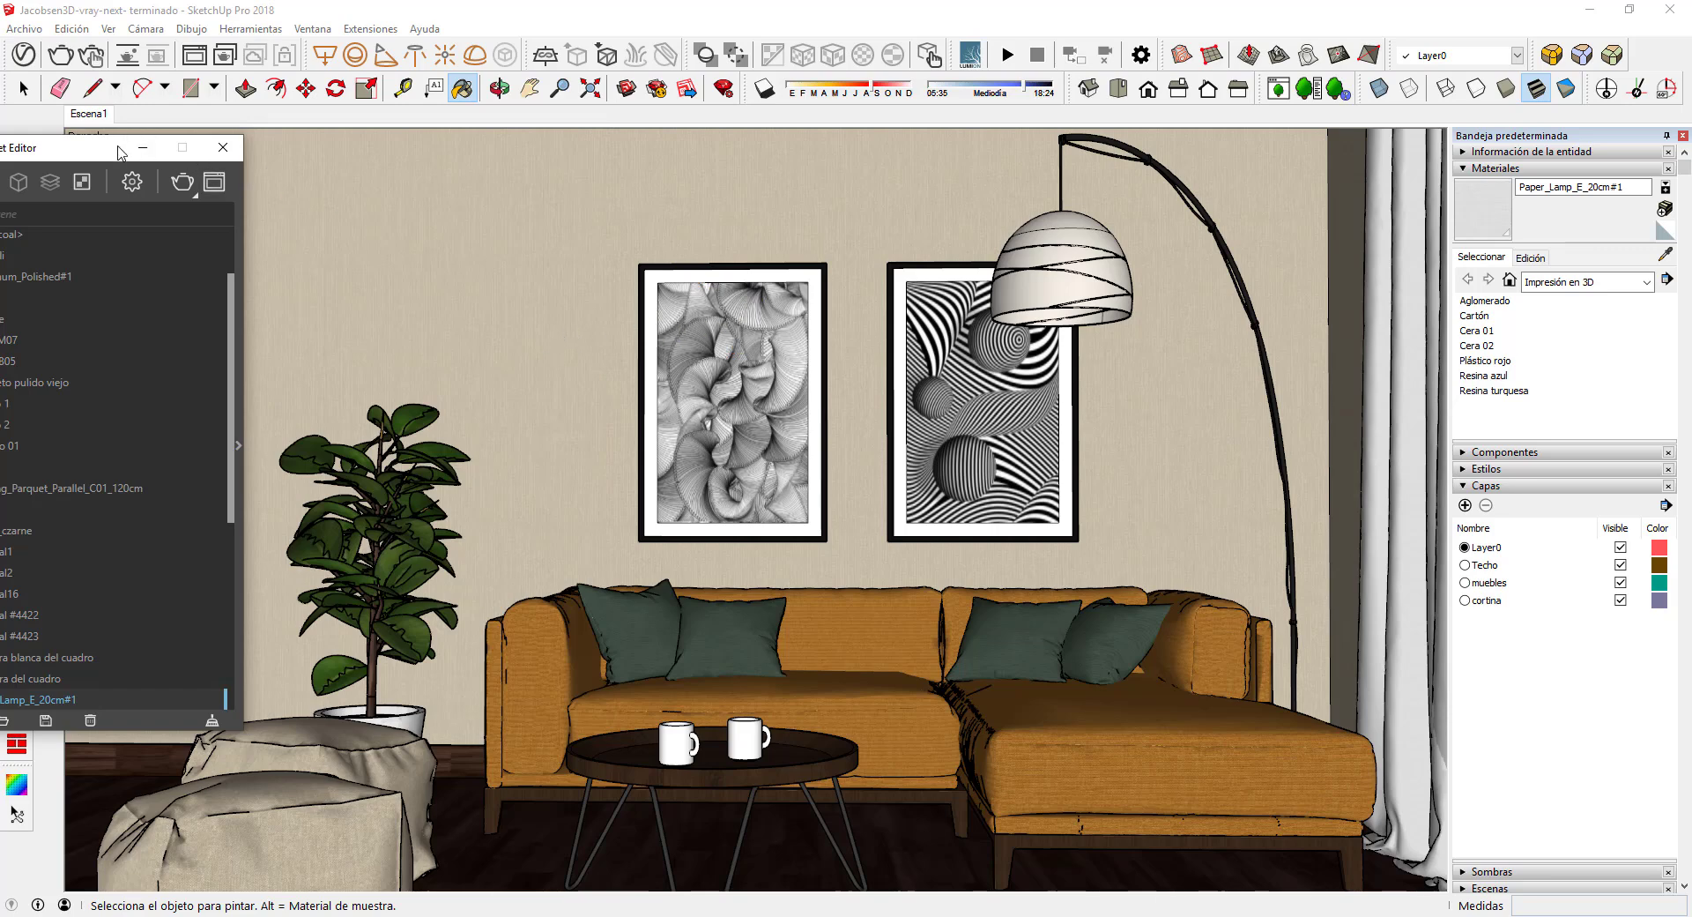
Render the living room at 1920x1080 and maximize the V-Ray frame buffer to show it full screen
drag(132, 148, 329, 135)
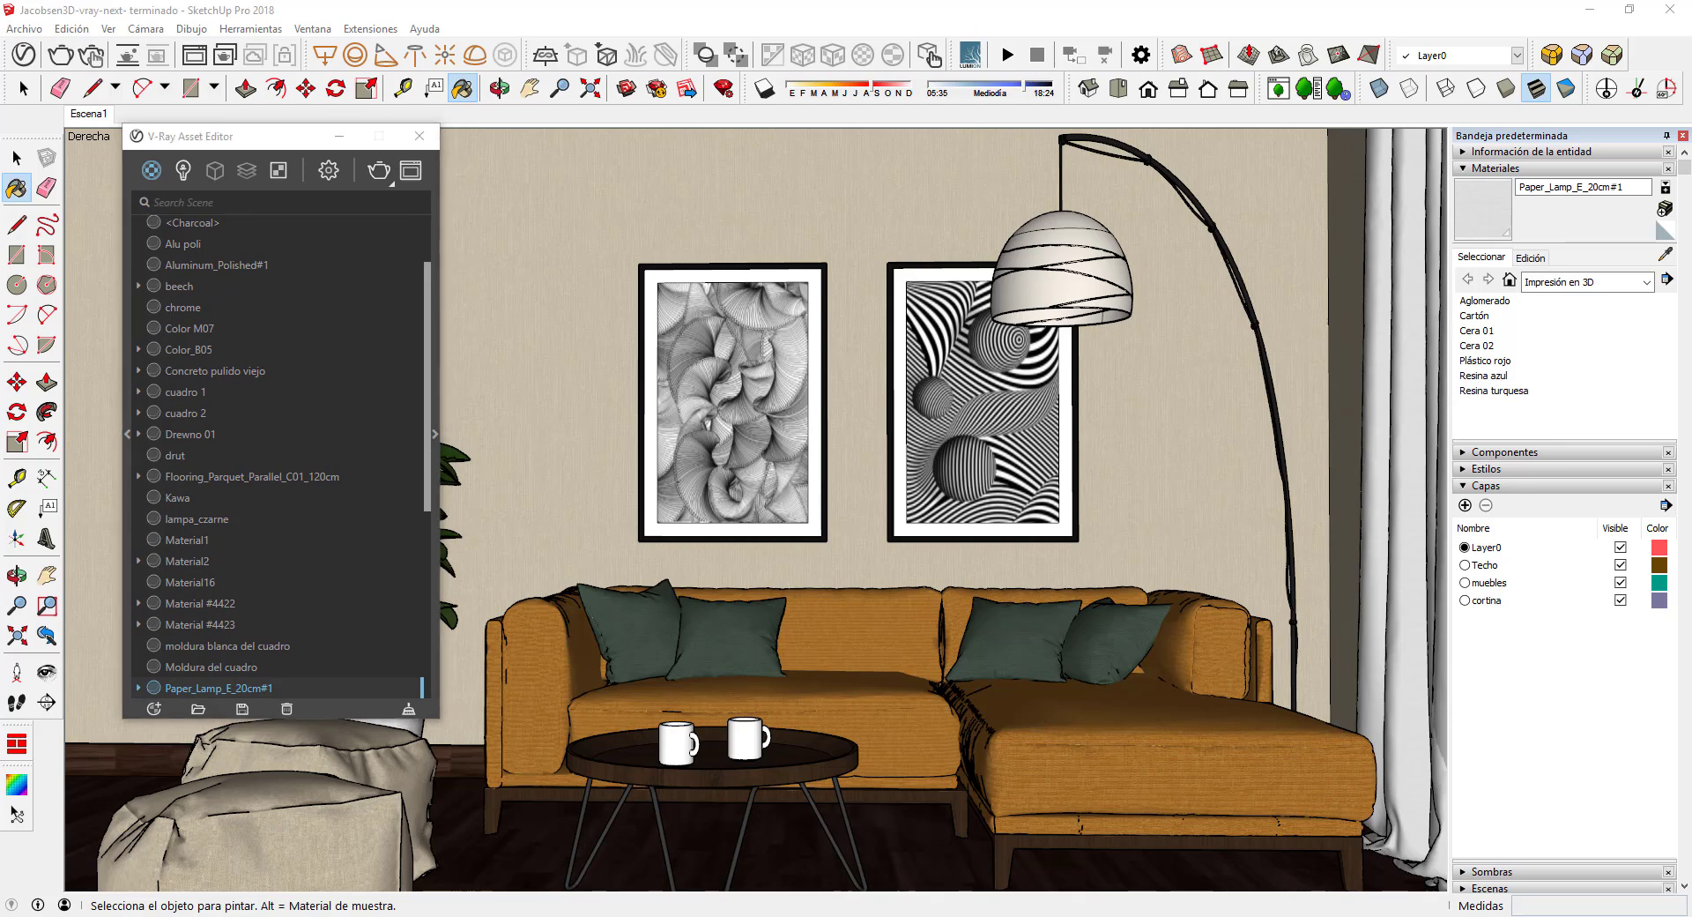
click(379, 170)
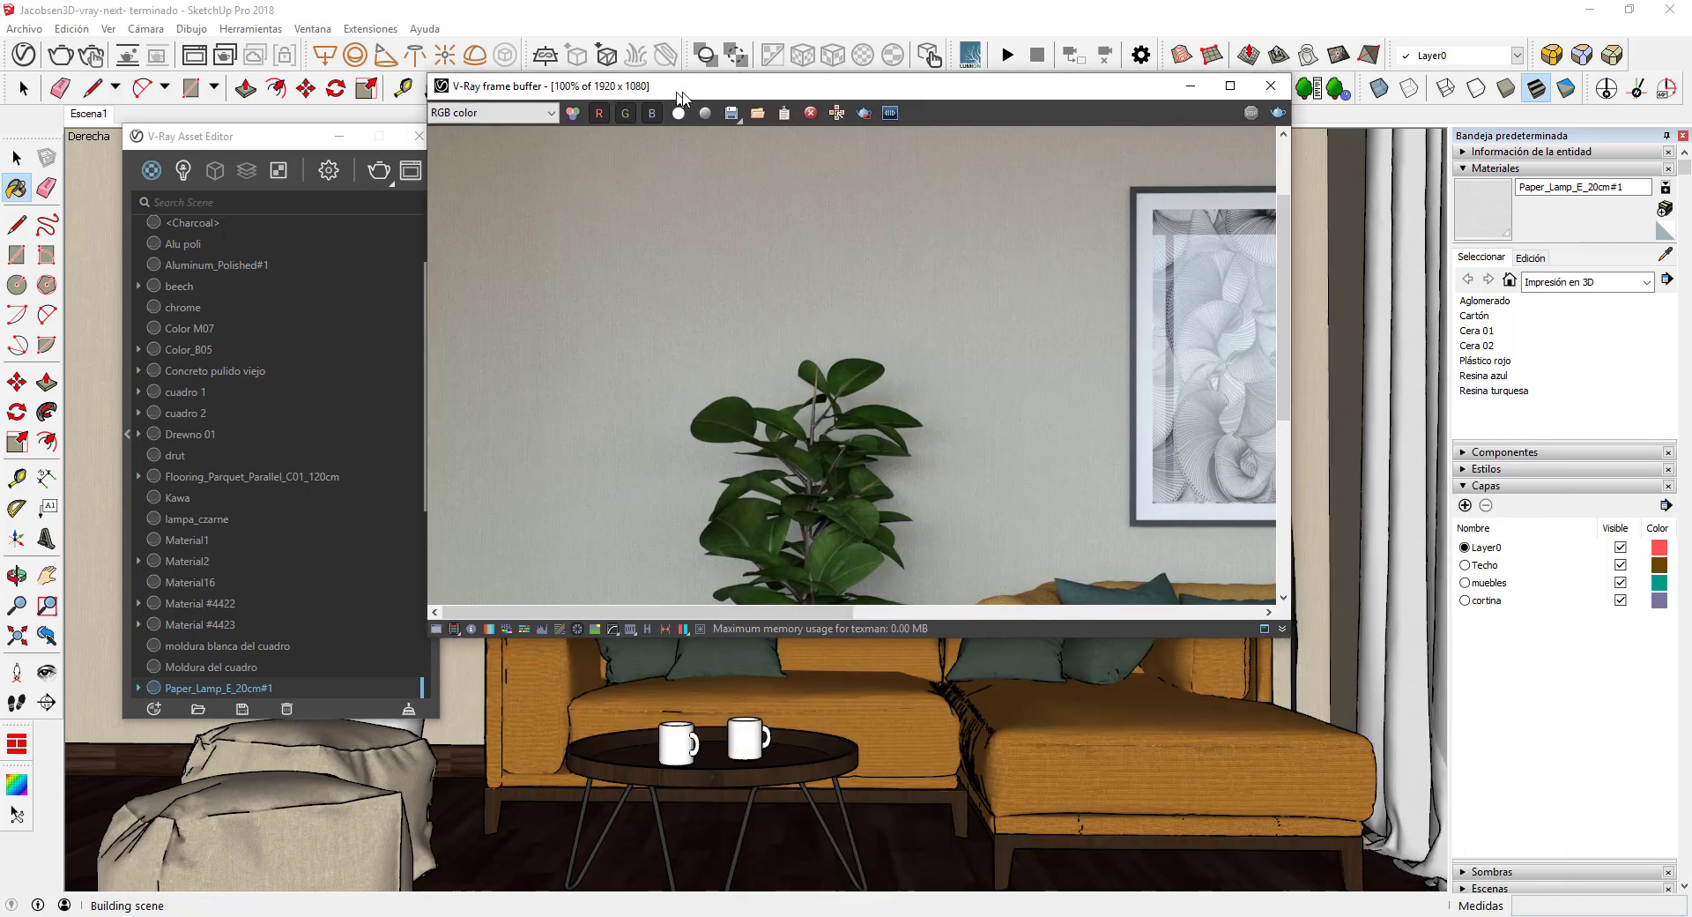
drag(286, 148, 291, 147)
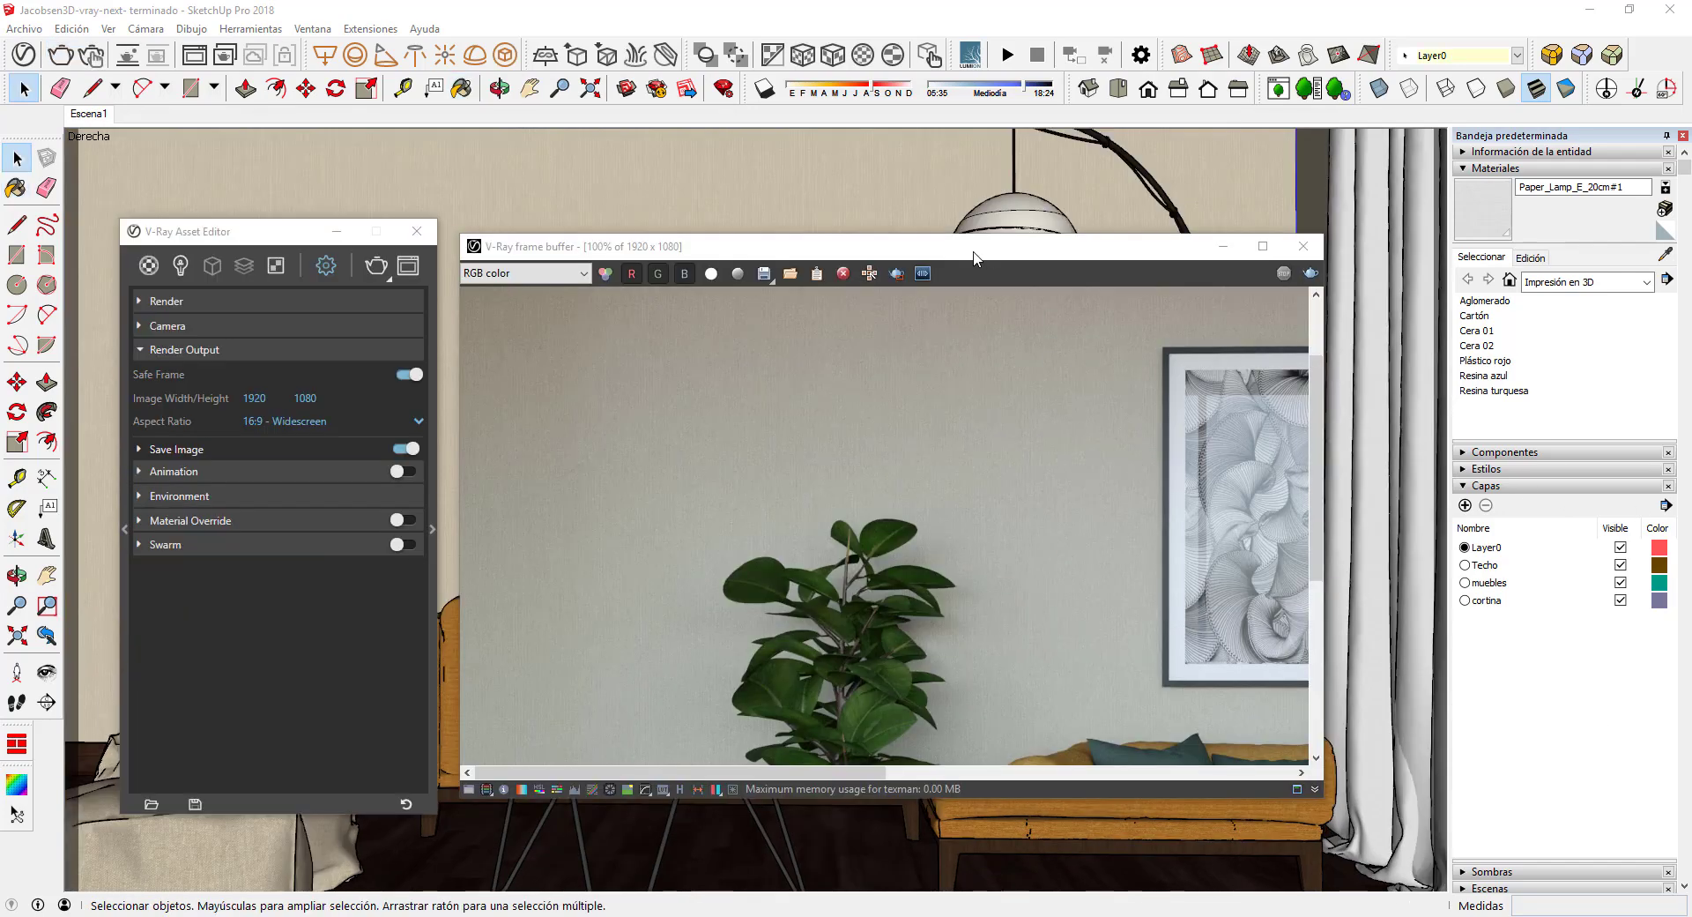
drag(973, 253, 942, 237)
click(1230, 230)
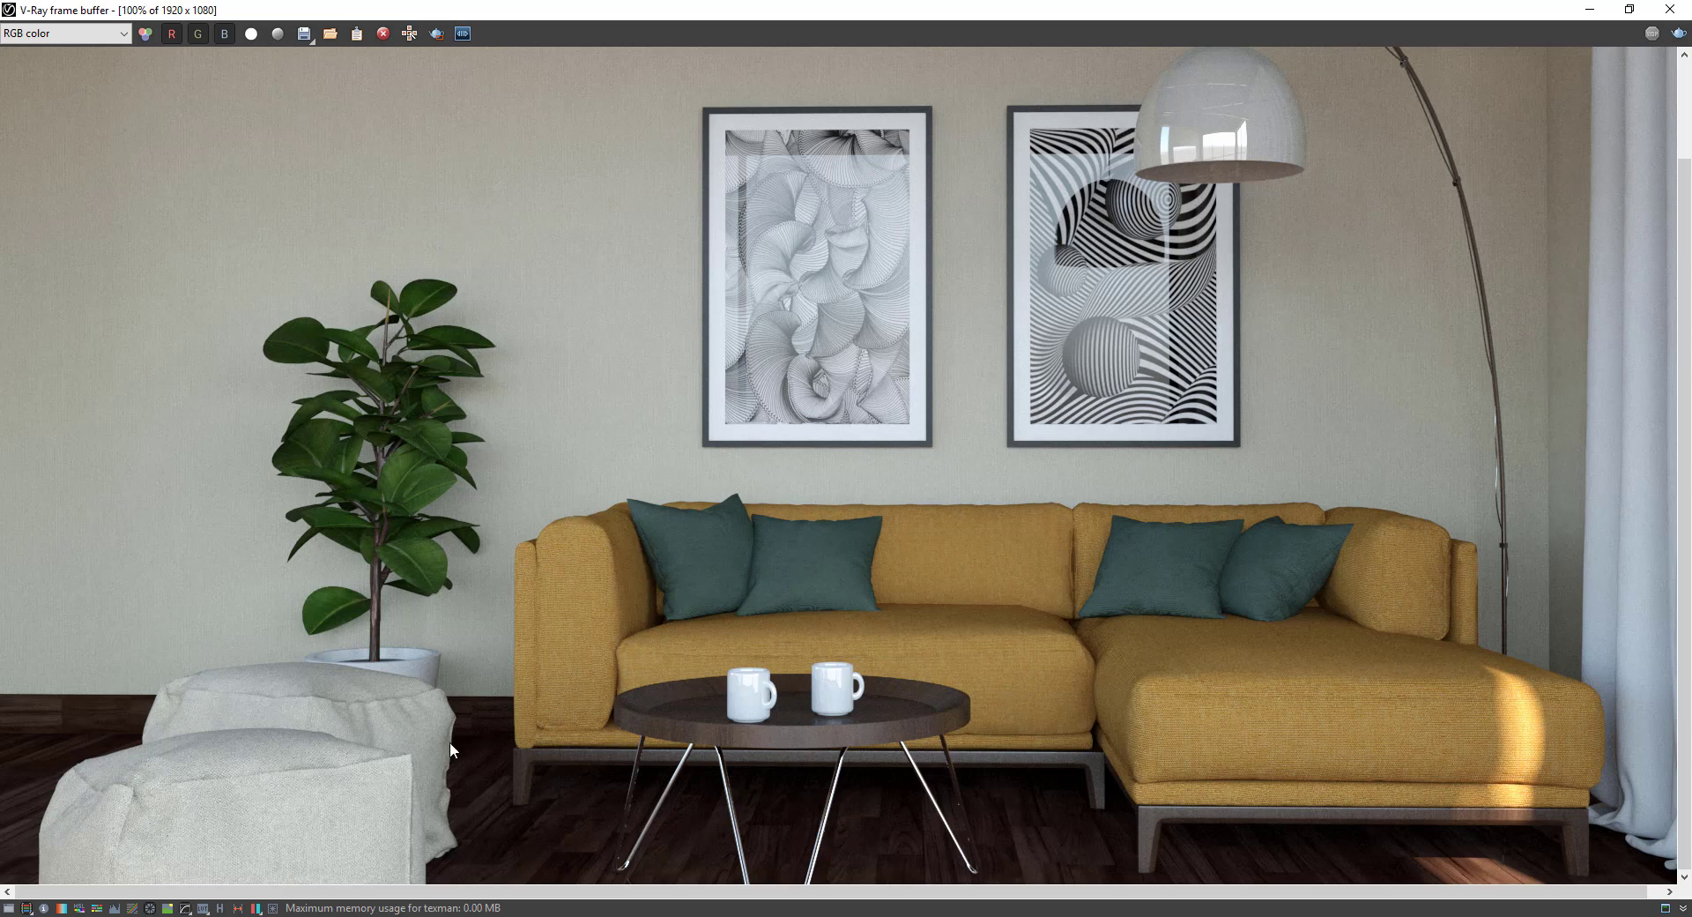
Enable White Balance in the frame buffer's colour corrections and warm the temperature to 7200
click(42, 906)
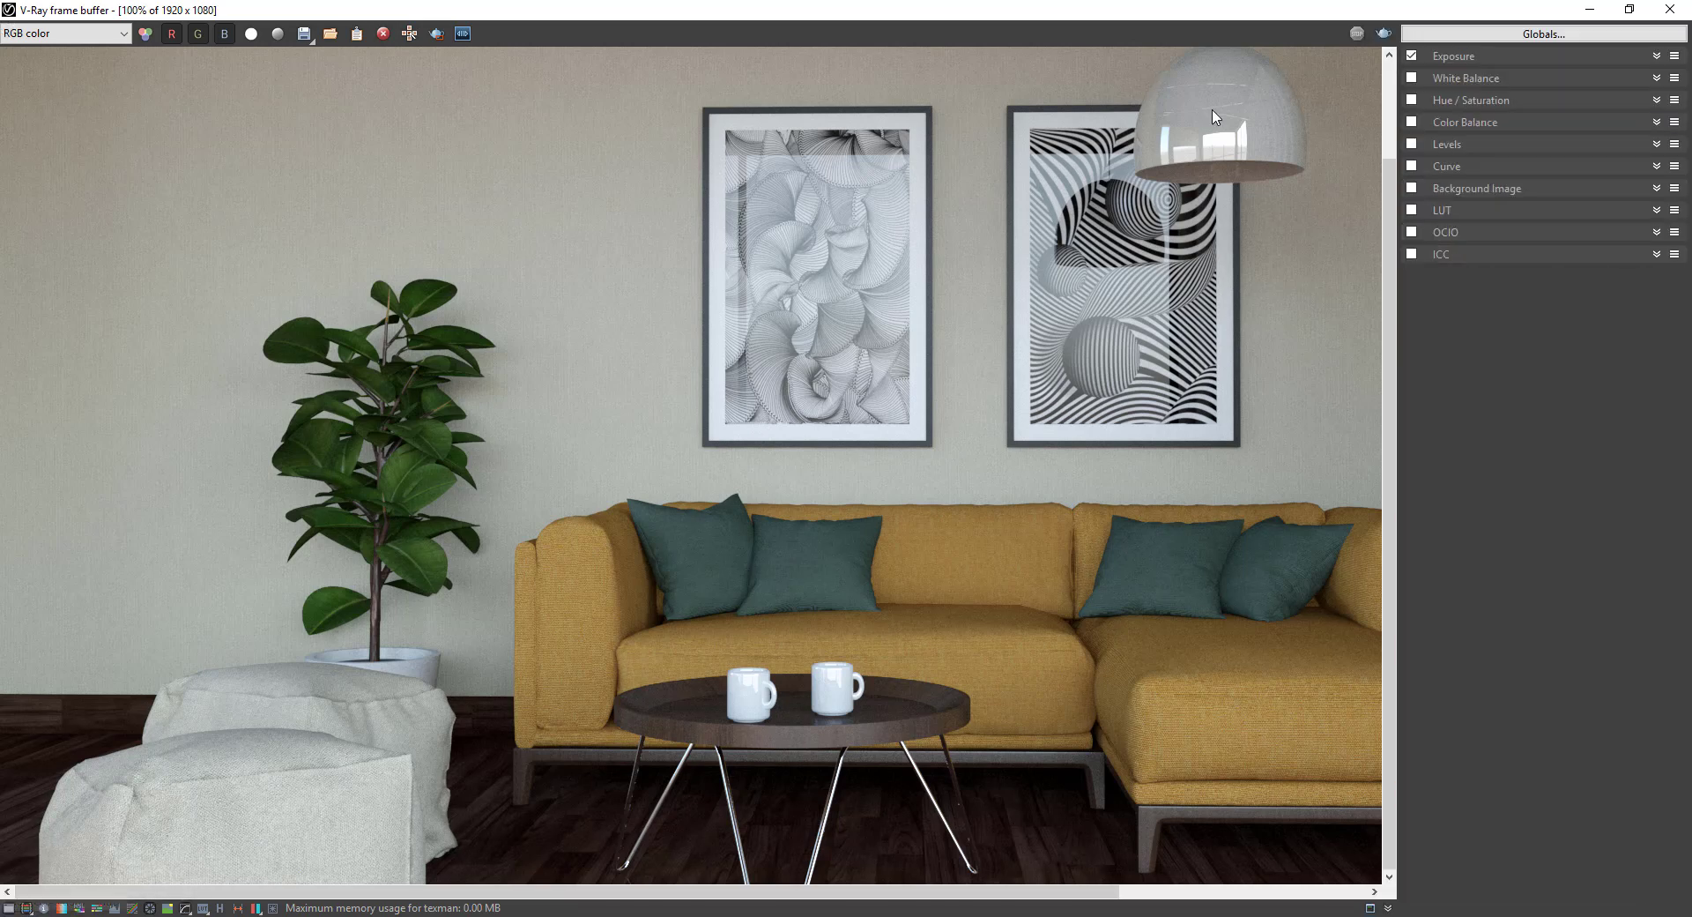
click(1481, 81)
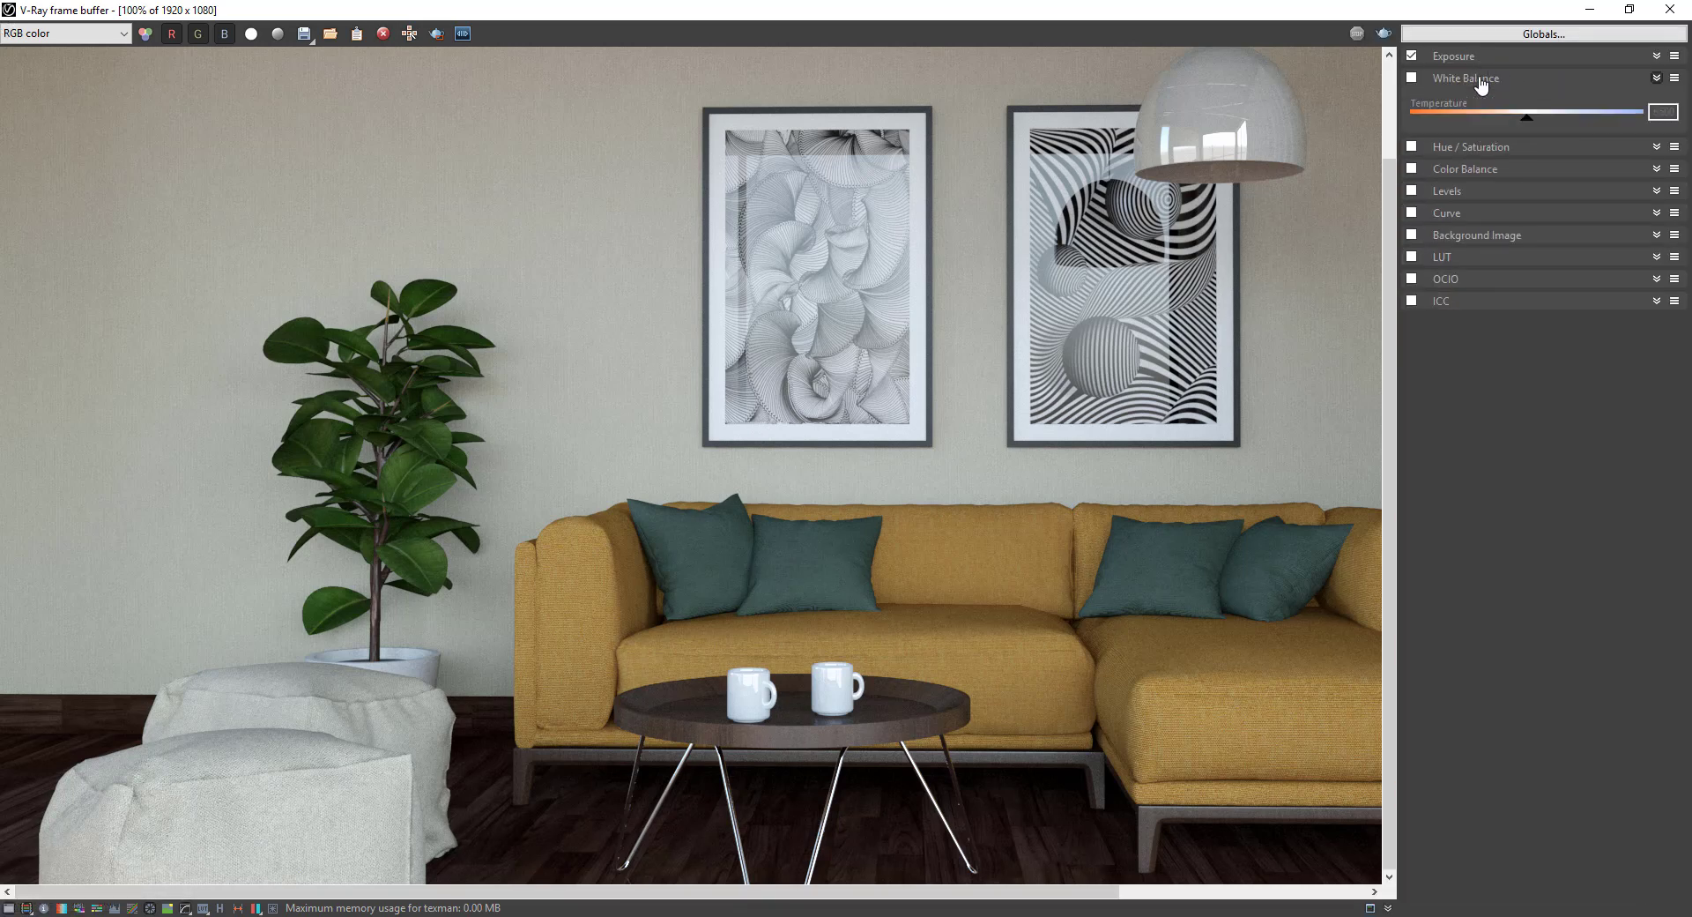
click(1412, 79)
mouse_move(1533, 127)
mouse_down()
mouse_move(1586, 127)
mouse_move(1496, 129)
mouse_move(1550, 130)
mouse_up()
drag(922, 892, 1062, 892)
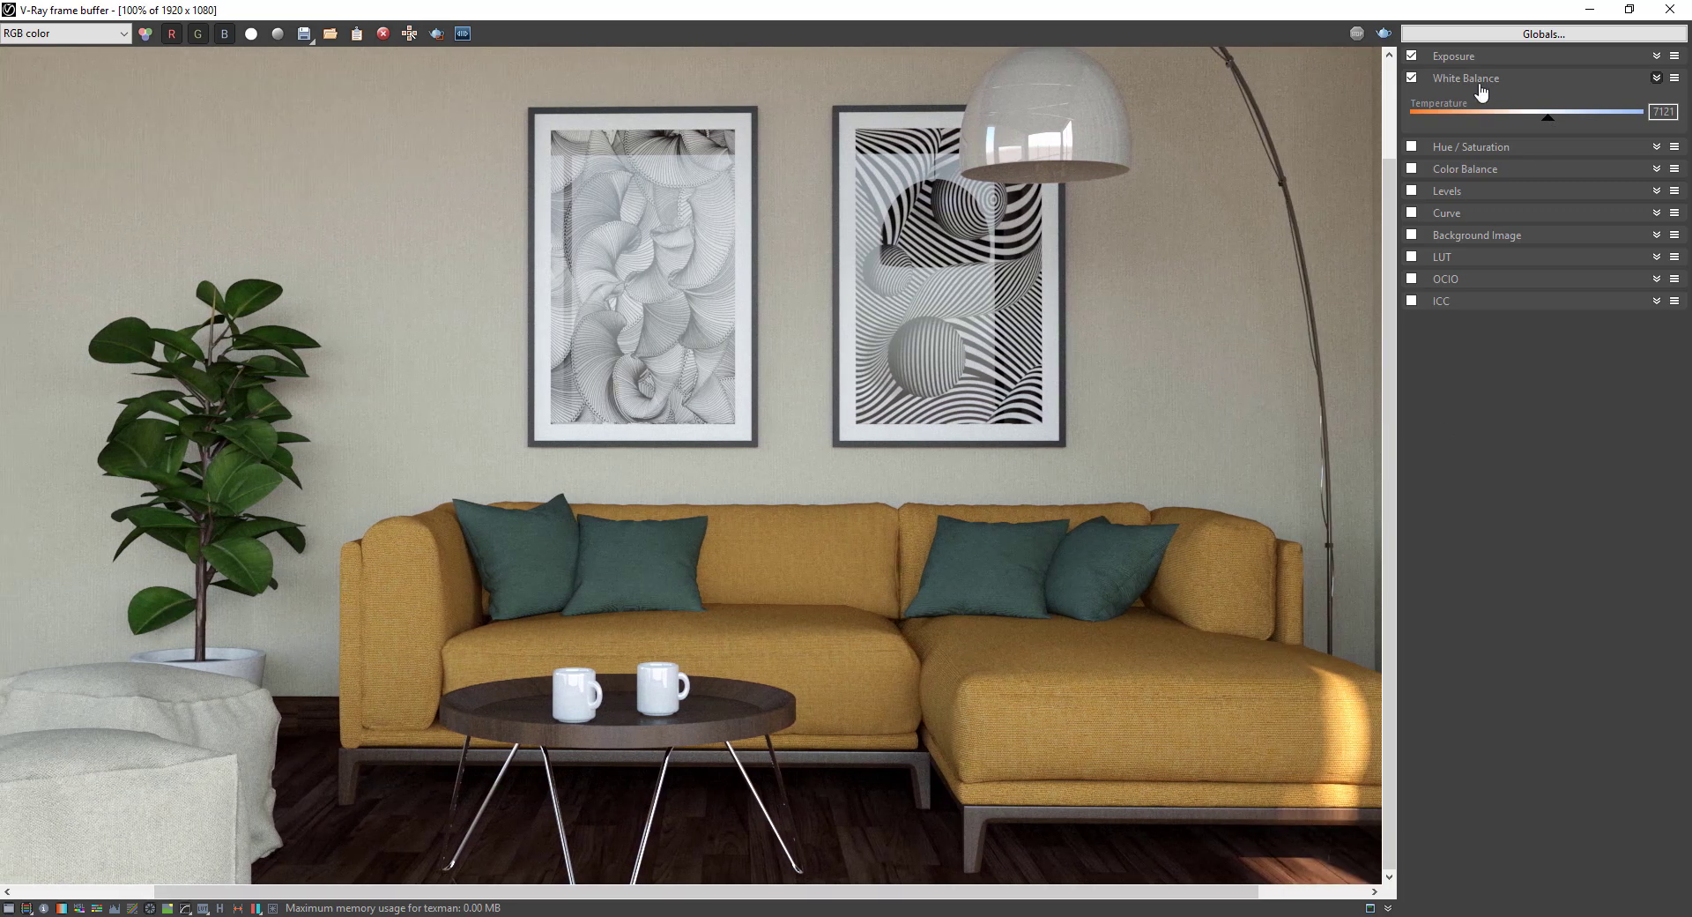
Set the frame buffer exposure to 1.19 and contrast to 0.13
click(1470, 58)
drag(1542, 98, 1558, 105)
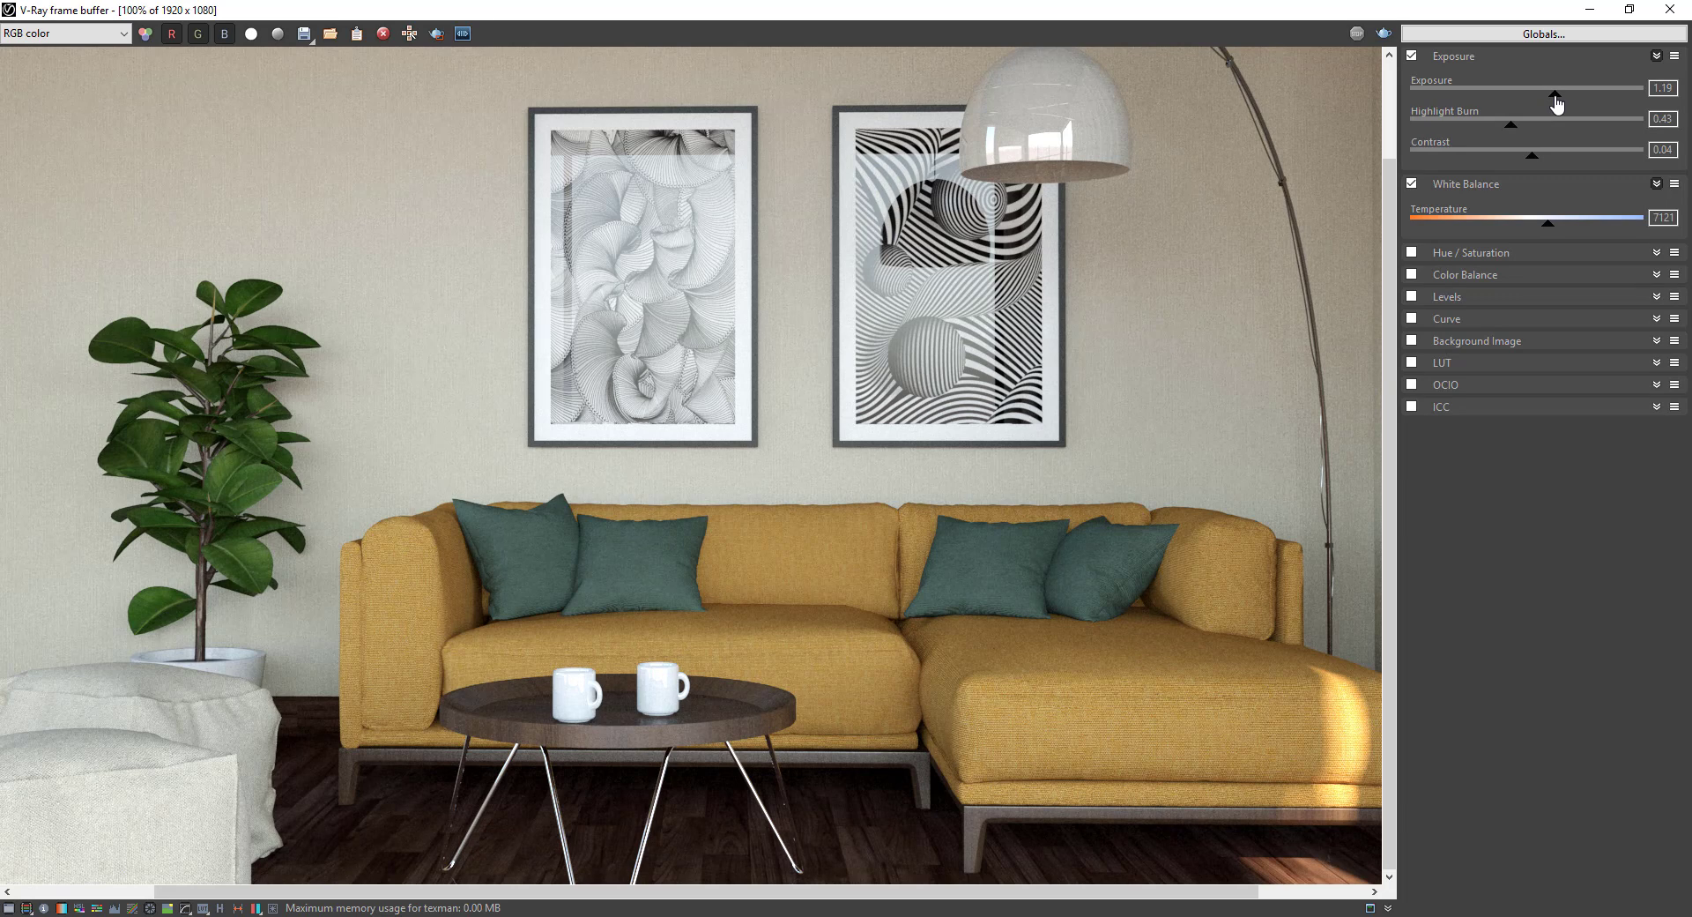
drag(1535, 162, 1544, 163)
drag(852, 892, 921, 891)
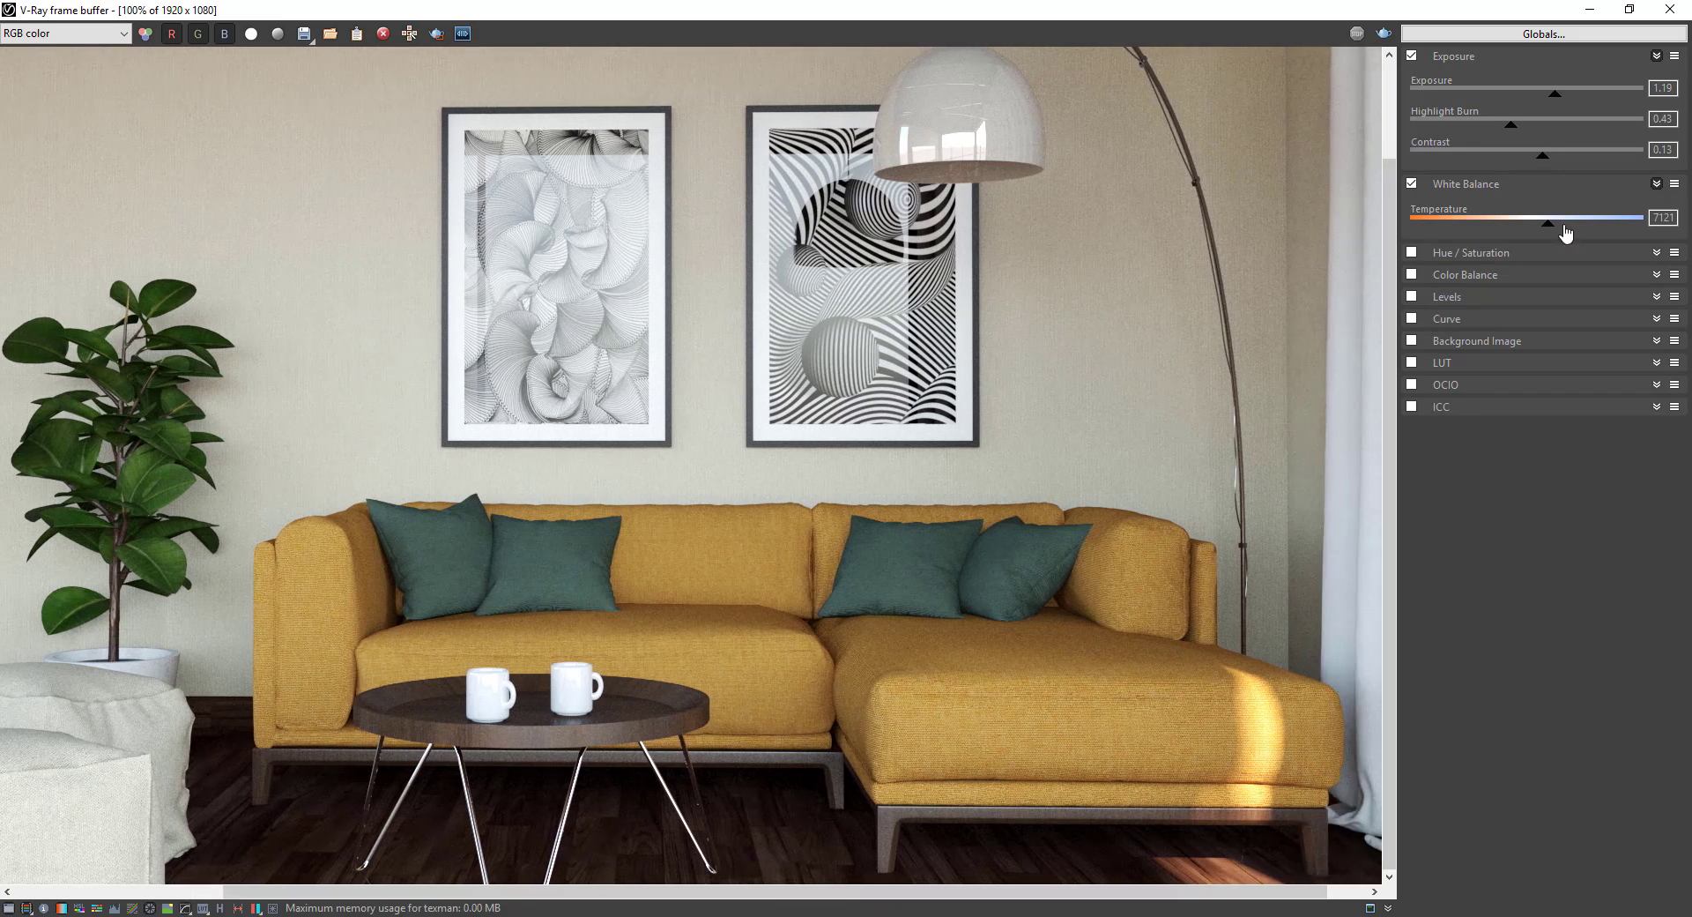
Enable the Hue/Saturation correction and lower saturation to -0.25, leaving Color Balance unchanged
click(1484, 256)
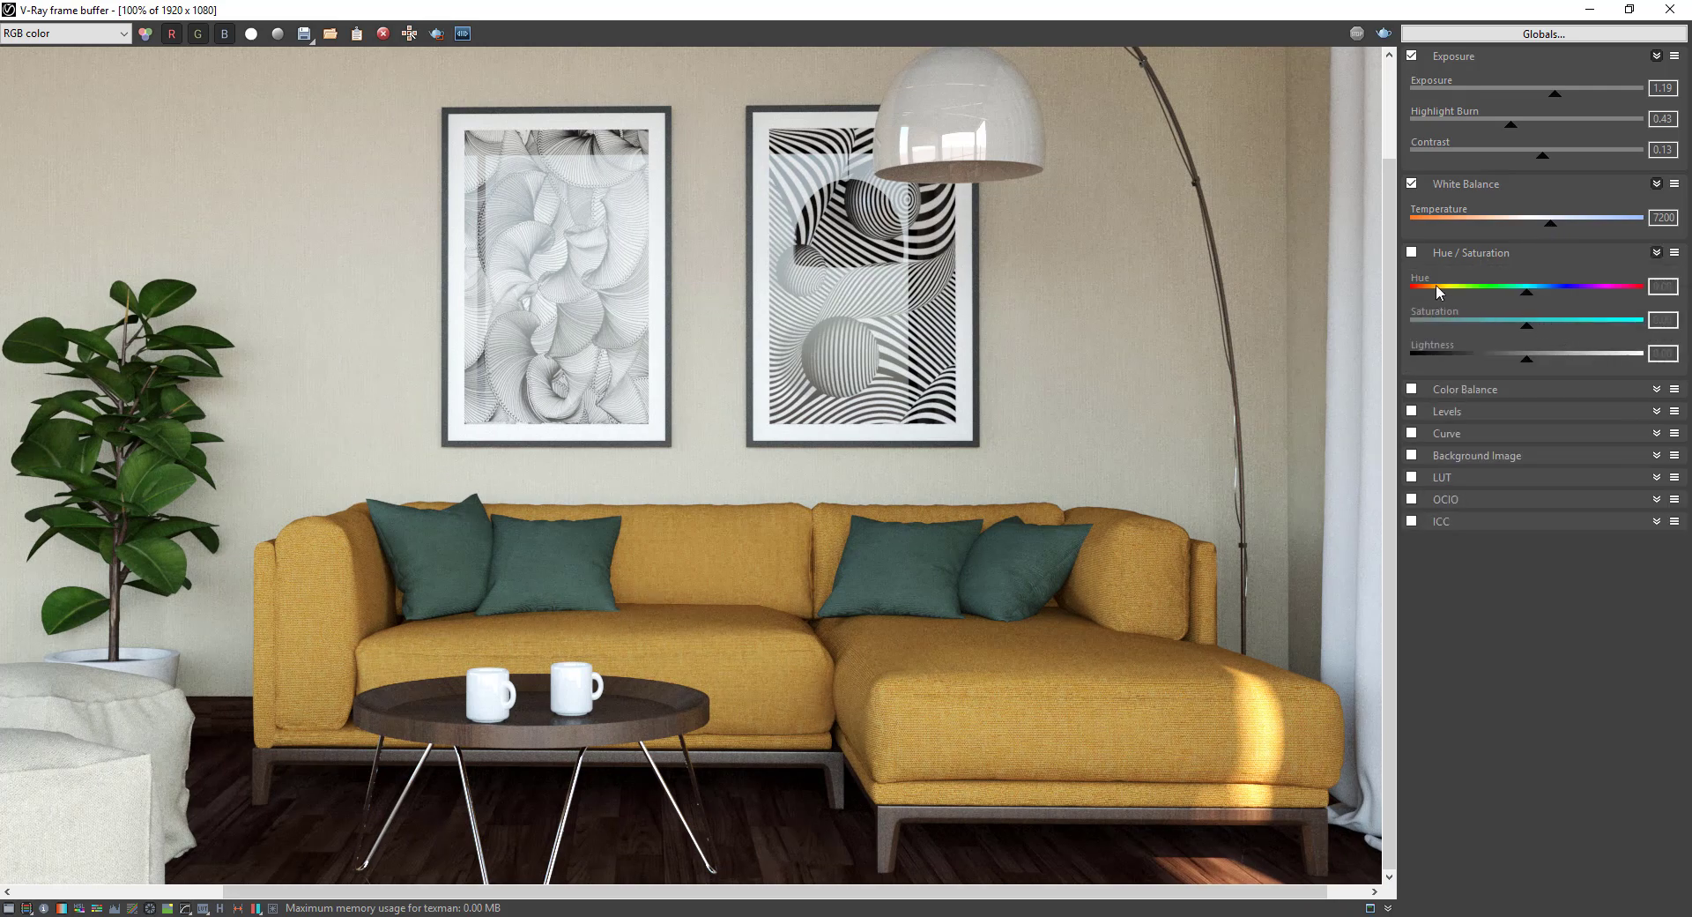
click(1412, 253)
click(1528, 328)
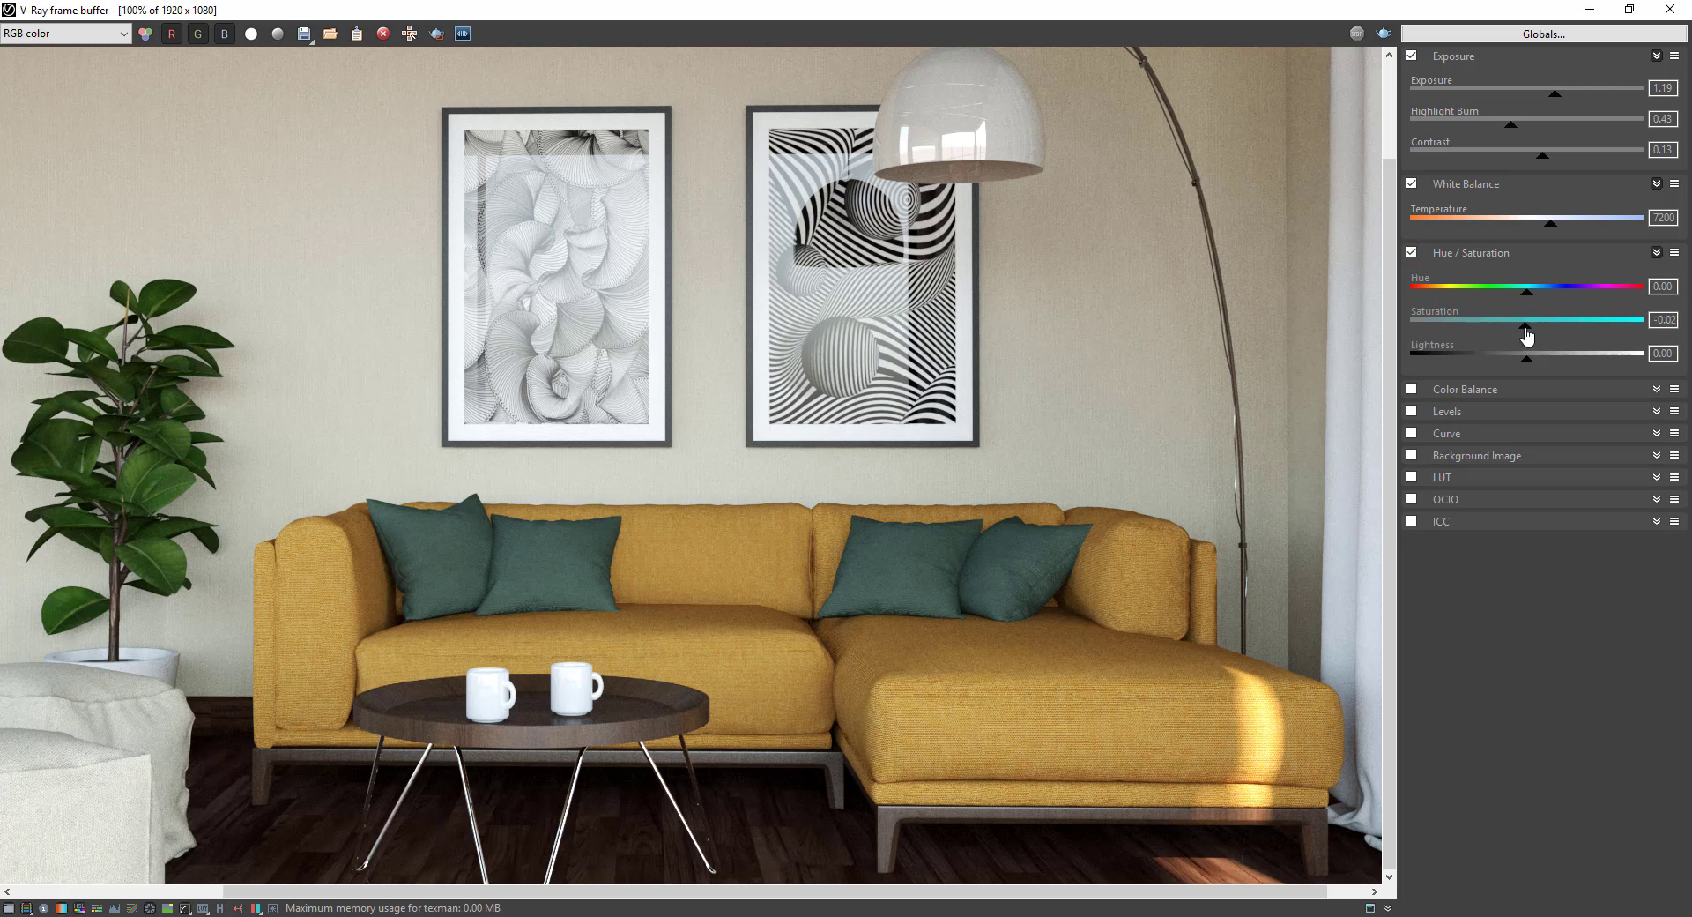
mouse_move(1523, 329)
mouse_down()
mouse_move(1499, 335)
mouse_move(1523, 332)
mouse_up()
click(1473, 394)
click(1474, 392)
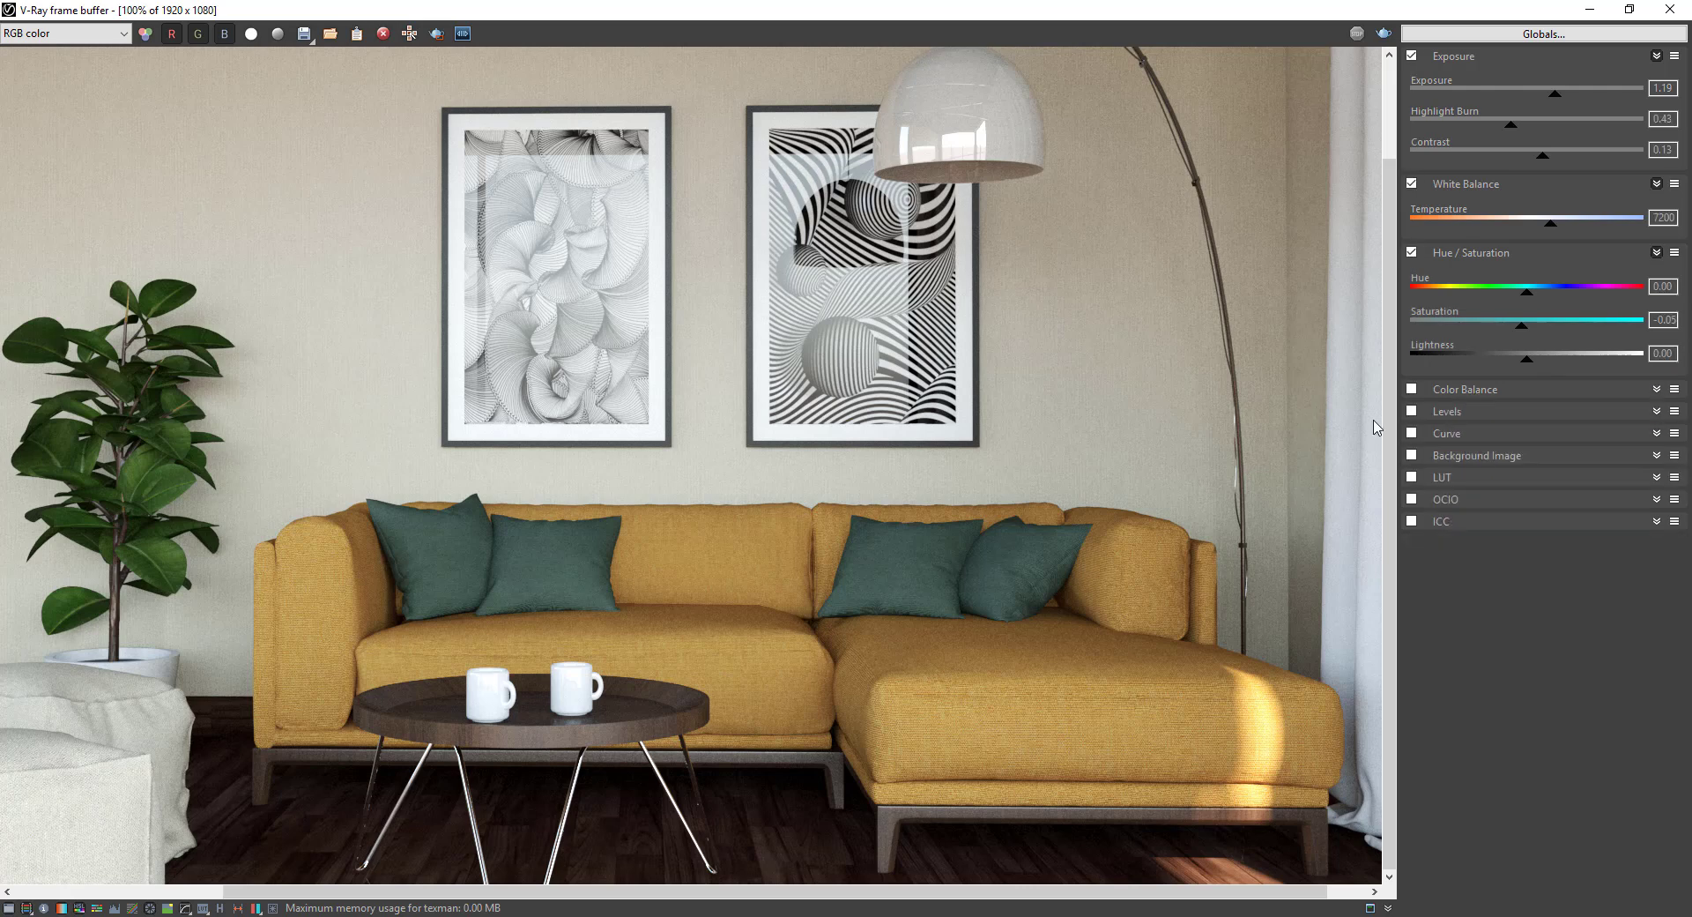